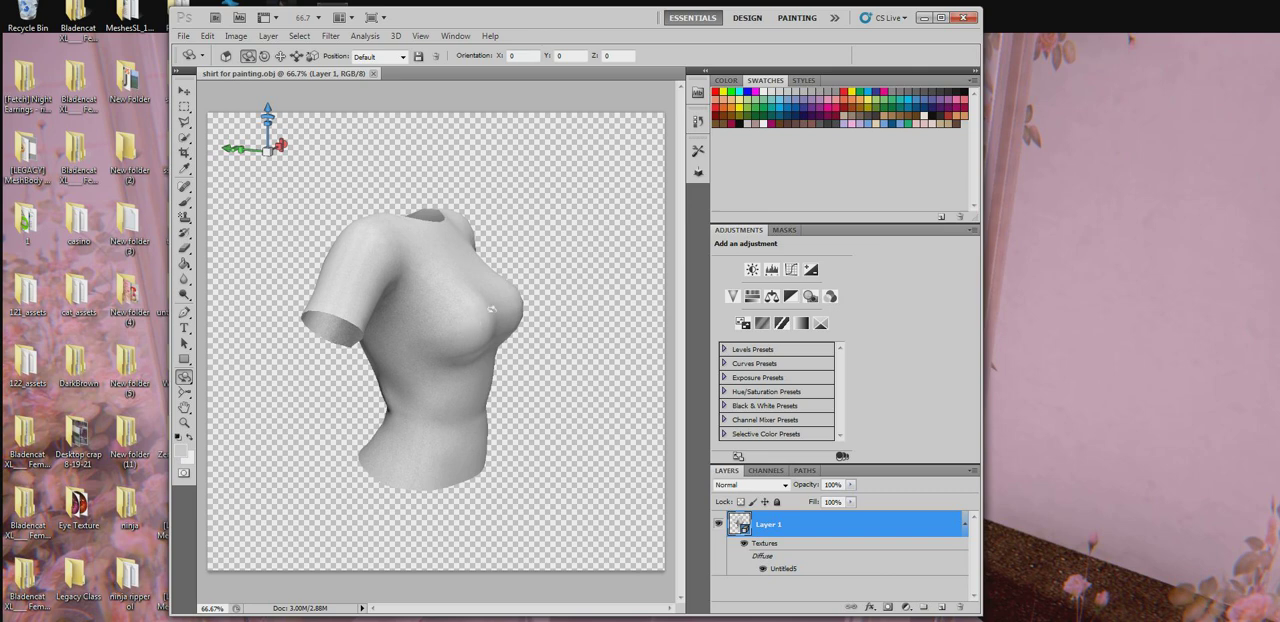
- Rotate and roll the shirt model until it faces straight forward, and save the view as Custom Object Position 1
left_click_drag(514, 301, 318, 296)
left_click_drag(452, 317, 458, 330)
left_click_drag(557, 248, 555, 259)
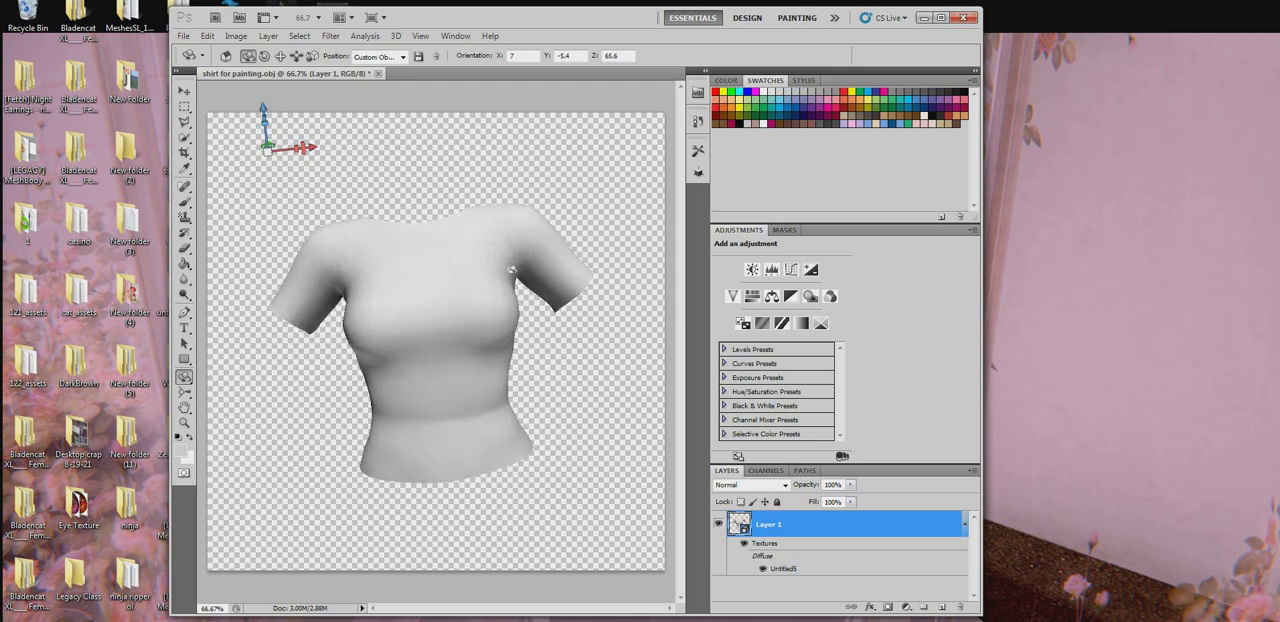
left_click_drag(184, 377, 229, 394)
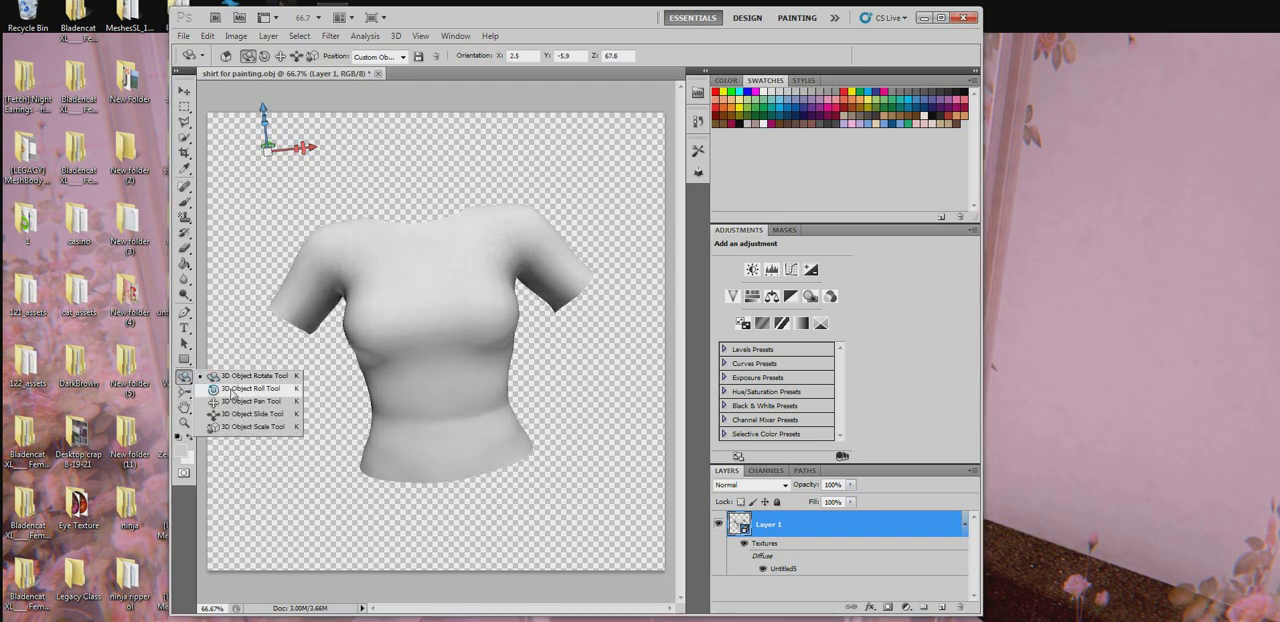
left_click(232, 392)
left_click_drag(500, 231, 560, 290)
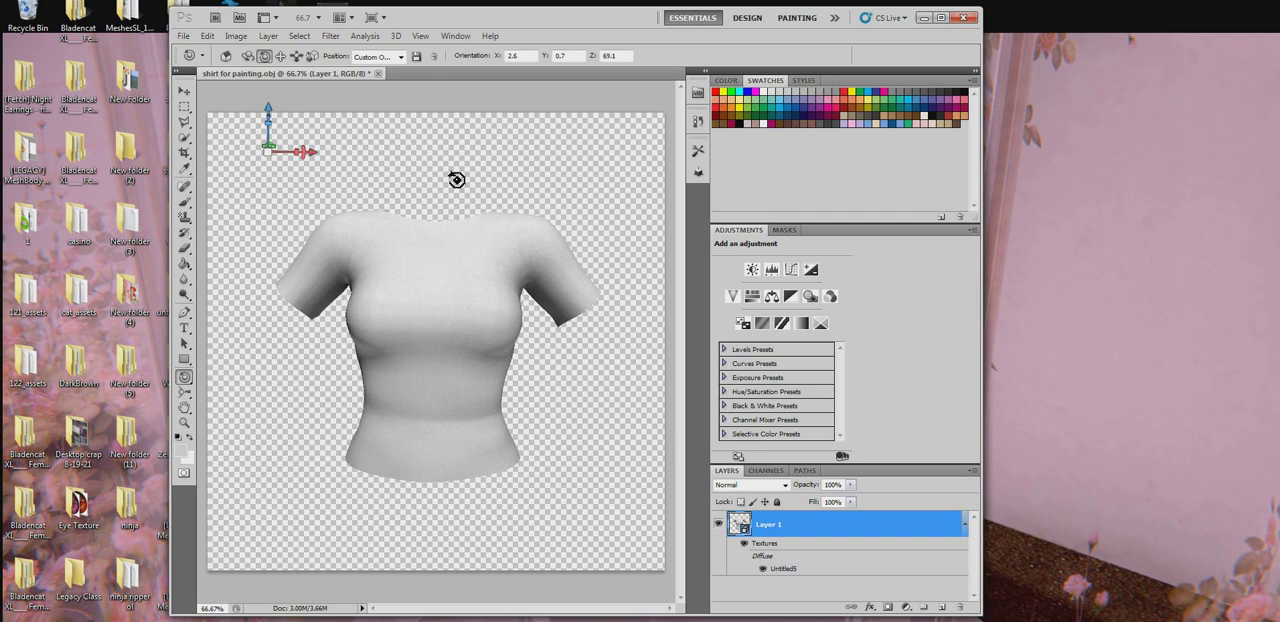
left_click(417, 56)
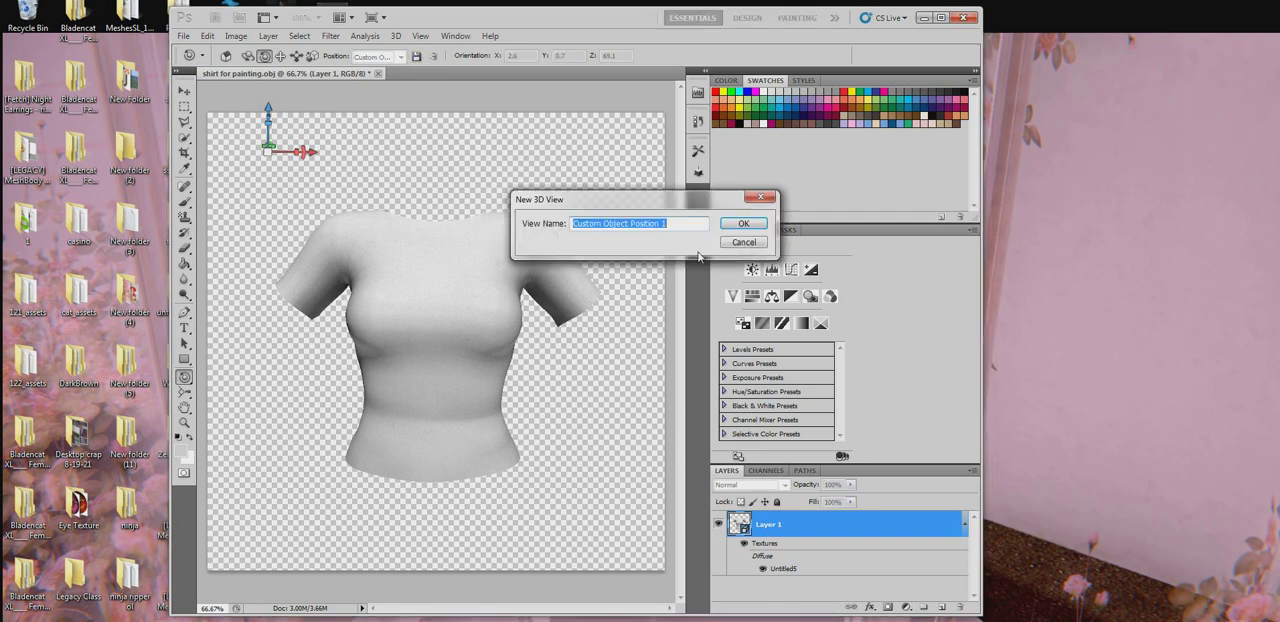
left_click(743, 223)
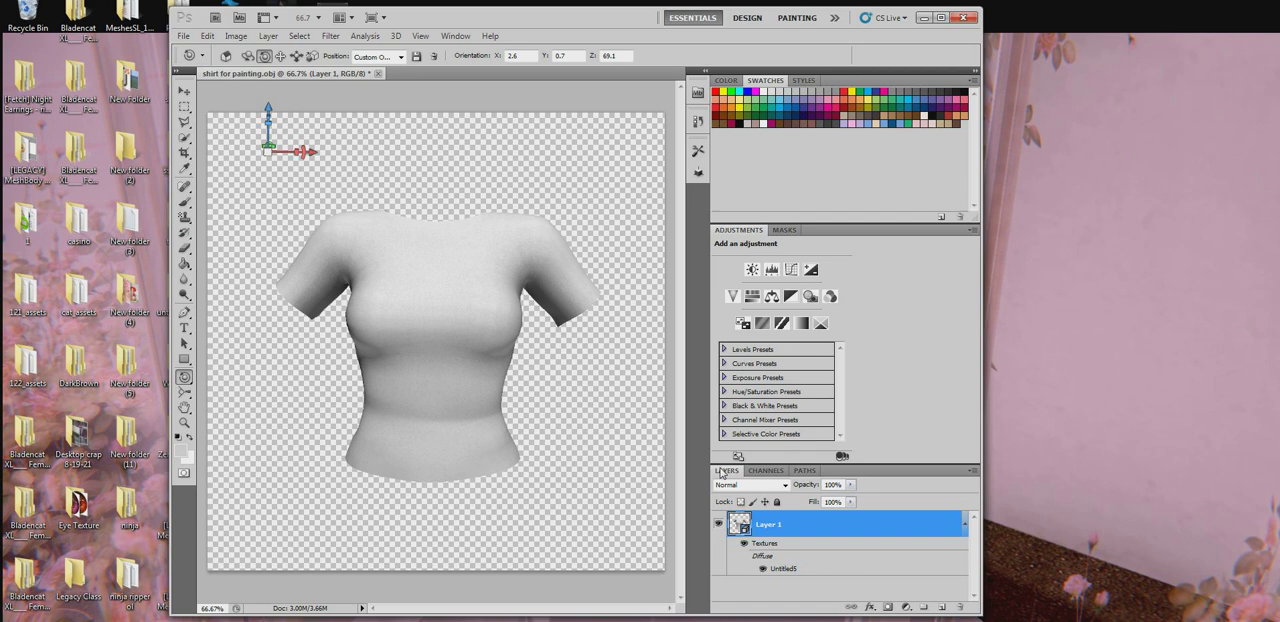
- Look at the Design and 3D workspace layouts and return to the Essentials workspace
left_click(748, 18)
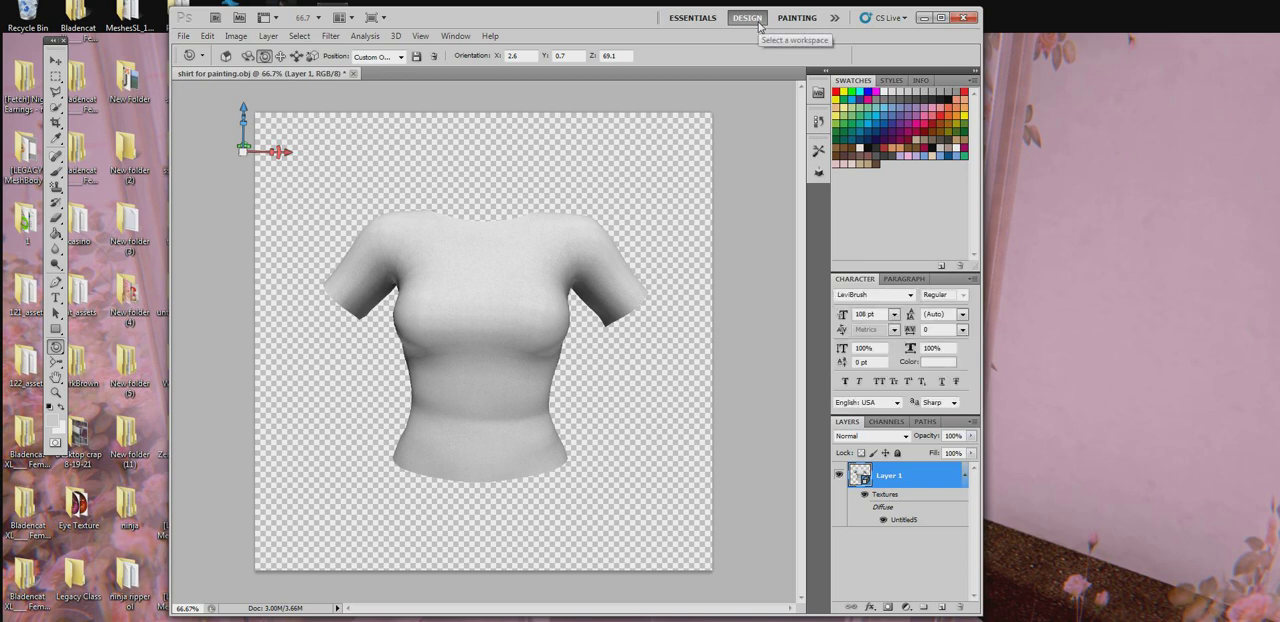
left_click(692, 20)
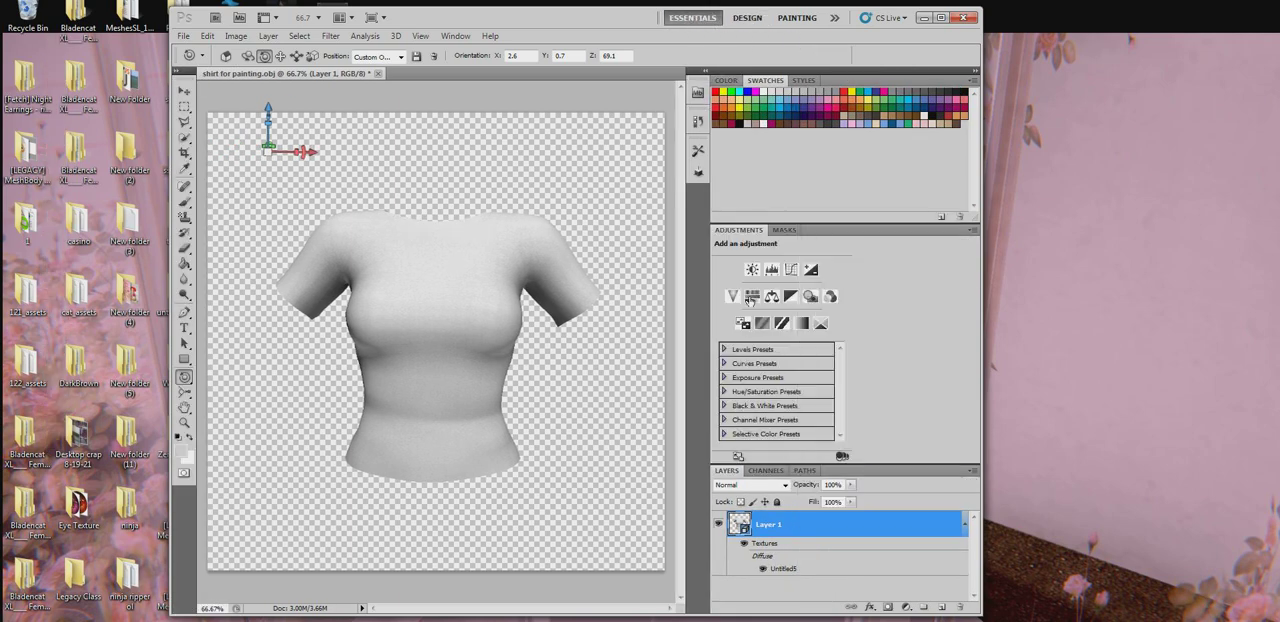
left_click(834, 18)
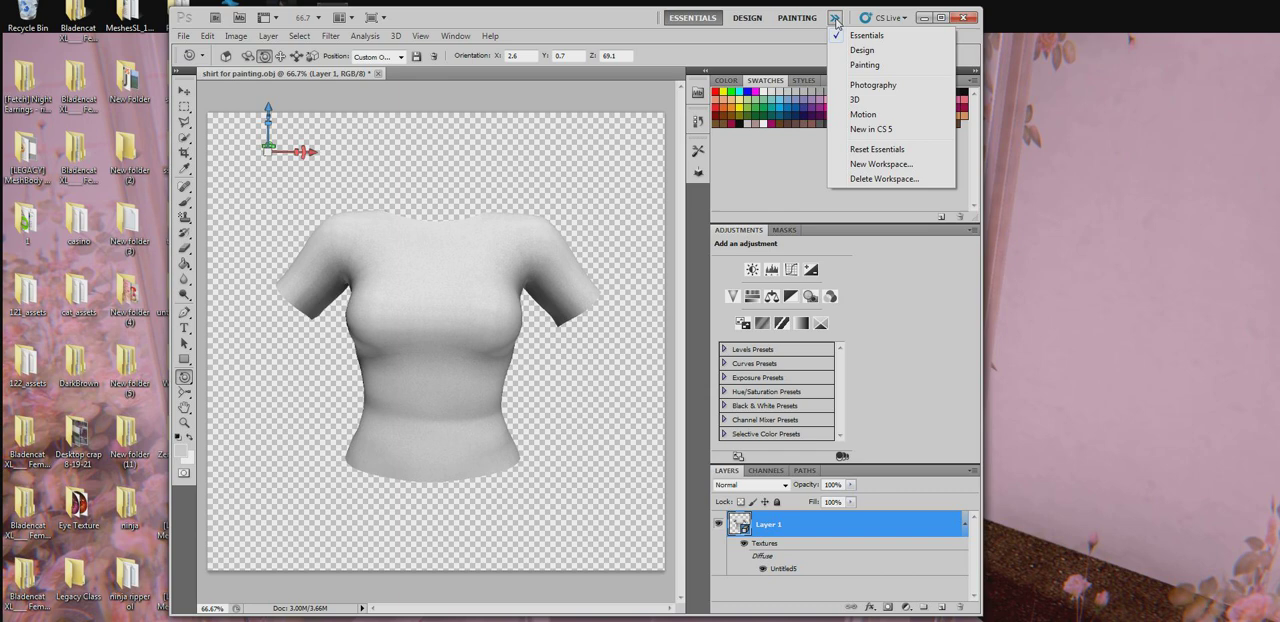
left_click(855, 100)
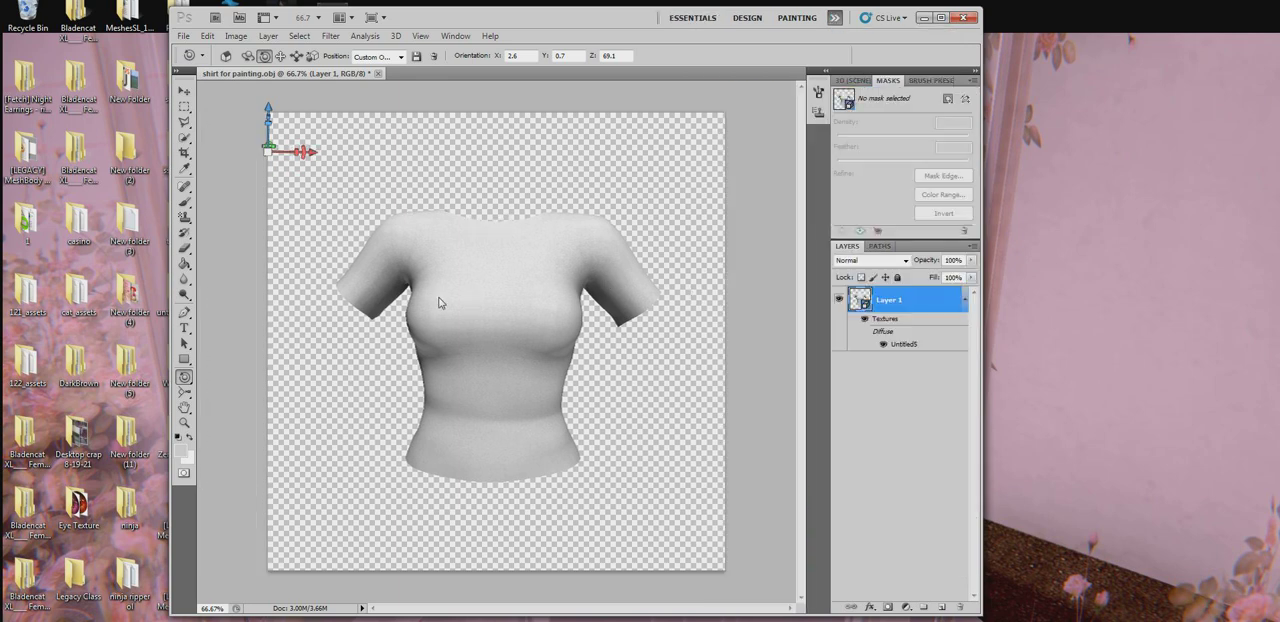
left_click(694, 18)
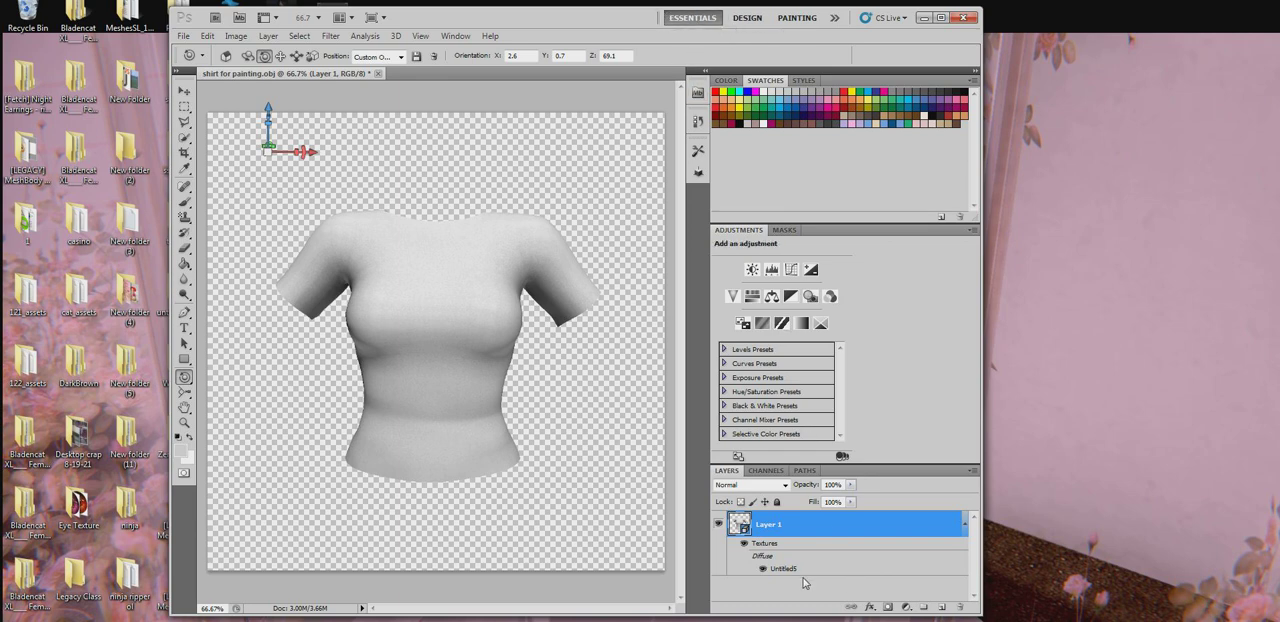
left_click(760, 19)
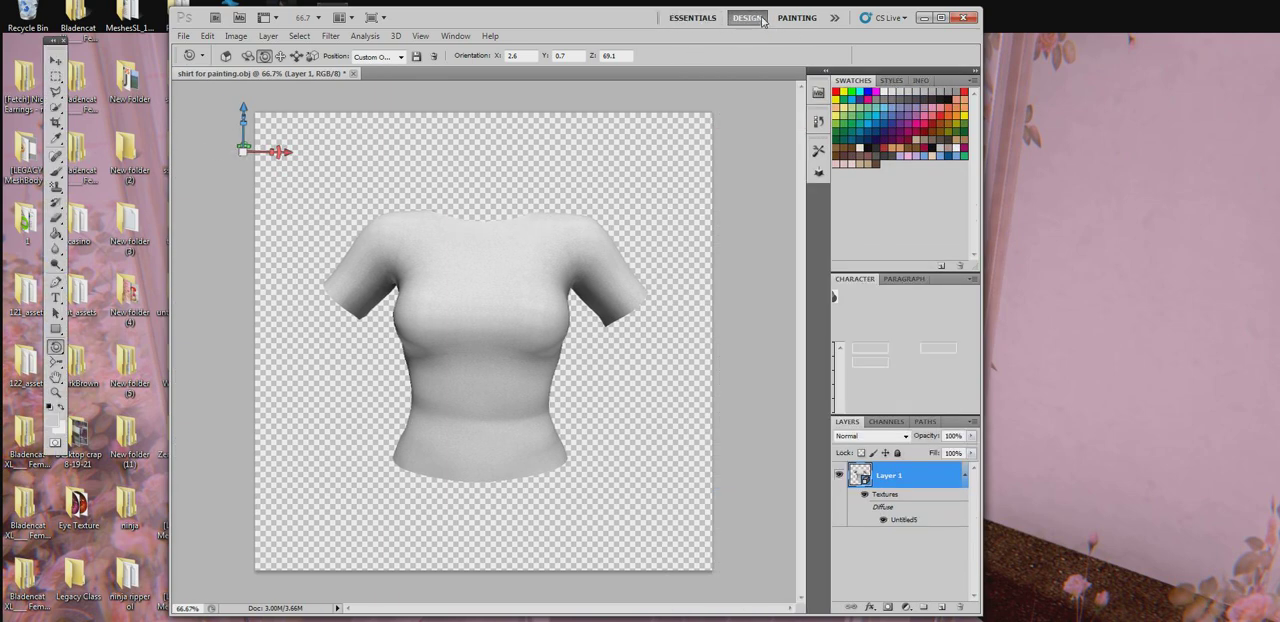
left_click(694, 19)
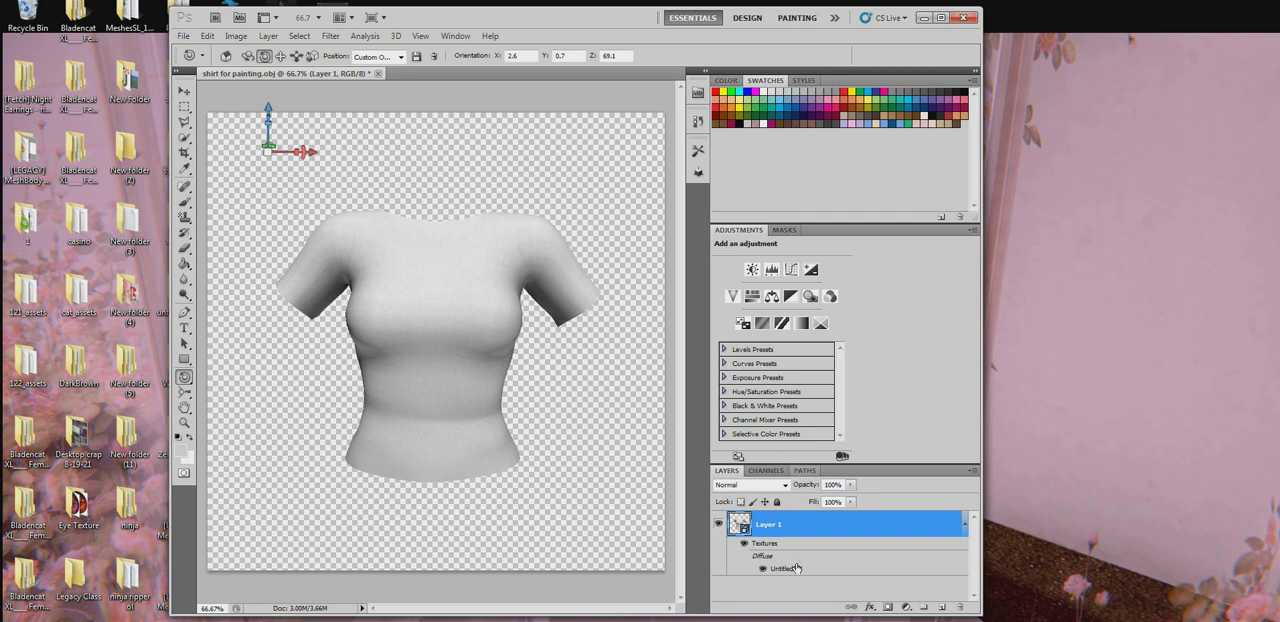
- Open the shirt's diffuse texture Untitled5 for editing and check Layer 0 by hiding and showing it
mouse_move(797, 568)
double_click(794, 567)
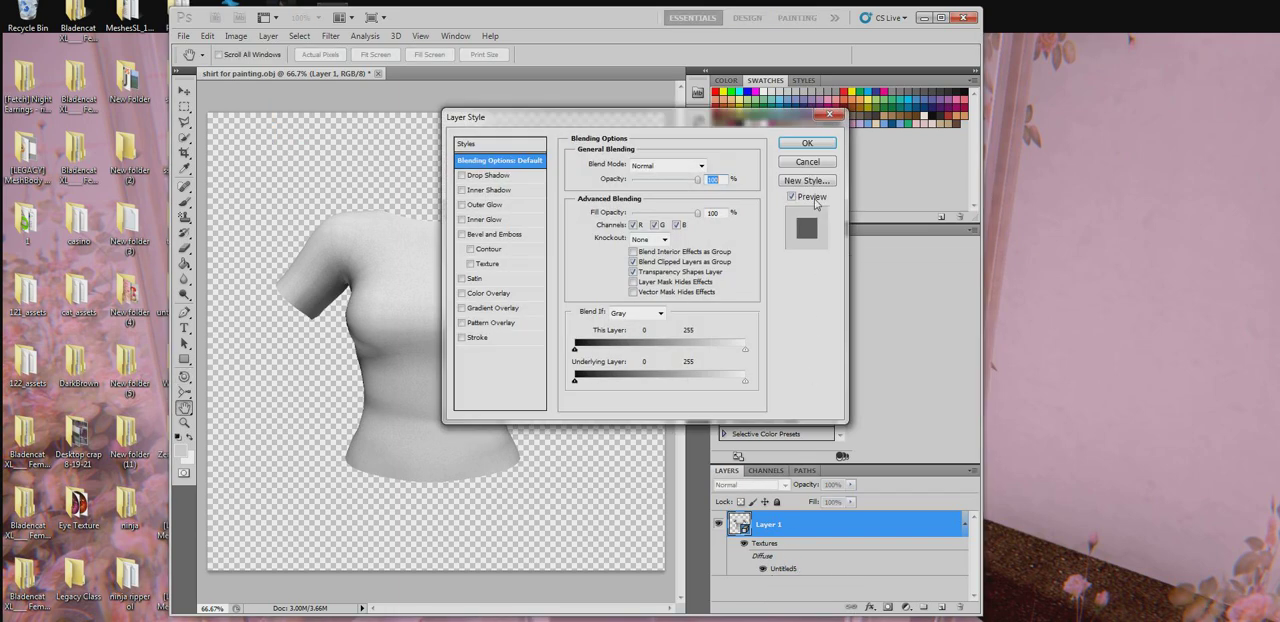
key("Escape")
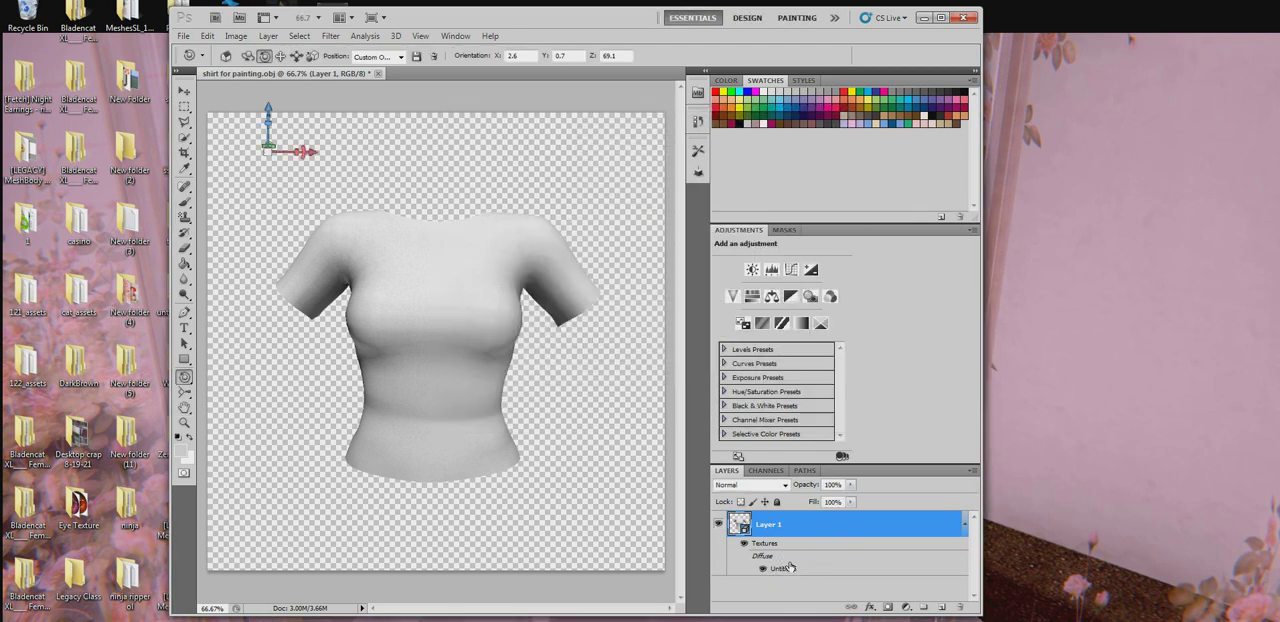
double_click(790, 570)
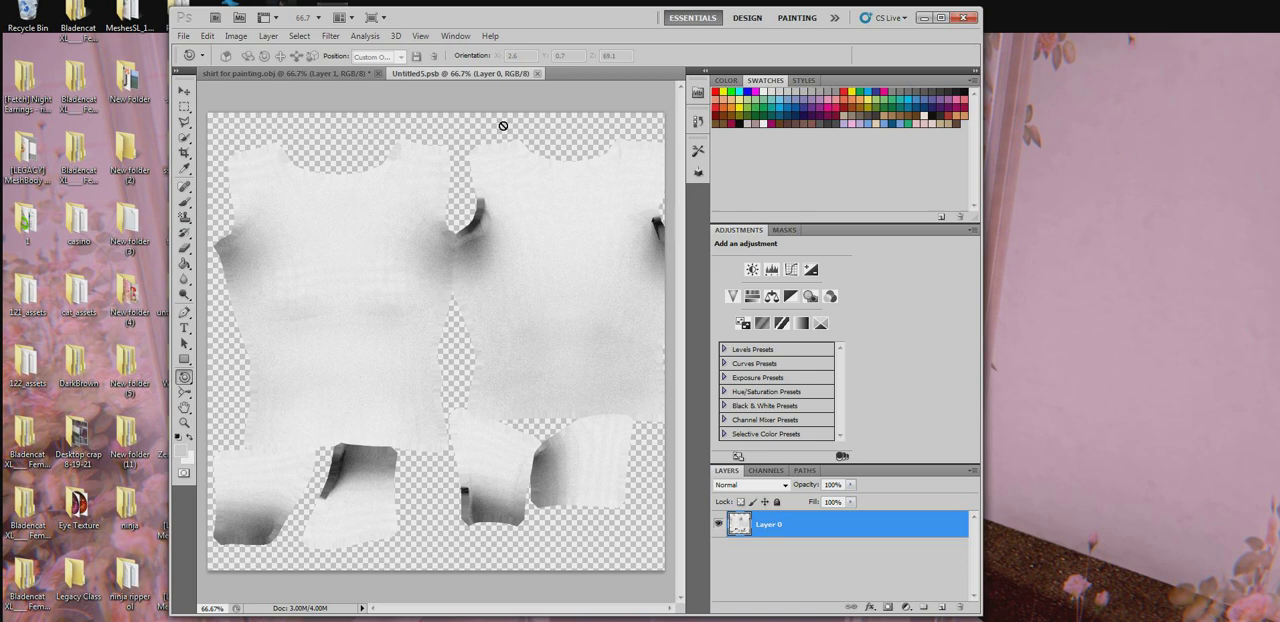
left_click(717, 525)
left_click(717, 525)
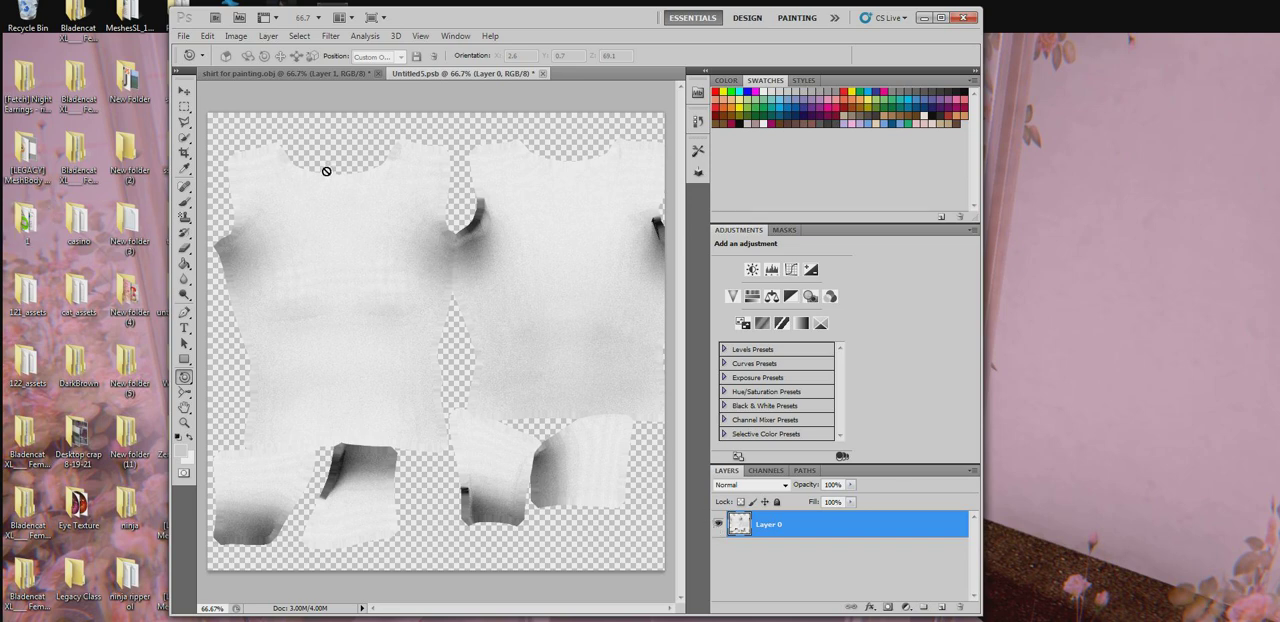
- Add a new layer above the shading layer and brush broad purple strokes across the shirt's body pieces
left_click(941, 608)
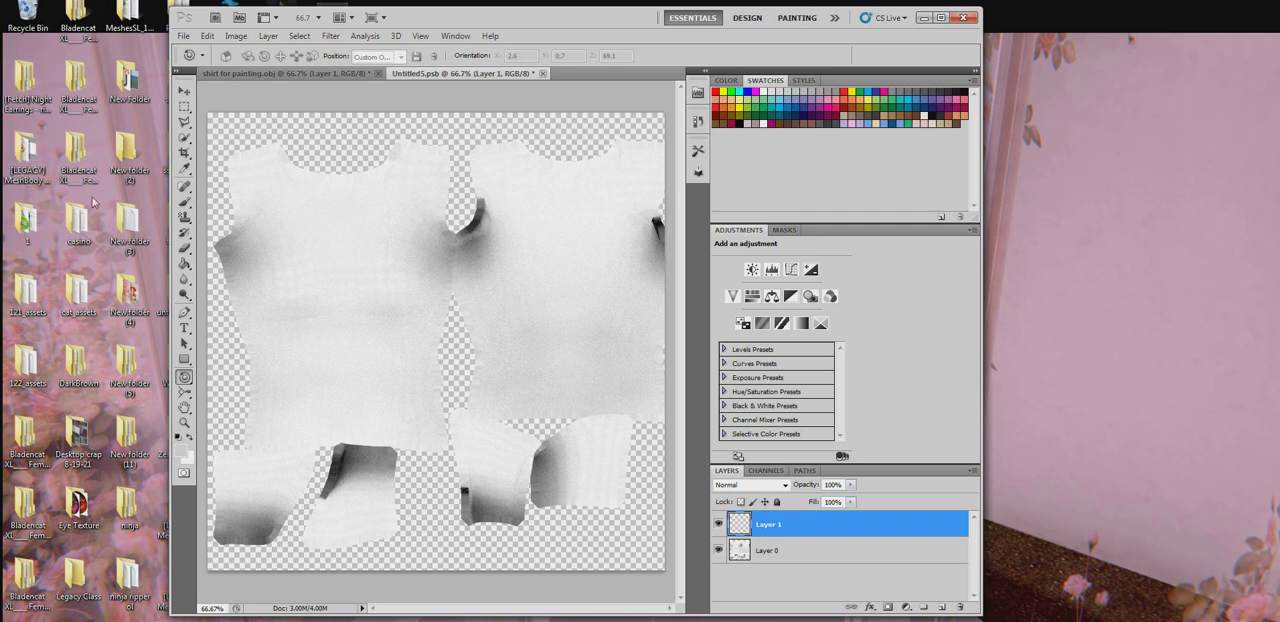
left_click(184, 201)
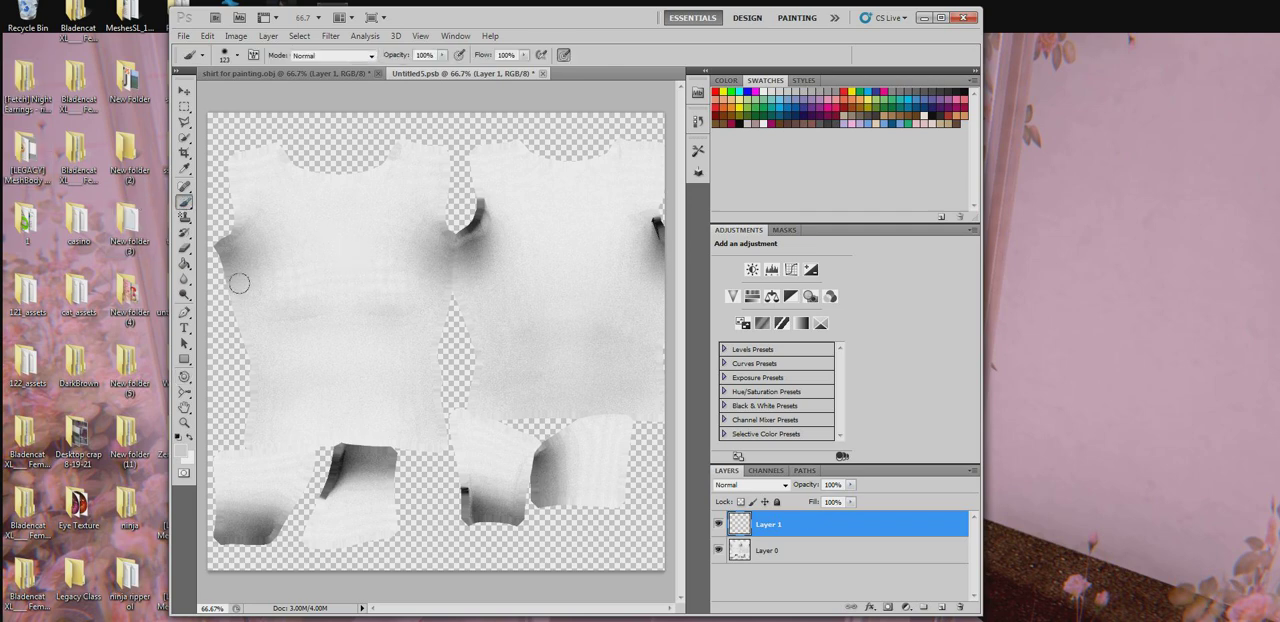
mouse_move(239, 283)
left_mouse_down()
mouse_move(380, 331)
mouse_move(503, 334)
left_mouse_up()
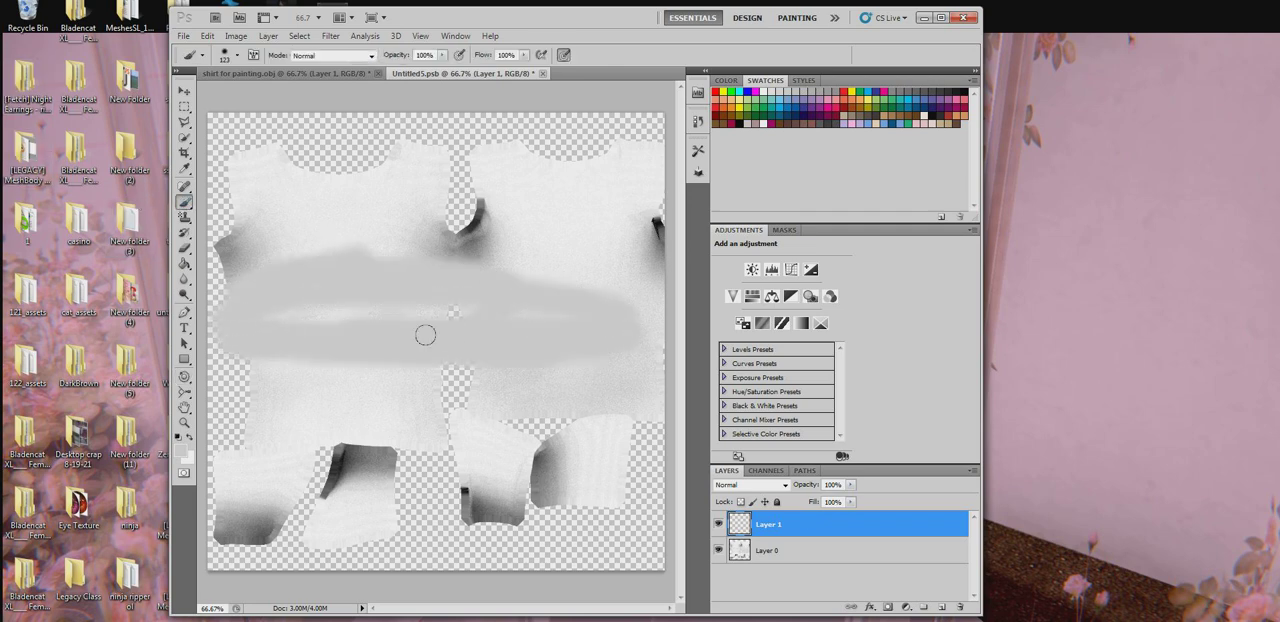
left_click(820, 107)
mouse_move(425, 379)
left_mouse_down()
mouse_move(302, 299)
mouse_move(704, 281)
mouse_move(538, 281)
mouse_move(704, 244)
mouse_move(652, 163)
mouse_move(602, 306)
mouse_move(244, 411)
mouse_move(405, 384)
left_mouse_up()
- Preview several blend modes on the purple layer and set it to Multiply
left_click(735, 486)
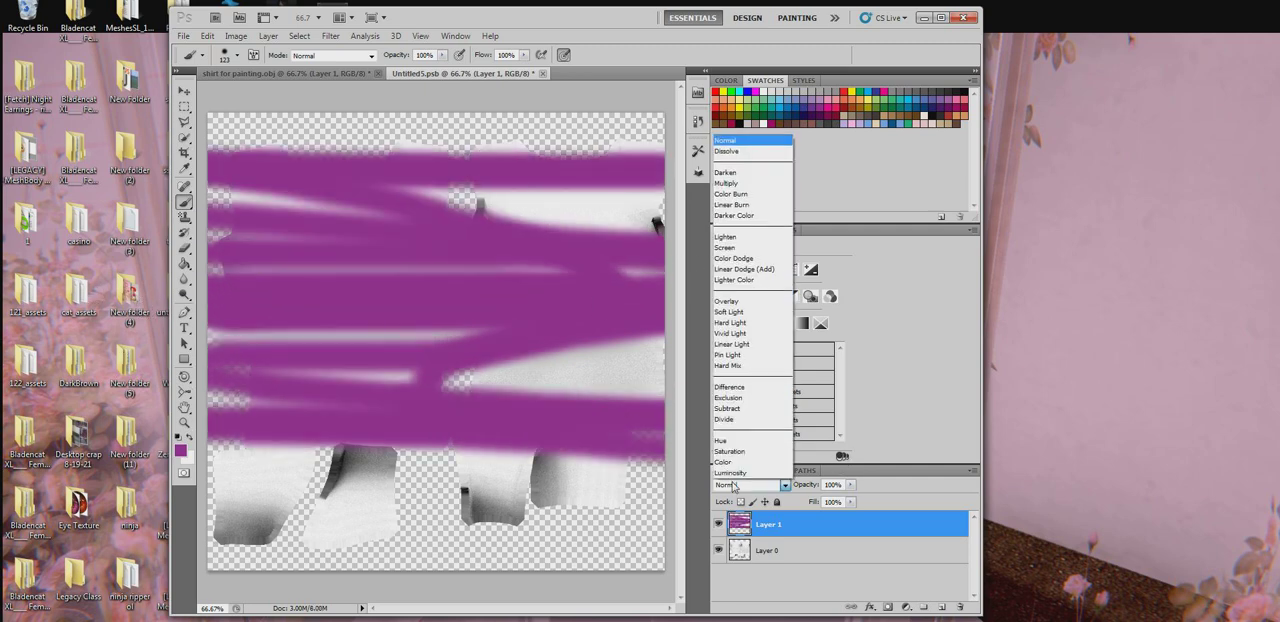
left_click(733, 487)
scroll(733, 487, "down", 7)
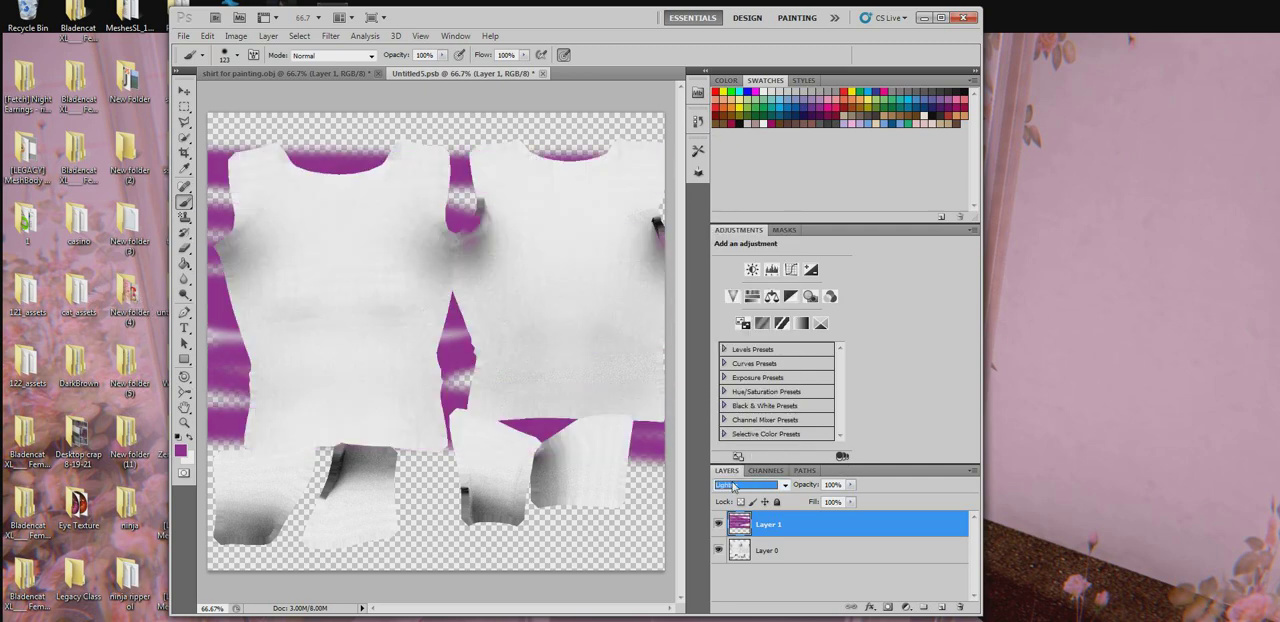
scroll(733, 487, "down", 7)
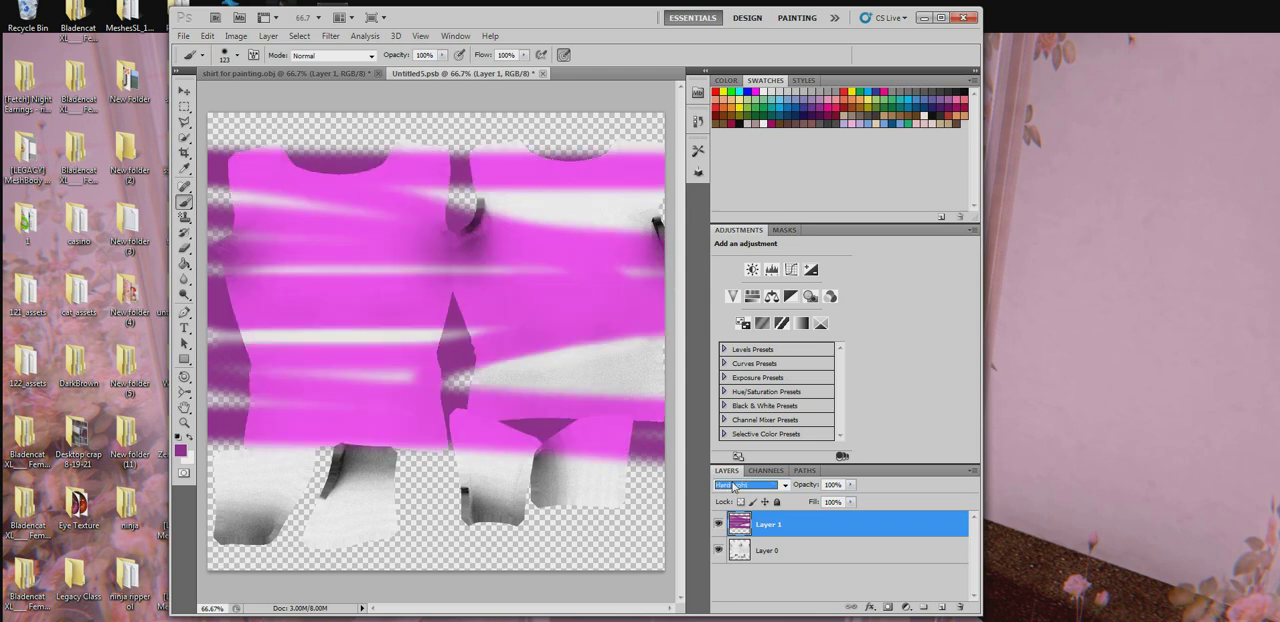
scroll(733, 487, "down", 5)
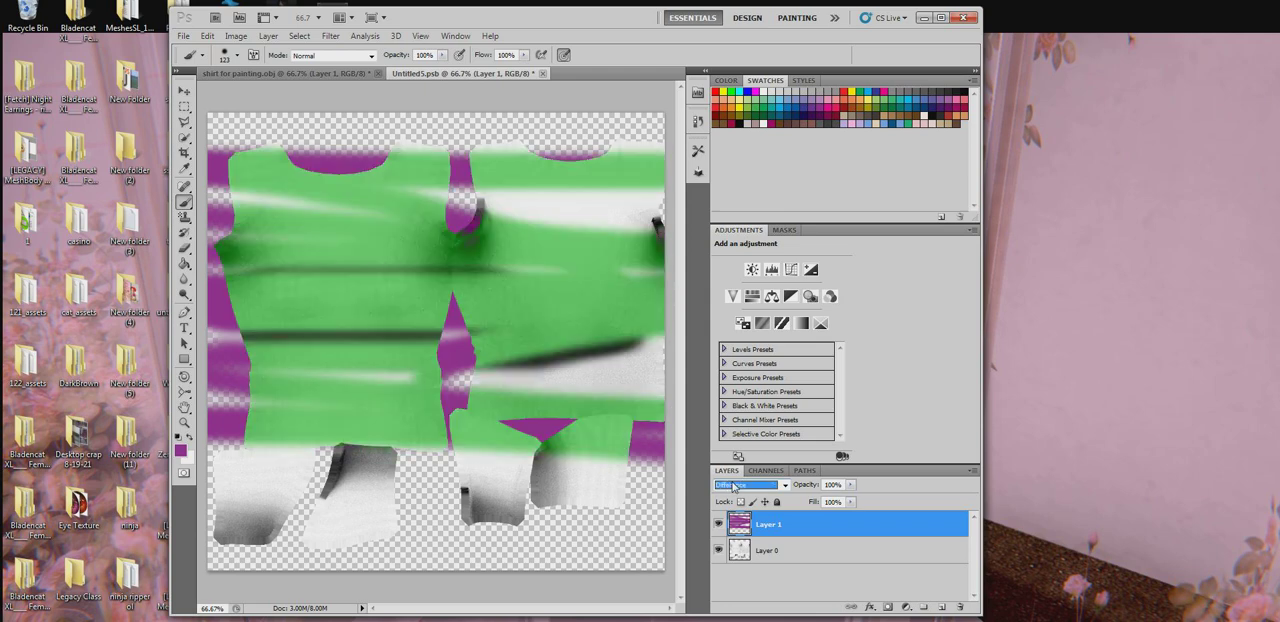
scroll(733, 487, "down", 7)
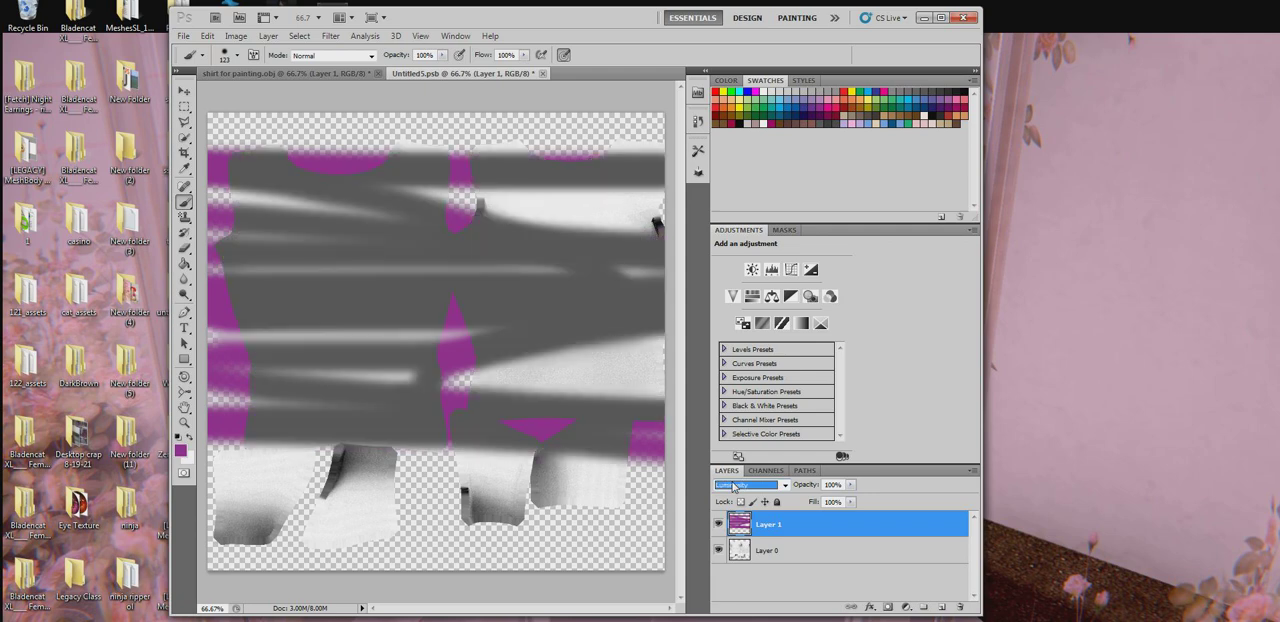
left_click(750, 485)
left_click(739, 174)
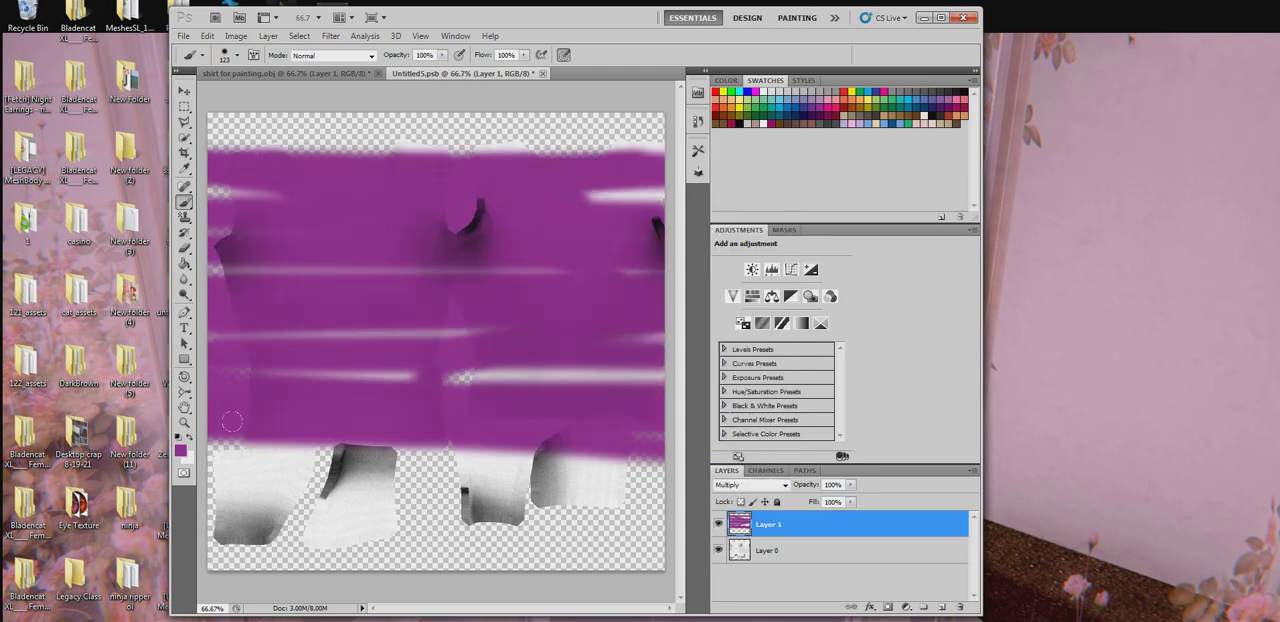
- Save and close the Untitled5 texture with the purple layer hidden and a new empty layer on top
left_click(718, 524)
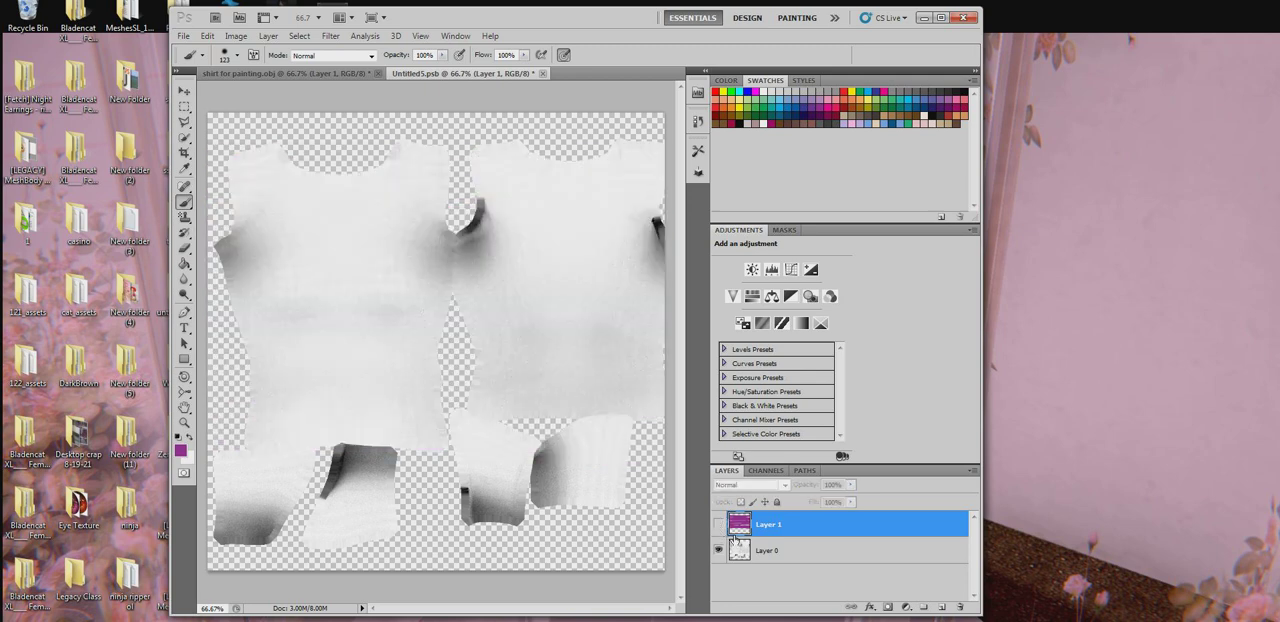
left_click(942, 607)
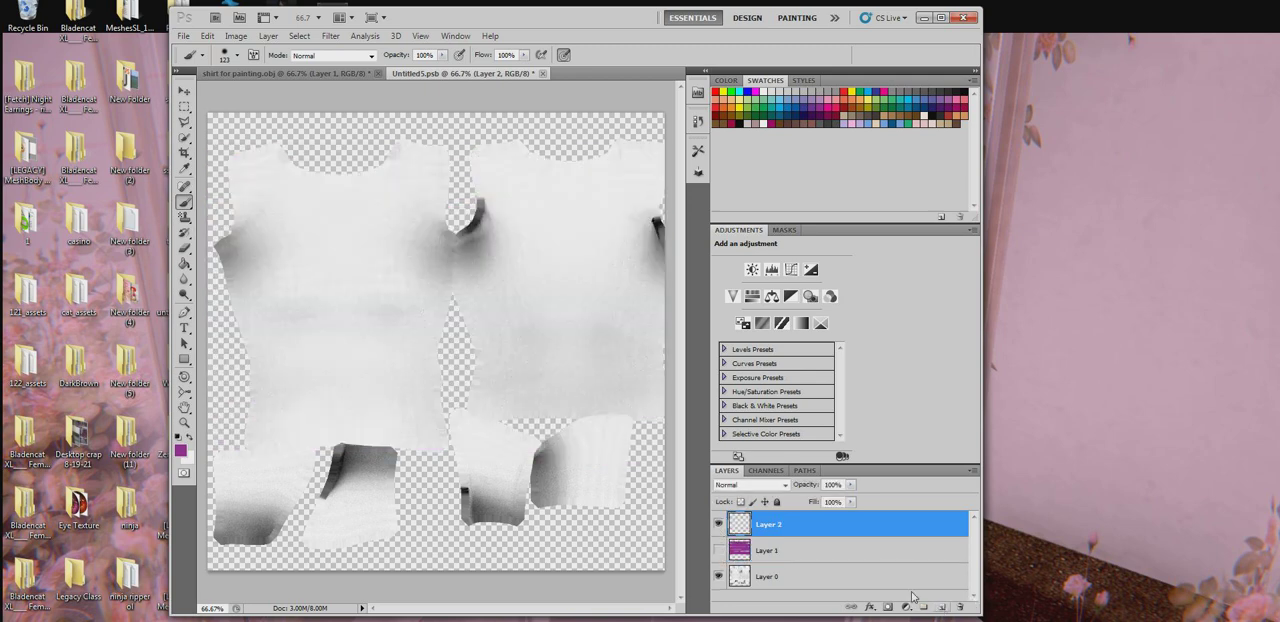
left_click(542, 73)
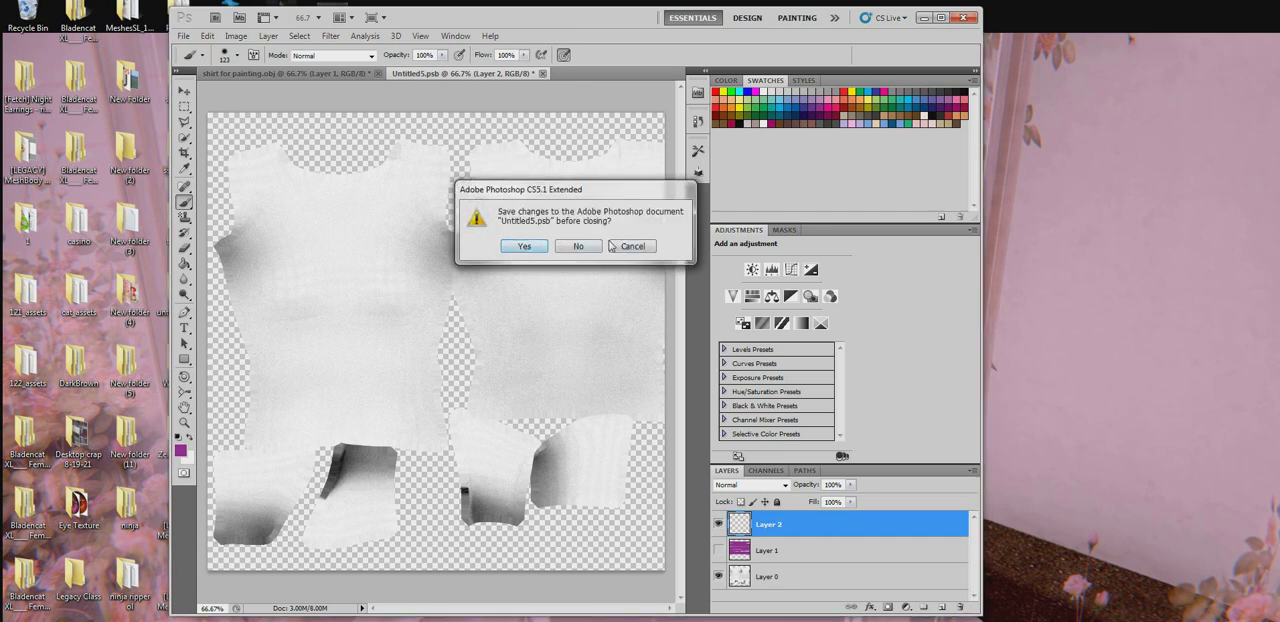
left_click(524, 247)
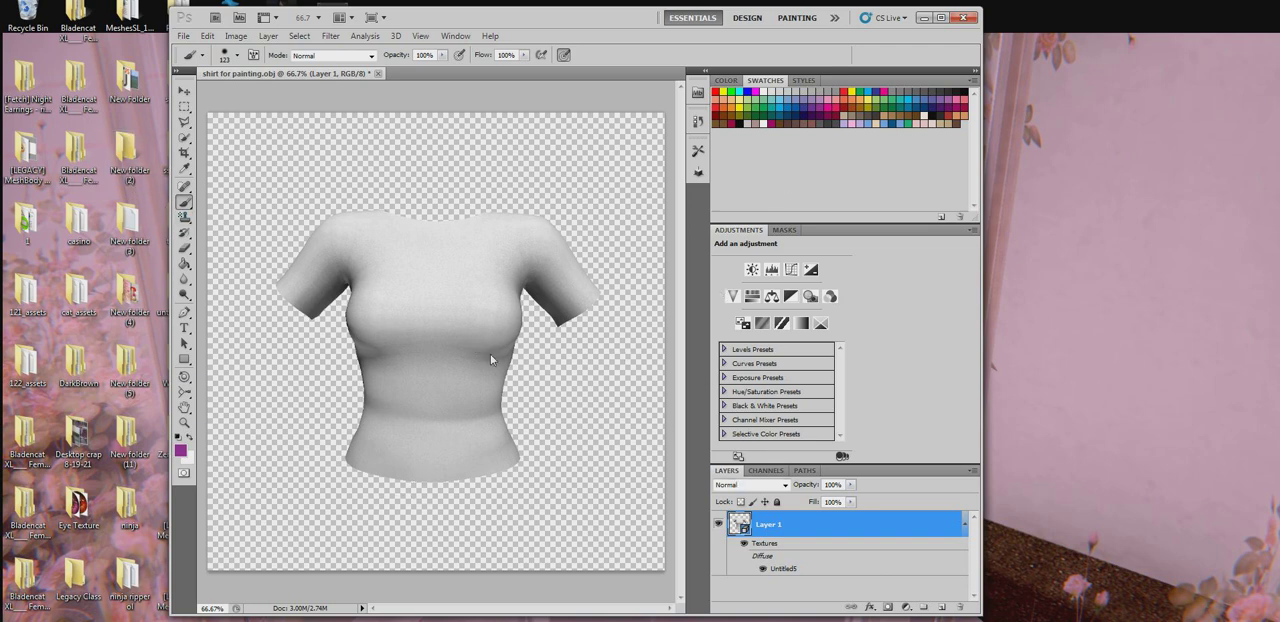
- Paint a dark blue spot on the shirt model's chest and cover the lower half of its front in dark blue
left_click(800, 105)
left_click(412, 306)
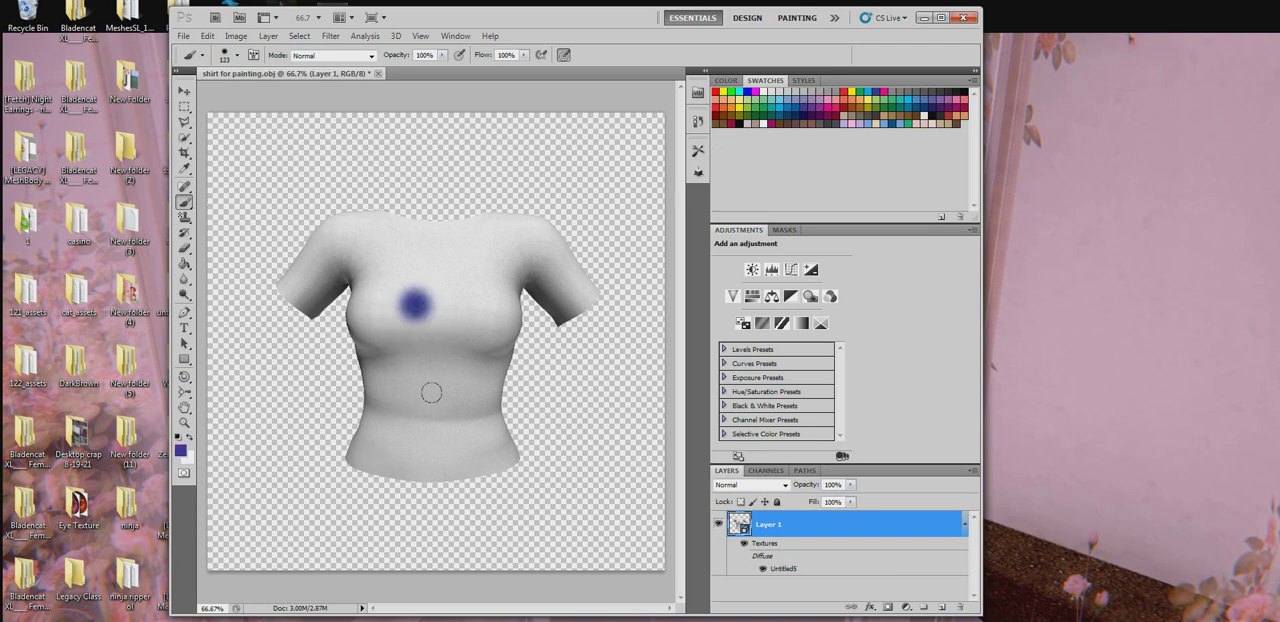
mouse_move(431, 393)
left_mouse_down()
mouse_move(457, 421)
mouse_move(369, 442)
mouse_move(551, 449)
left_mouse_up()
mouse_move(426, 357)
left_mouse_down()
mouse_move(388, 416)
mouse_move(421, 459)
mouse_move(486, 434)
mouse_move(419, 405)
mouse_move(334, 417)
mouse_move(500, 435)
left_mouse_up()
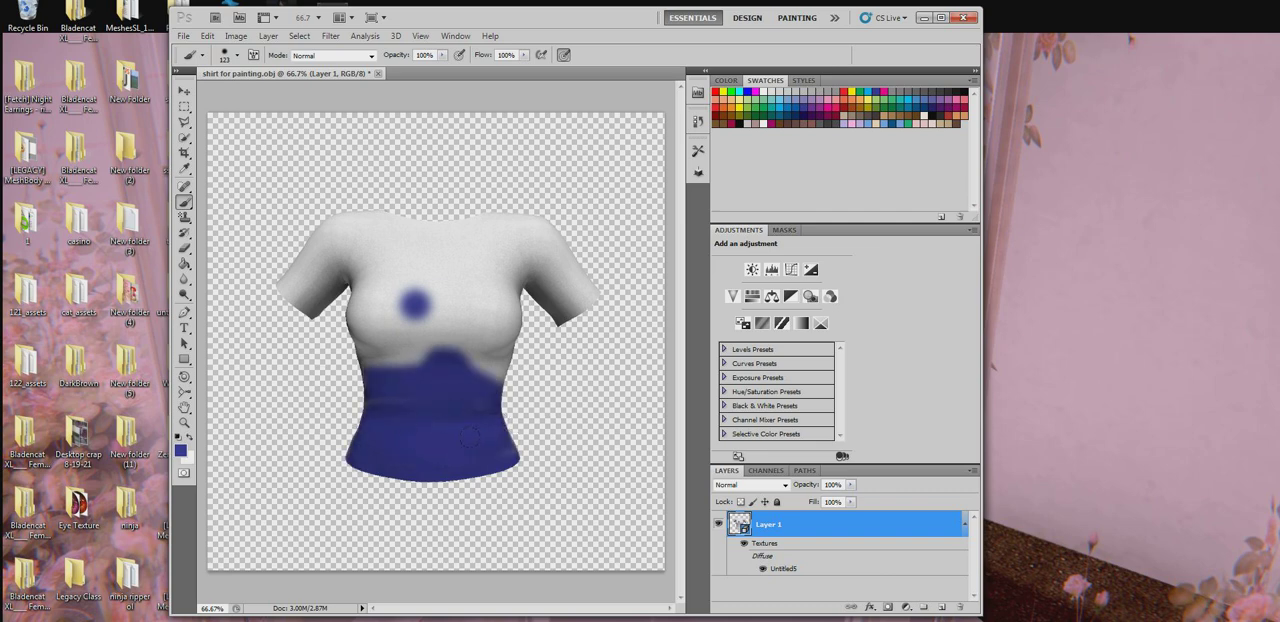
- Extend the dark blue paint around the lower side of the shirt model with the Brush tool
left_click(184, 378)
mouse_move(430, 360)
left_mouse_down()
mouse_move(290, 355)
mouse_move(434, 360)
left_mouse_up()
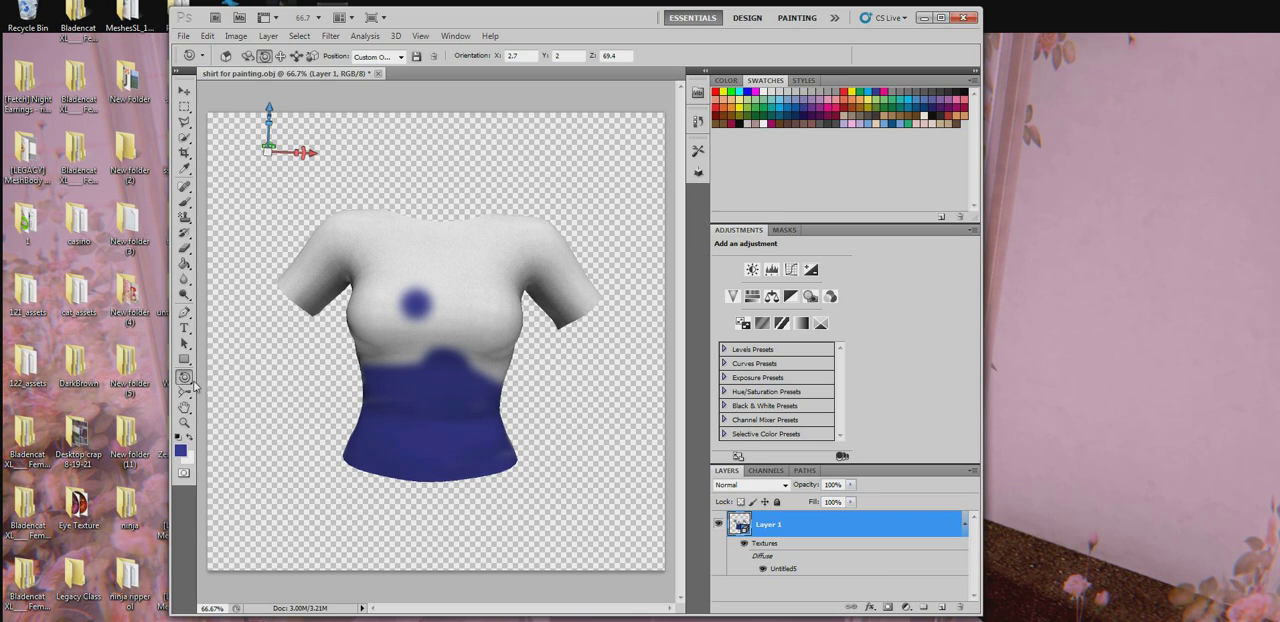
left_click_drag(186, 378, 240, 390)
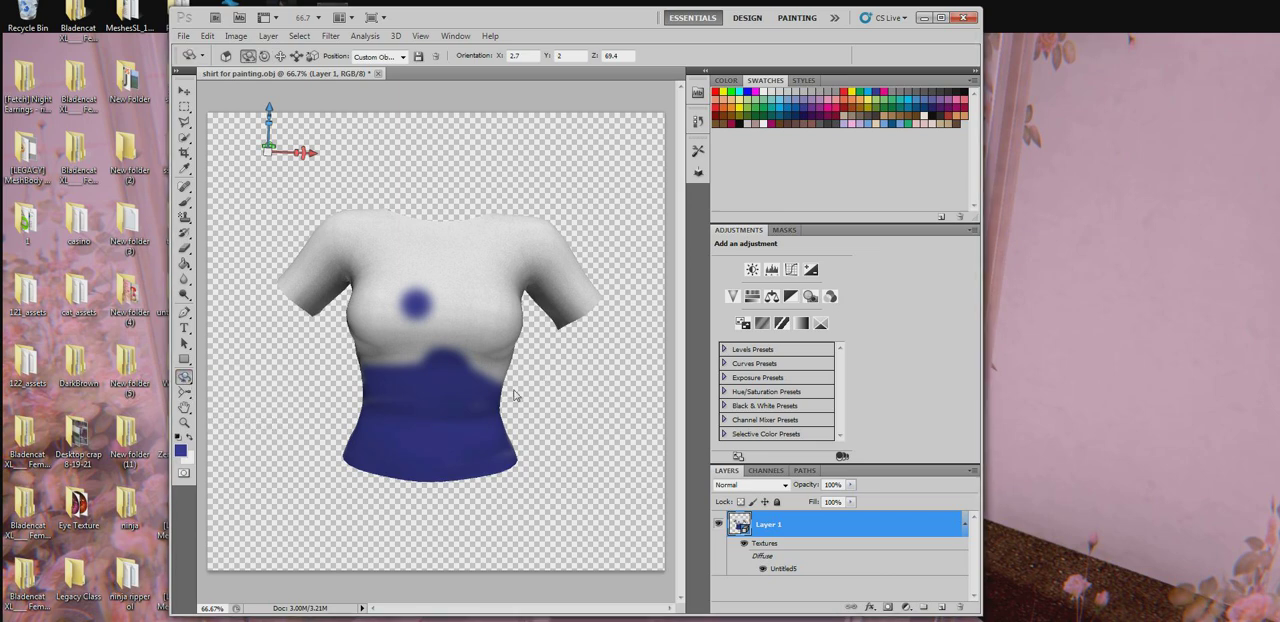
left_click_drag(514, 395, 156, 295)
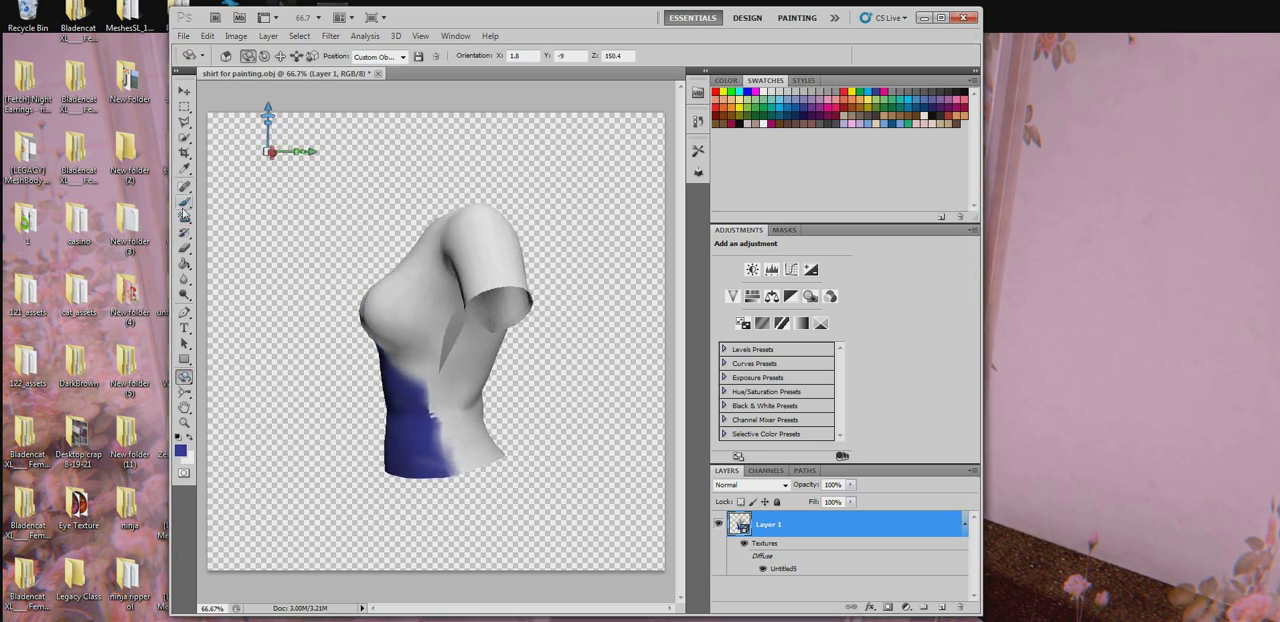
left_click(184, 205)
mouse_move(430, 395)
left_mouse_down()
mouse_move(462, 405)
mouse_move(431, 370)
mouse_move(488, 445)
mouse_move(445, 430)
mouse_move(495, 448)
mouse_move(430, 395)
left_mouse_up()
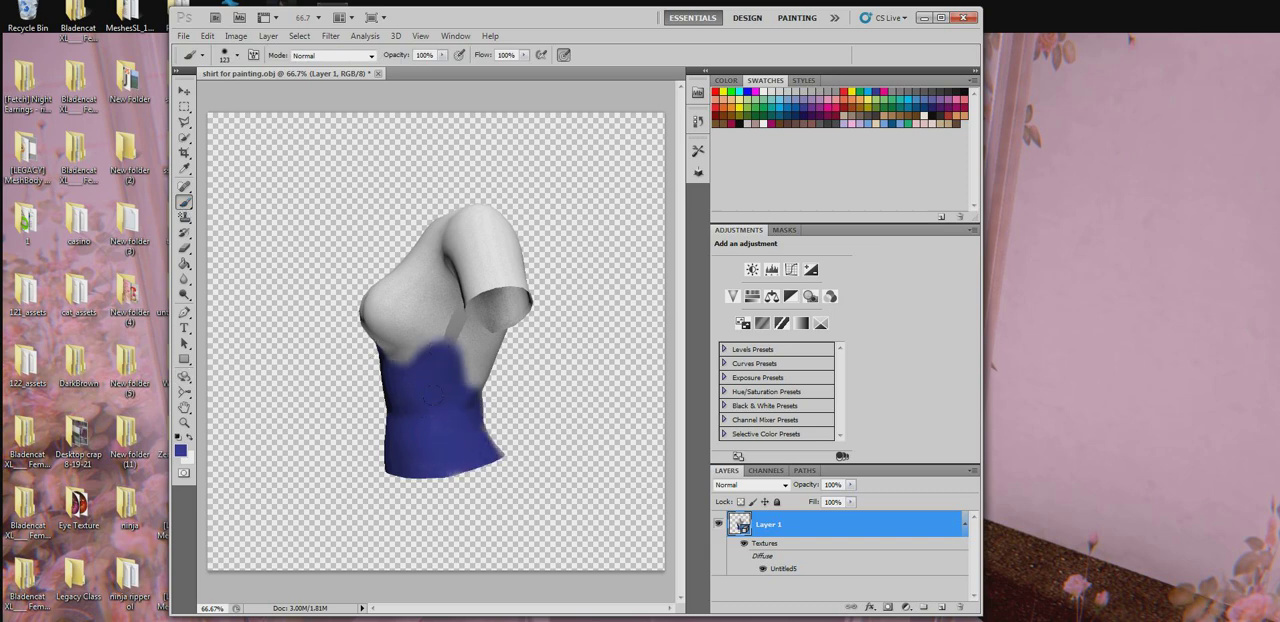
- Extend the dark blue paint up the side of the shirt model toward the armpit
left_click_drag(441, 312, 486, 400)
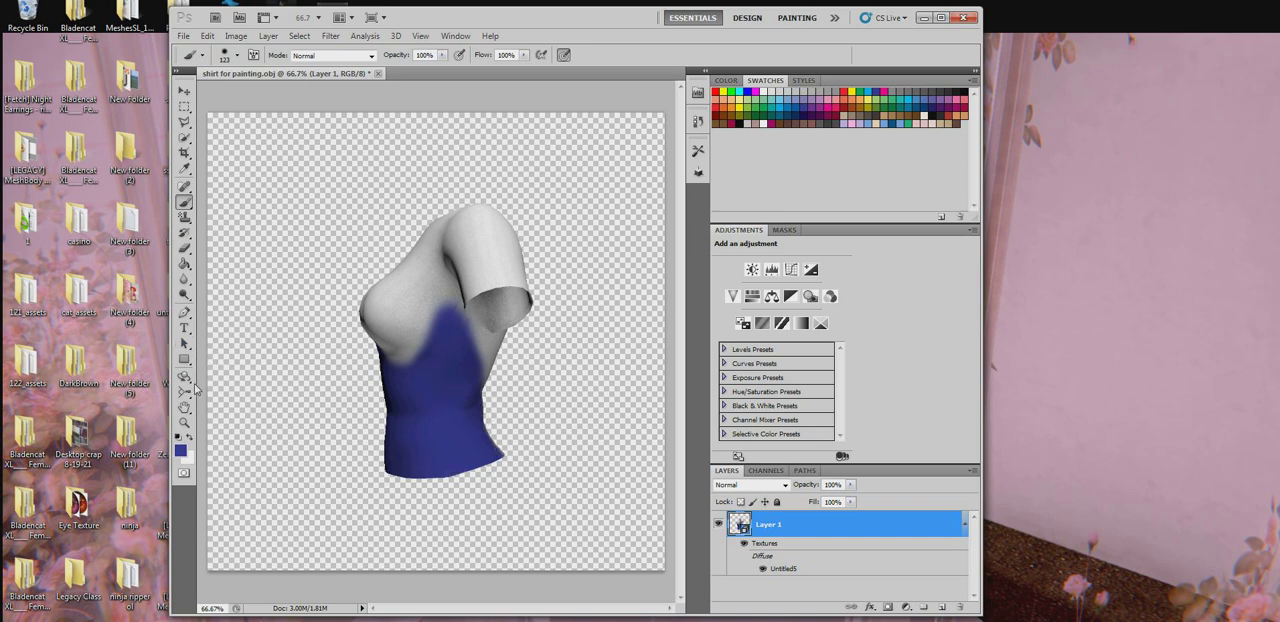
left_click(188, 379)
left_click(242, 378)
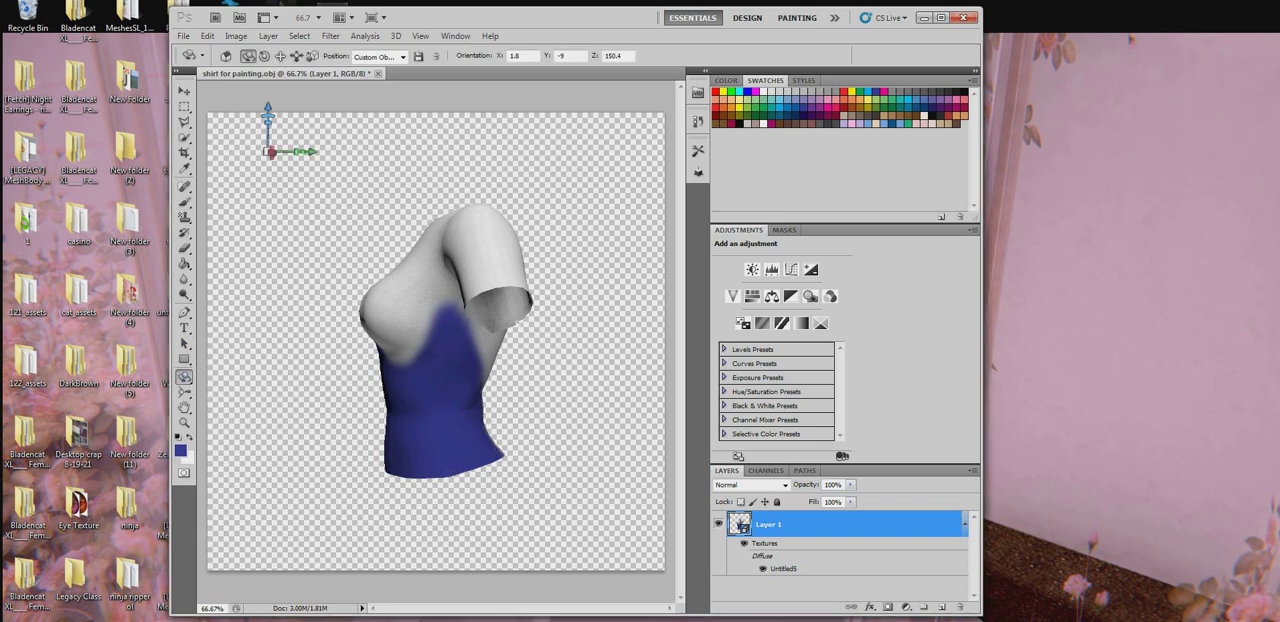
- Switch to a 24 px brush and paint four small dark blue dots on the side of the shirt's chest
left_click(184, 203)
right_click(415, 243)
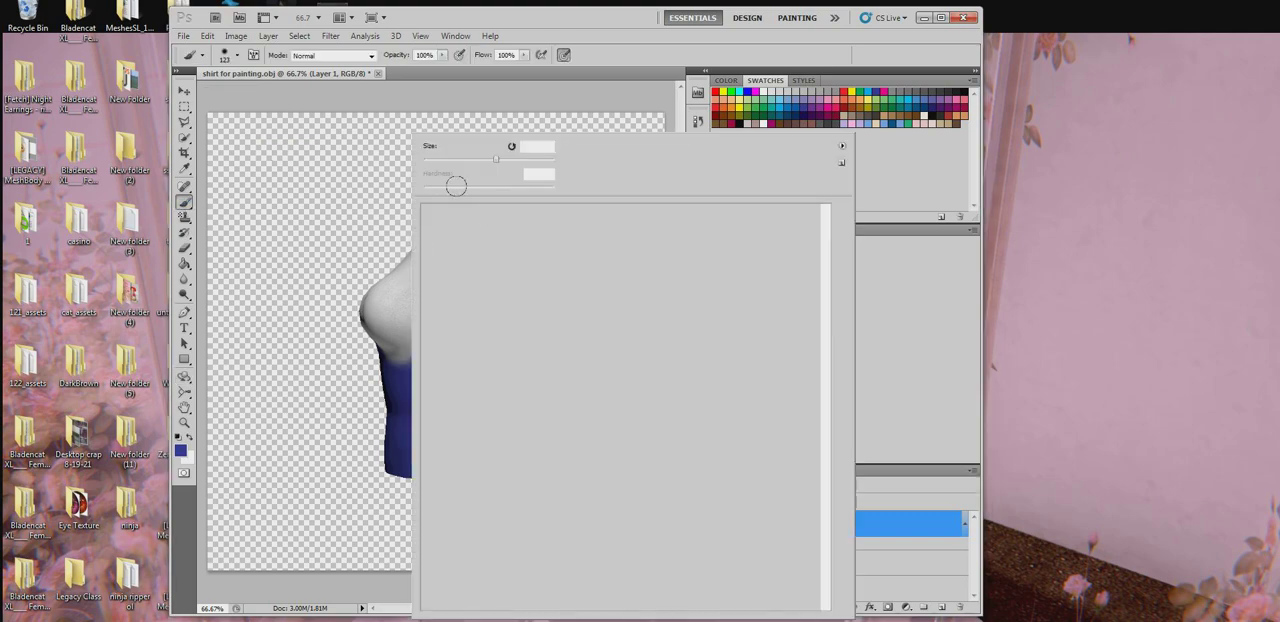
left_click(495, 232)
left_click(390, 307)
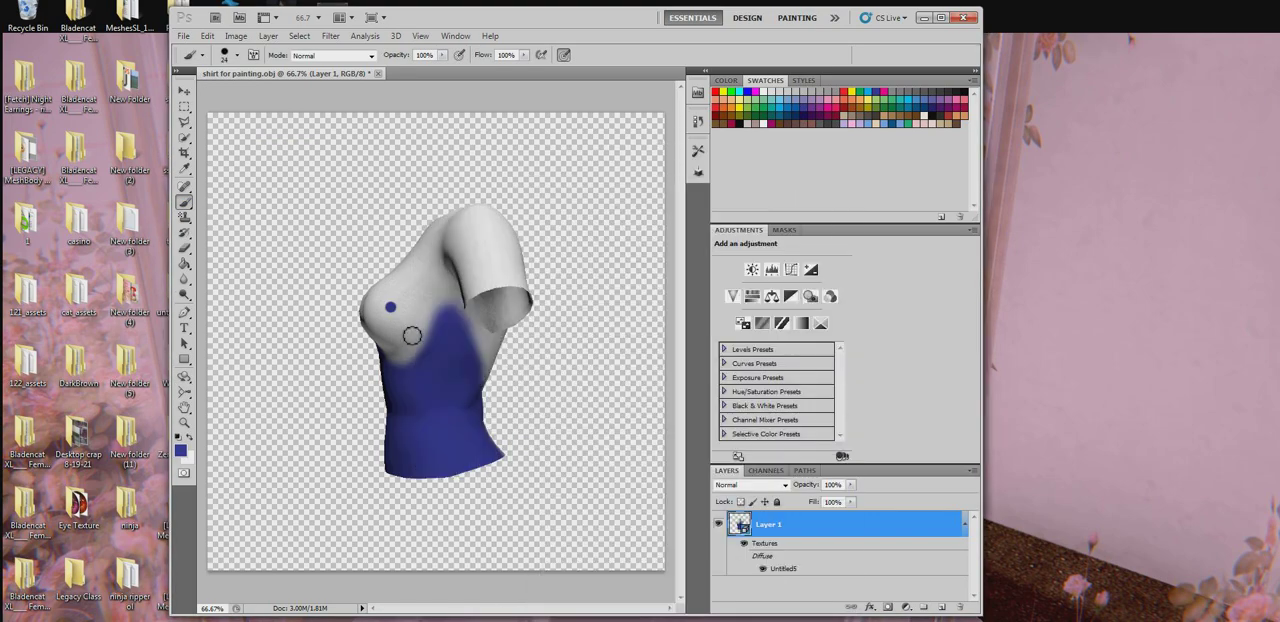
left_click(395, 337)
left_click(412, 280)
left_click(416, 302)
- Turn the shirt model with the 3D Object Rotate tool until its front faces the viewer
left_click(184, 377)
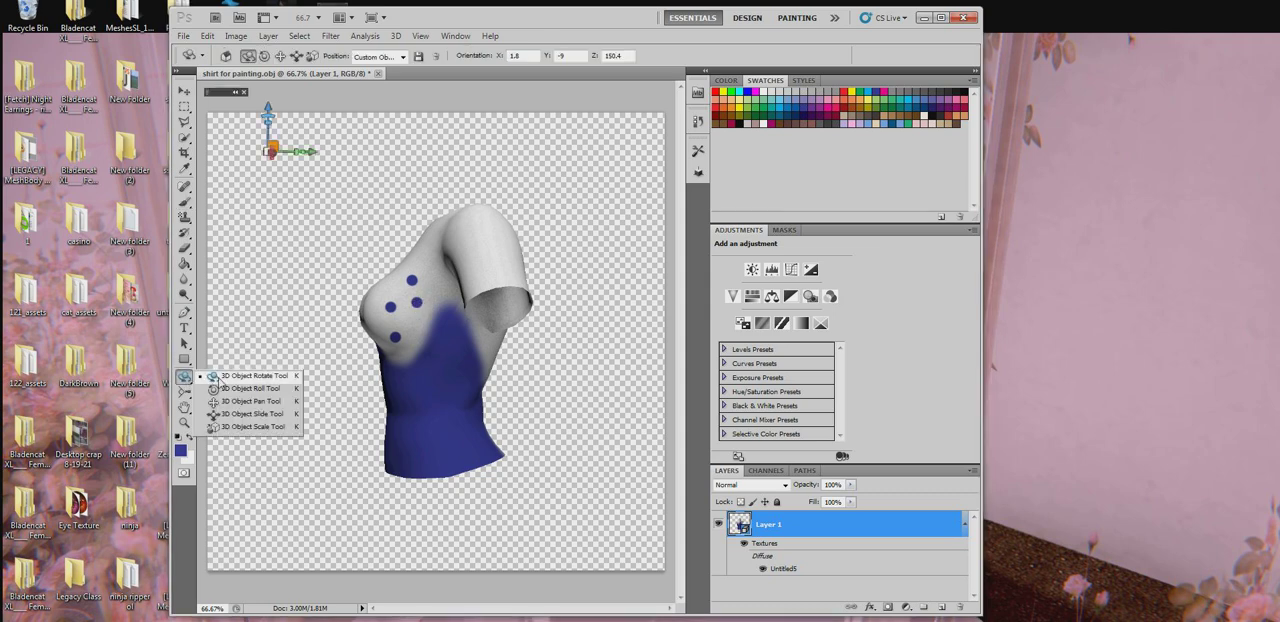
left_click(222, 380)
left_click_drag(408, 343, 318, 332)
left_click_drag(84, 308, 81, 298)
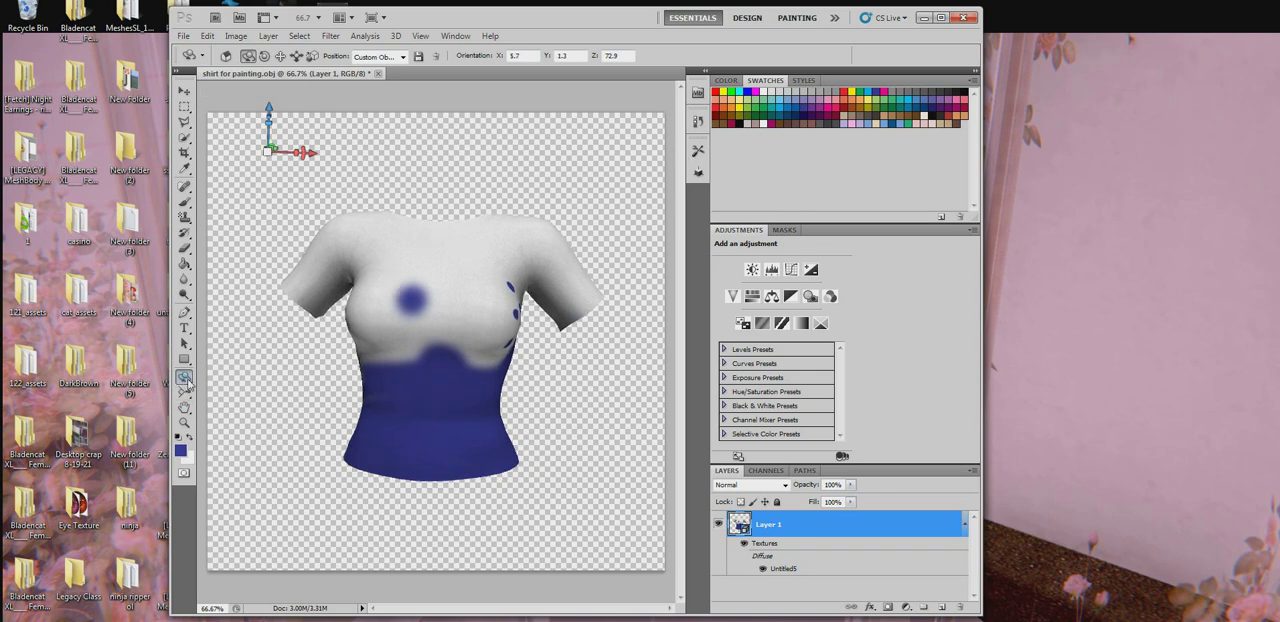
right_click(187, 381)
left_click(236, 386)
left_click_drag(569, 275, 571, 271)
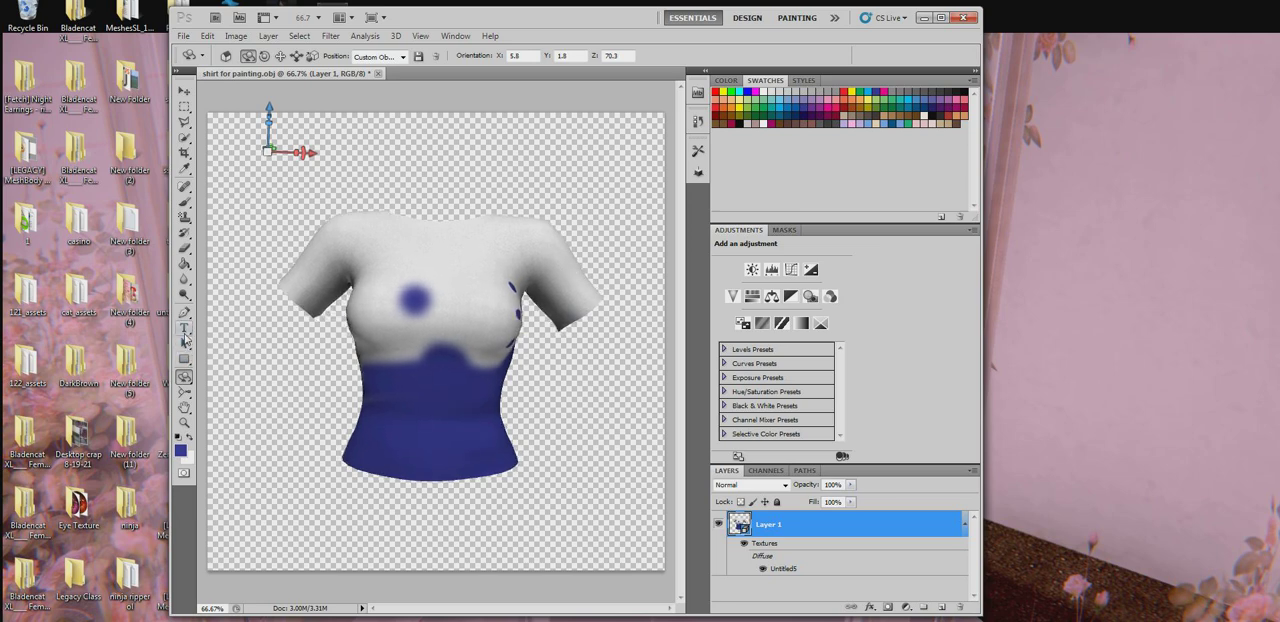
left_click(184, 329)
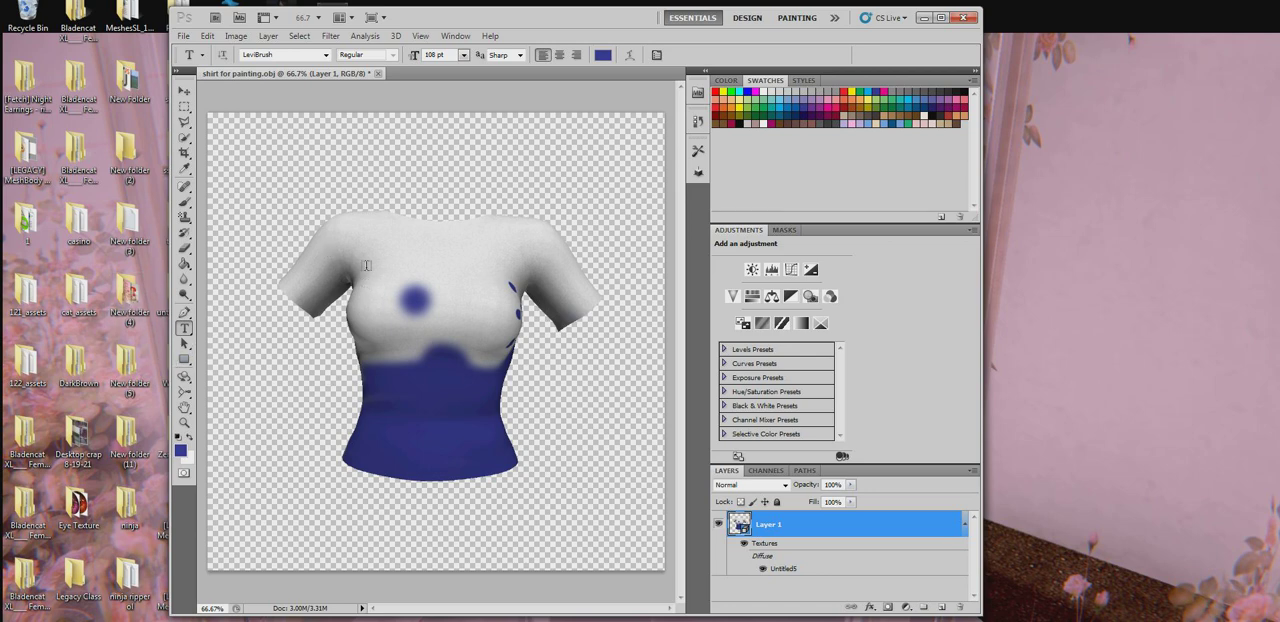
left_click(184, 376)
left_click(228, 377)
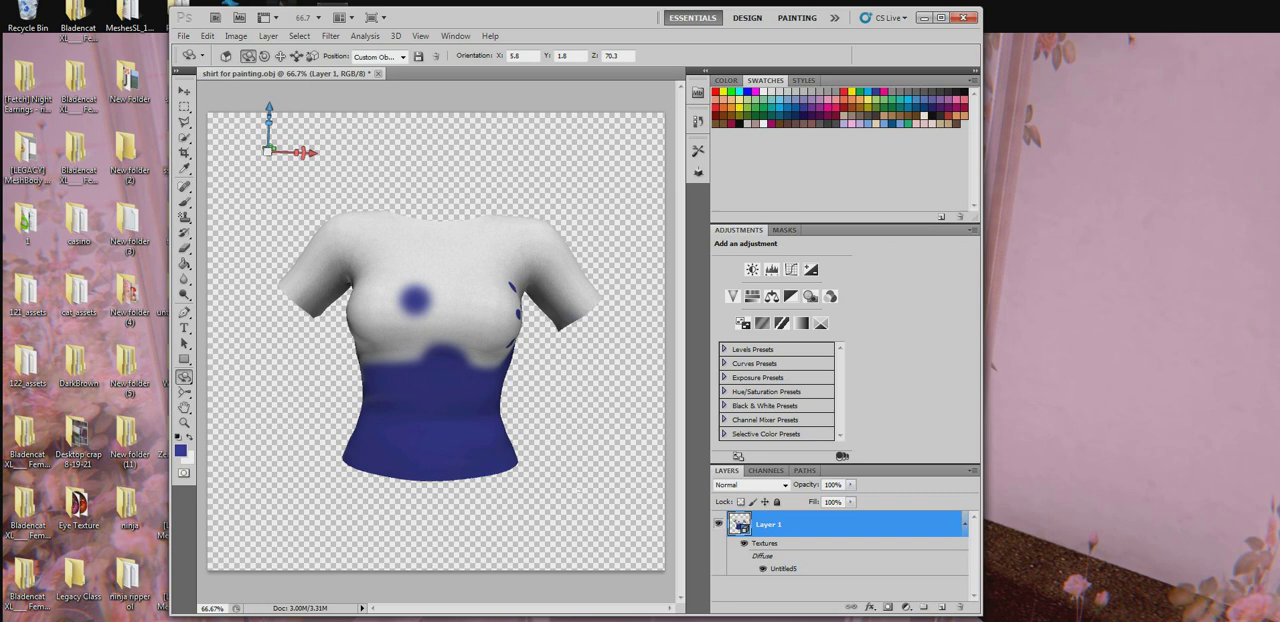
mouse_move(420, 302)
left_mouse_down()
mouse_move(438, 294)
mouse_move(412, 308)
left_mouse_up()
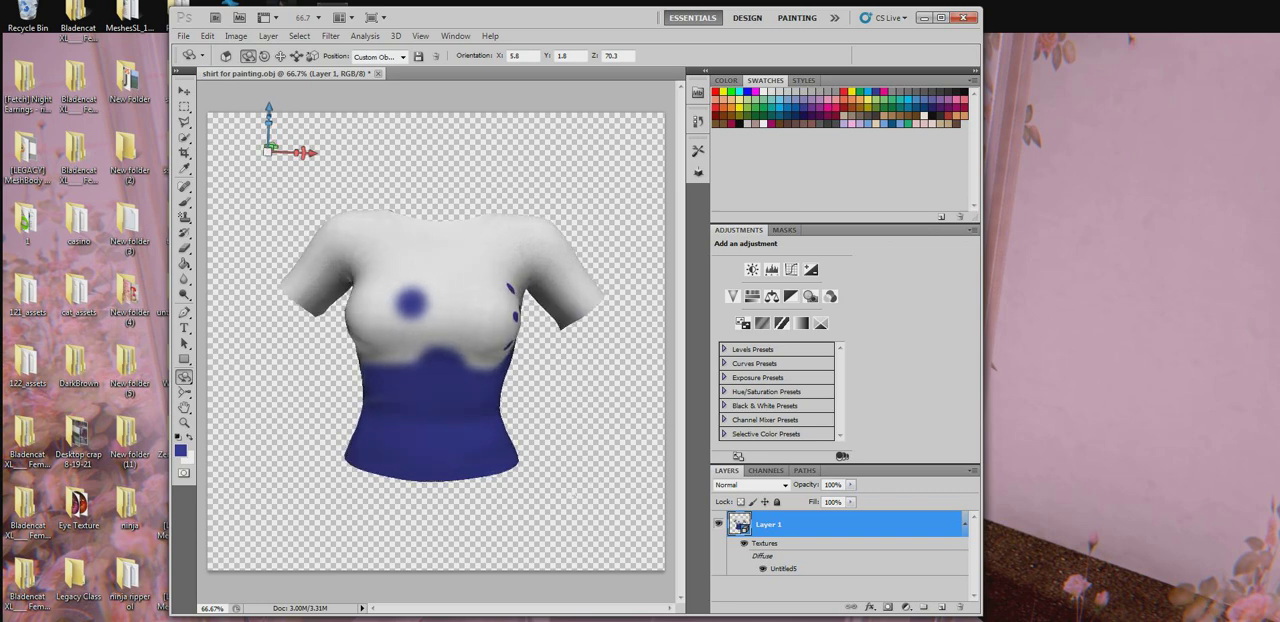
- Straighten the front-facing shirt with a slight turn using the 3D Object Roll tool
left_click(384, 57)
left_click(390, 150)
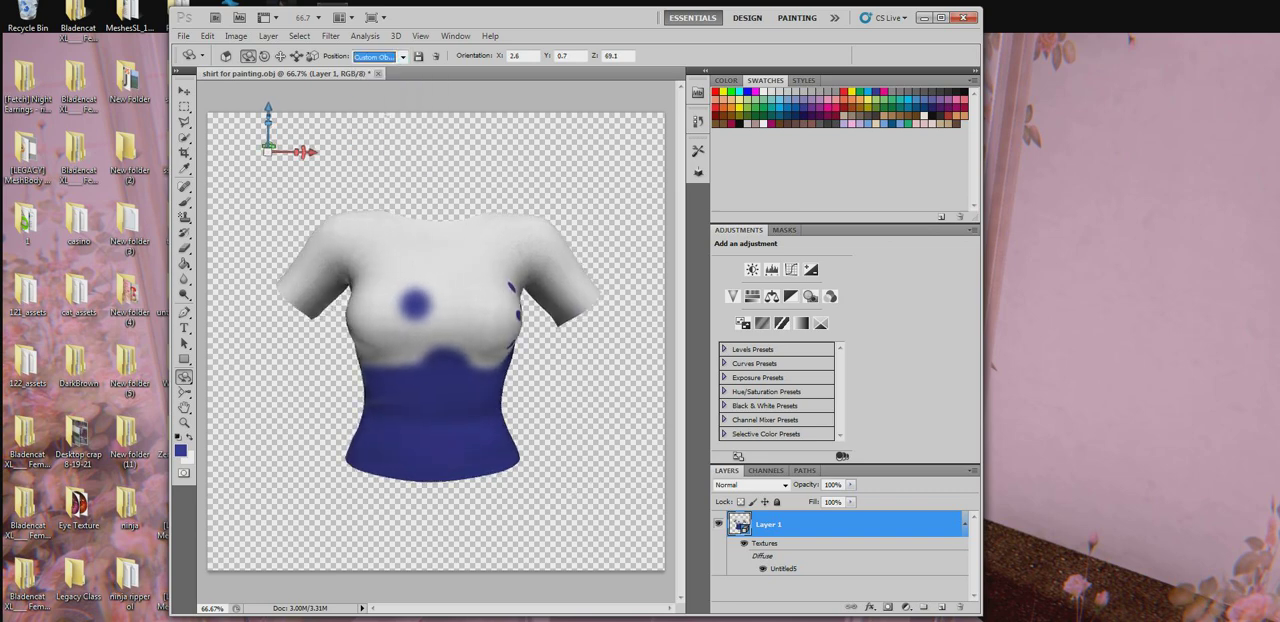
left_click(384, 58)
left_click(384, 147)
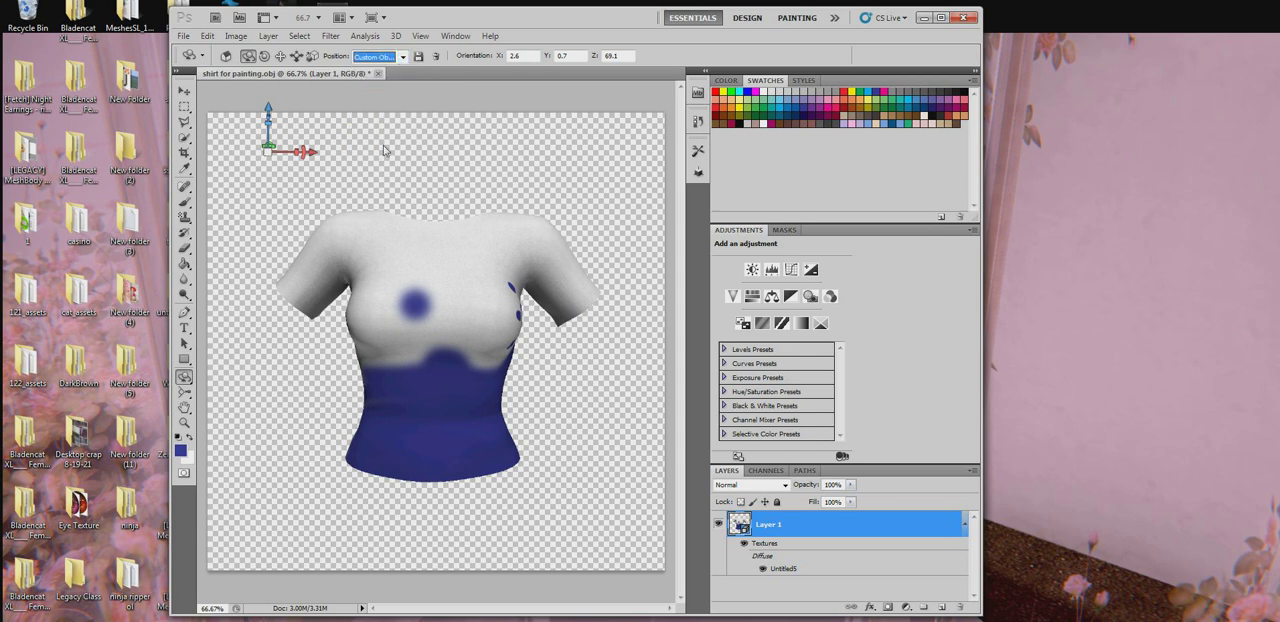
right_click(189, 380)
left_click(215, 388)
left_click_drag(548, 266, 543, 266)
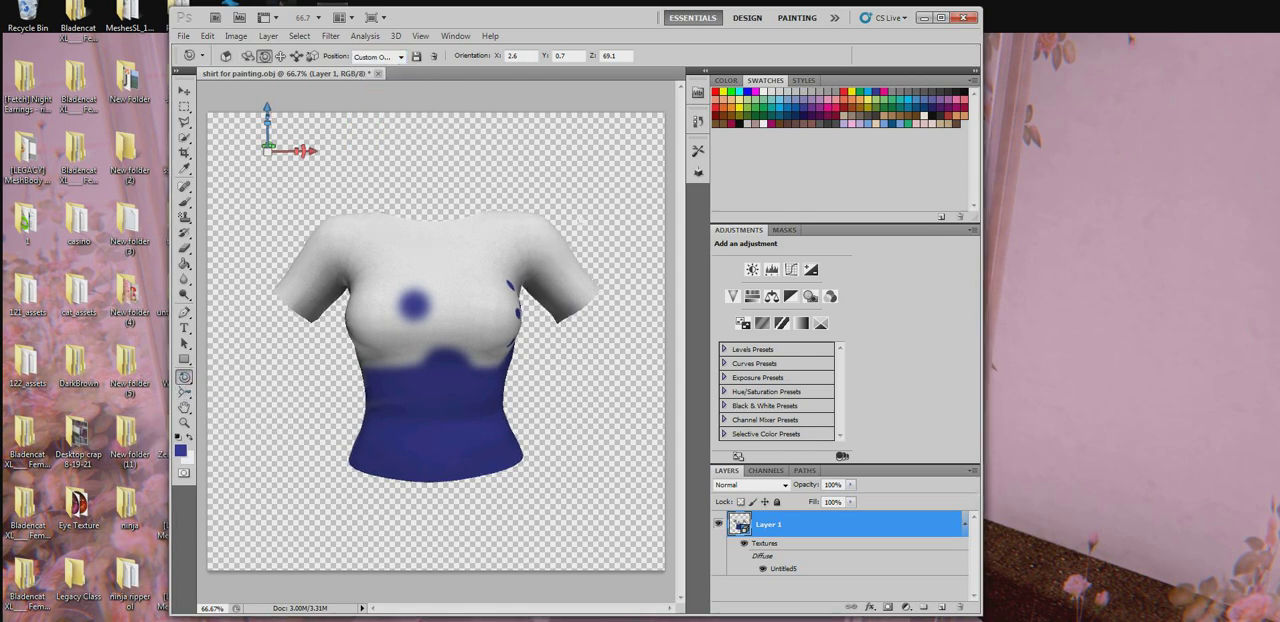
left_click_drag(329, 282, 333, 282)
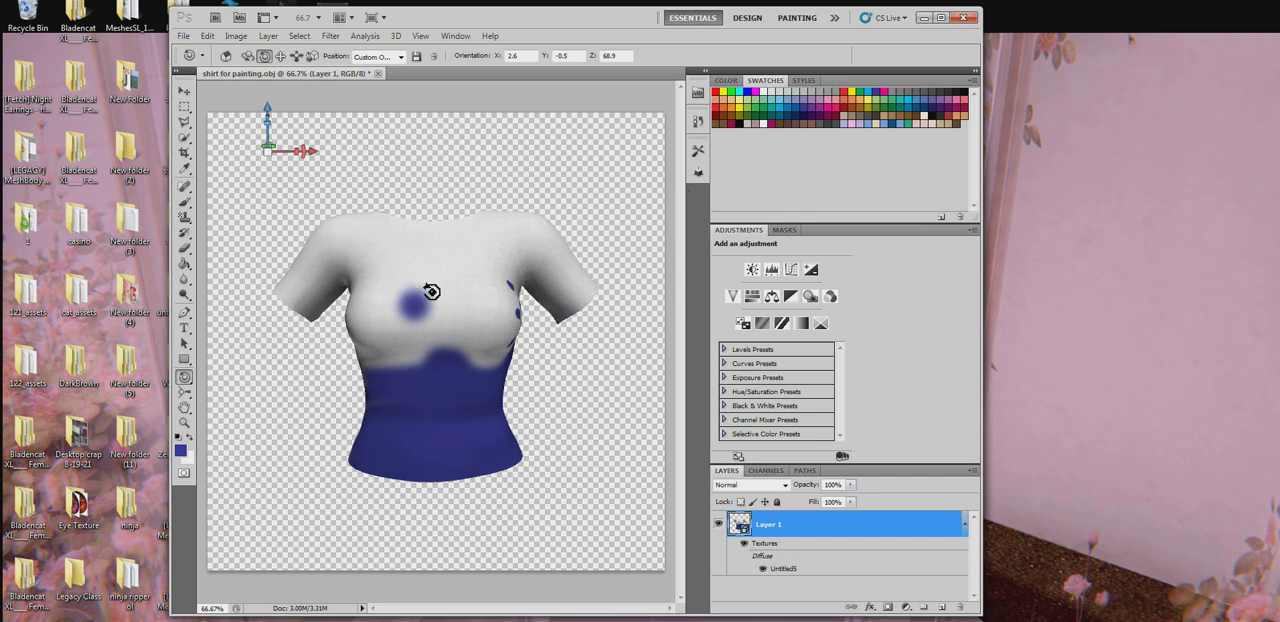
- Add a text box across the shirt's chest with the Type tool and enter TEST in it
left_click(184, 328)
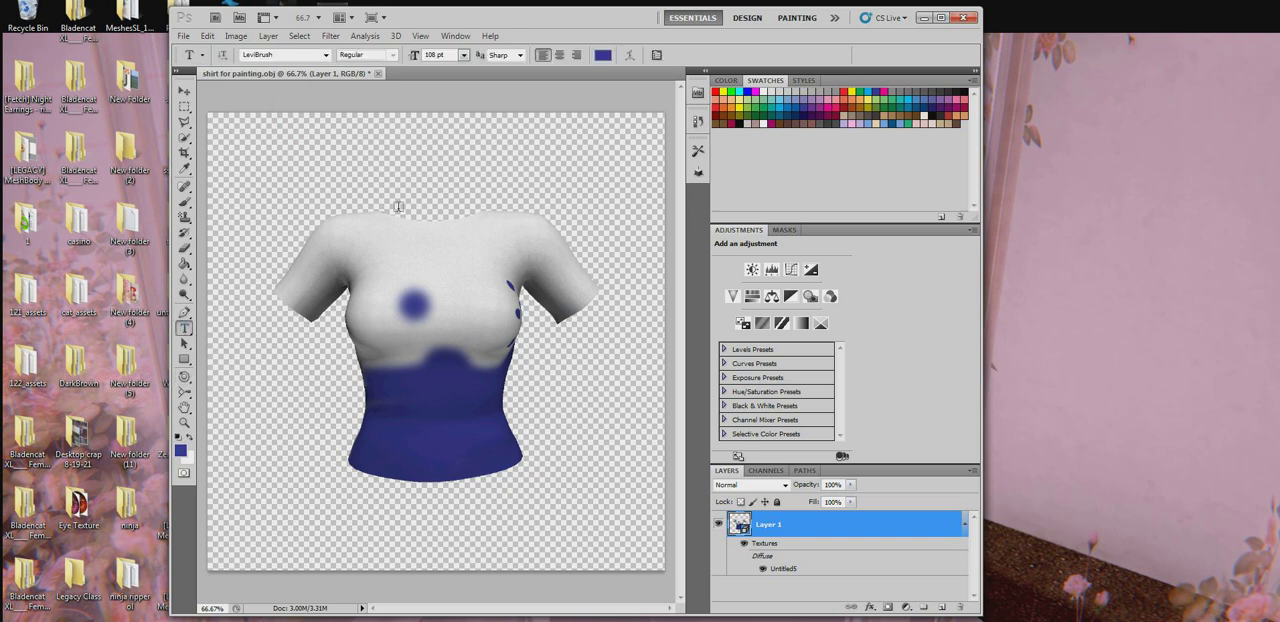
left_click_drag(409, 302, 516, 313)
left_click_drag(510, 353, 517, 362)
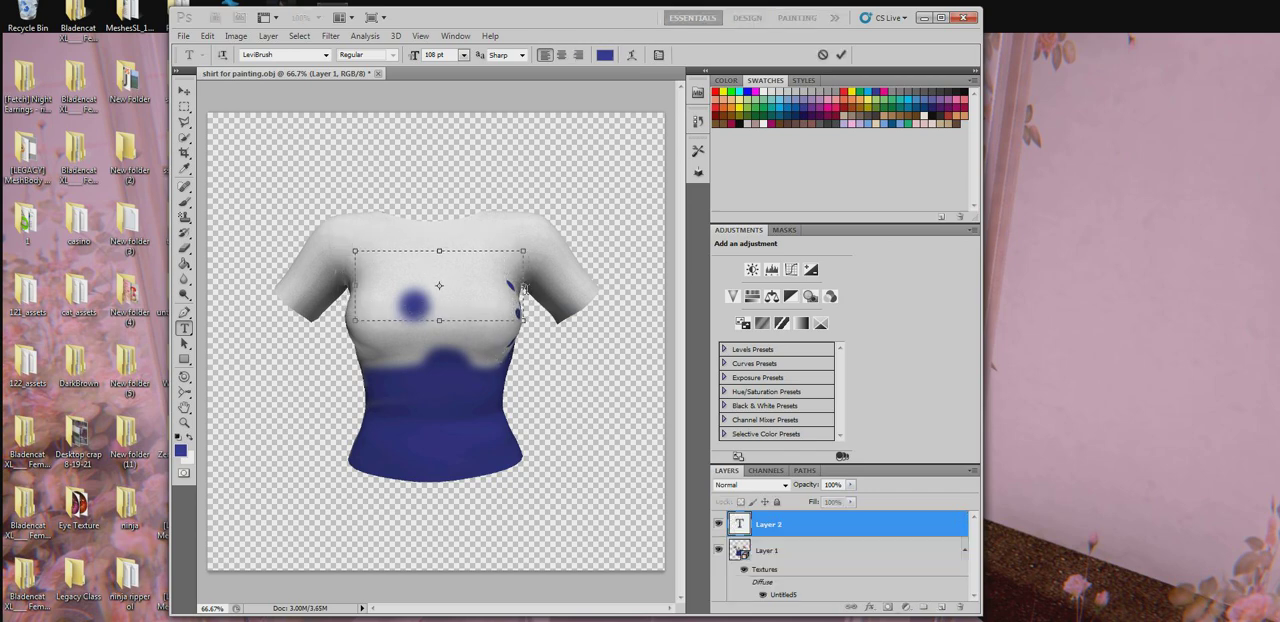
left_click_drag(521, 286, 508, 287)
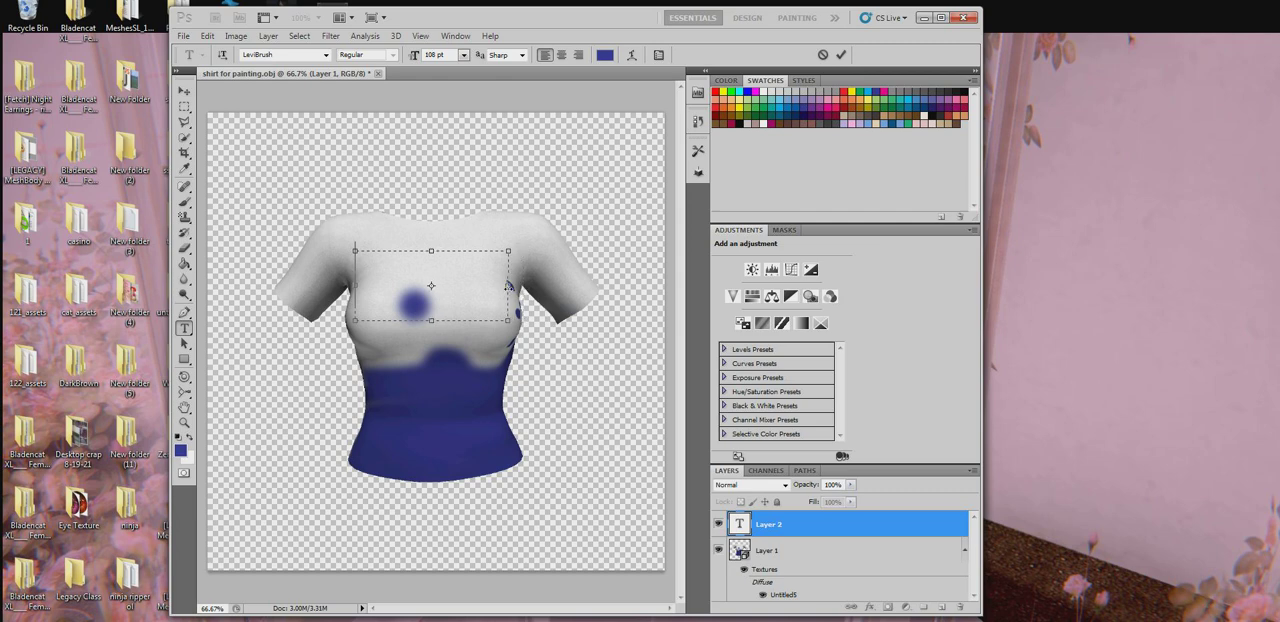
left_click(464, 56)
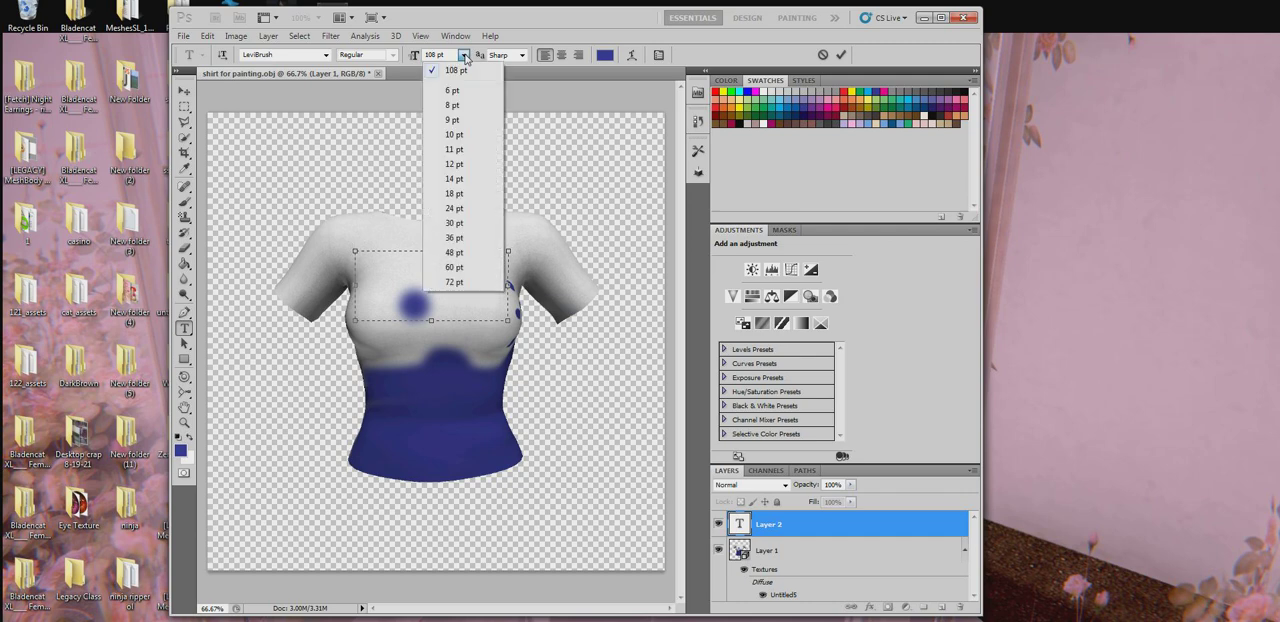
left_click(392, 287)
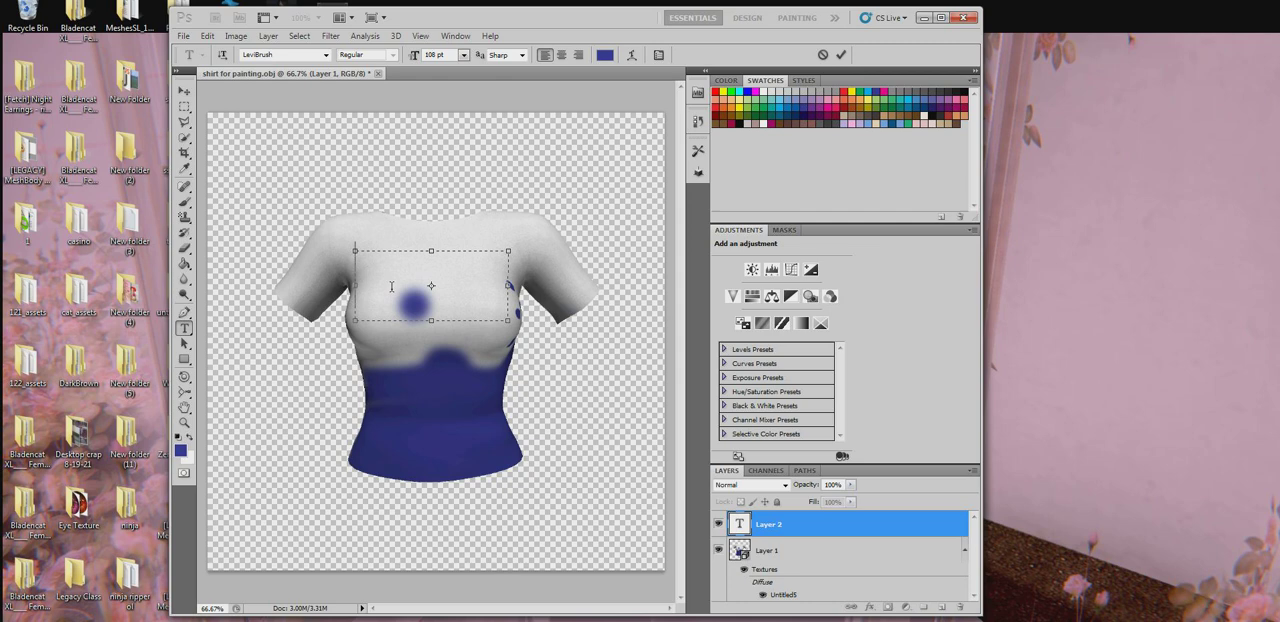
type("TEST")
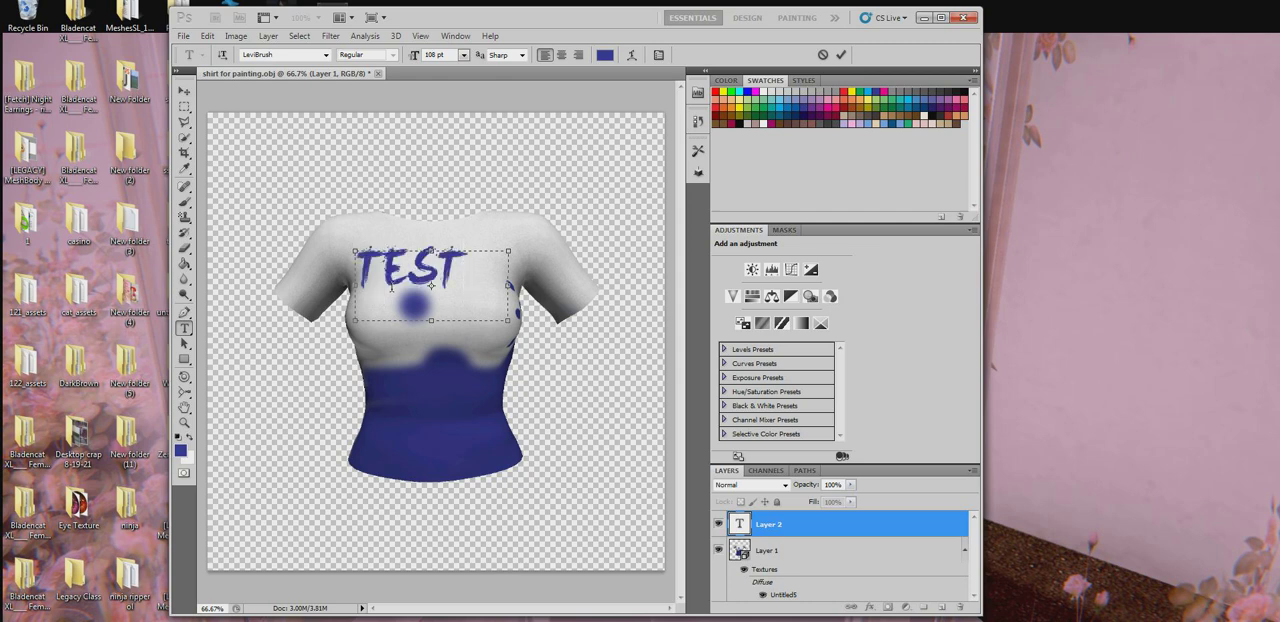
- Enlarge the TEST lettering to 145 pt so it spans the width of its text box
left_click_drag(471, 274, 291, 279)
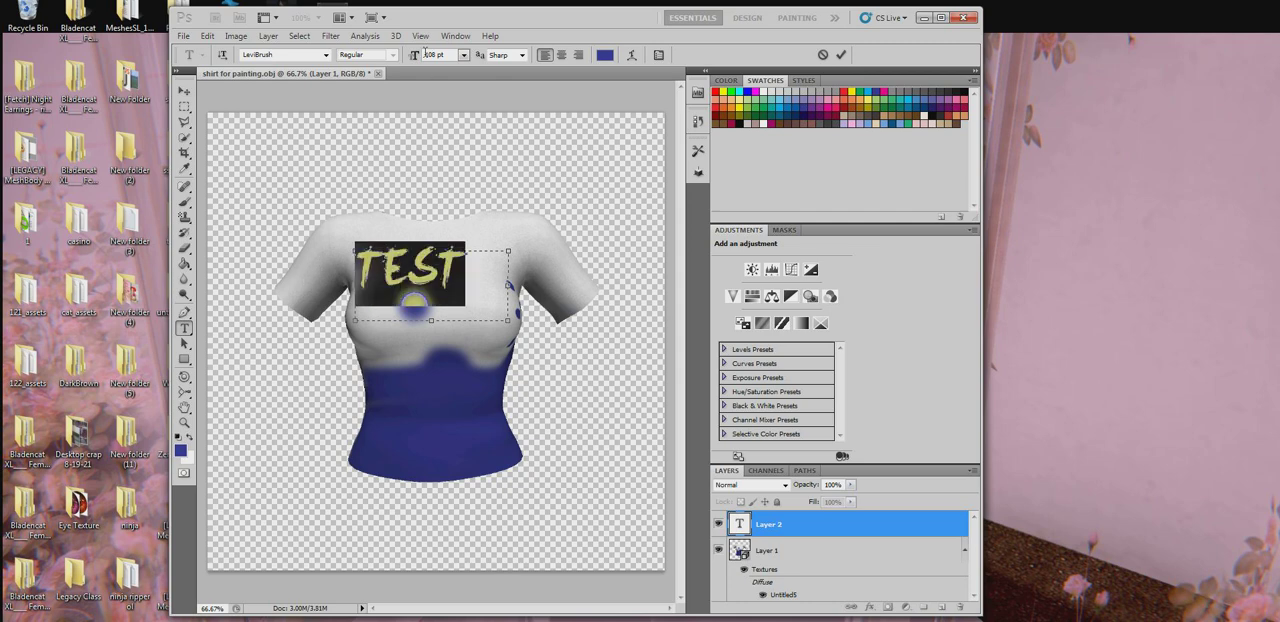
left_click(464, 55)
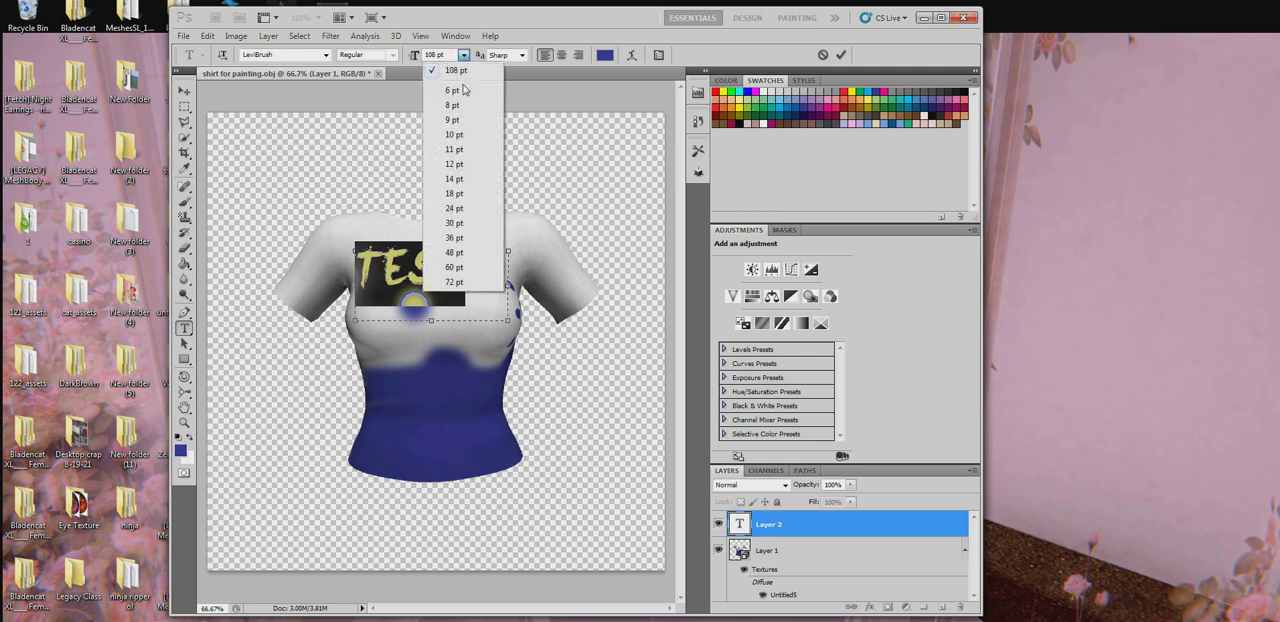
left_click(458, 252)
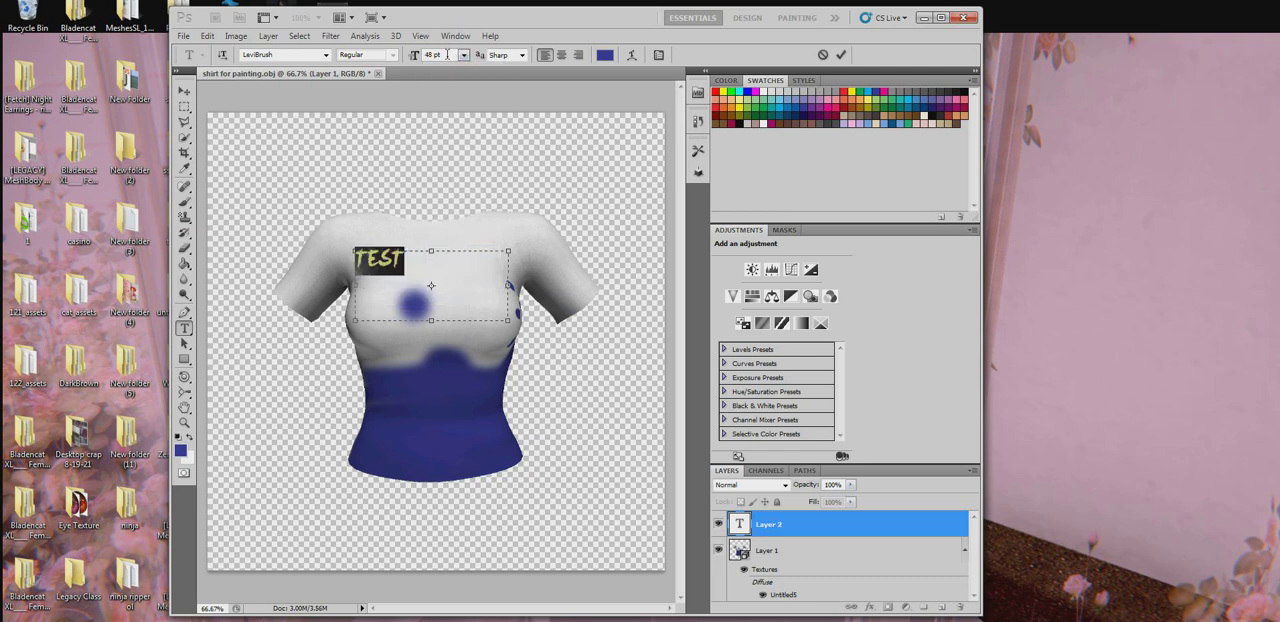
scroll(447, 55, "down", 7)
scroll(447, 55, "up", 16)
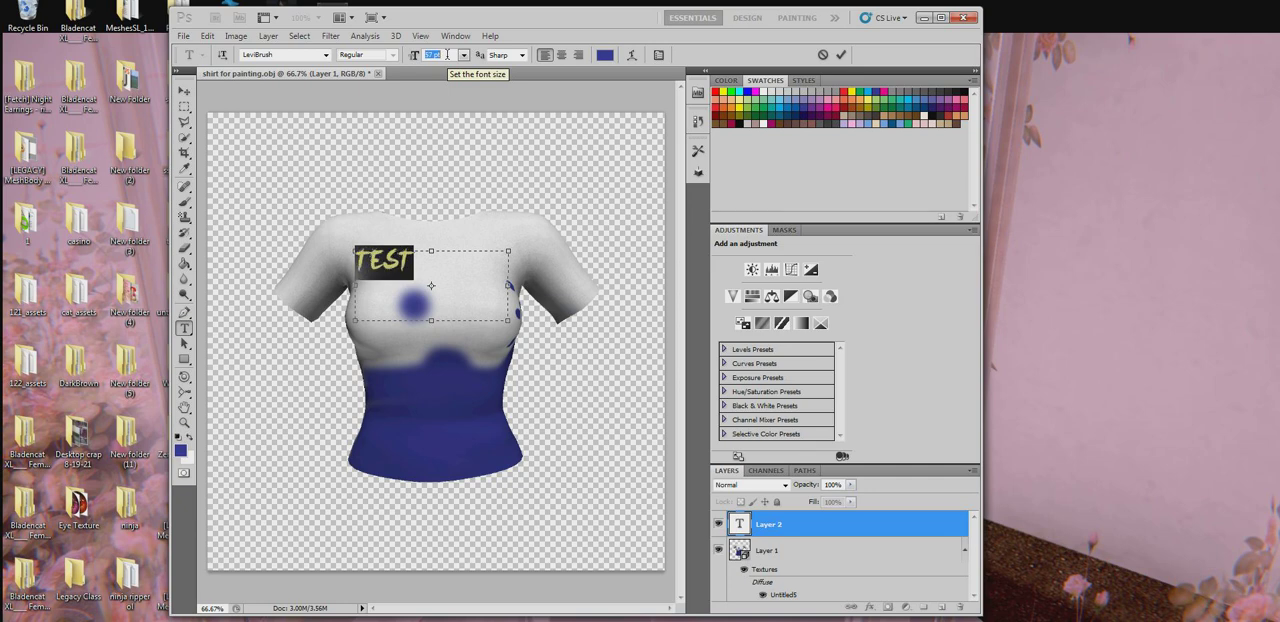
scroll(447, 55, "up", 20)
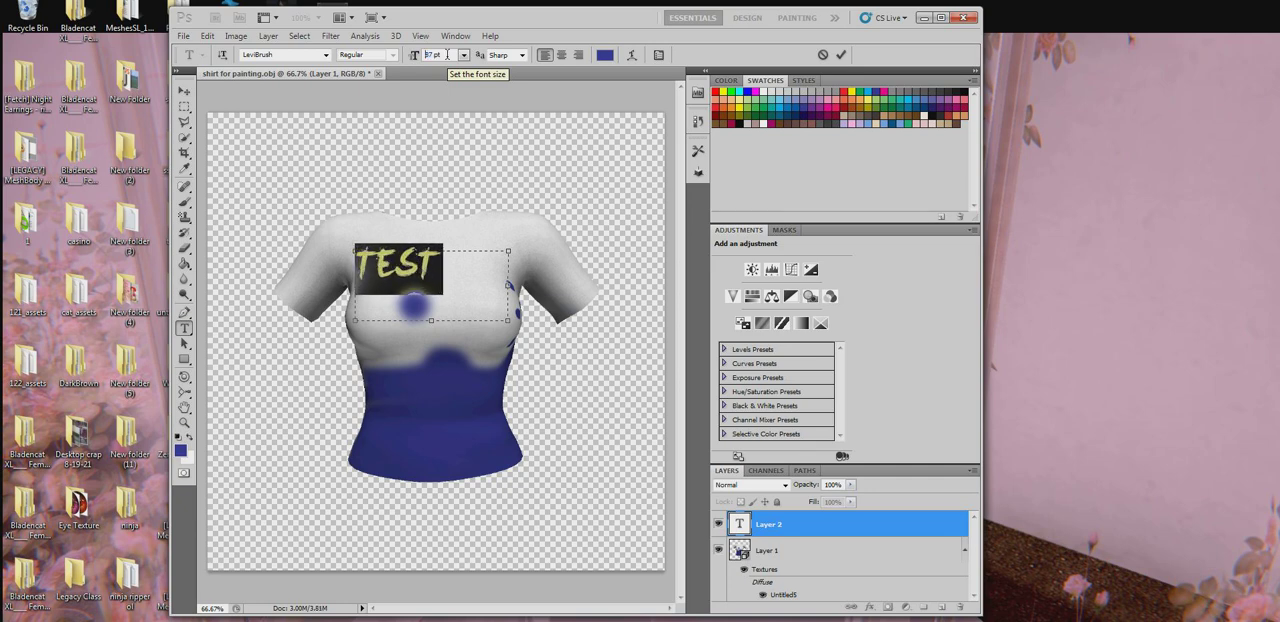
scroll(447, 55, "up", 20)
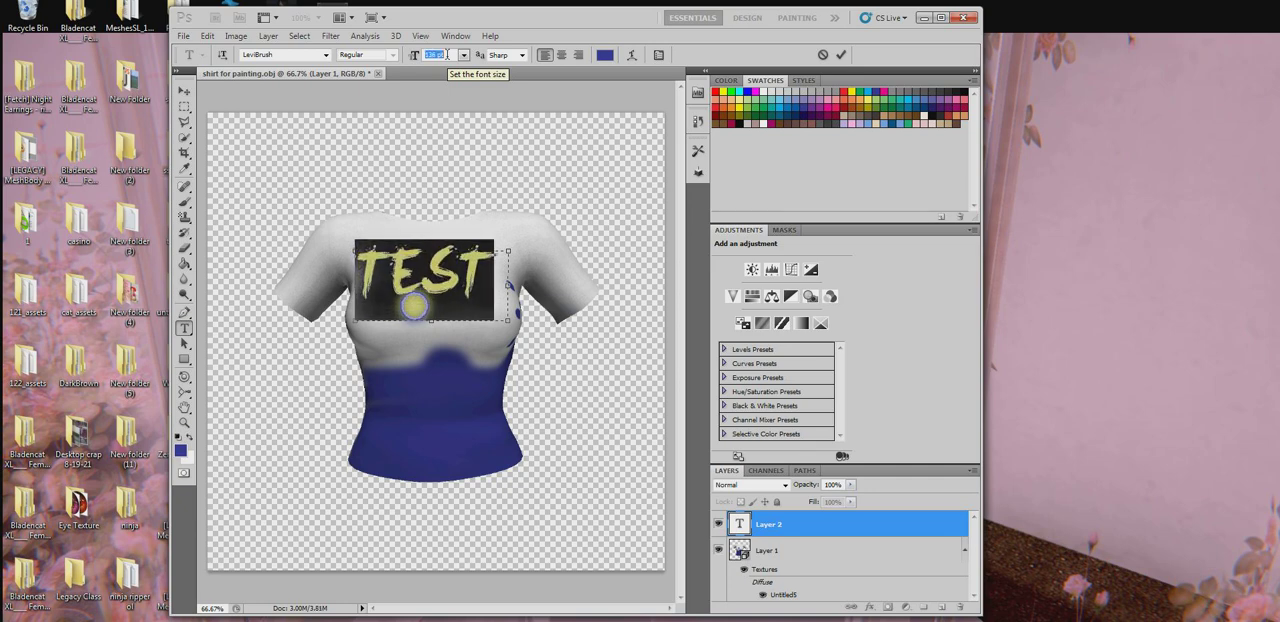
scroll(447, 55, "down", 6)
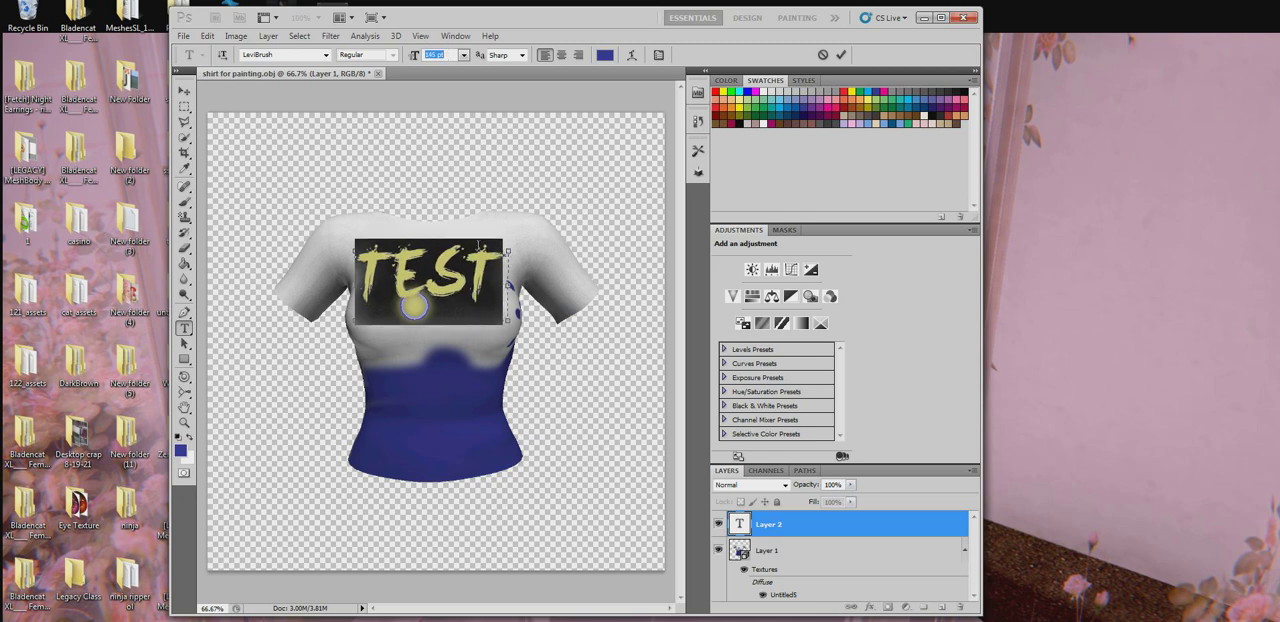
left_click(455, 284)
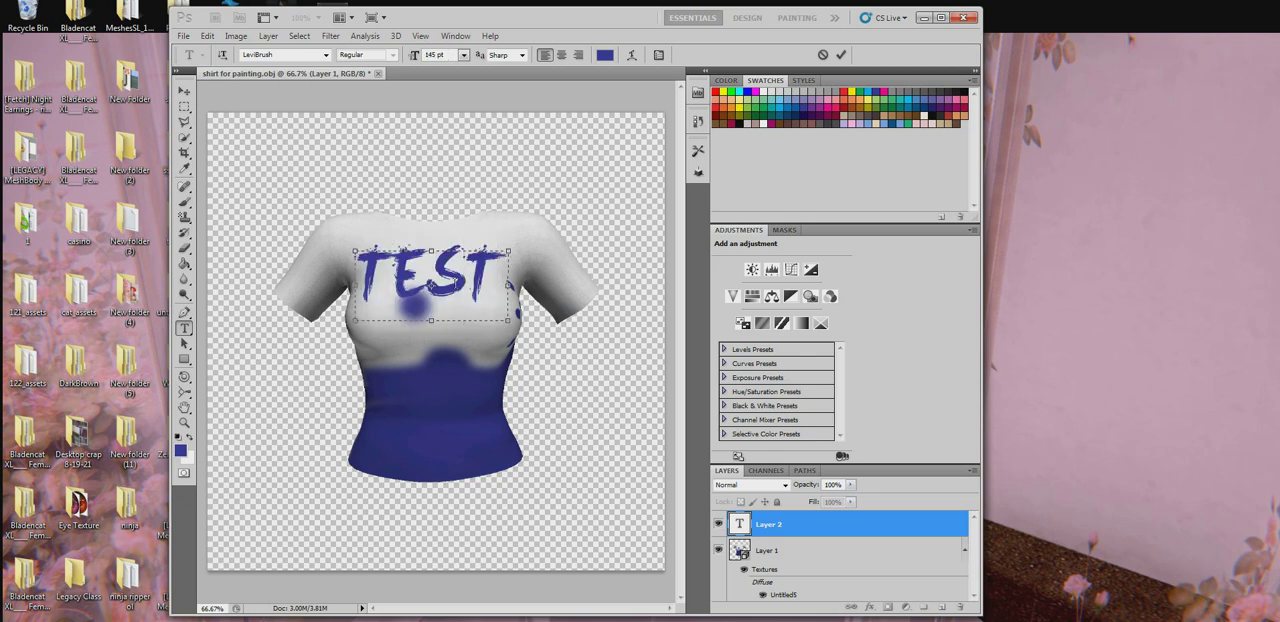
- Change the colour of the TEST lettering to black (000000)
double_click(483, 289)
left_click(604, 55)
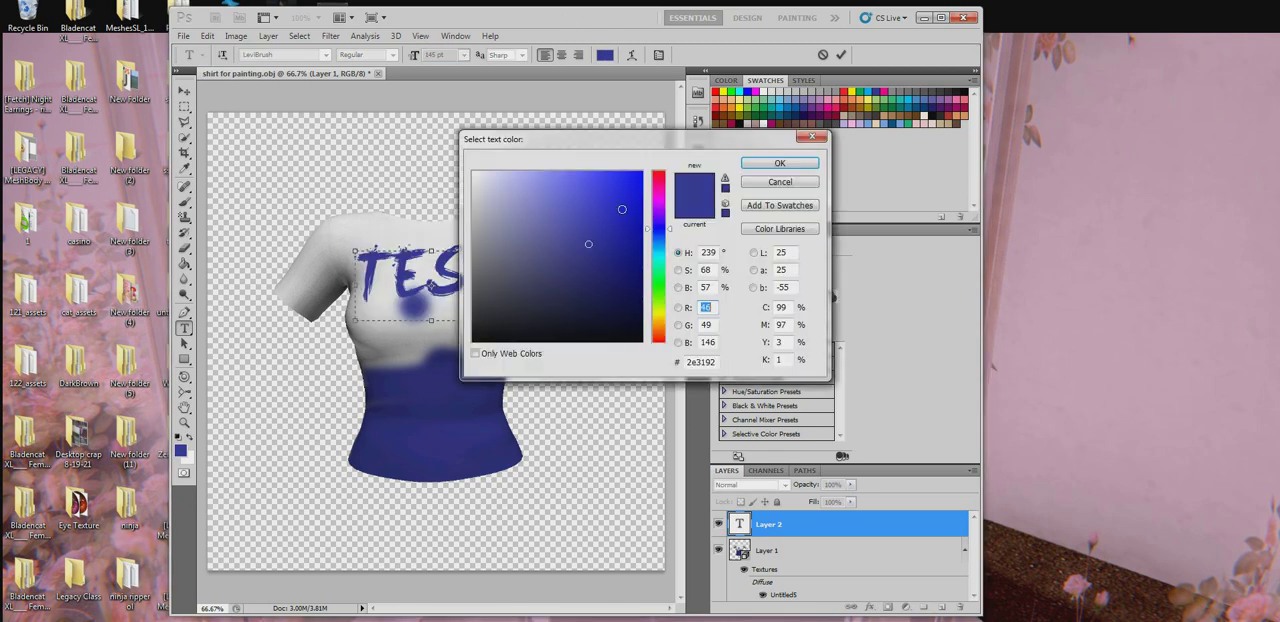
left_click(431, 286)
left_click(567, 178)
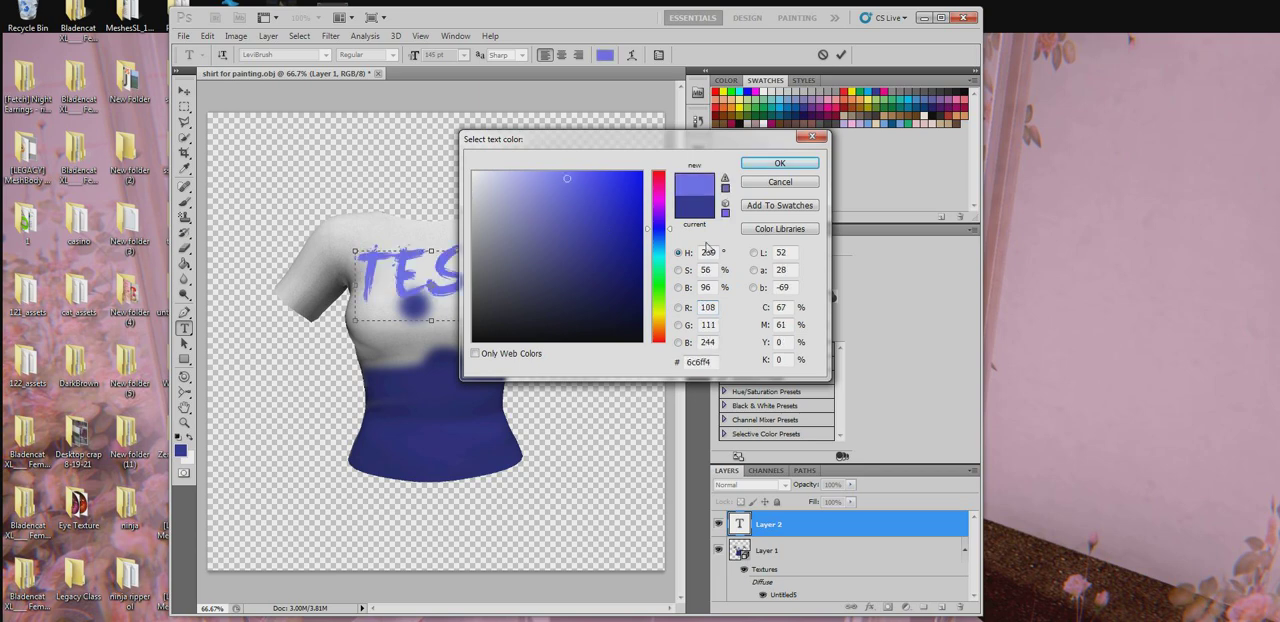
left_click(665, 313)
left_click(548, 260)
left_click(554, 298)
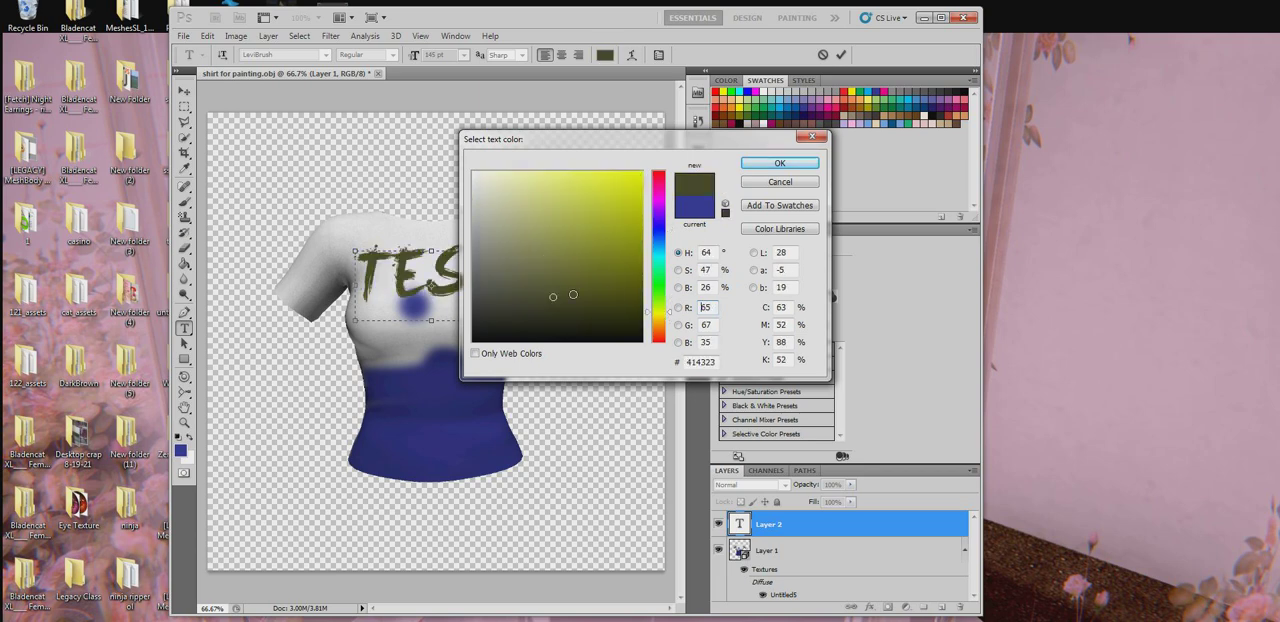
left_click_drag(606, 242, 470, 374)
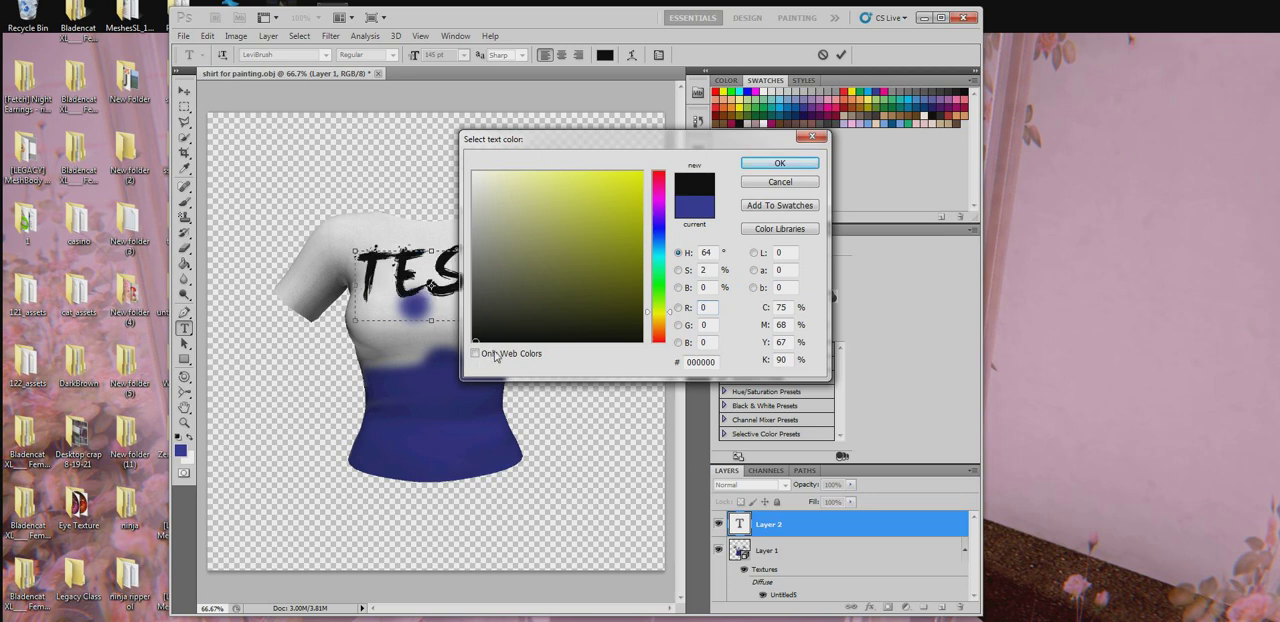
left_click(779, 163)
left_click(494, 290)
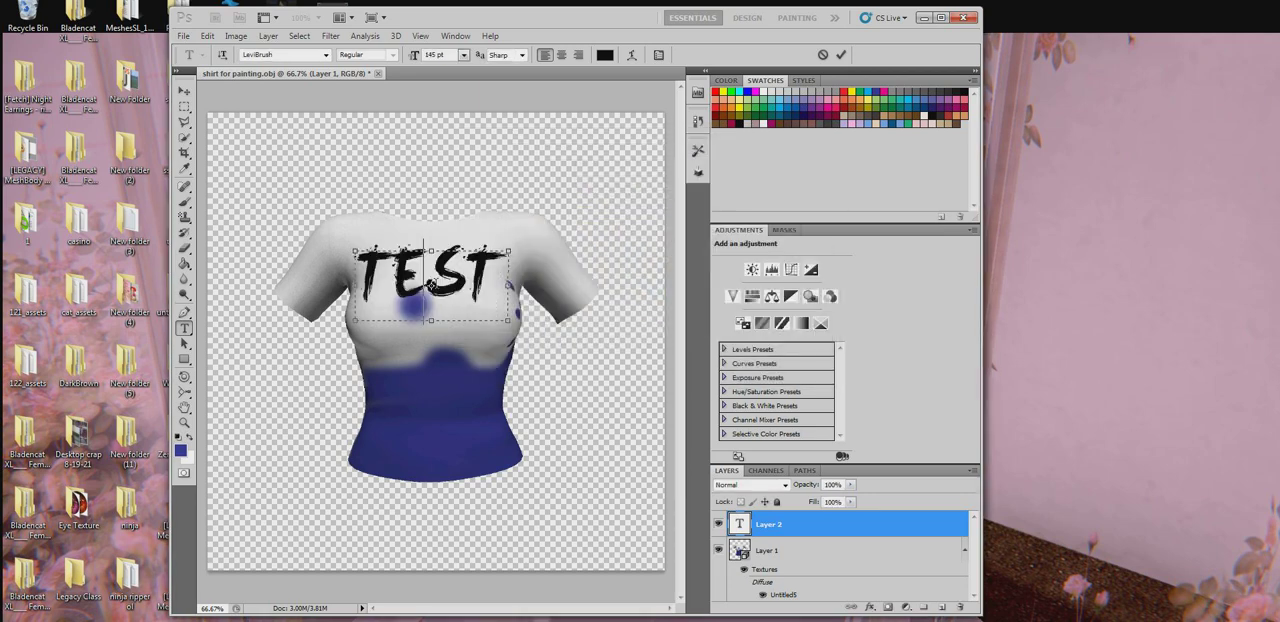
- Try fonts from Liberation Serif through Lucida Sans Unicode and Microsoft Himalaya to Motherland on the whole TEST lettering
left_click_drag(494, 290, 227, 292)
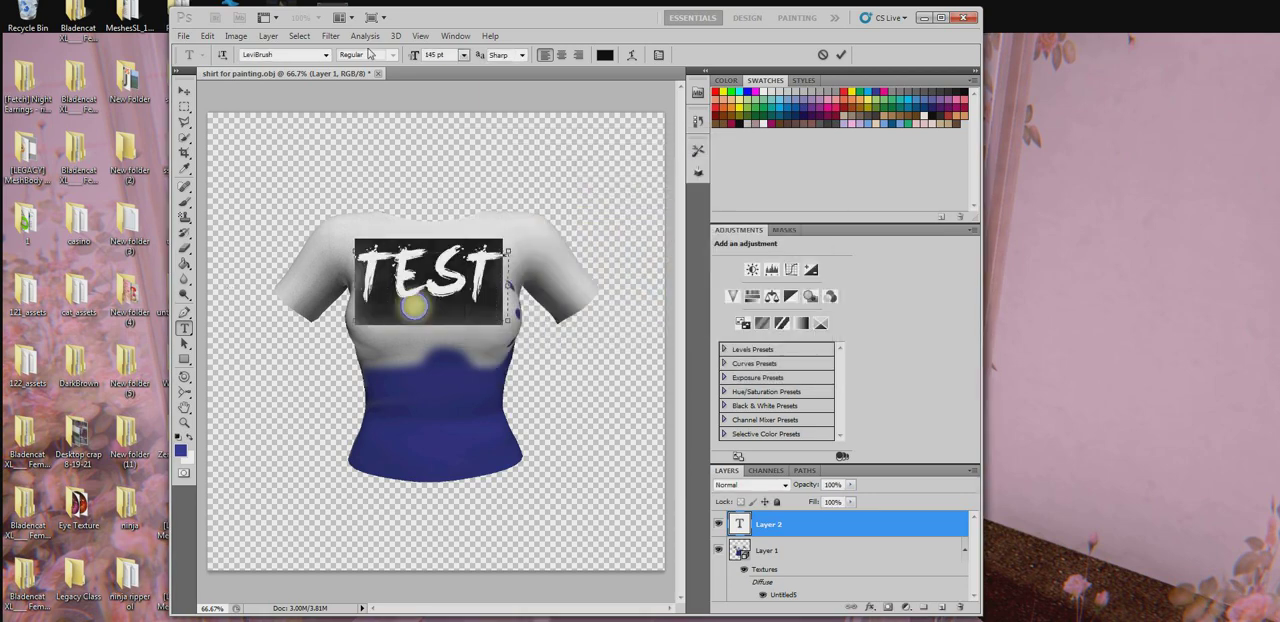
left_click(325, 55)
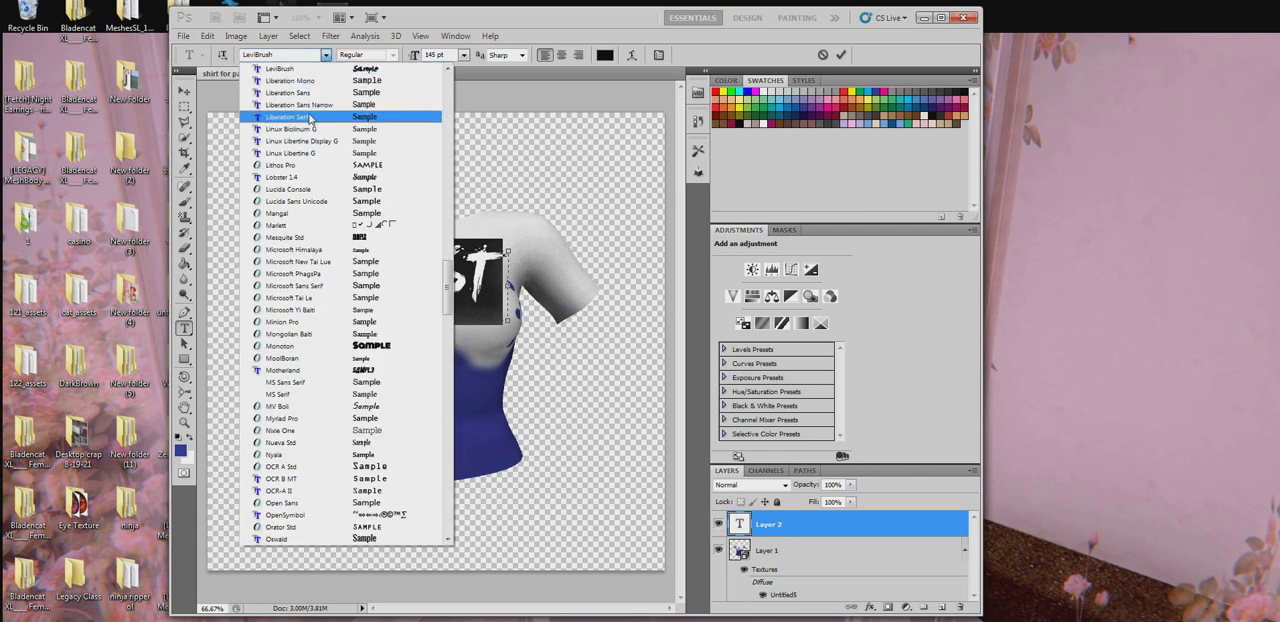
left_click(303, 72)
left_click(290, 55)
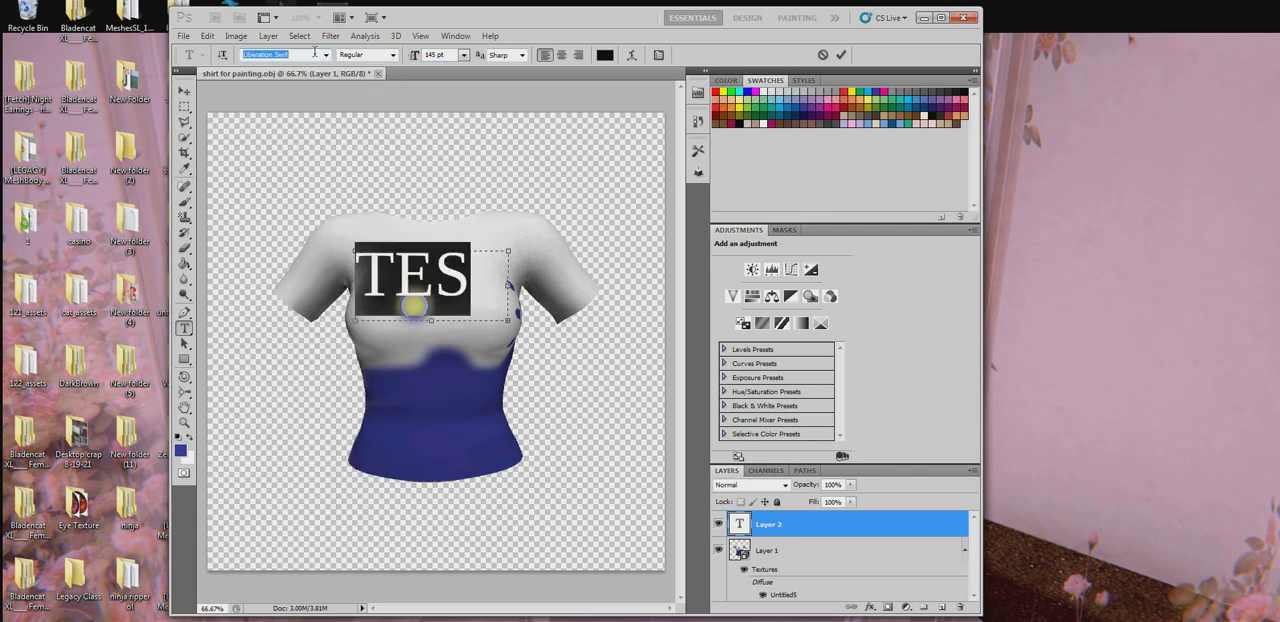
key("Down")
key("Down")
key("Down")
key("Down")
key("Down")
key("Down")
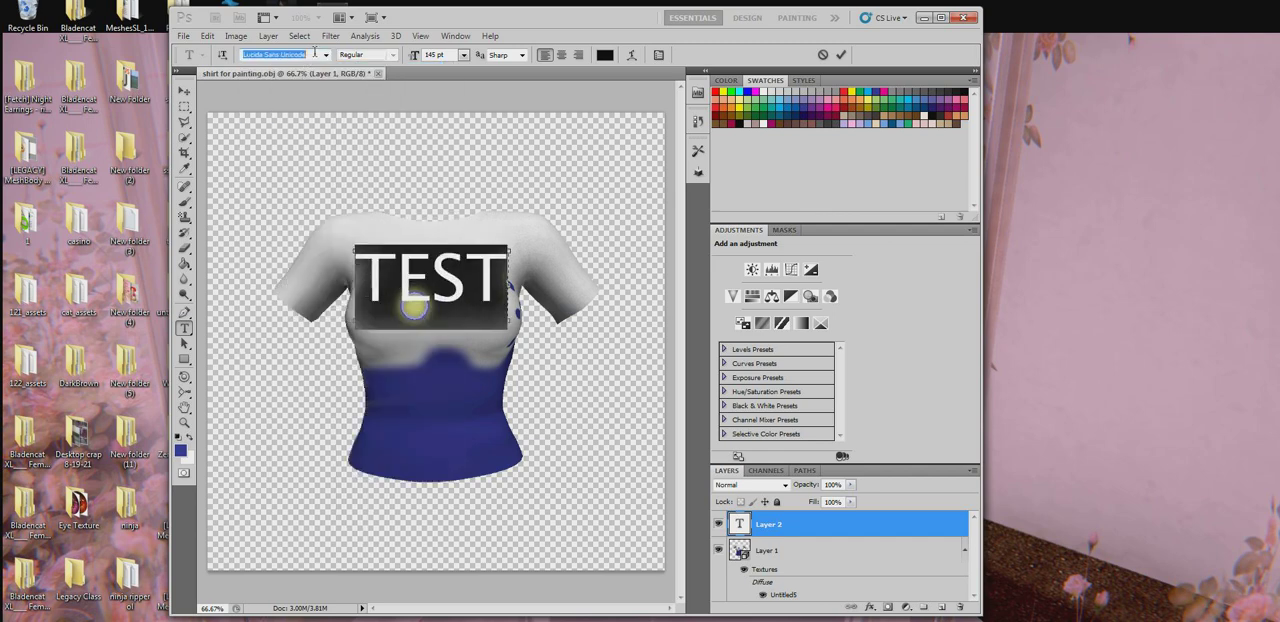
key("Down")
key("Down")
key("Down")
key("Down")
key("Down")
key("Down")
key("Down")
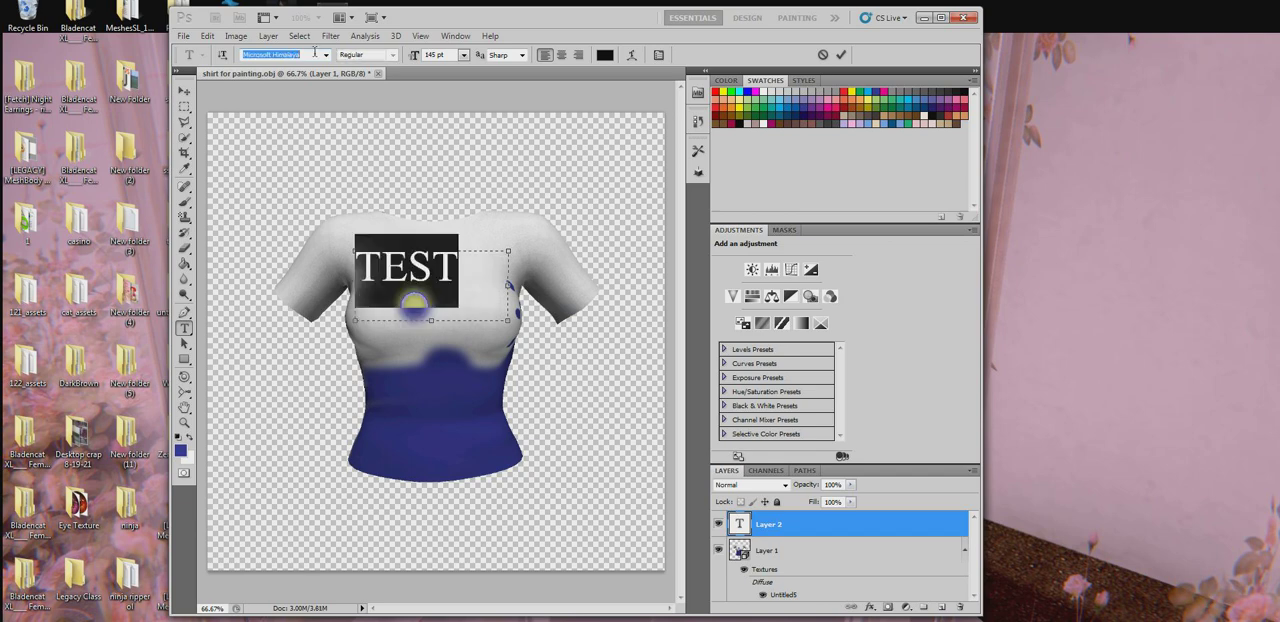
key("Down")
key("Down")
key("Down")
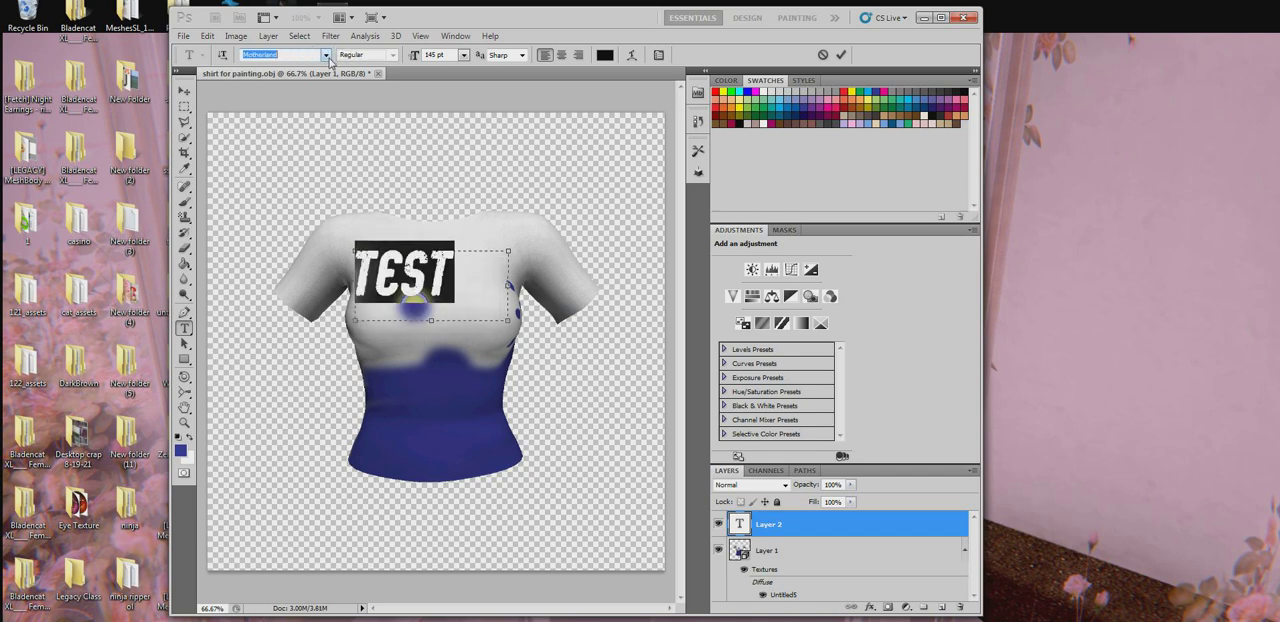
- Apply the psu_motwov font to the TEST lettering and reduce its size to 86 pt
left_click(325, 55)
left_click(357, 359)
left_click(442, 55)
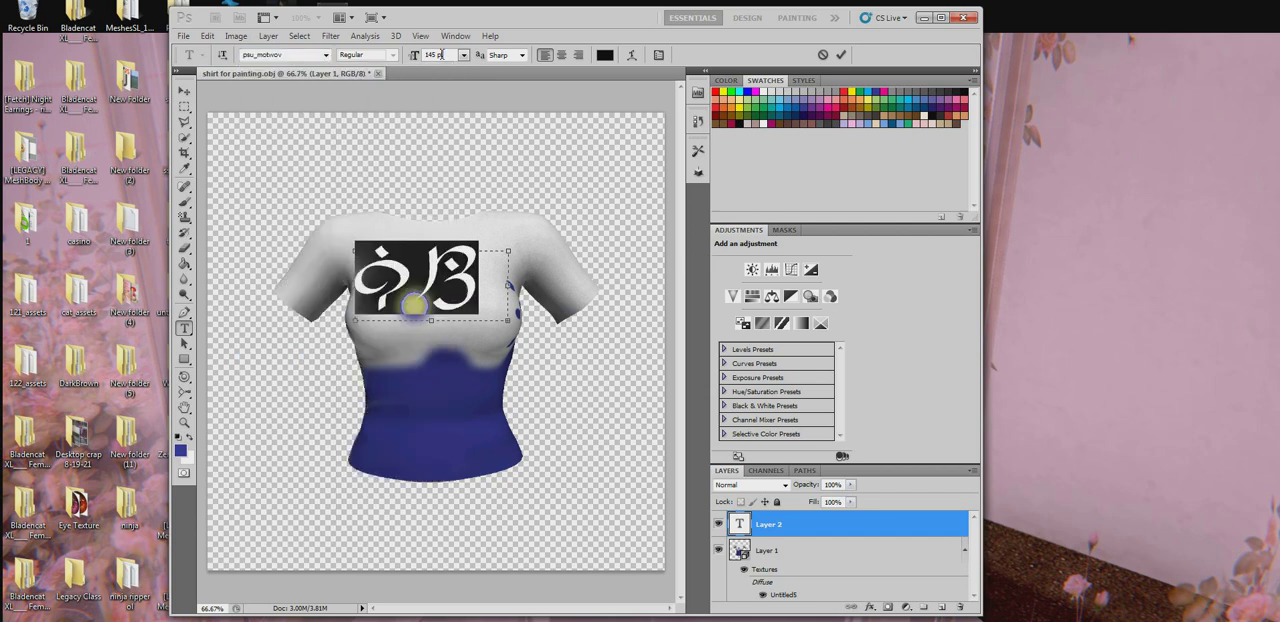
key("Down")
key("Down")
key("Down")
key("Down")
key("Down")
key("Down")
key("Down")
key("Down")
key("Down")
key("Down")
key("Down")
key("Down")
key("Down")
key("Down")
key("Down")
key("Down")
key("Down")
key("Down")
key("Down")
key("Down")
key("Down")
key("Down")
key("Down")
key("Down")
key("Down")
key("Down")
key("Down")
key("Down")
key("Down")
key("Down")
key("Down")
key("Down")
key("Down")
key("Down")
key("Down")
key("Down")
key("Down")
key("Down")
key("Down")
key("Down")
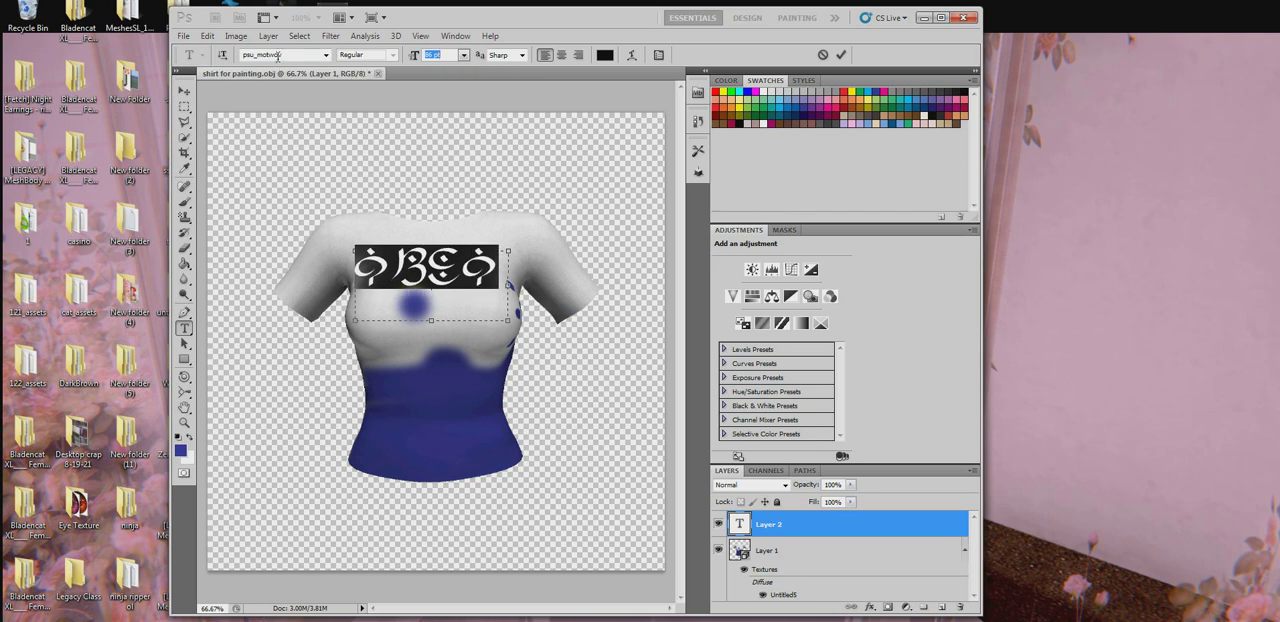
- Change the font of the TEST lettering to psu_parum
left_click(316, 56)
key("Down")
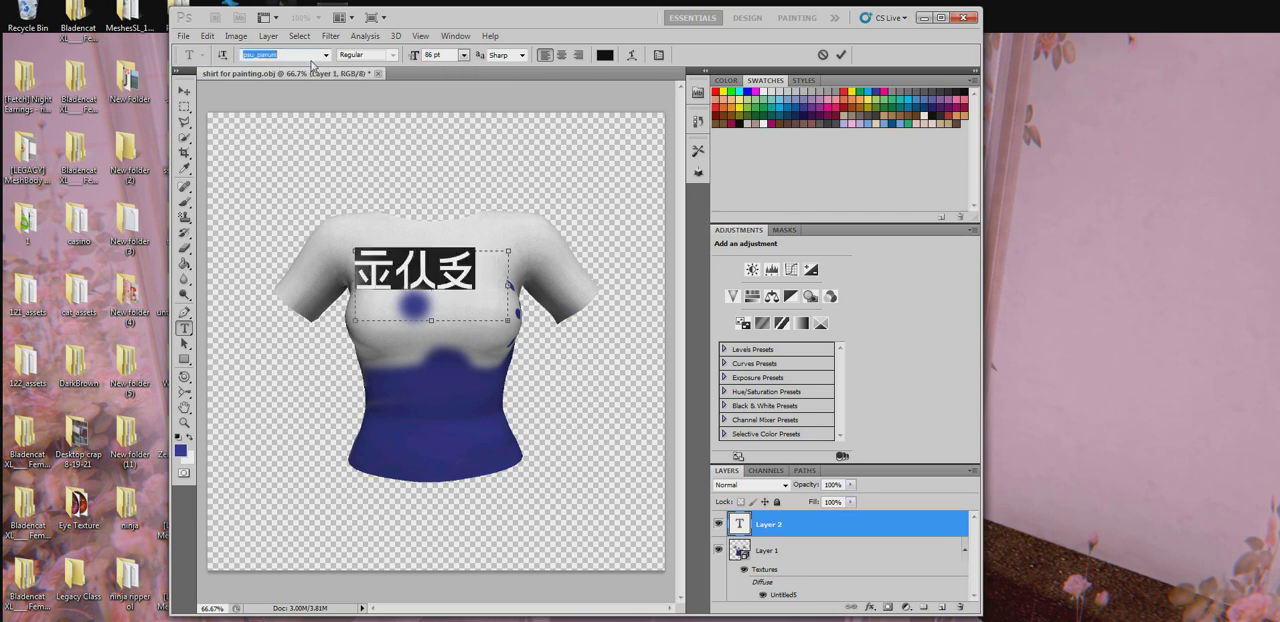
key("Down")
key("Down")
key("Down")
key("Down")
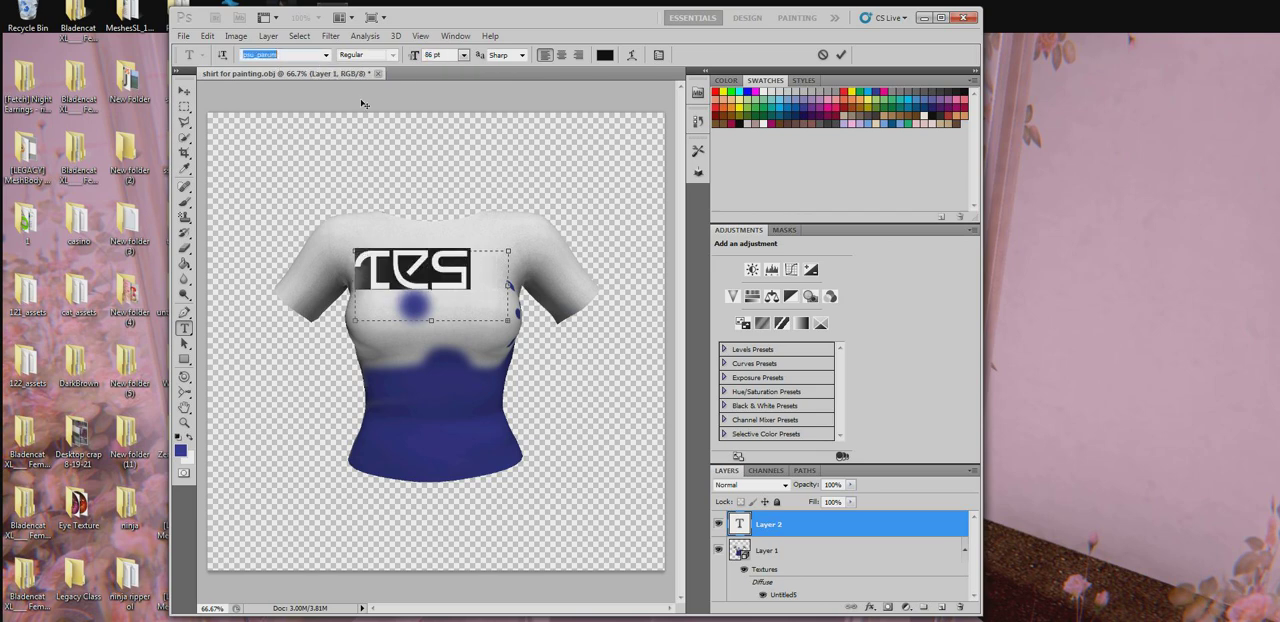
- Set the whole TEST lettering to 84 pt so it fits the text box, and finish editing the text
left_click(484, 250)
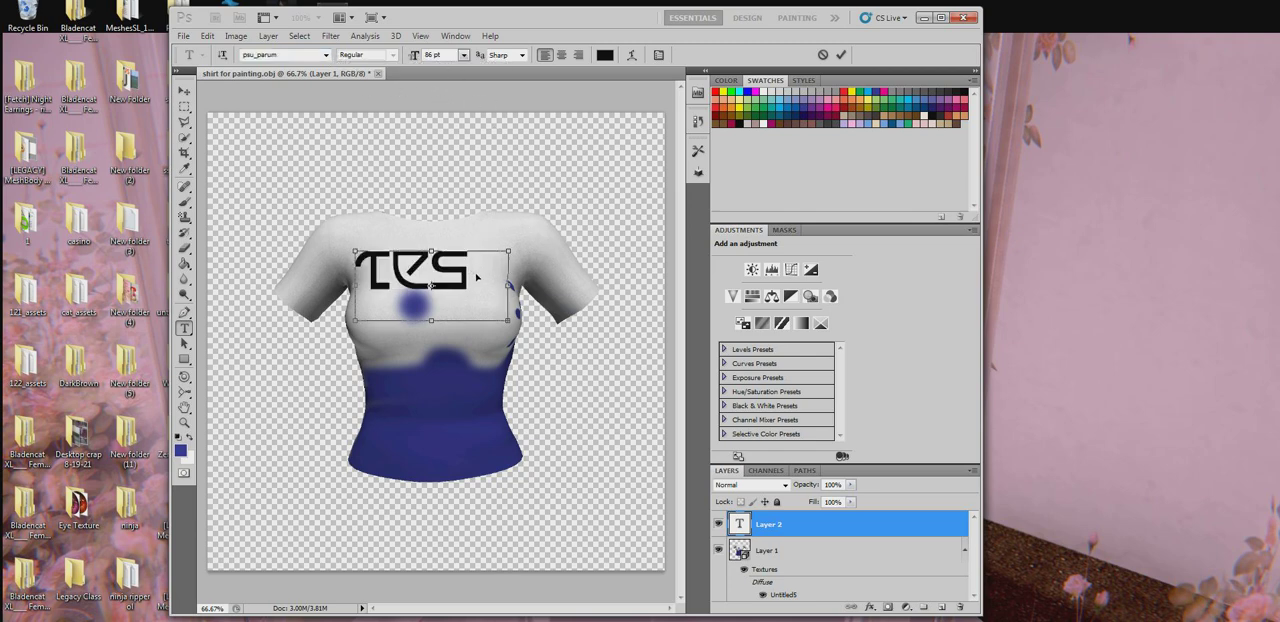
key("ctrl+a")
left_click(437, 52)
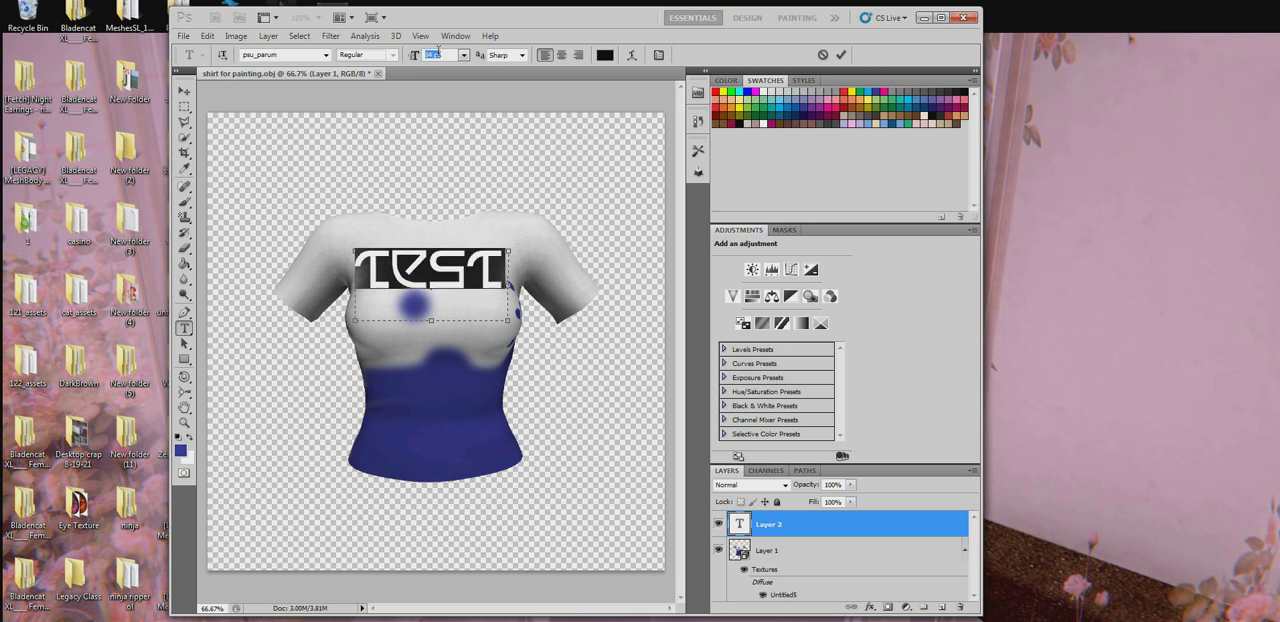
left_click(489, 292)
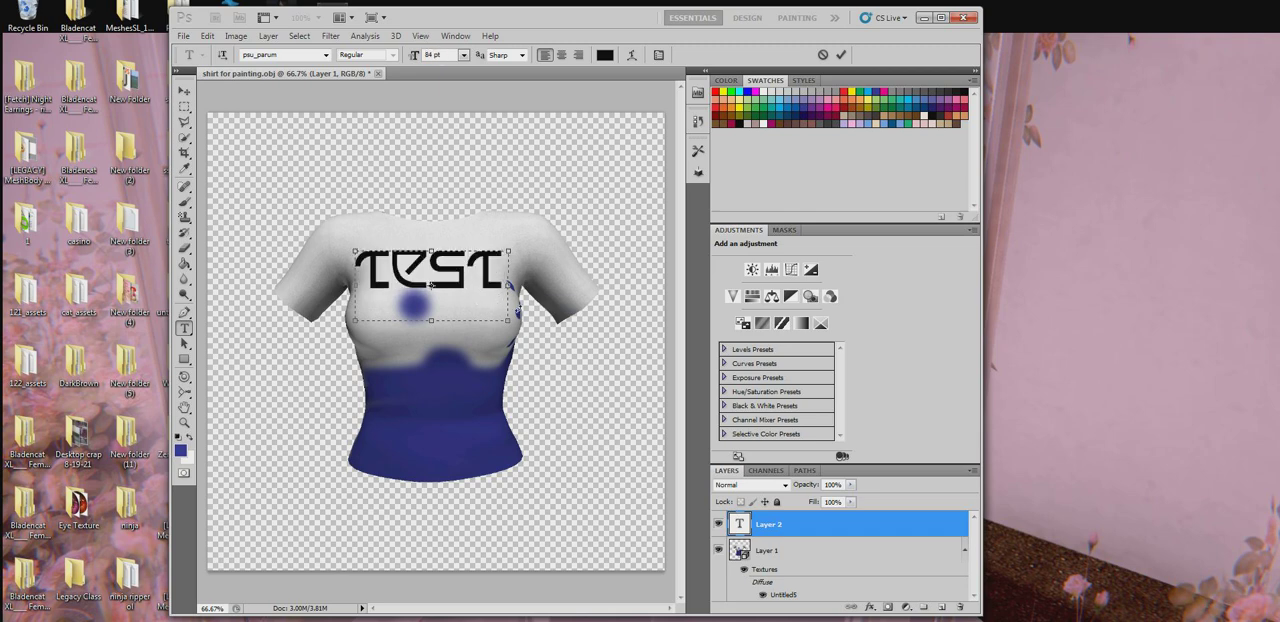
key("ctrl+a")
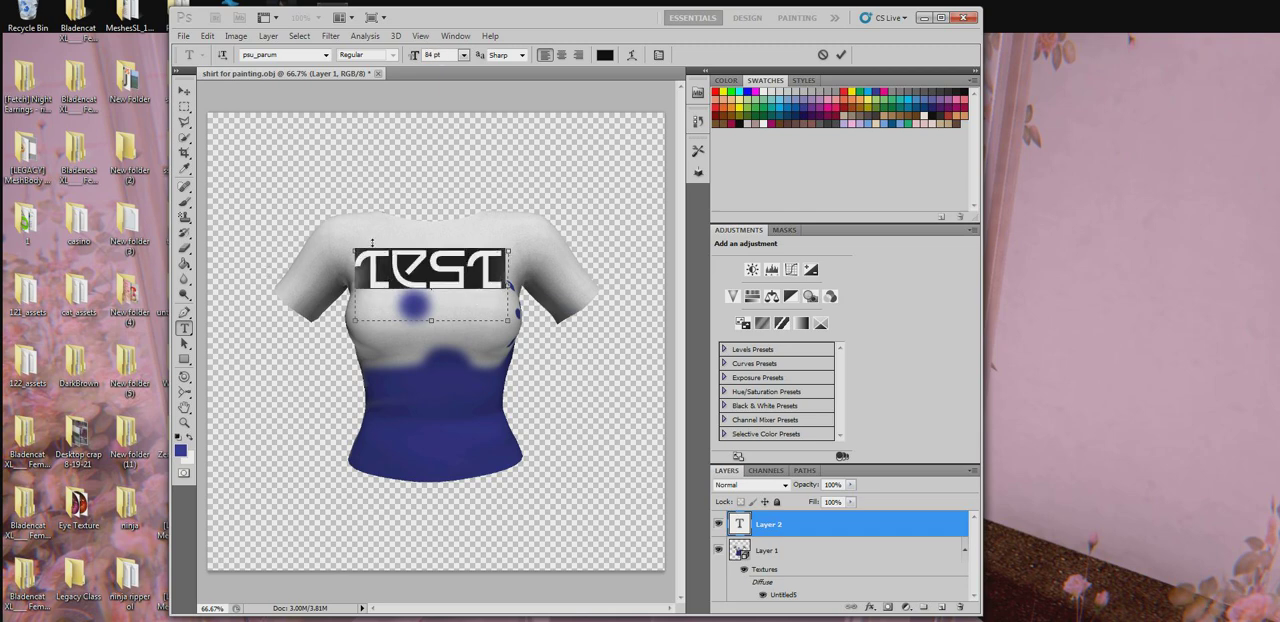
left_click(184, 201)
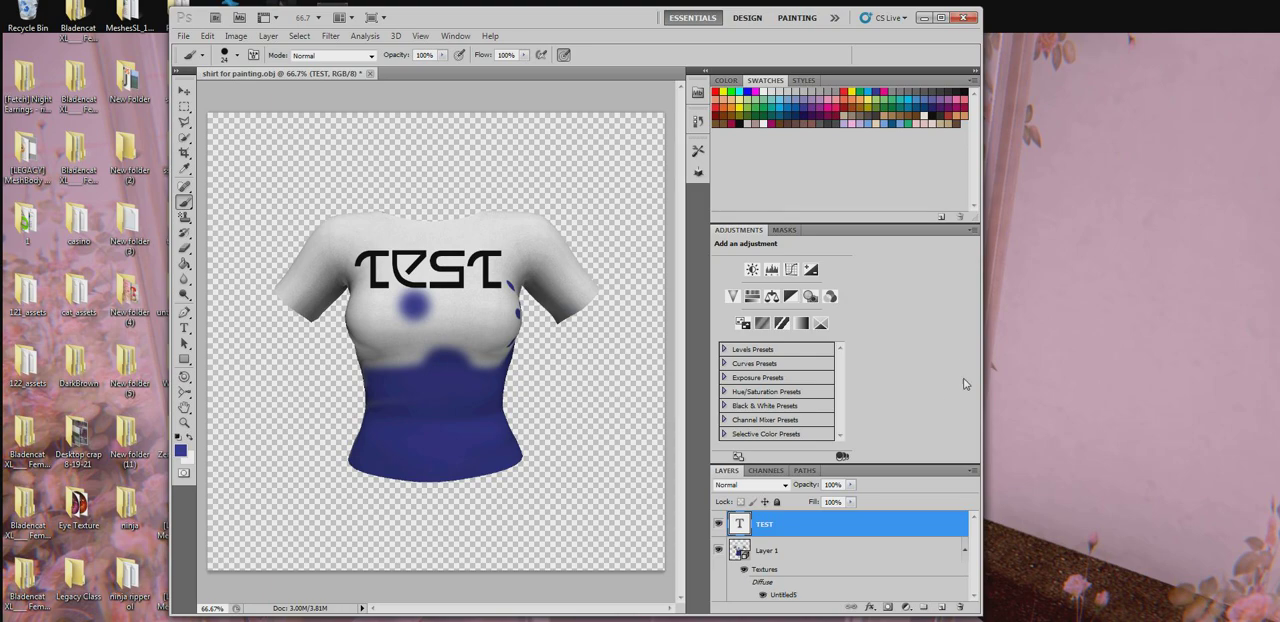
- Add Drop Shadow and Inner Shadow layer effects to the TEST text layer
double_click(769, 523)
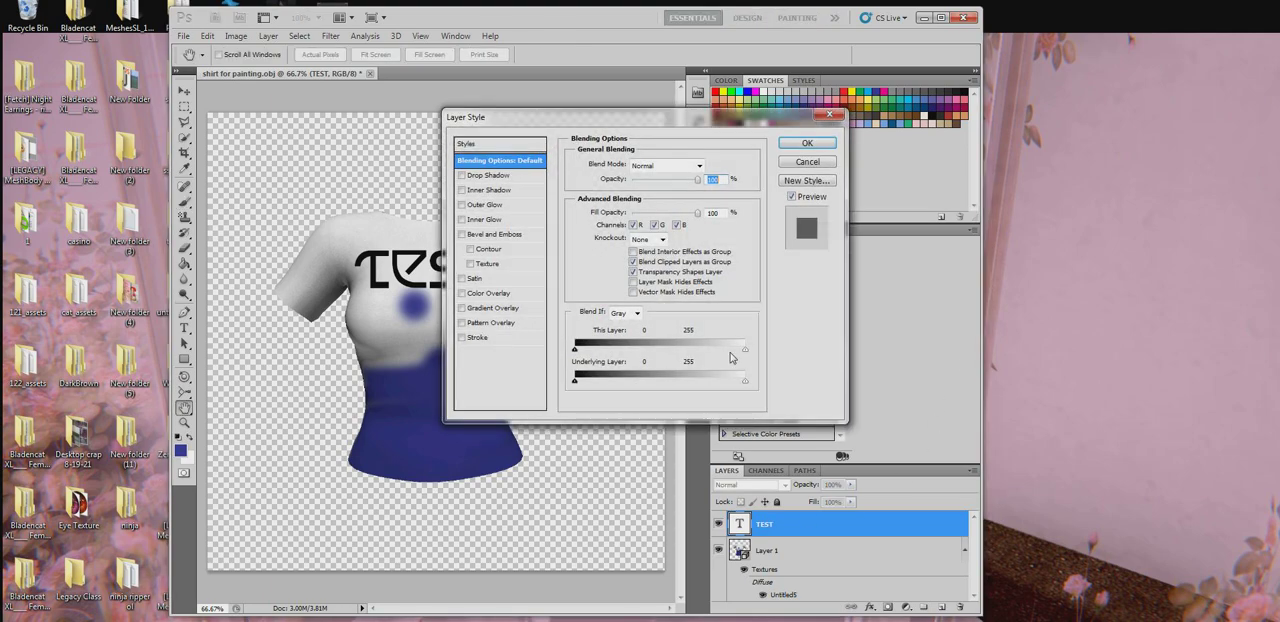
left_click(474, 175)
left_click_drag(551, 118, 683, 122)
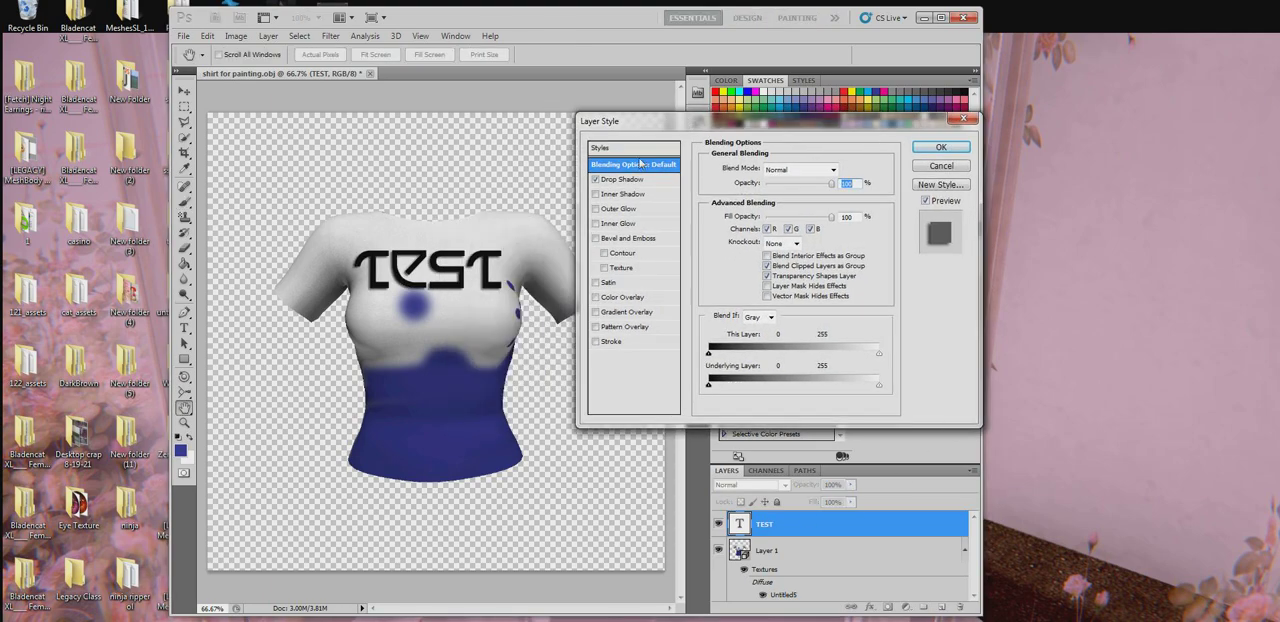
left_click(596, 196)
- Add an Outer Glow to the TEST layer with 100% opacity and the Normal blend mode
left_click(596, 211)
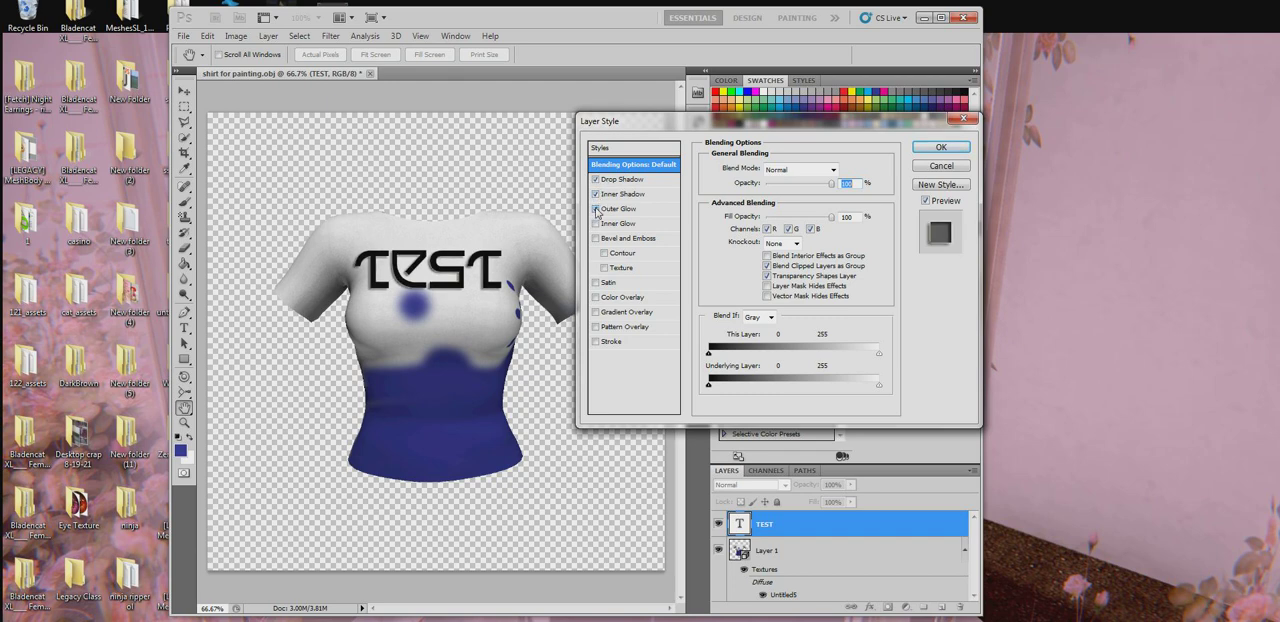
left_click(634, 213)
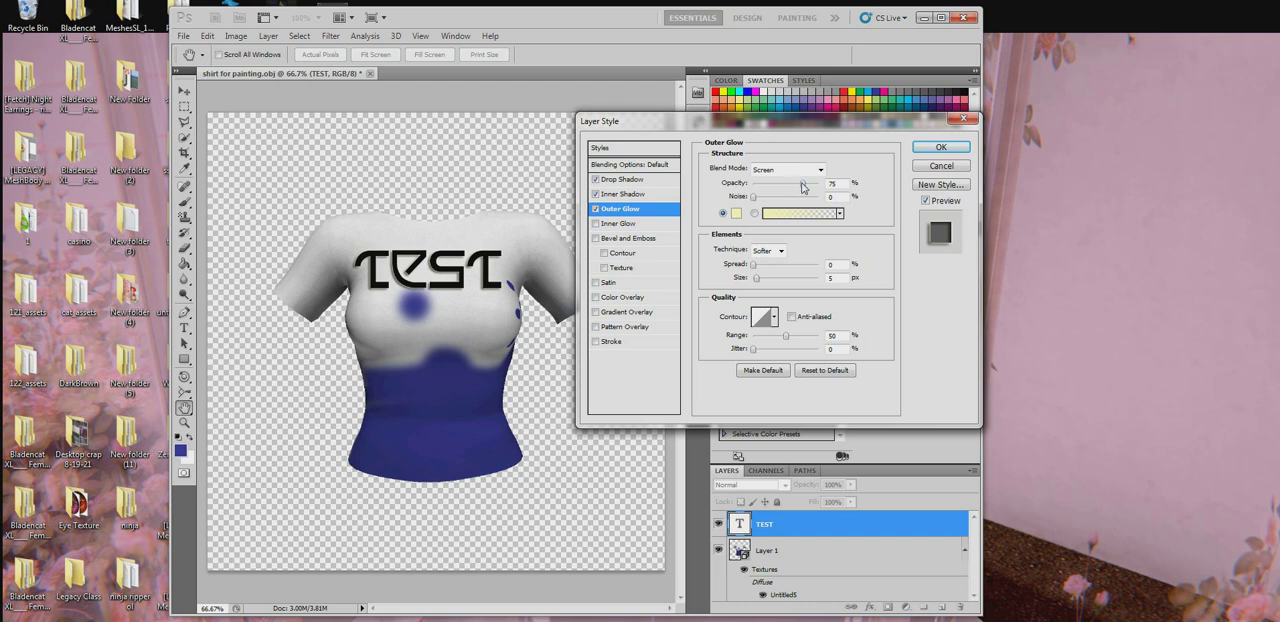
left_click_drag(802, 186, 822, 185)
left_click(786, 170)
left_click(784, 177)
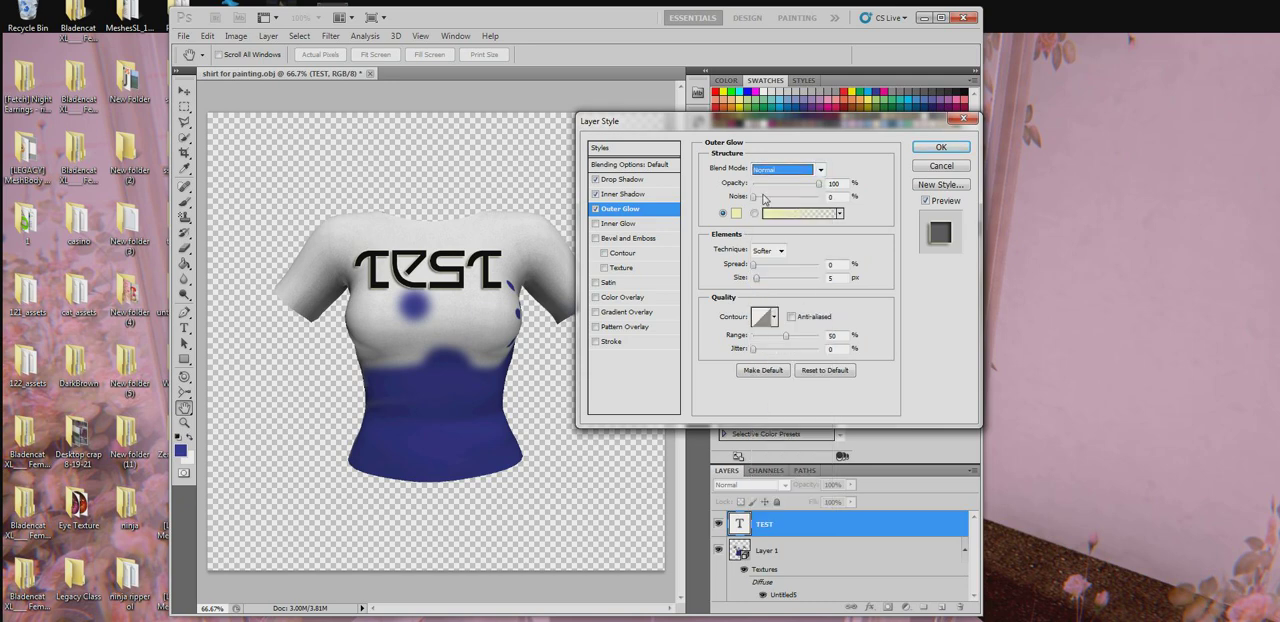
- Add an Inner Glow to the TEST layer and accept the layer style
left_click(634, 224)
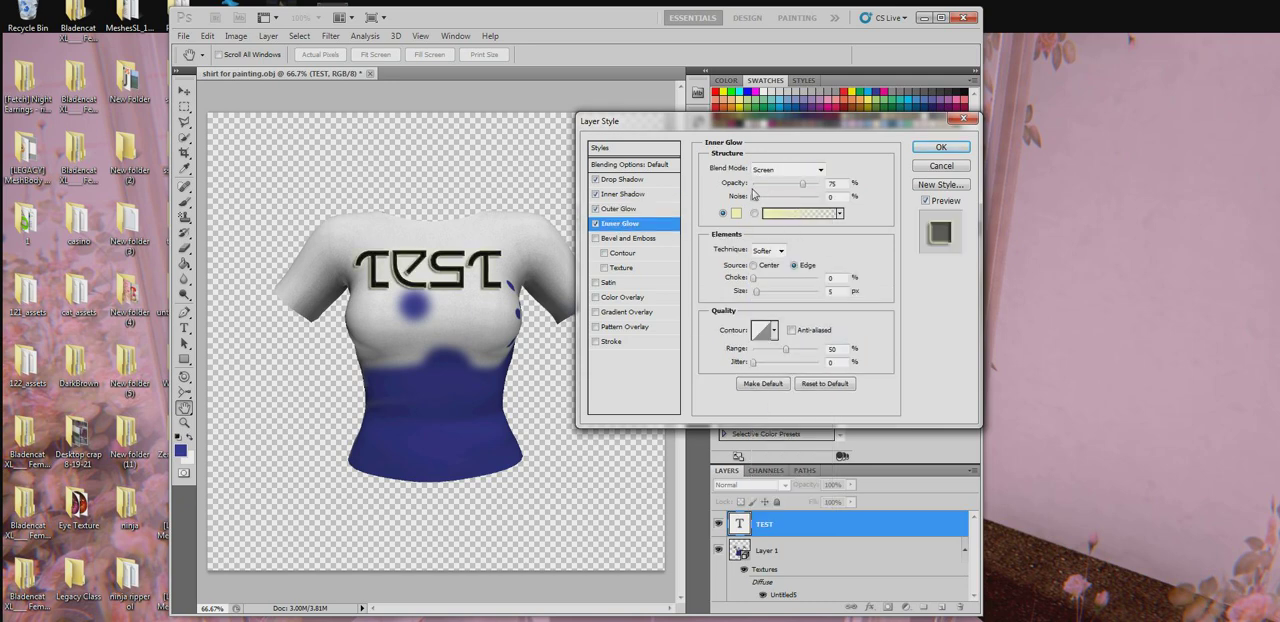
left_click_drag(753, 195, 713, 210)
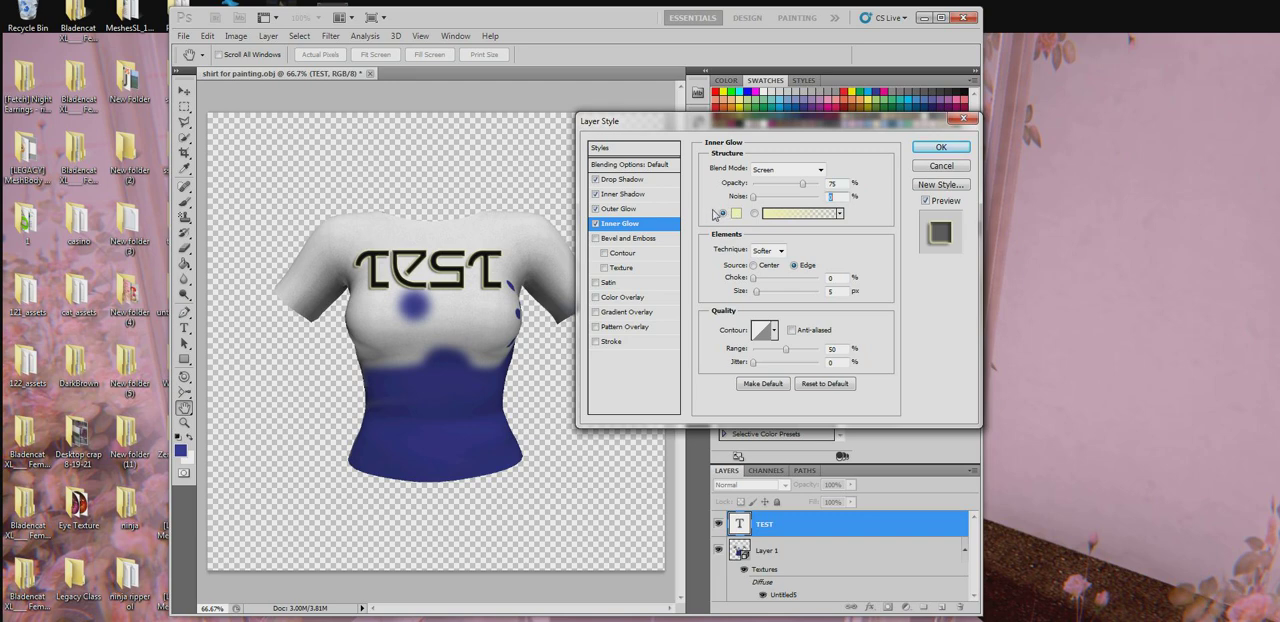
left_click(943, 147)
- Move the TEST lettering lower on the chest so it covers the blue paint spot
key("b")
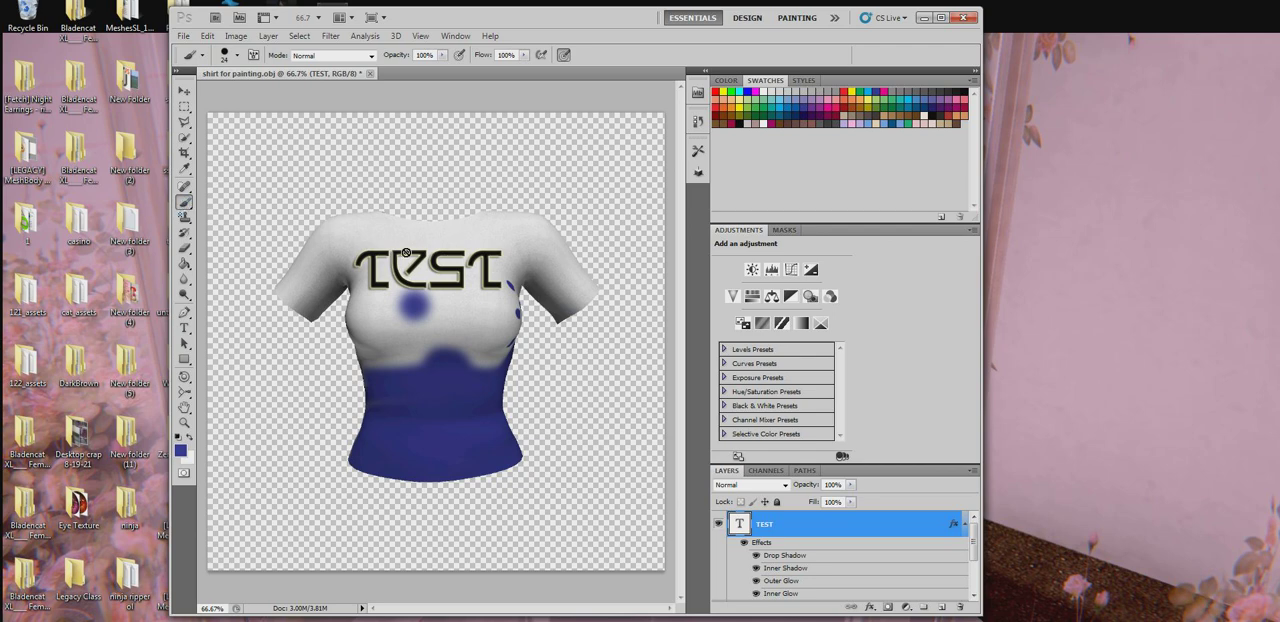
left_click(184, 91)
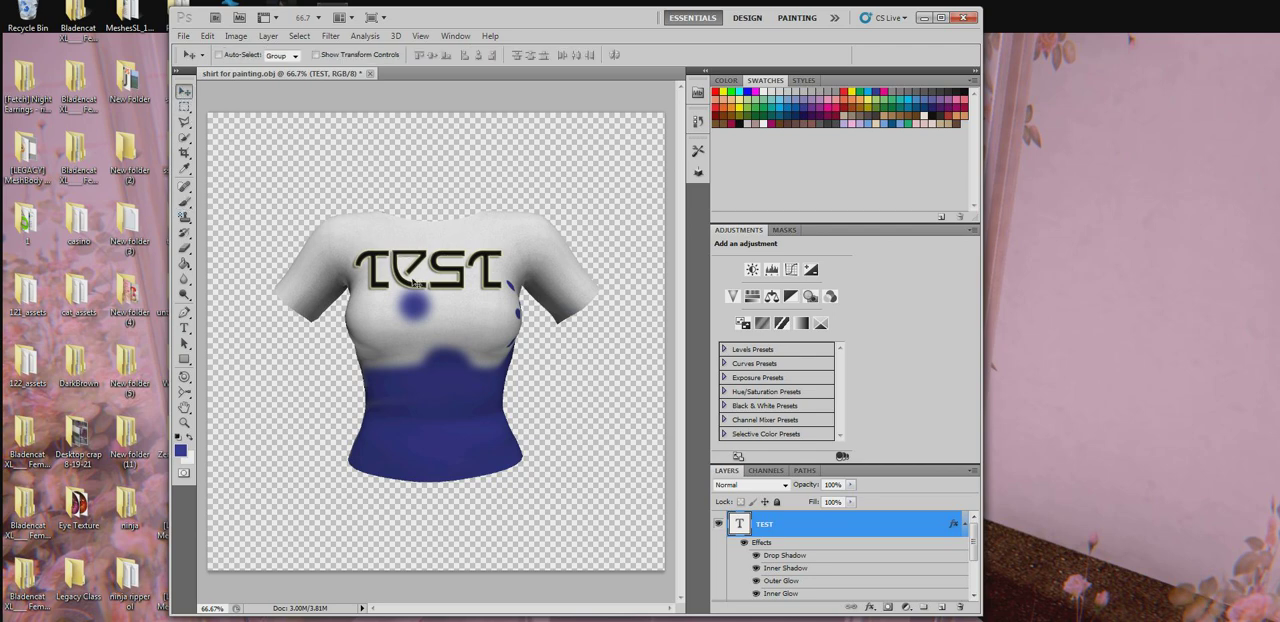
left_click_drag(414, 282, 423, 315)
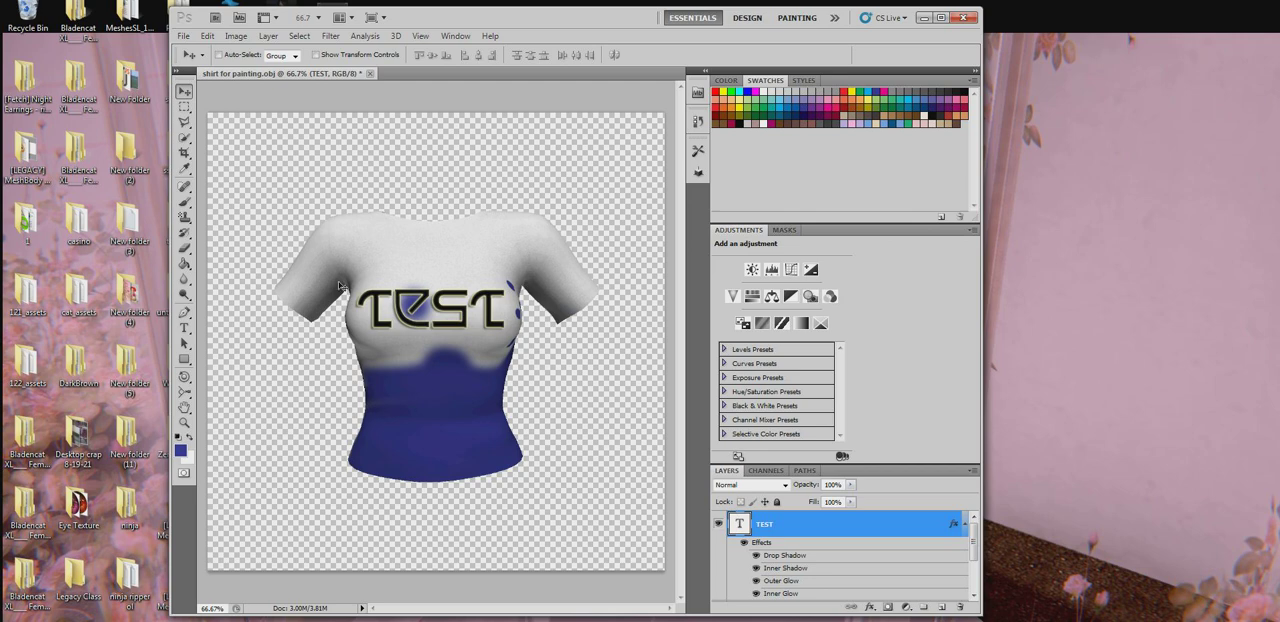
- Rasterize the TEST type layer and merge it down into the 3D shirt layer
left_click(185, 202)
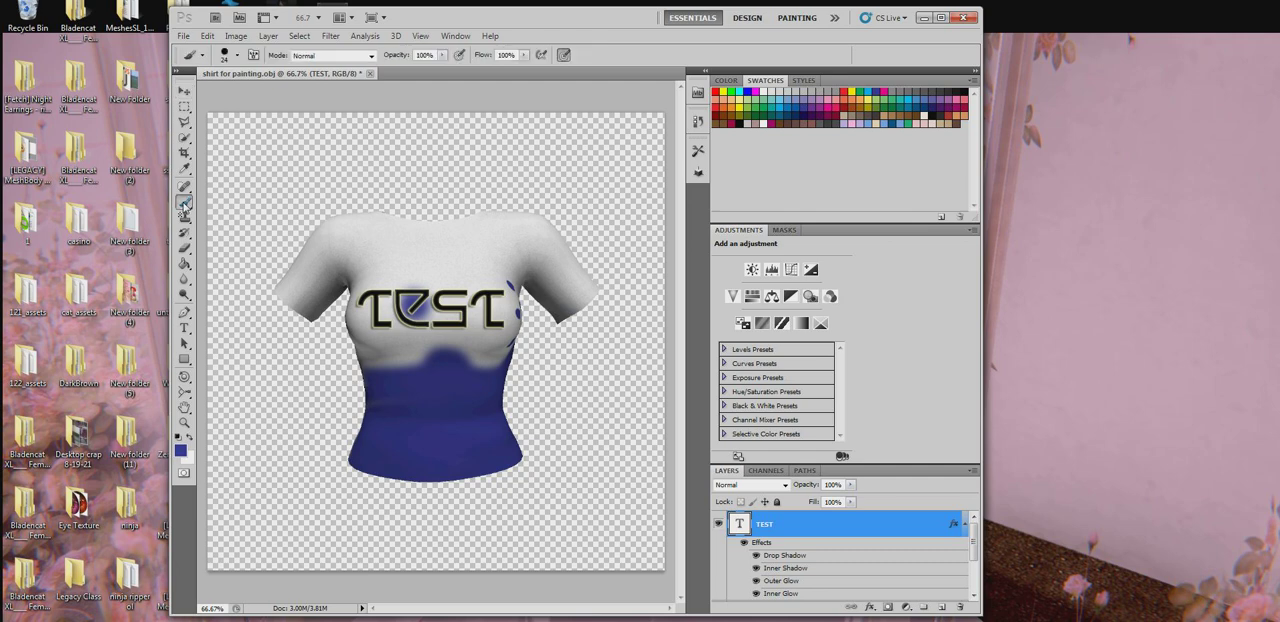
left_click(454, 326)
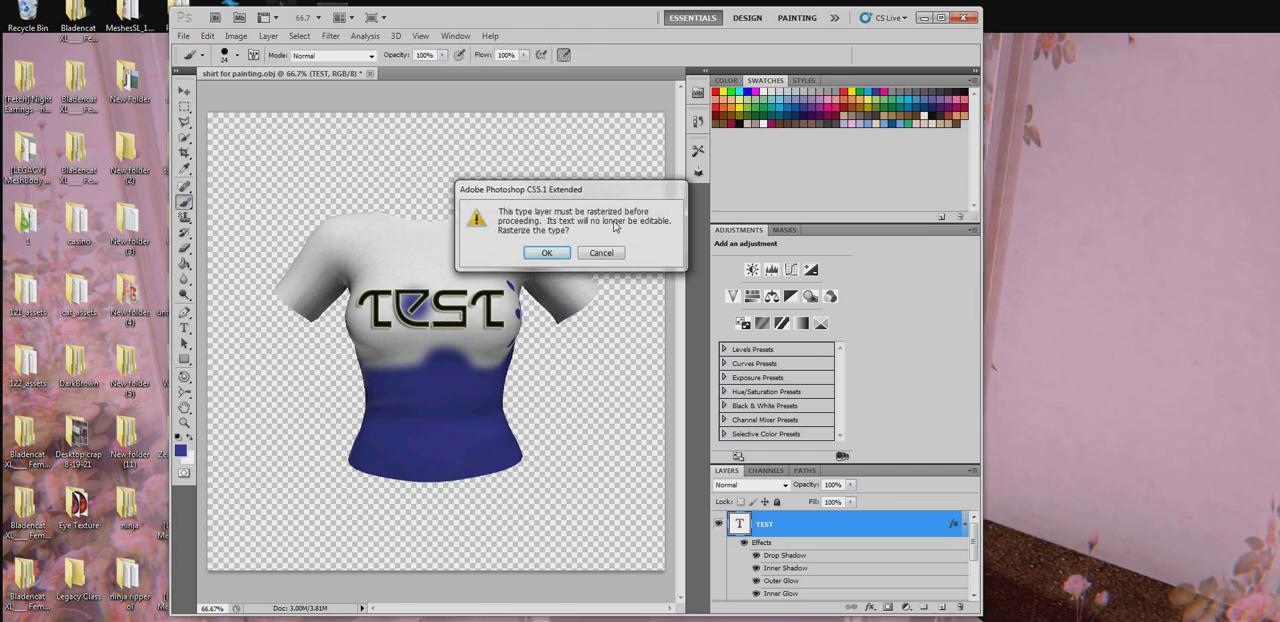
left_click(547, 253)
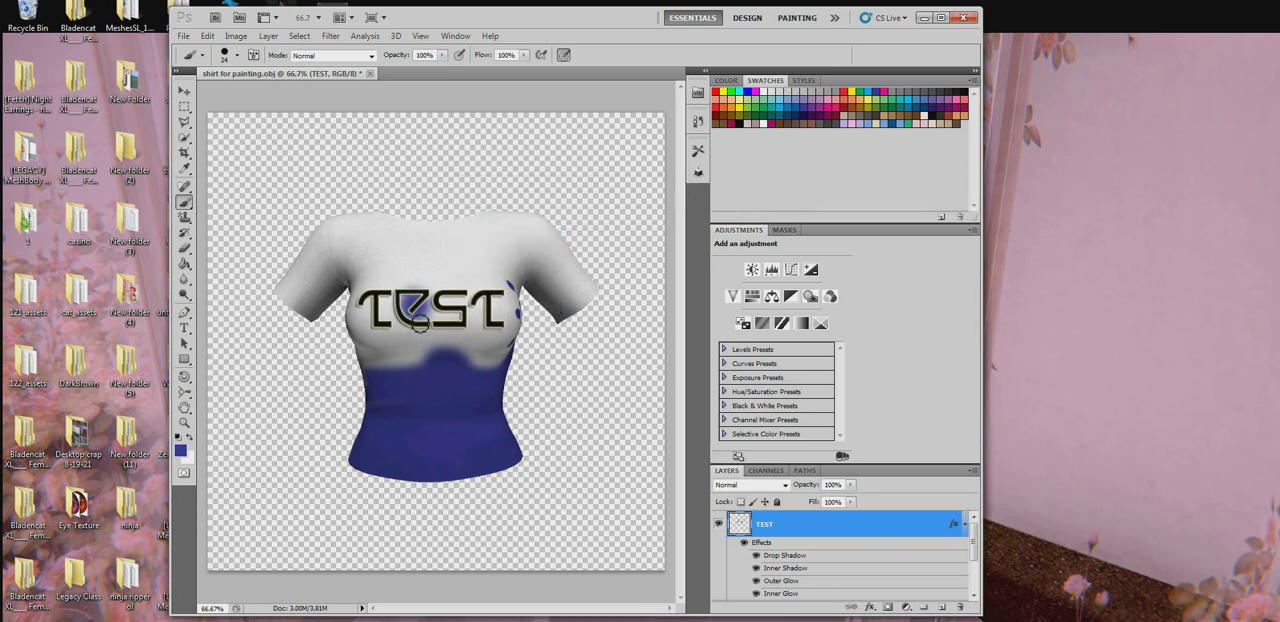
right_click(791, 521)
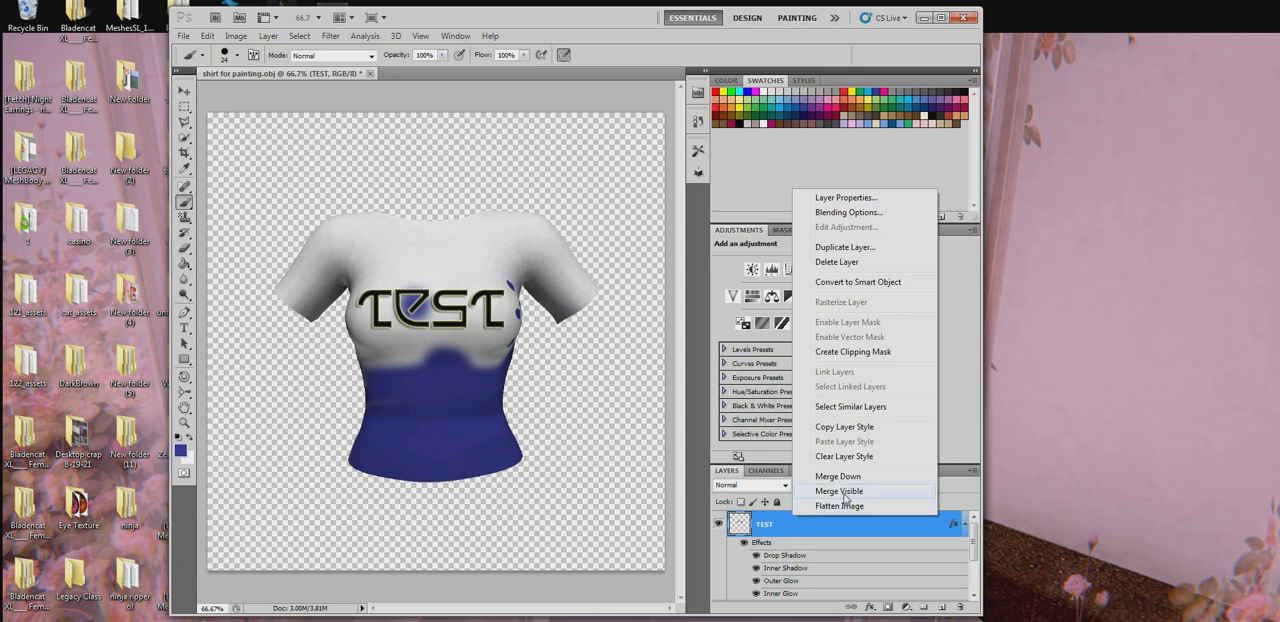
left_click(849, 478)
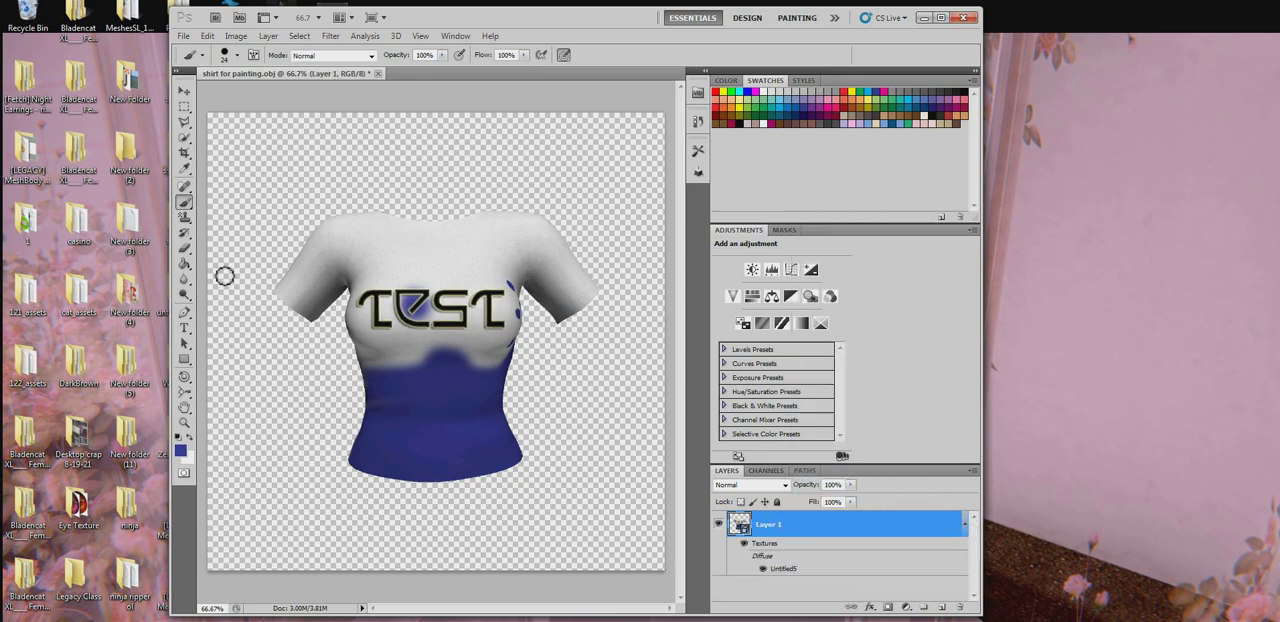
- Turn the shirt with the 3D Object Rotate tool to check the merged lettering on the model
left_click(184, 377)
right_click(184, 378)
left_click(232, 378)
left_click_drag(377, 304, 500, 293)
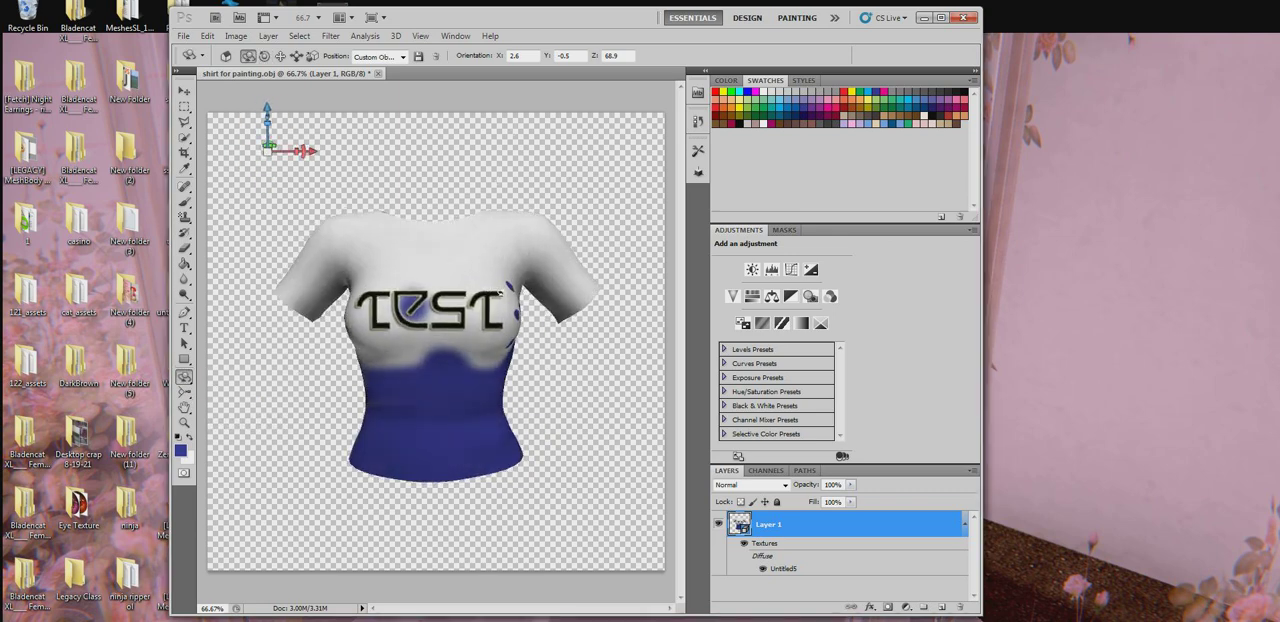
- Add an empty layer on top in the shirt's Untitled5 diffuse texture document and close that document
double_click(781, 567)
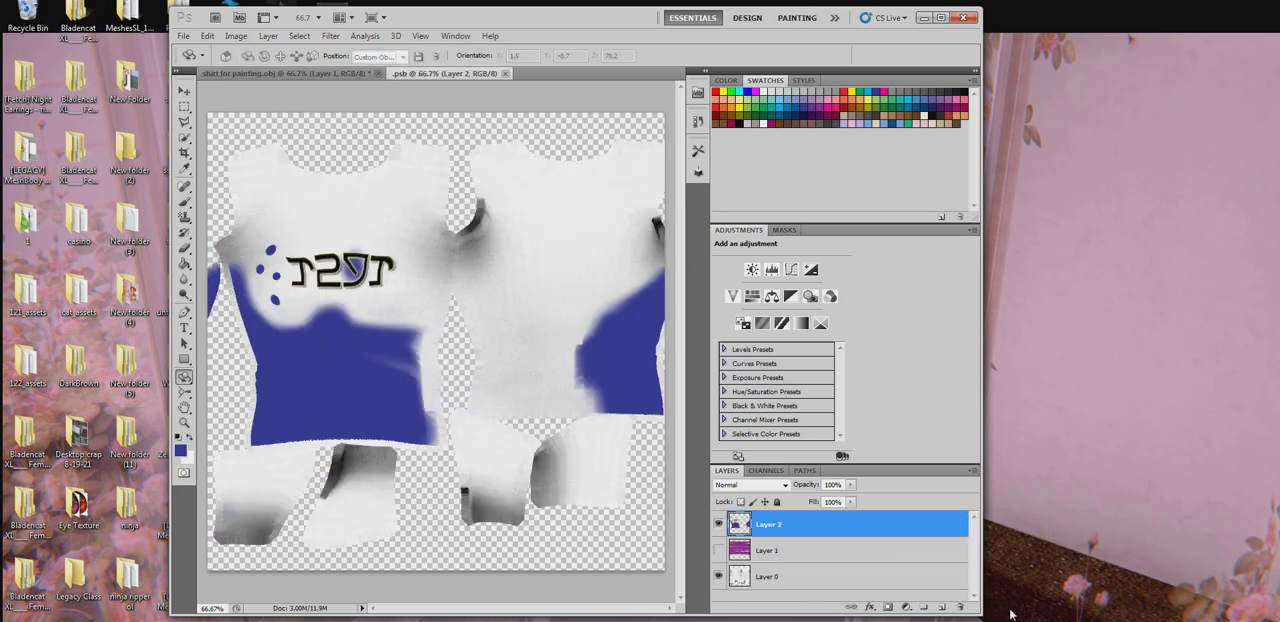
left_click(941, 607)
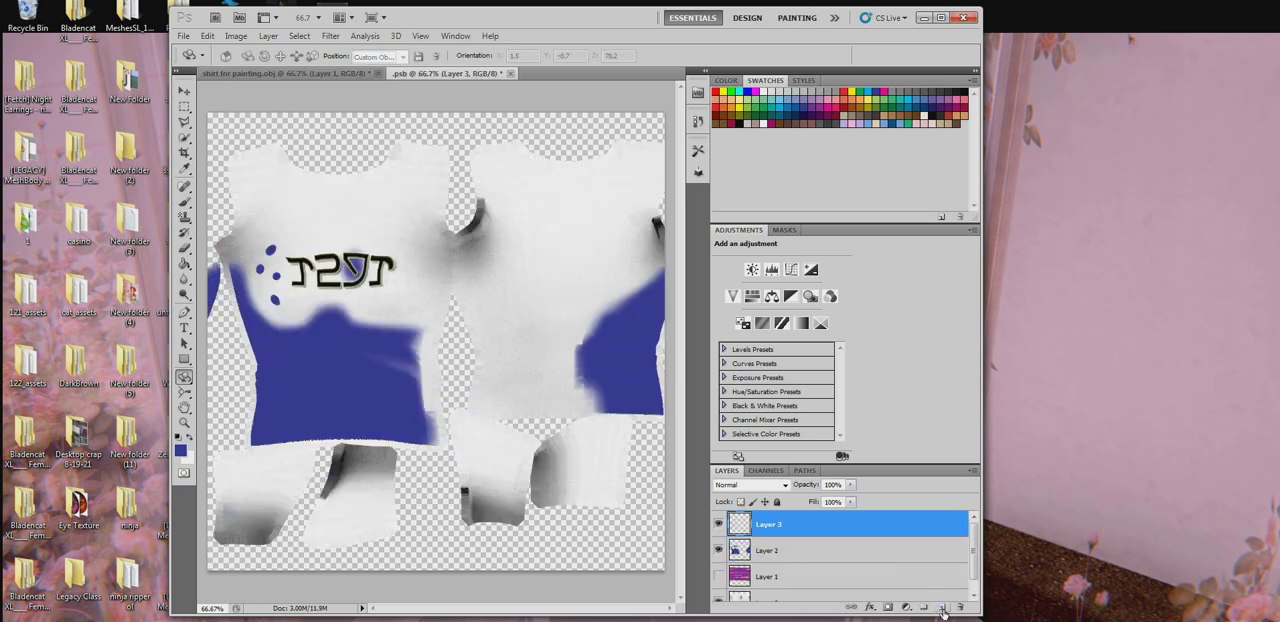
left_click(510, 74)
left_click(533, 250)
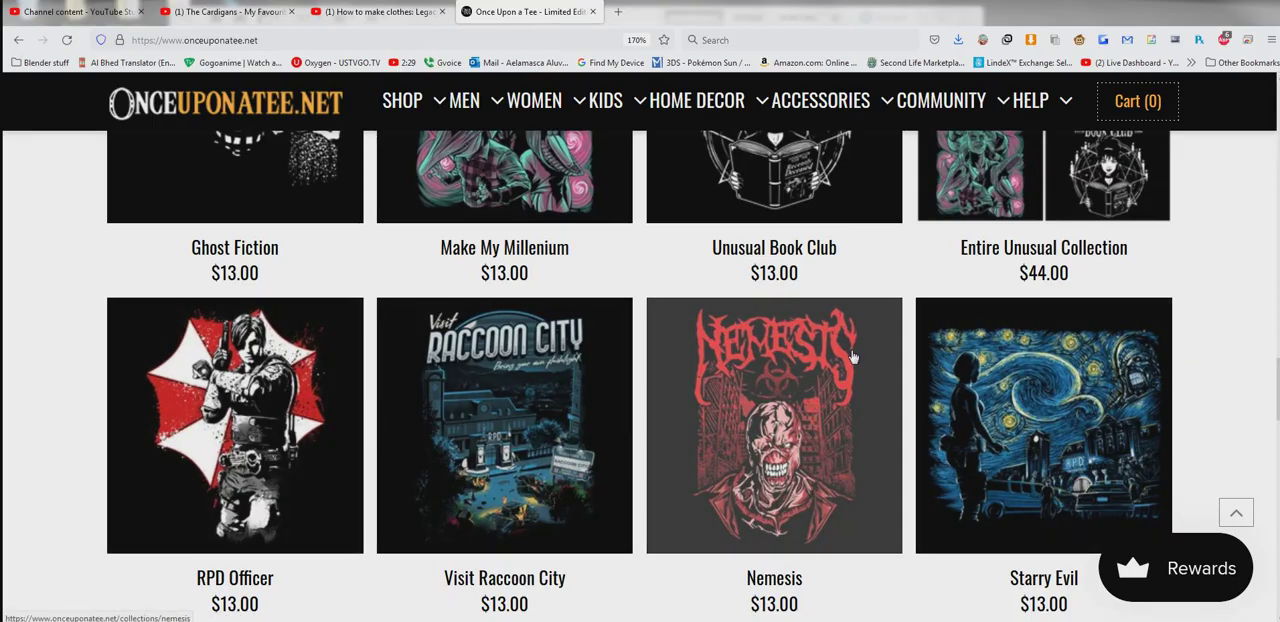
- Browse the Once Upon a Tee designs for a graphic and open the Nemesis collection page
scroll(1243, 367, "down", 2)
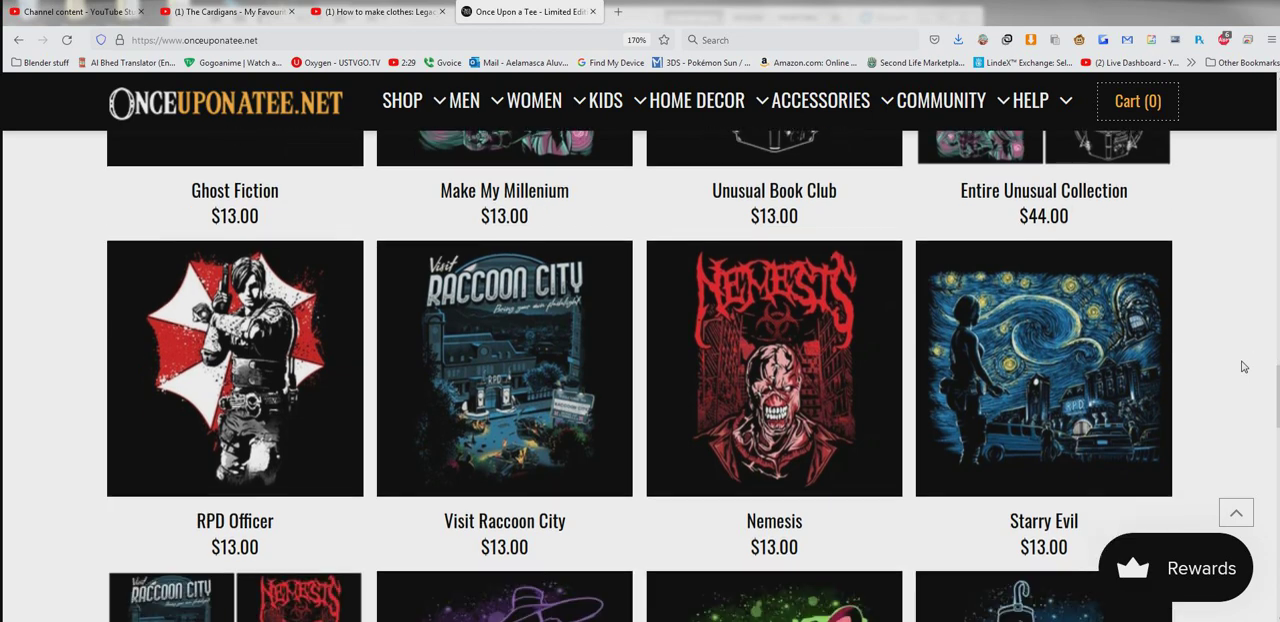
scroll(1243, 367, "up", 5)
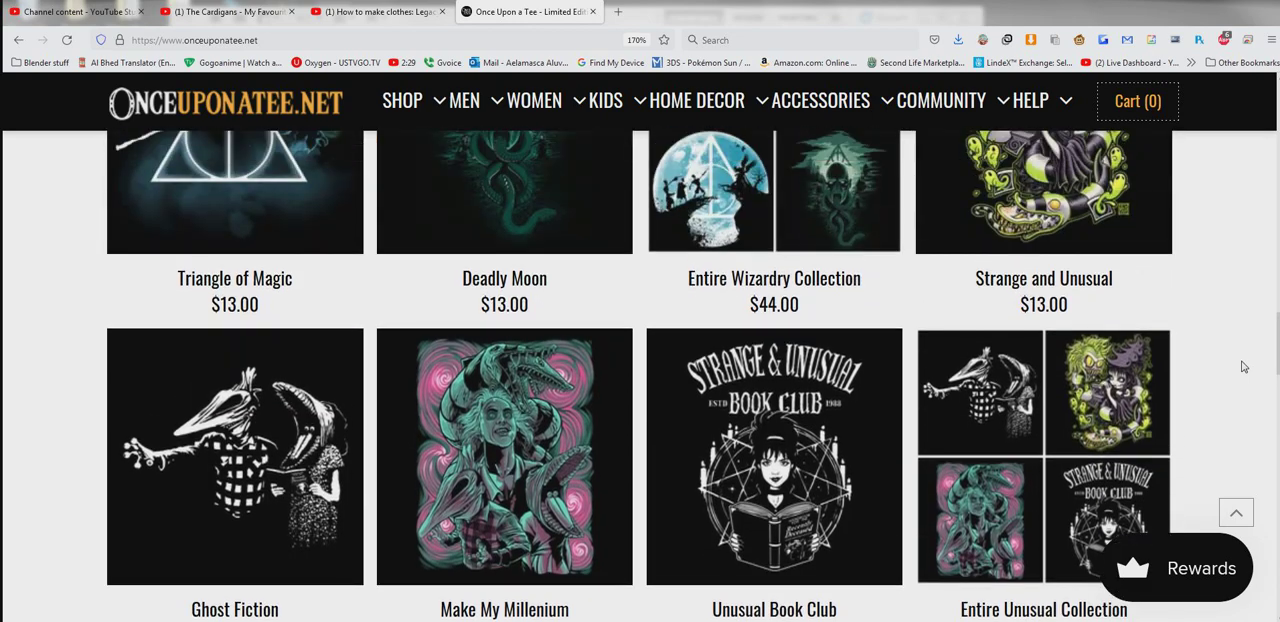
scroll(1243, 367, "up", 3)
scroll(1010, 402, "down", 3)
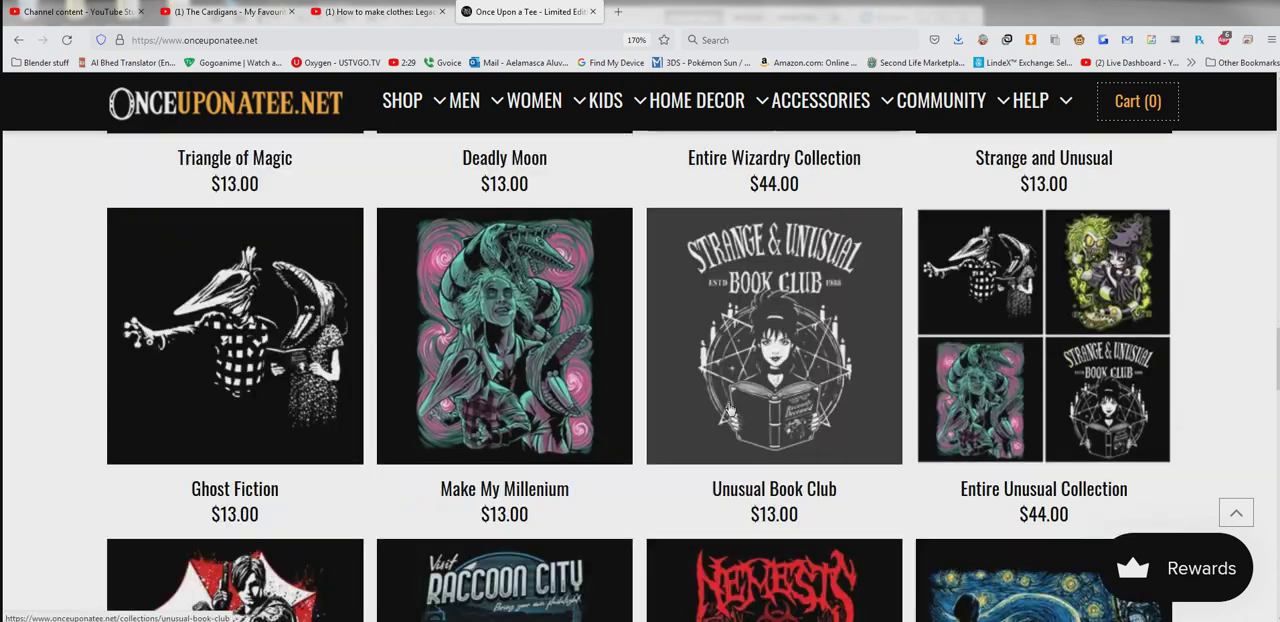
scroll(728, 390, "up", 2)
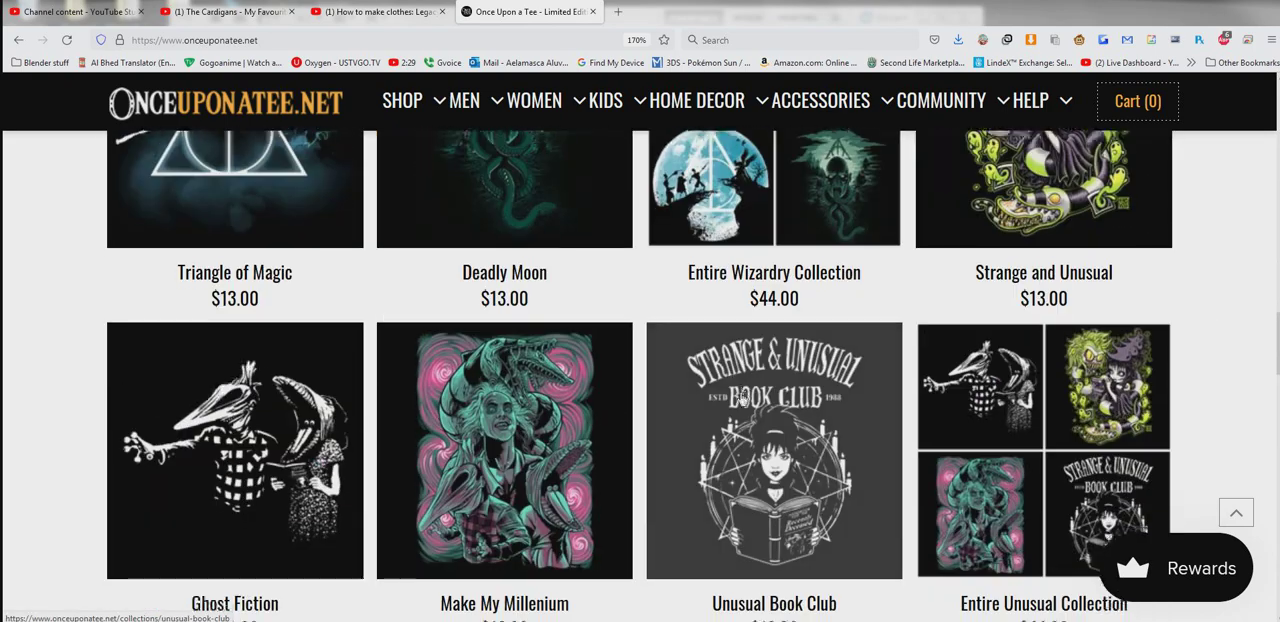
scroll(741, 399, "down", 5)
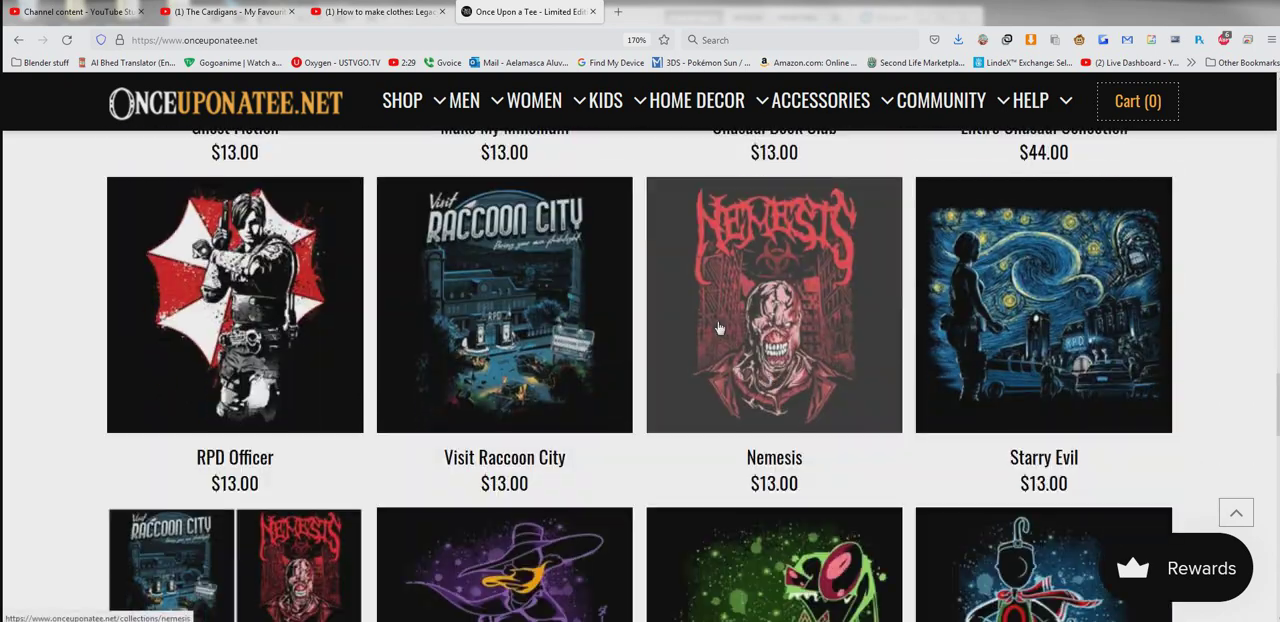
left_click(767, 368)
scroll(870, 357, "up", 5)
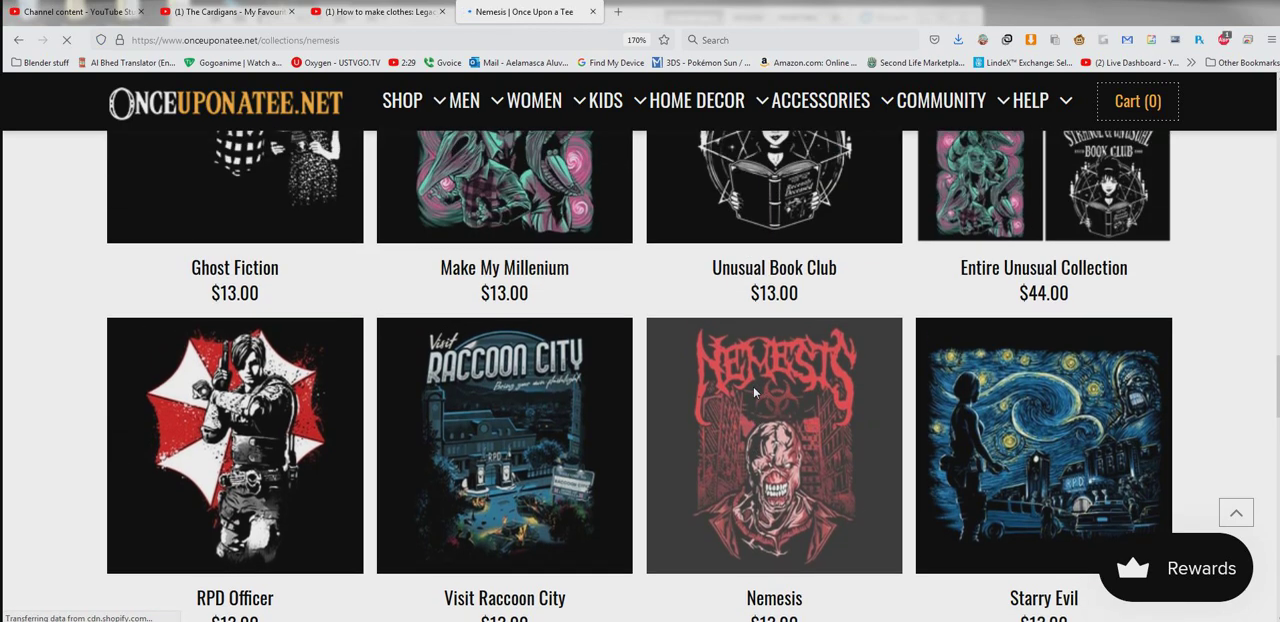
scroll(792, 444, "up", 2)
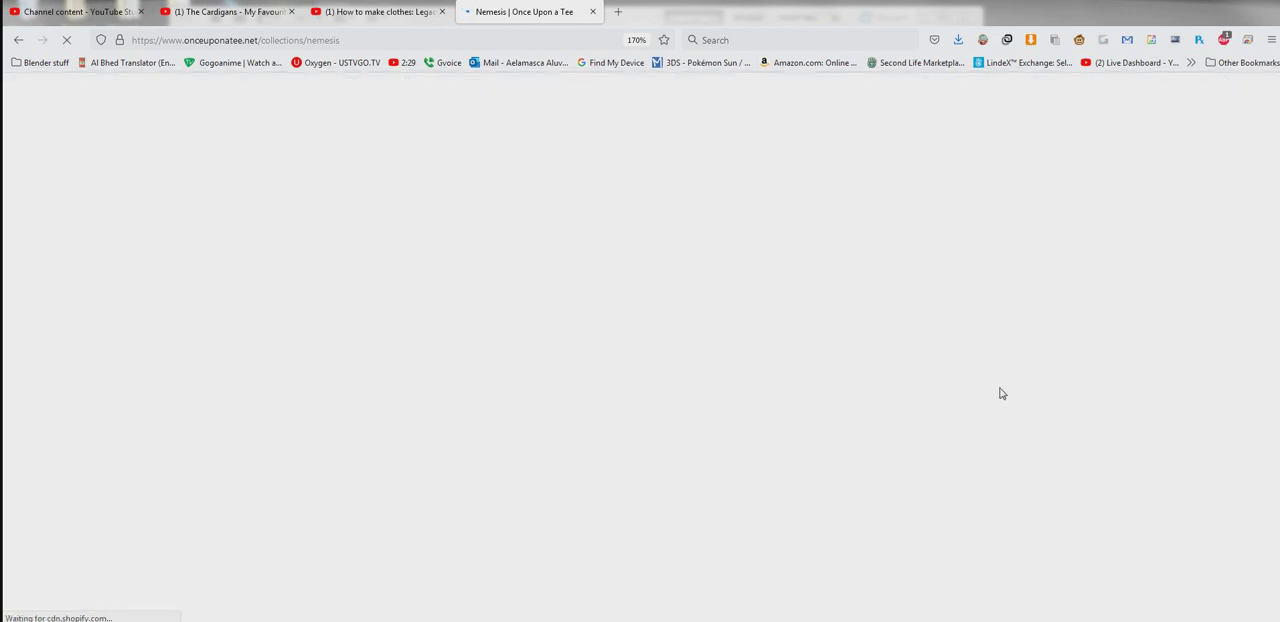
- Open the Nemesis Men's Apparel product page and enlarge the picture of its artwork
scroll(900, 394, "down", 6)
scroll(720, 382, "down", 2)
scroll(620, 374, "up", 4)
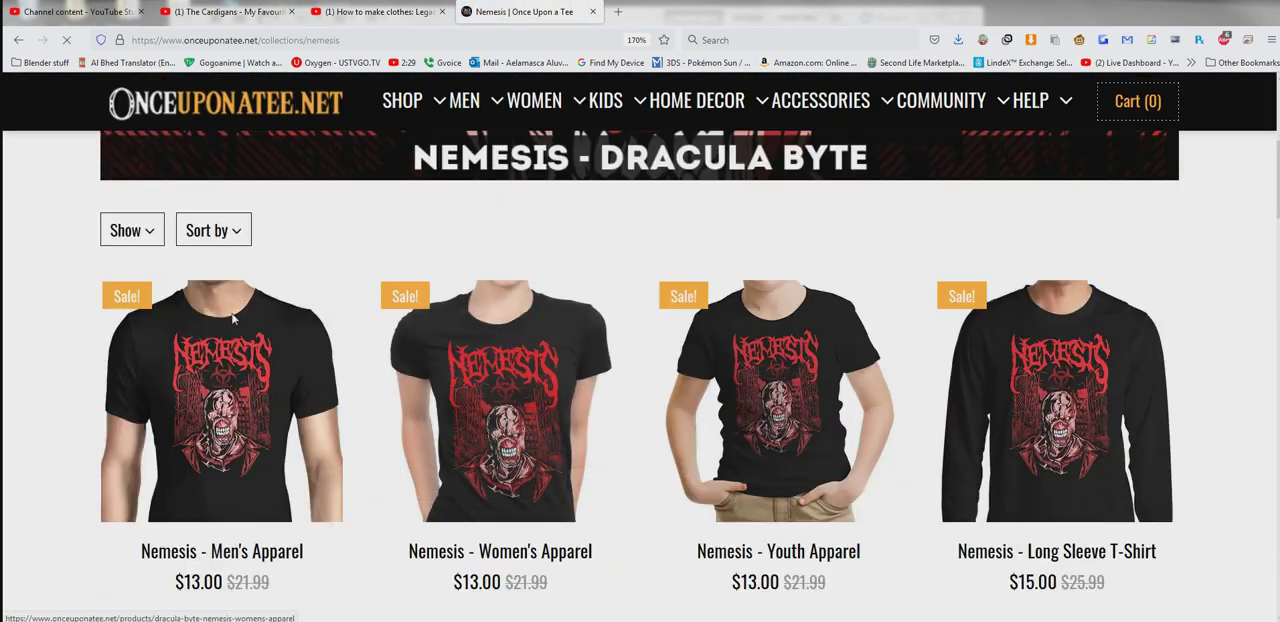
left_click(306, 388)
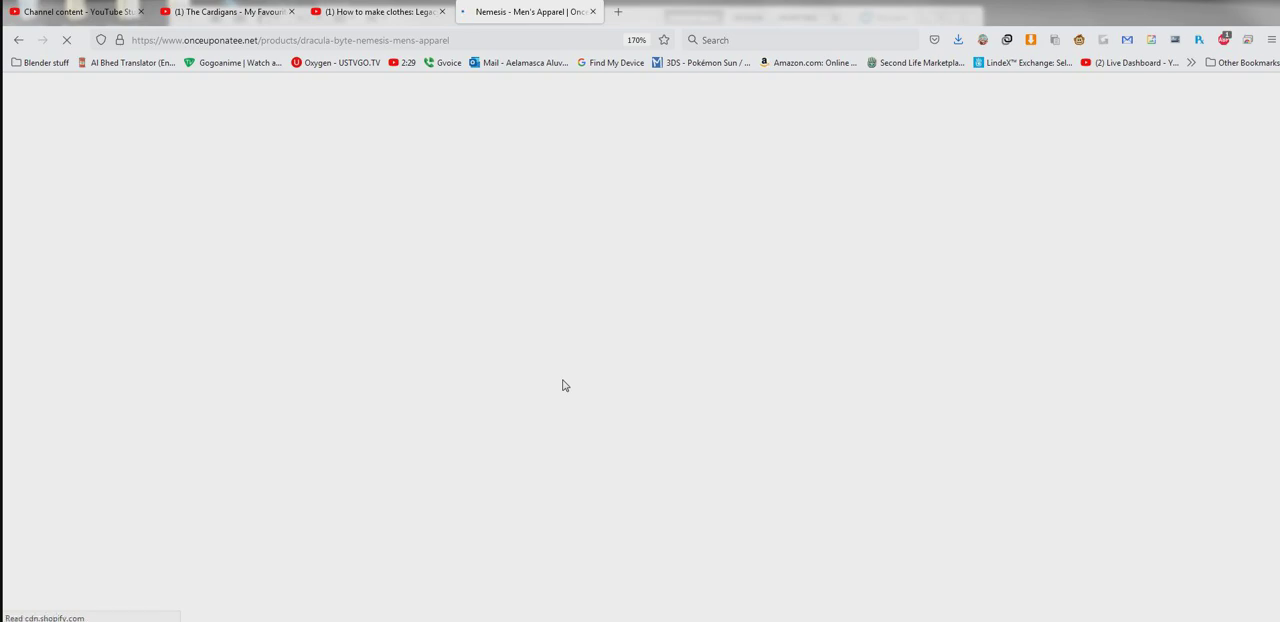
scroll(270, 391, "down", 4)
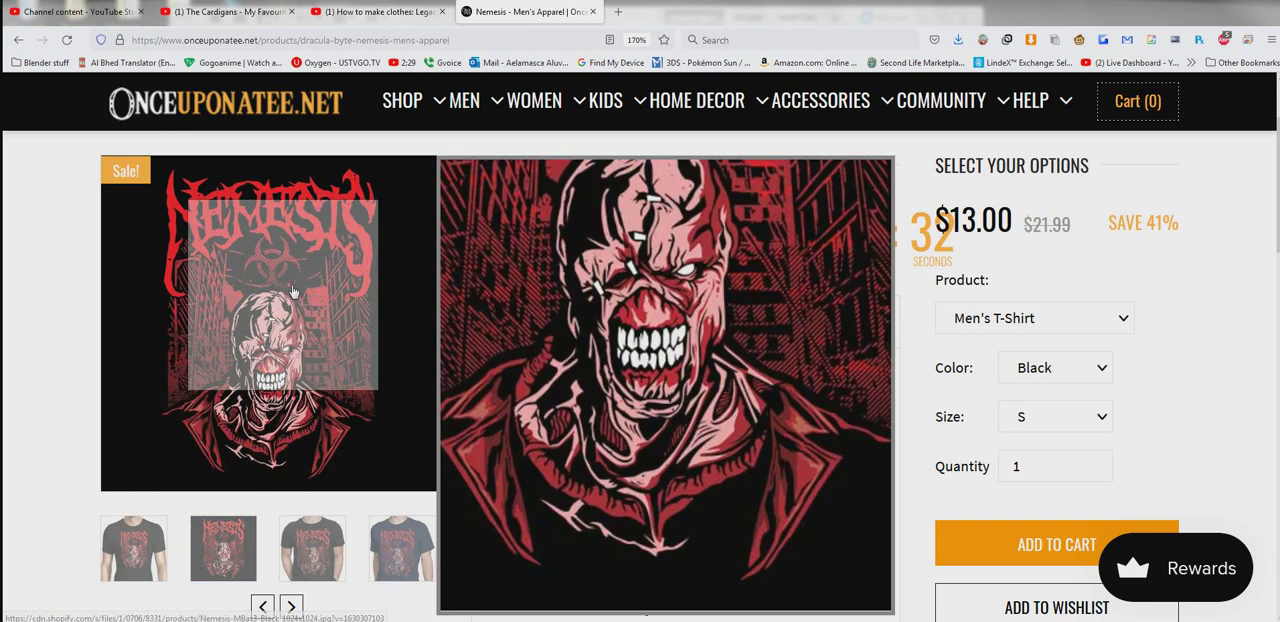
left_click(346, 356)
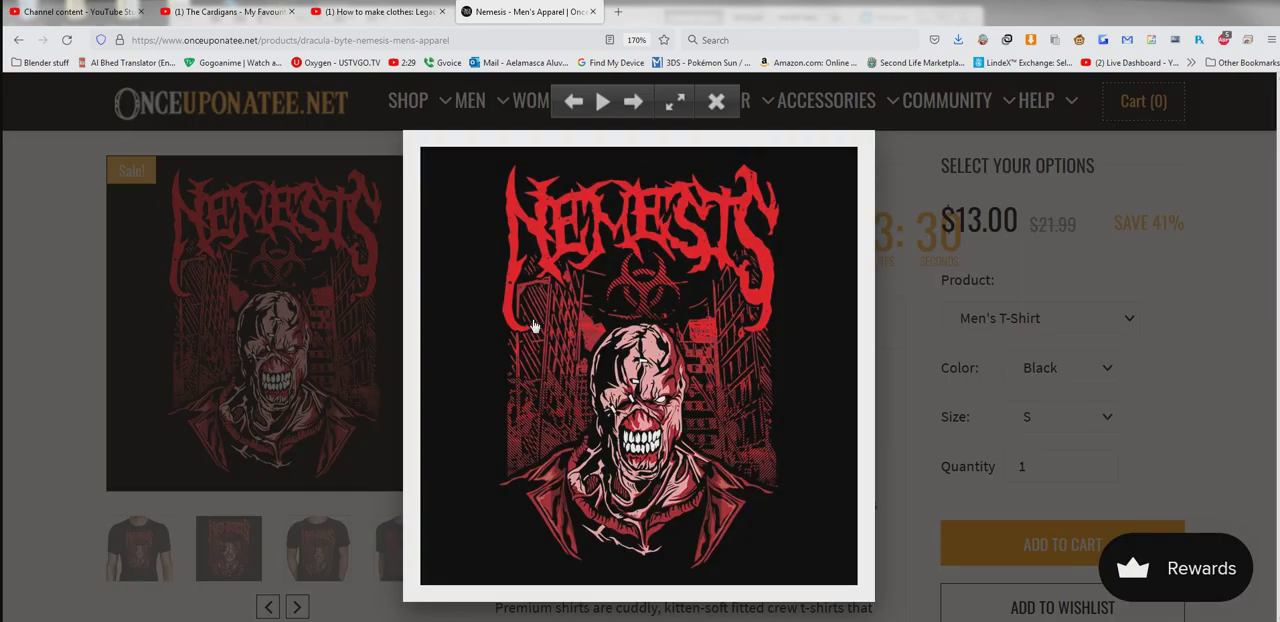
- Save the enlarged Nemesis artwork as a JPEG image to the Desktop folder under its suggested file name
right_click(758, 505)
left_click(720, 345)
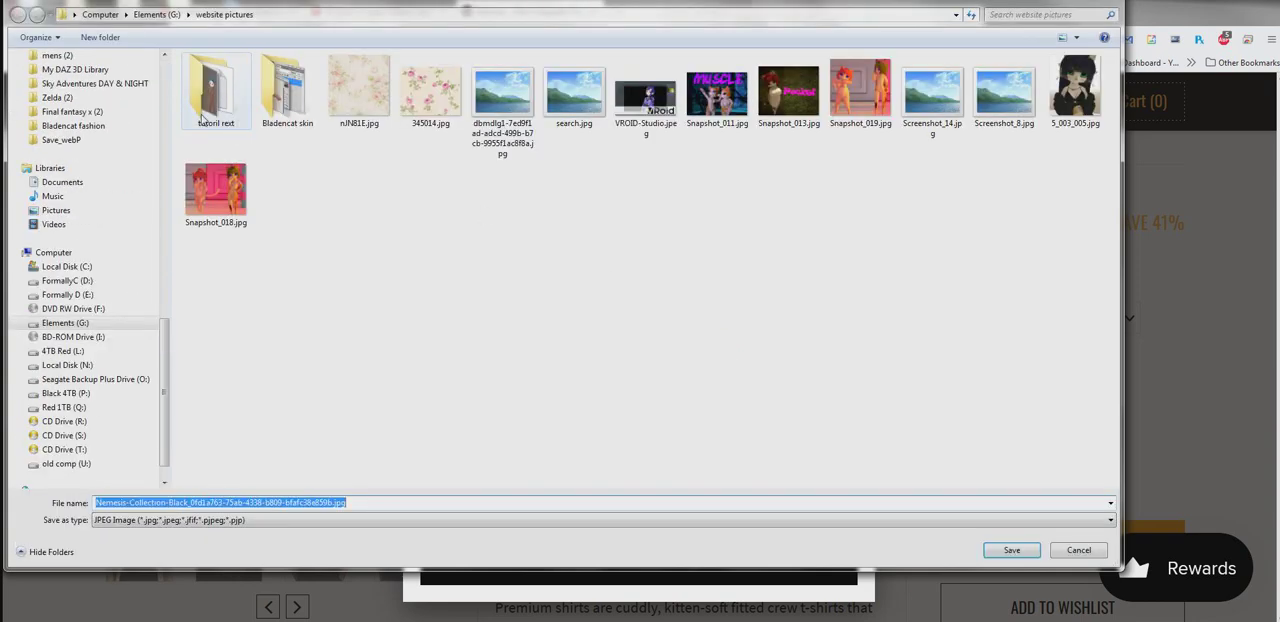
left_click(166, 141)
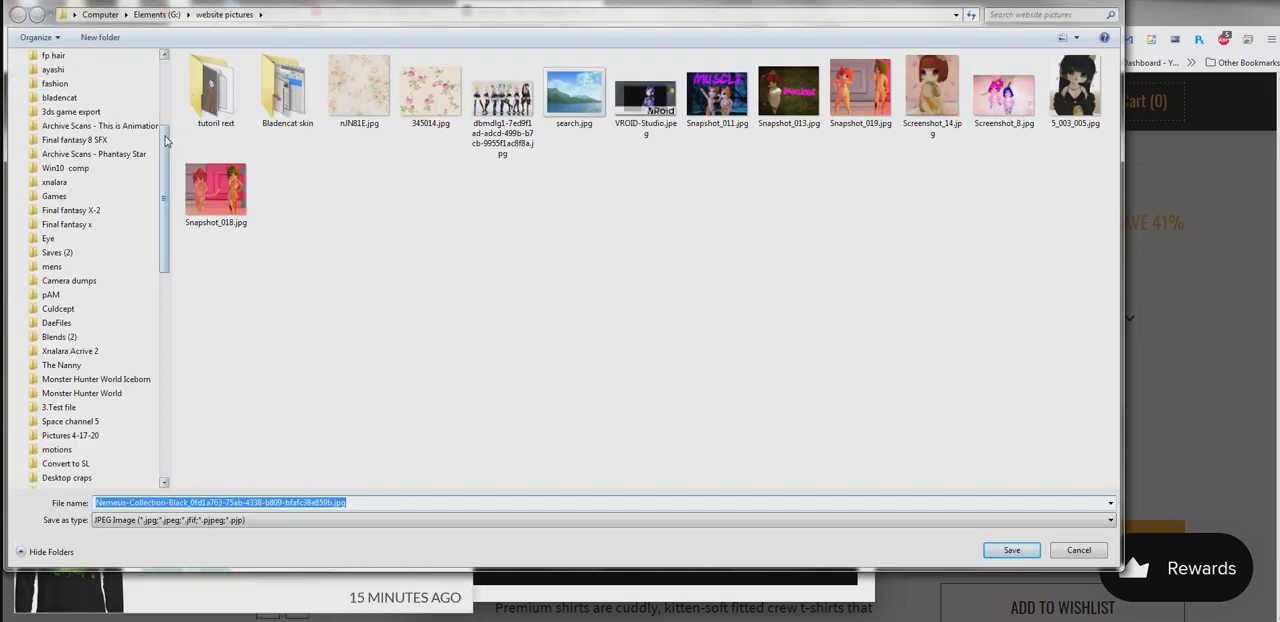
scroll(166, 141, "up", 5)
left_click(56, 75)
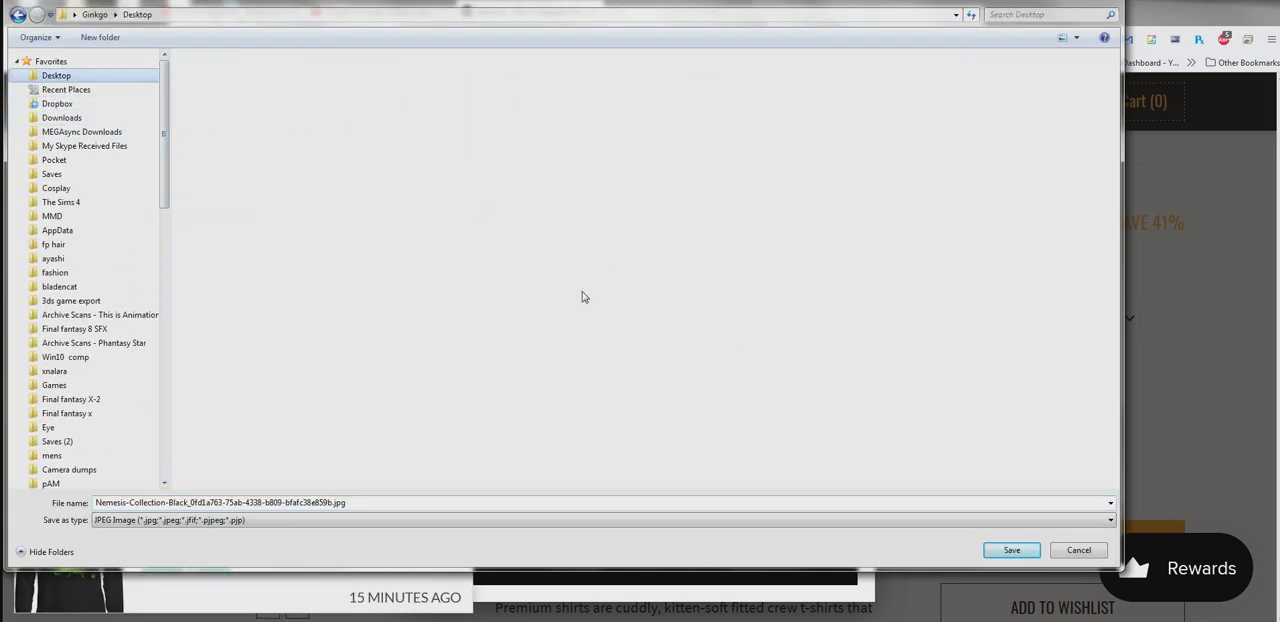
left_click(1014, 550)
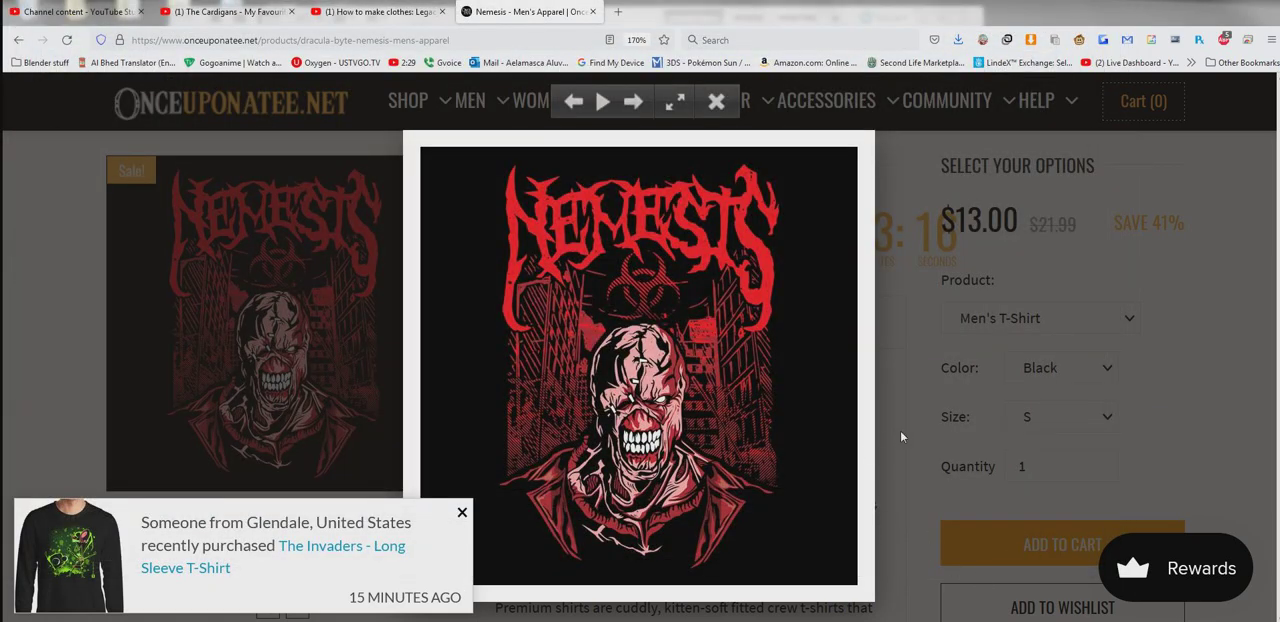
- Switch to Photoshop, open the saved Nemesis image from the desktop as a separate document and choose the Magic Eraser tool
key("super+d")
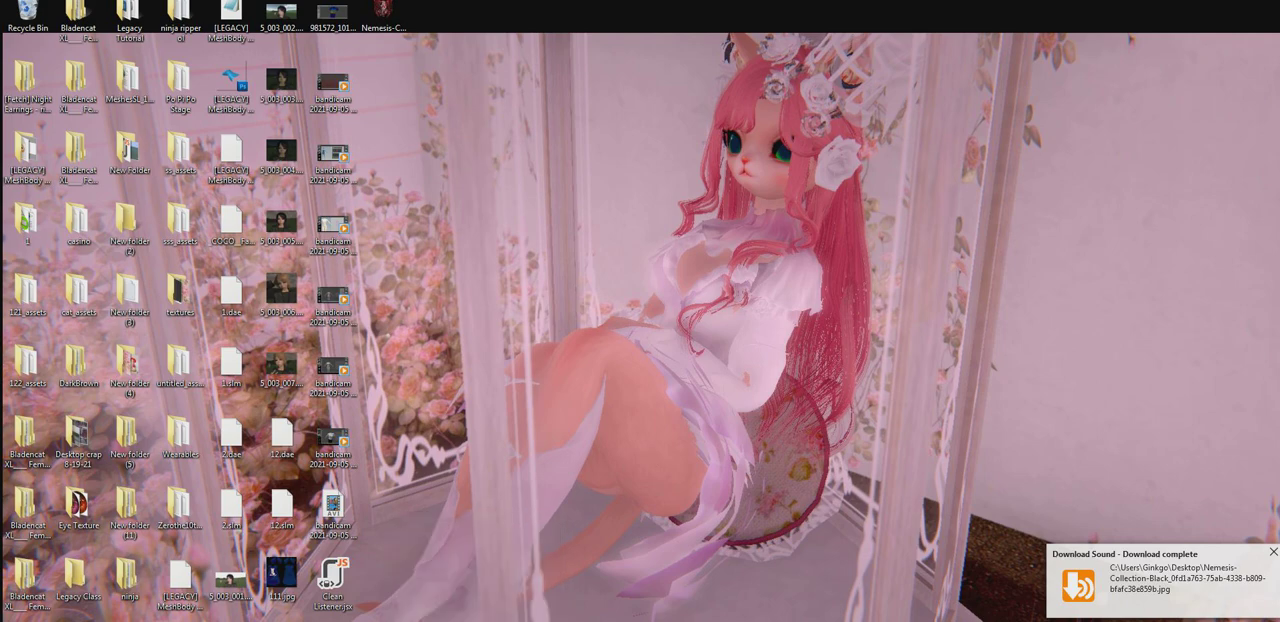
left_click(608, 619)
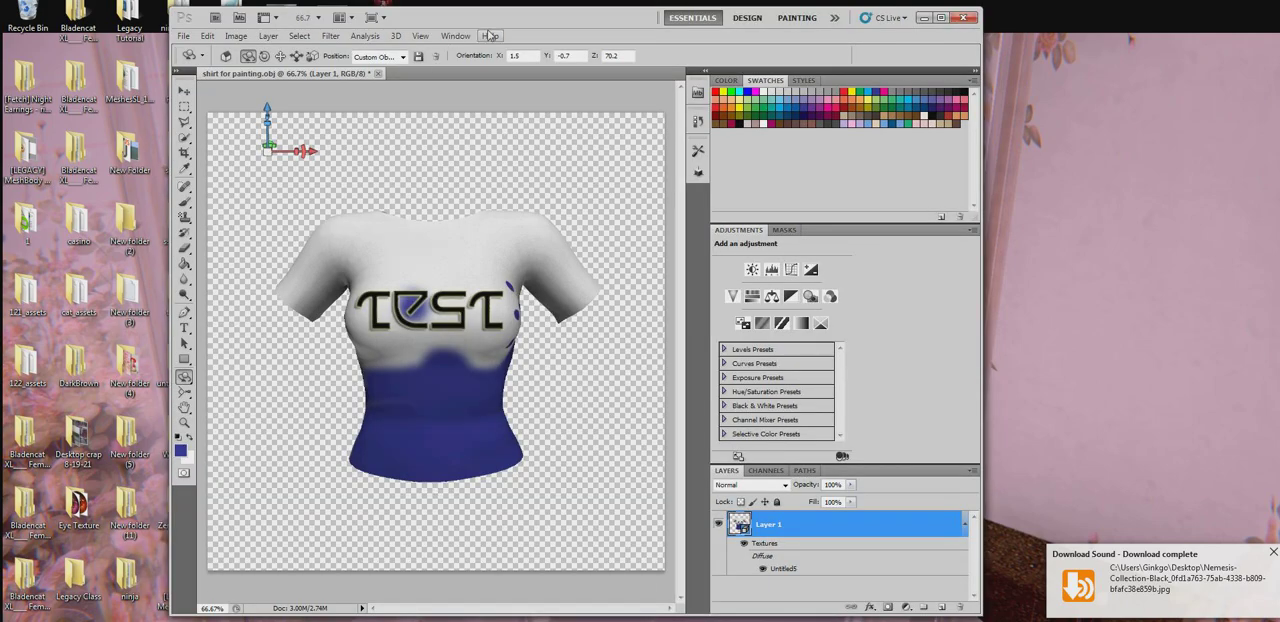
left_click_drag(498, 22, 820, 47)
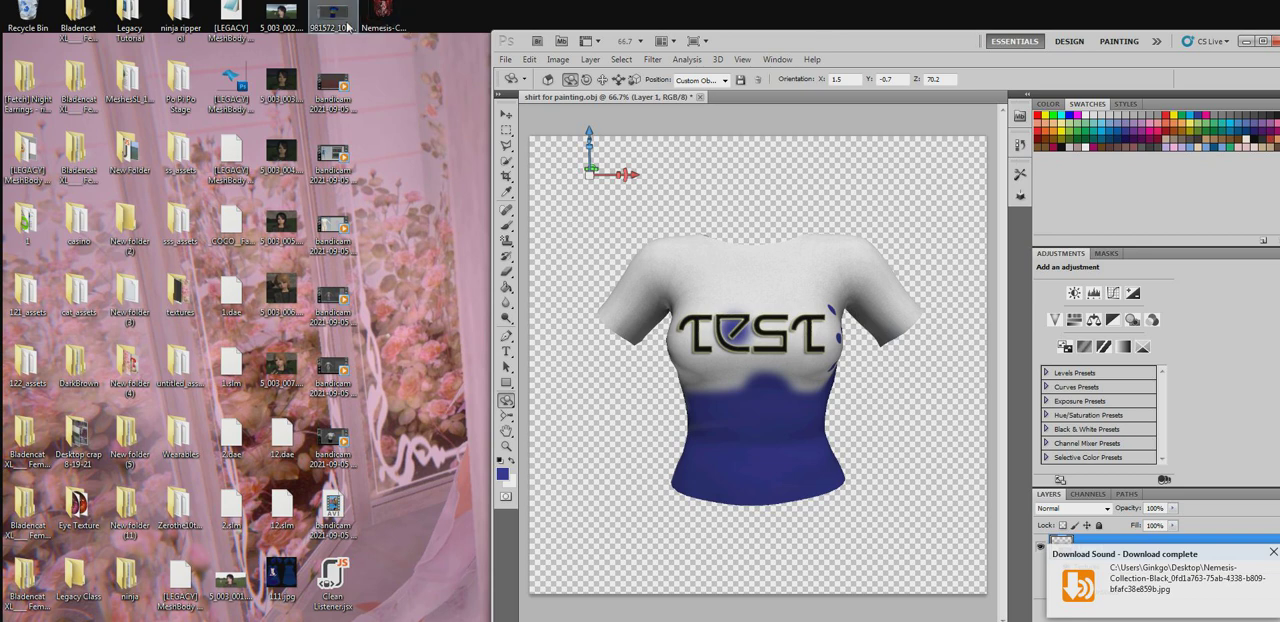
left_click_drag(380, 16, 793, 88)
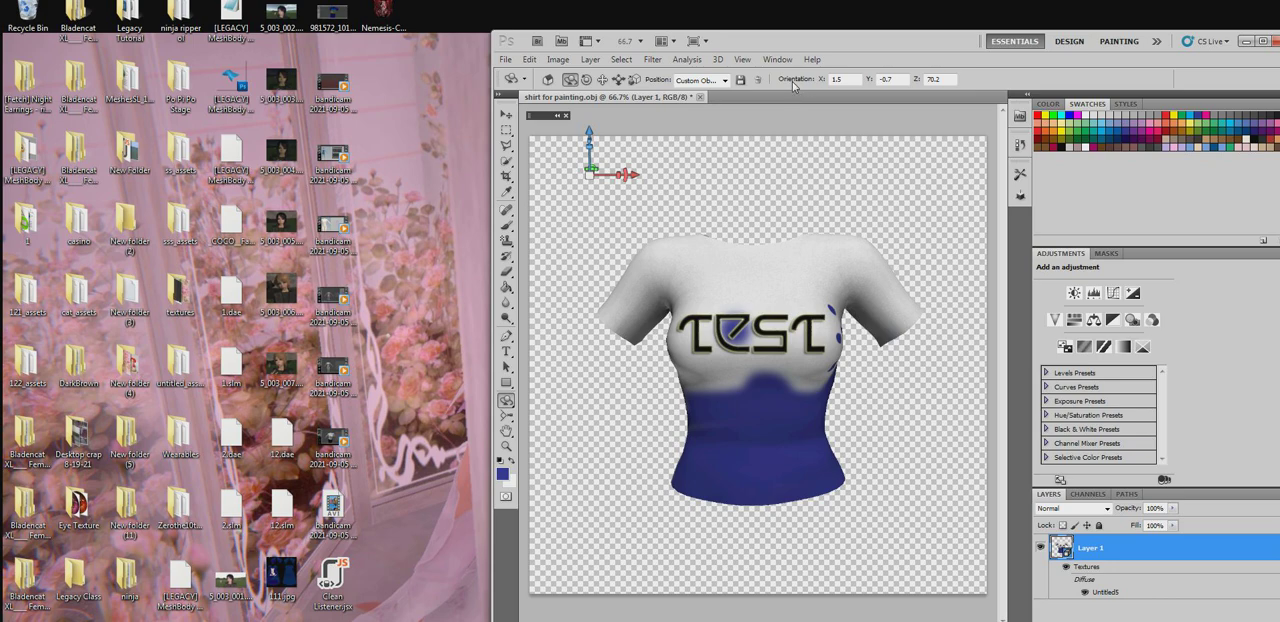
left_click_drag(793, 88, 793, 86)
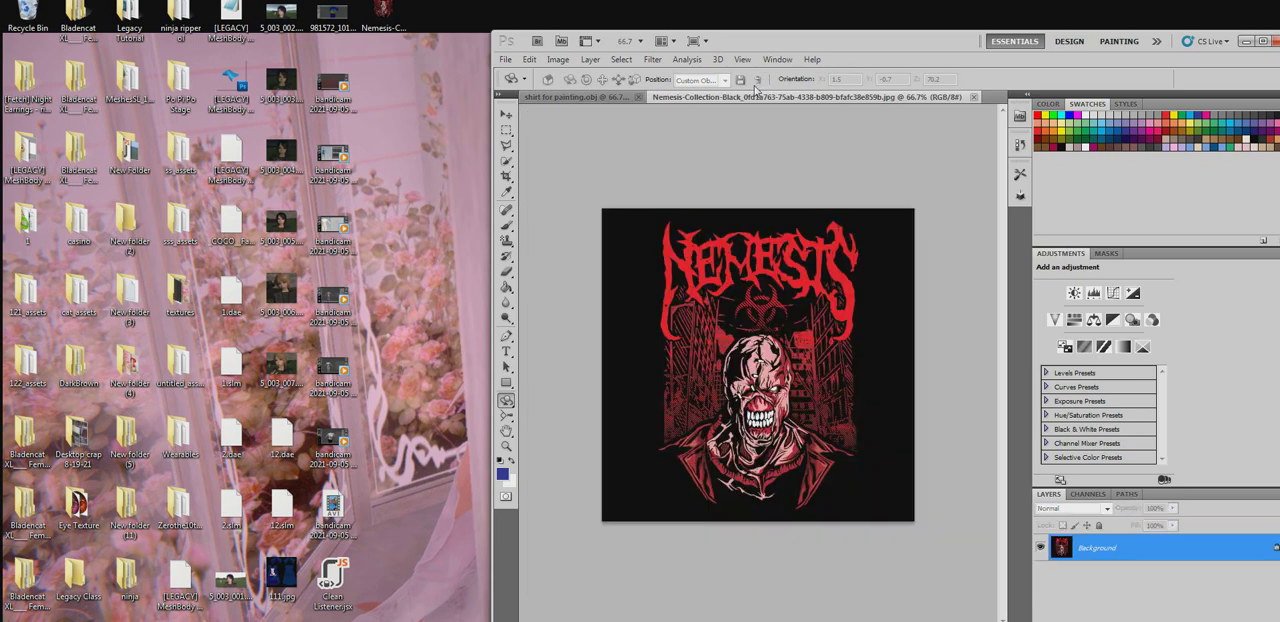
left_click(505, 272)
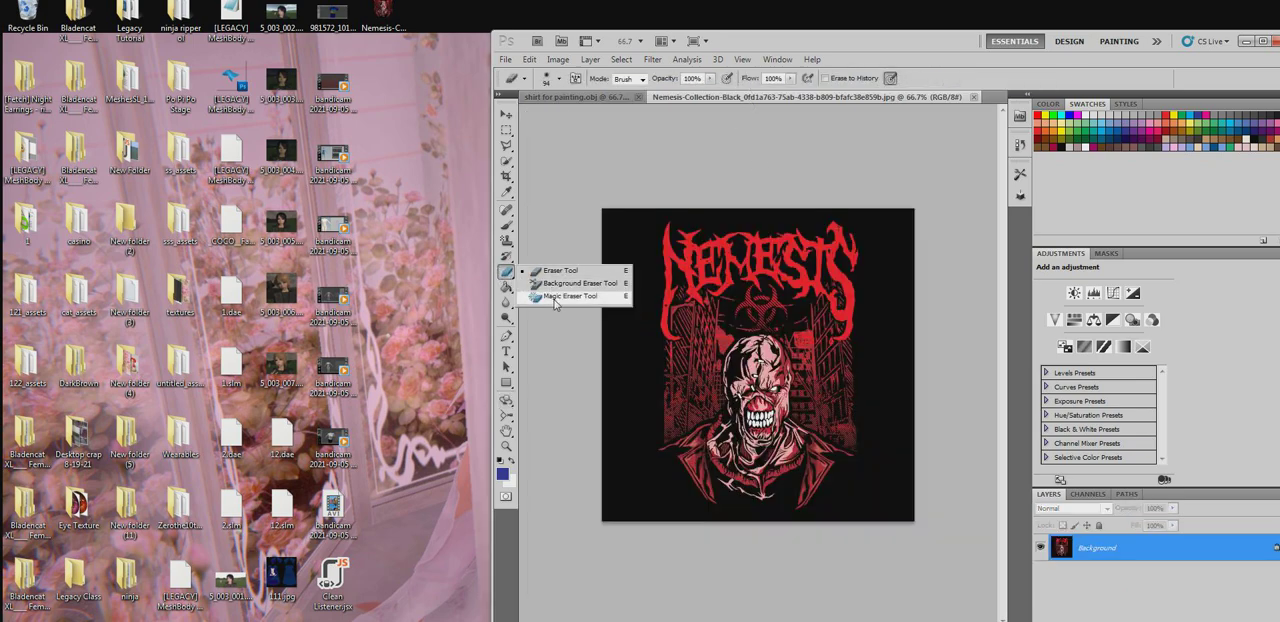
left_click(556, 296)
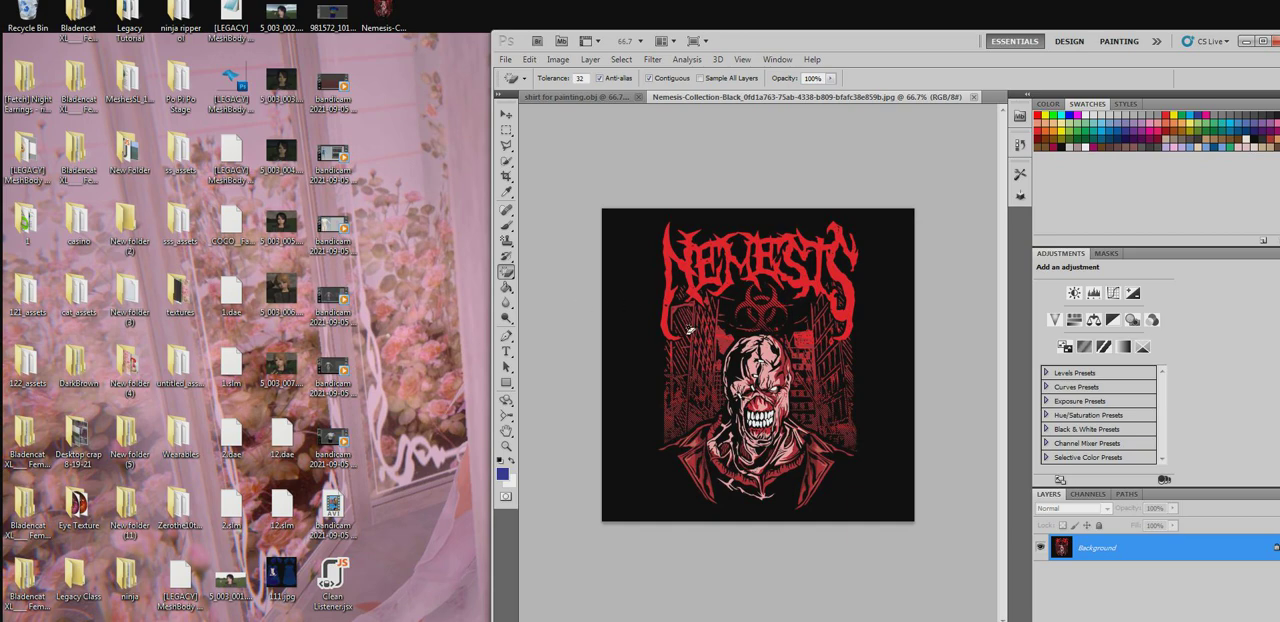
- Open the shirt's Untitled5 diffuse texture and cover its empty Layer 3 entirely with blue, using a 131 px brush
left_click(575, 97)
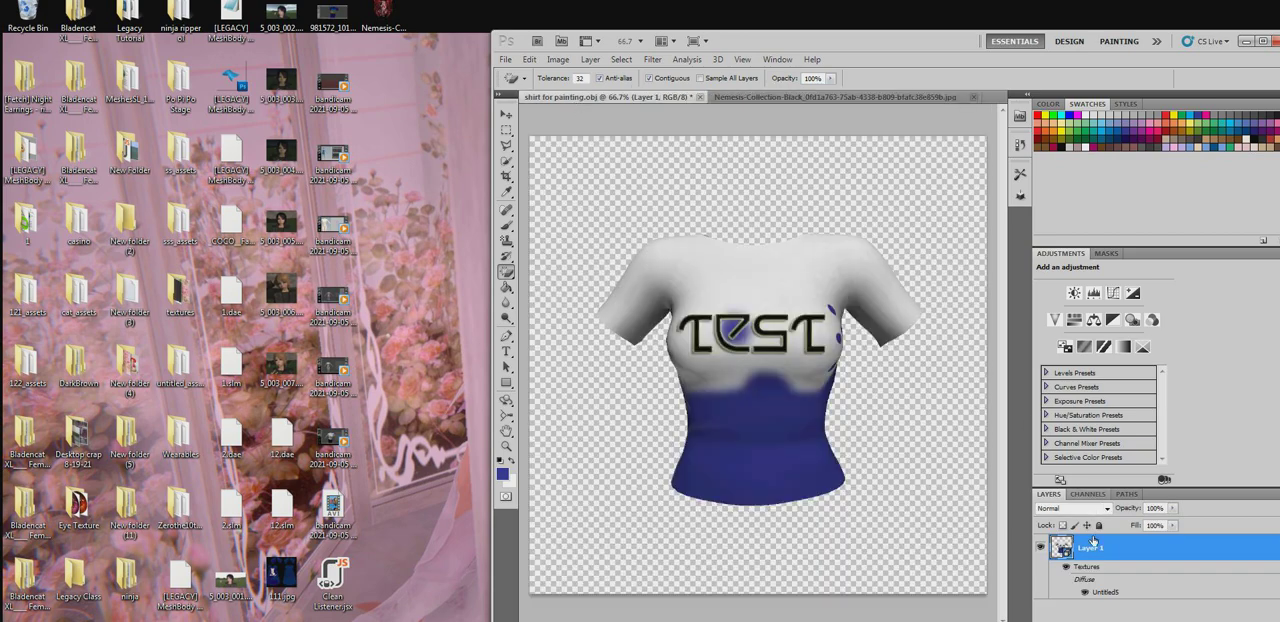
double_click(1108, 592)
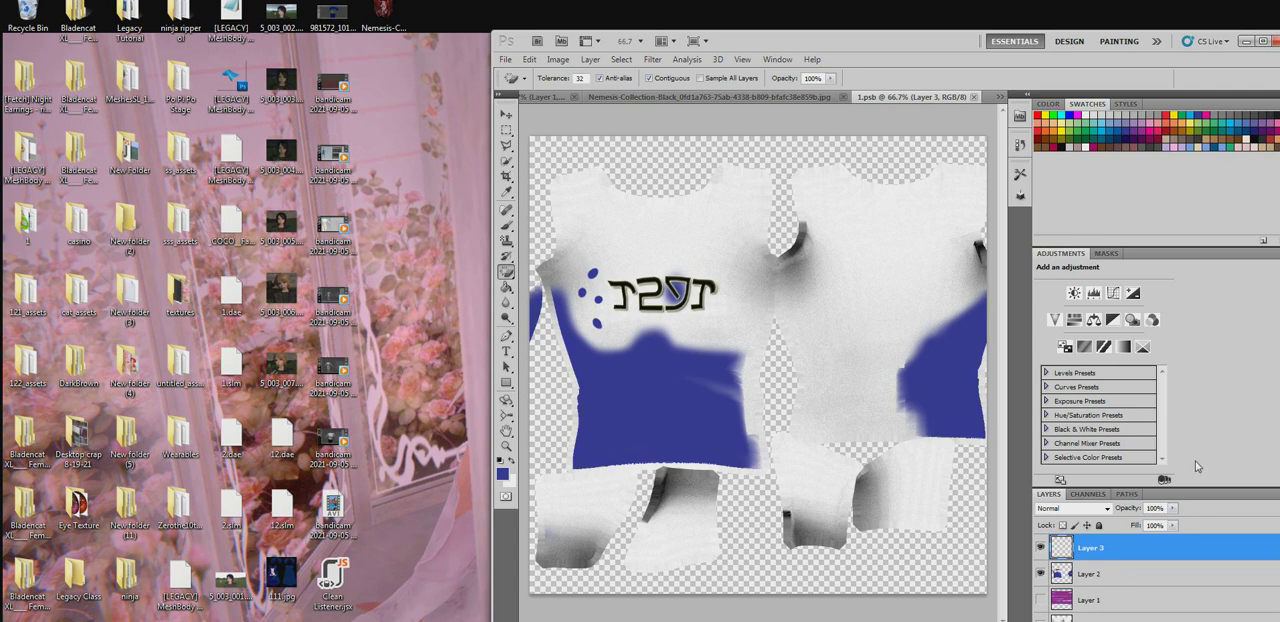
left_click(506, 226)
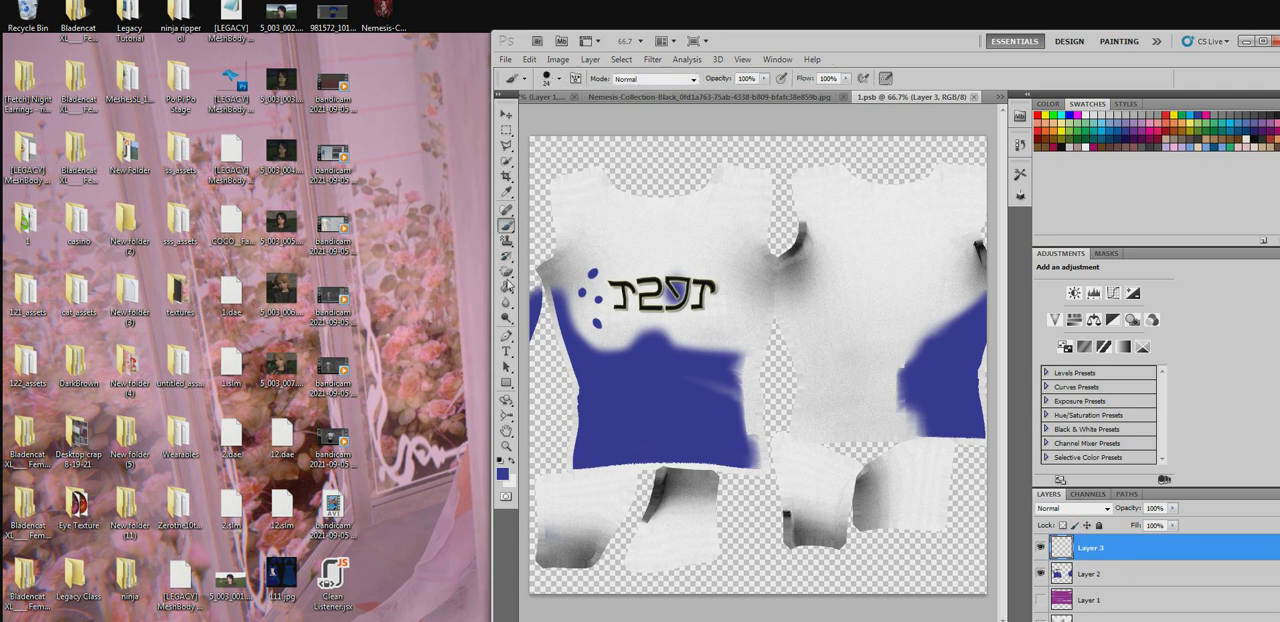
mouse_move(629, 257)
left_mouse_down()
mouse_move(766, 262)
mouse_move(549, 286)
mouse_move(832, 282)
left_mouse_up()
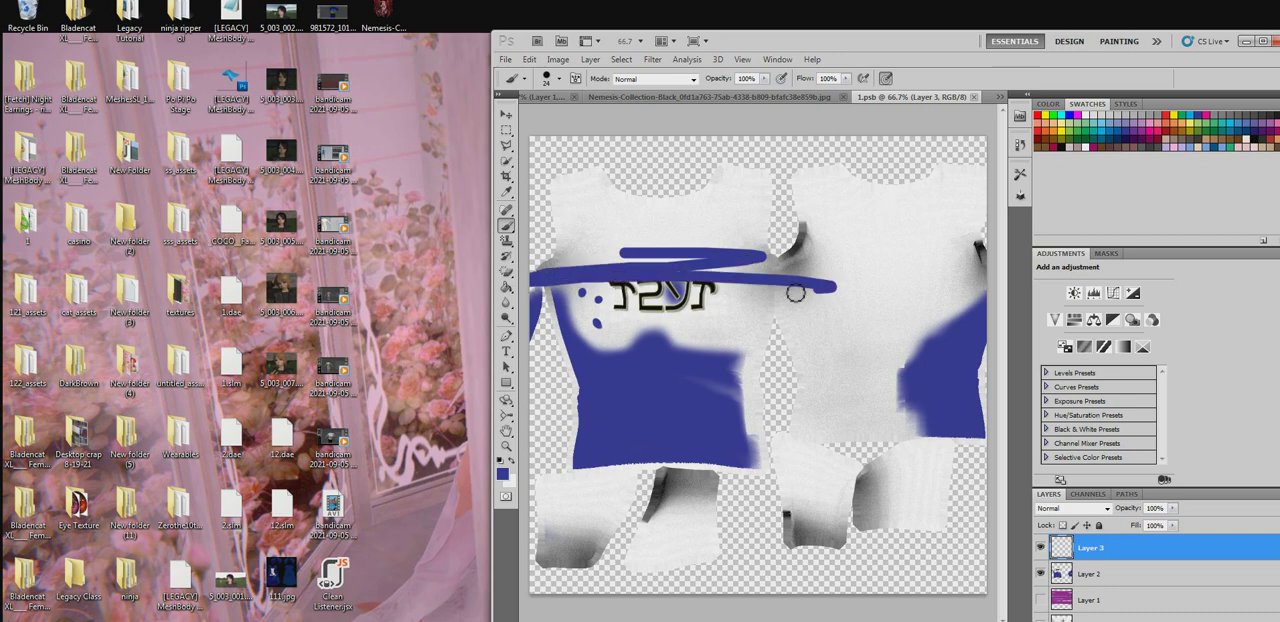
right_click(795, 293)
left_click(879, 161)
left_click_drag(879, 161, 883, 161)
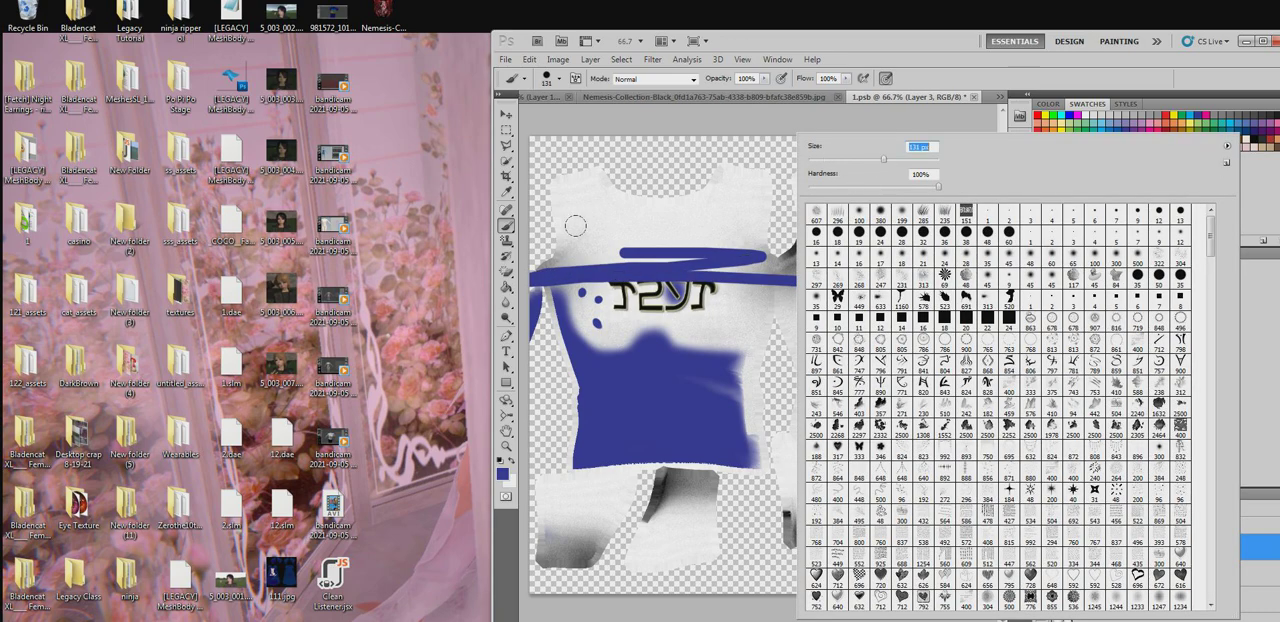
mouse_move(594, 228)
left_mouse_down()
mouse_move(927, 225)
mouse_move(43, 171)
mouse_move(890, 149)
mouse_move(660, 297)
mouse_move(287, 201)
mouse_move(593, 336)
mouse_move(740, 330)
mouse_move(560, 350)
mouse_move(600, 410)
mouse_move(756, 368)
mouse_move(850, 470)
mouse_move(970, 480)
mouse_move(760, 565)
mouse_move(538, 517)
mouse_move(750, 580)
mouse_move(1007, 494)
mouse_move(925, 145)
mouse_move(803, 131)
left_mouse_up()
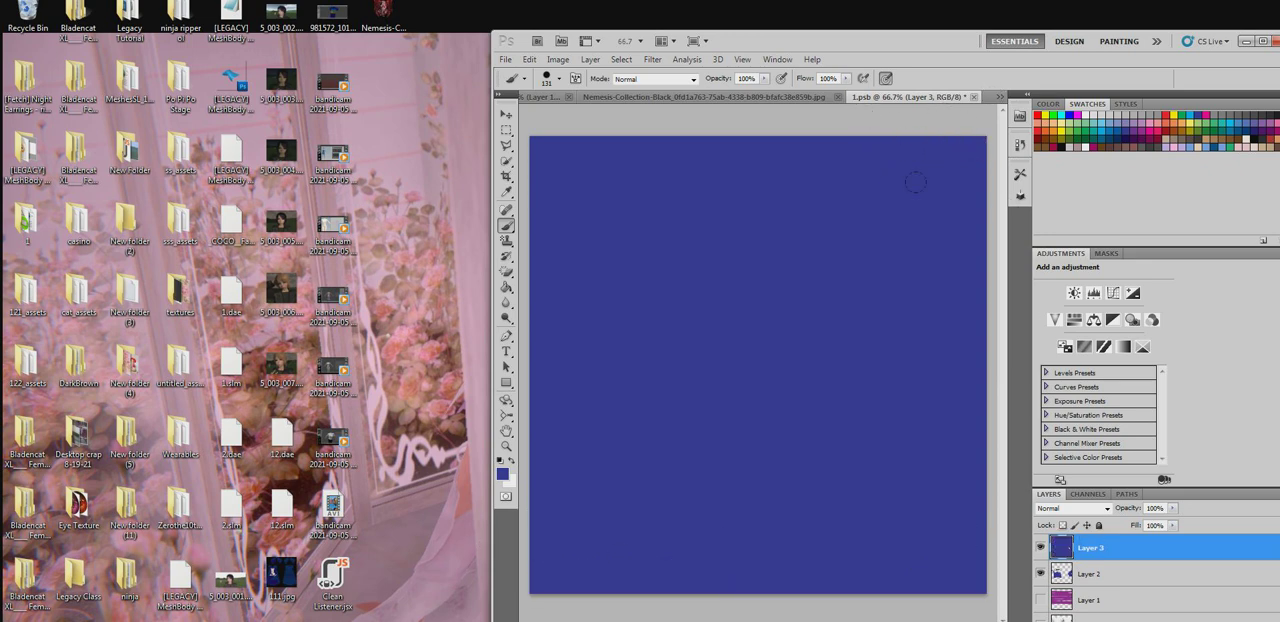
- Set the blend mode of the blue Layer 3 to Multiply, keeping its fill at 100%
left_click(1068, 508)
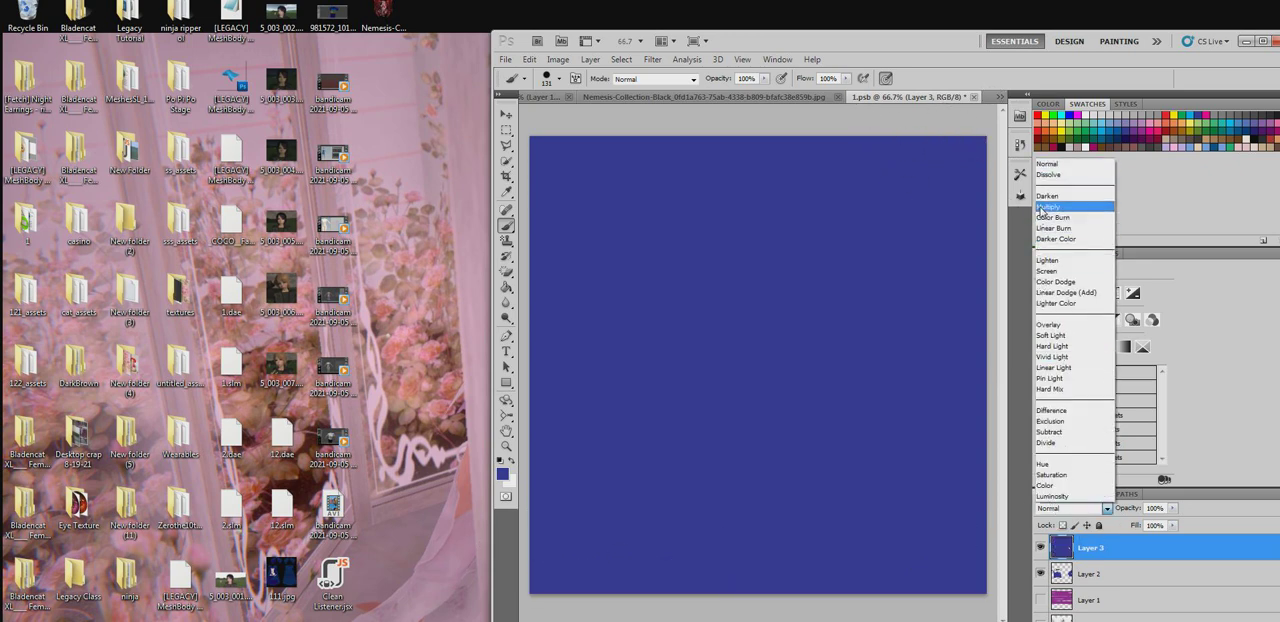
left_click(1070, 210)
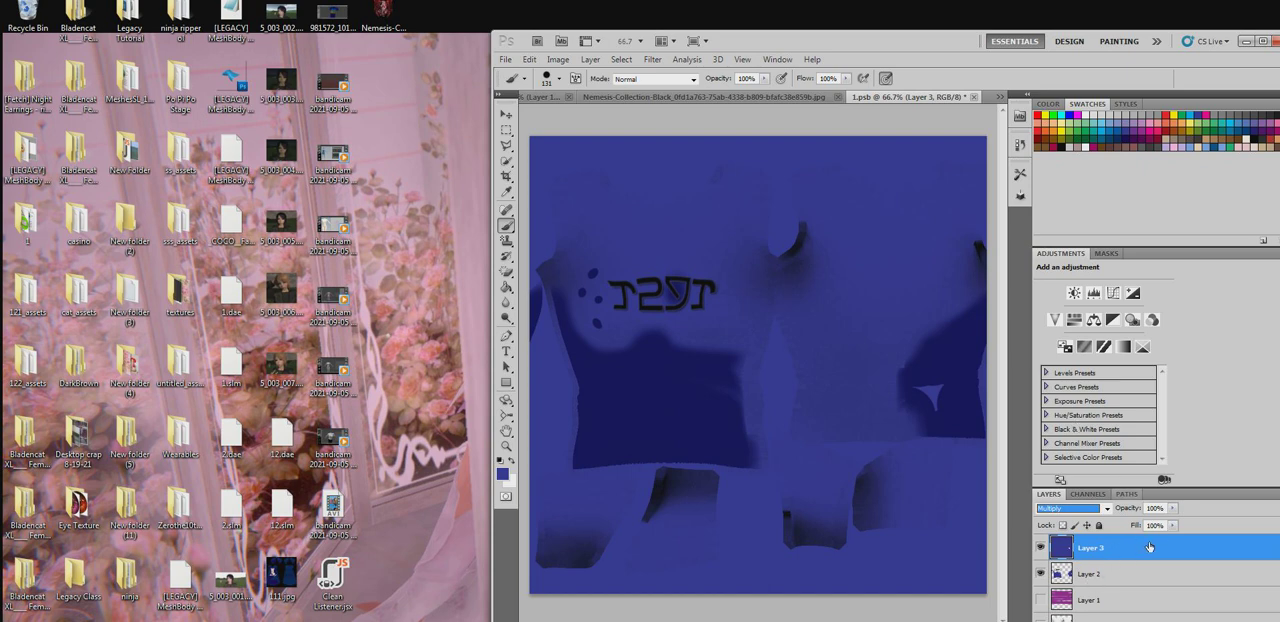
left_click(1173, 525)
mouse_move(1172, 540)
left_mouse_down()
mouse_move(1157, 541)
mouse_move(1177, 541)
left_mouse_up()
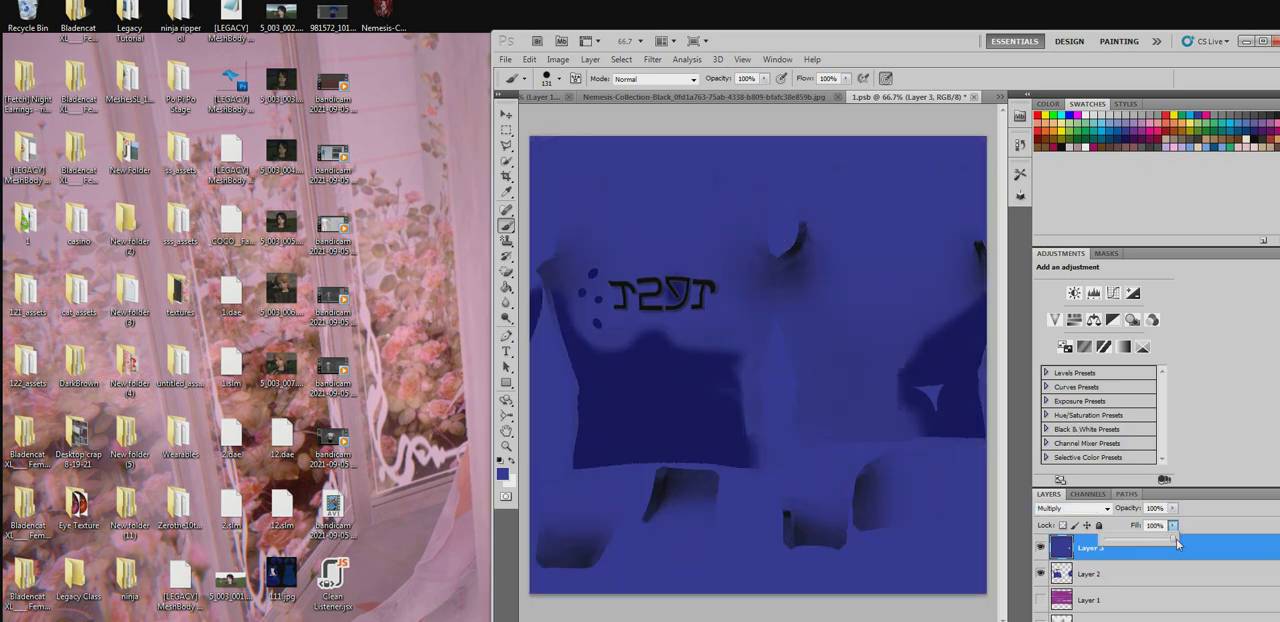
- Hide Layer 2 with the TEST lettering and blue paint in the shirt texture
left_click(1040, 575)
left_click(1040, 575)
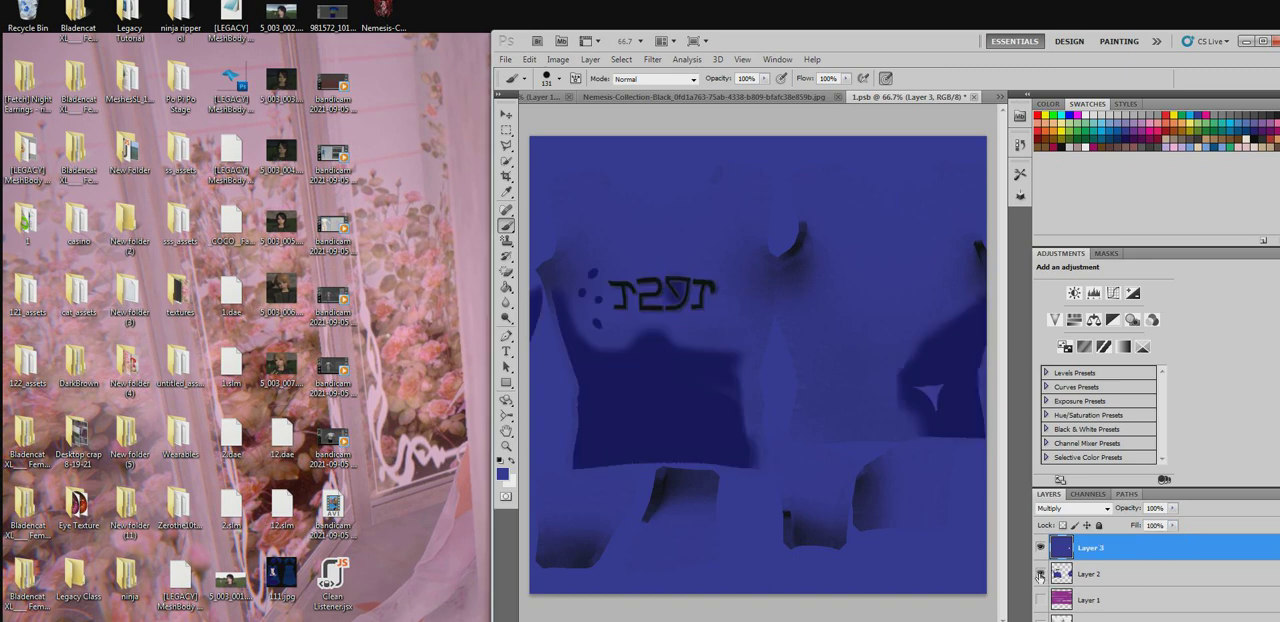
scroll(1040, 578, "down", 1)
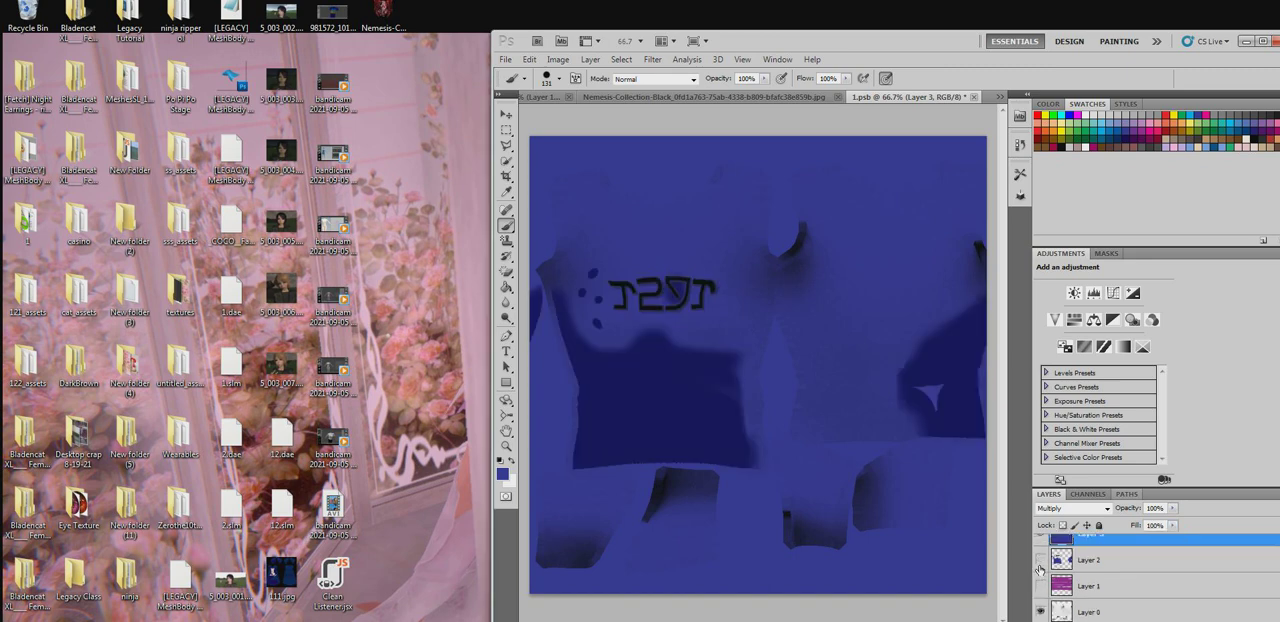
left_click(1040, 569)
left_click_drag(918, 392, 952, 377)
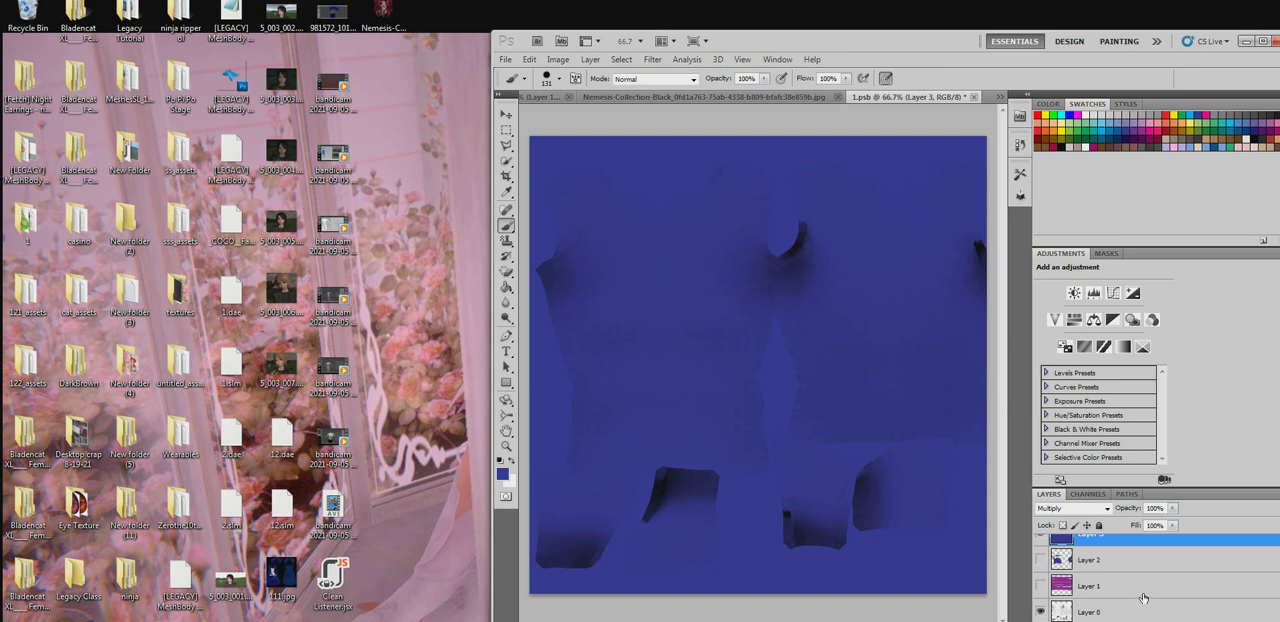
- Lock the transparent pixels of the blue Layer 3, keeping its opacity at 100%
scroll(1143, 598, "up", 1)
left_click(1173, 508)
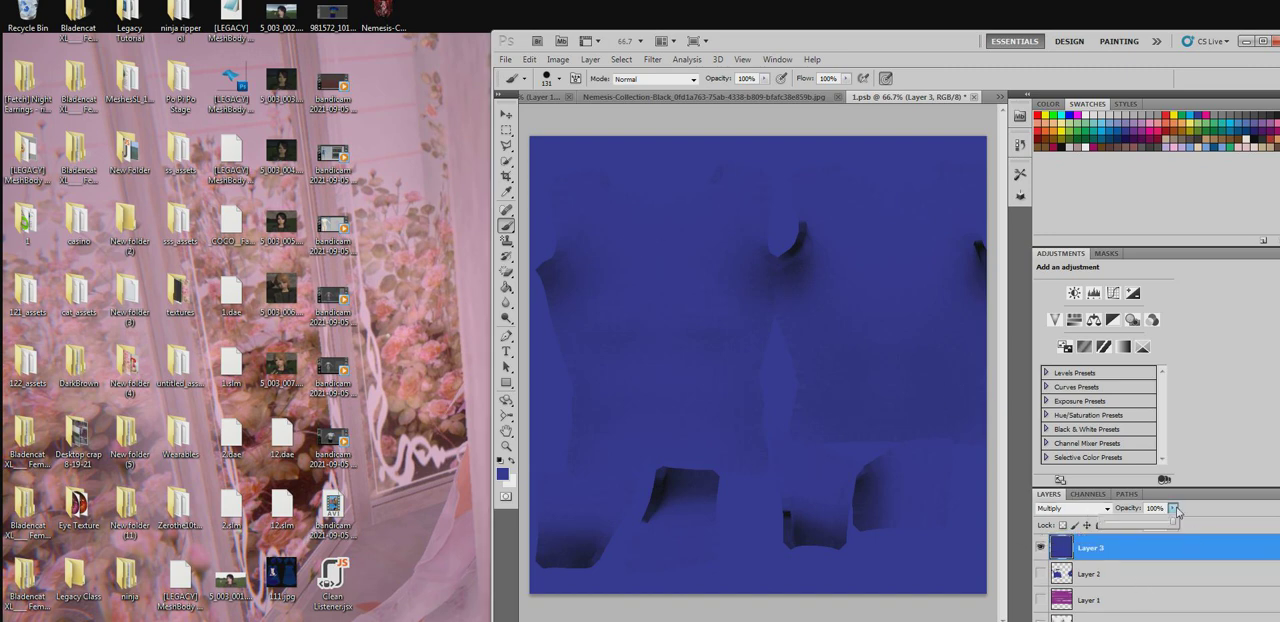
left_click_drag(1156, 527, 1176, 530)
left_click(1101, 553)
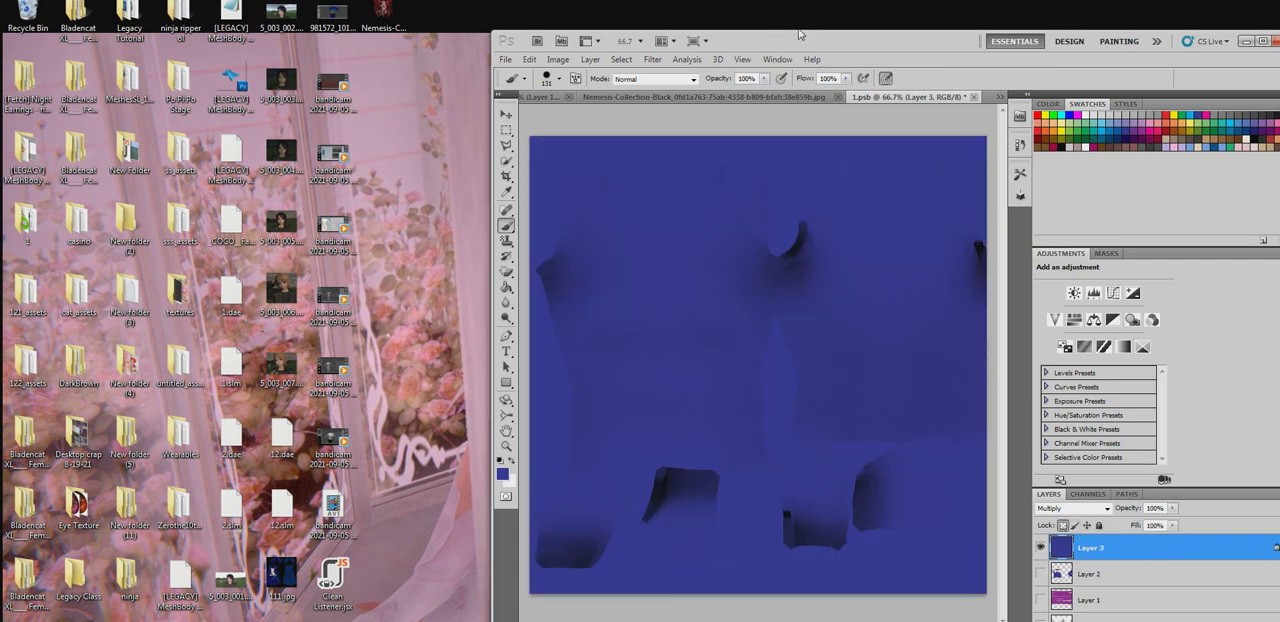
- Add an empty layer above Layer 3 in the shirt texture and close 1.psb, saving its changes
left_click_drag(799, 34, 529, 17)
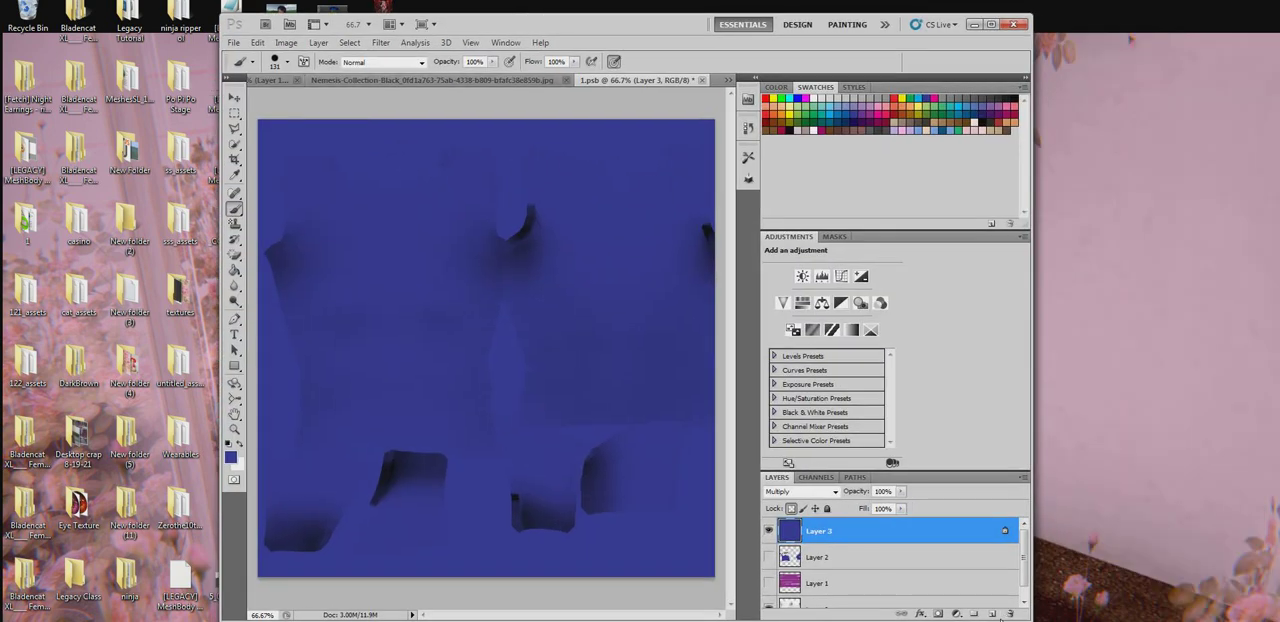
left_click(992, 614)
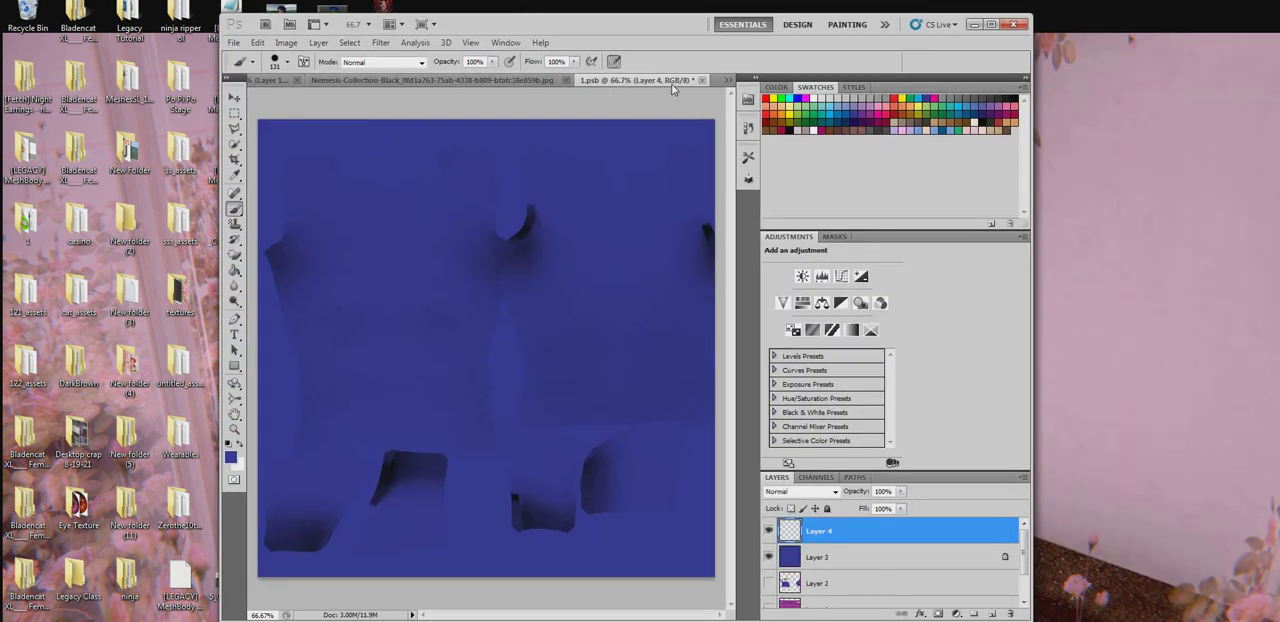
left_click(703, 80)
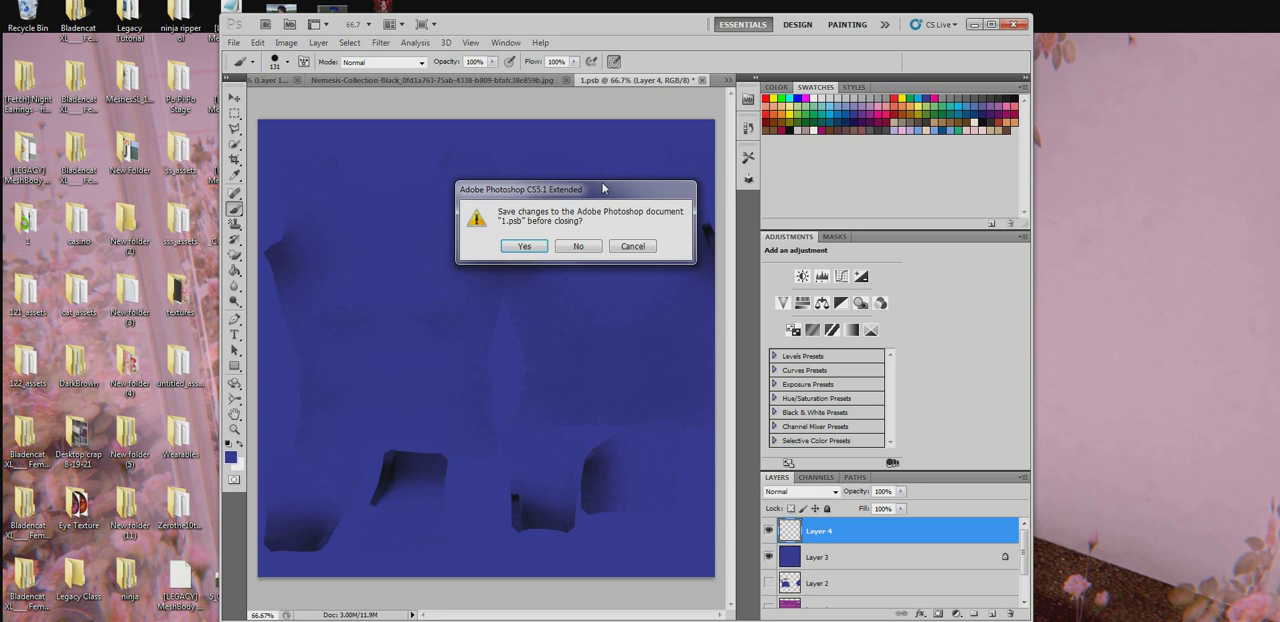
left_click(524, 246)
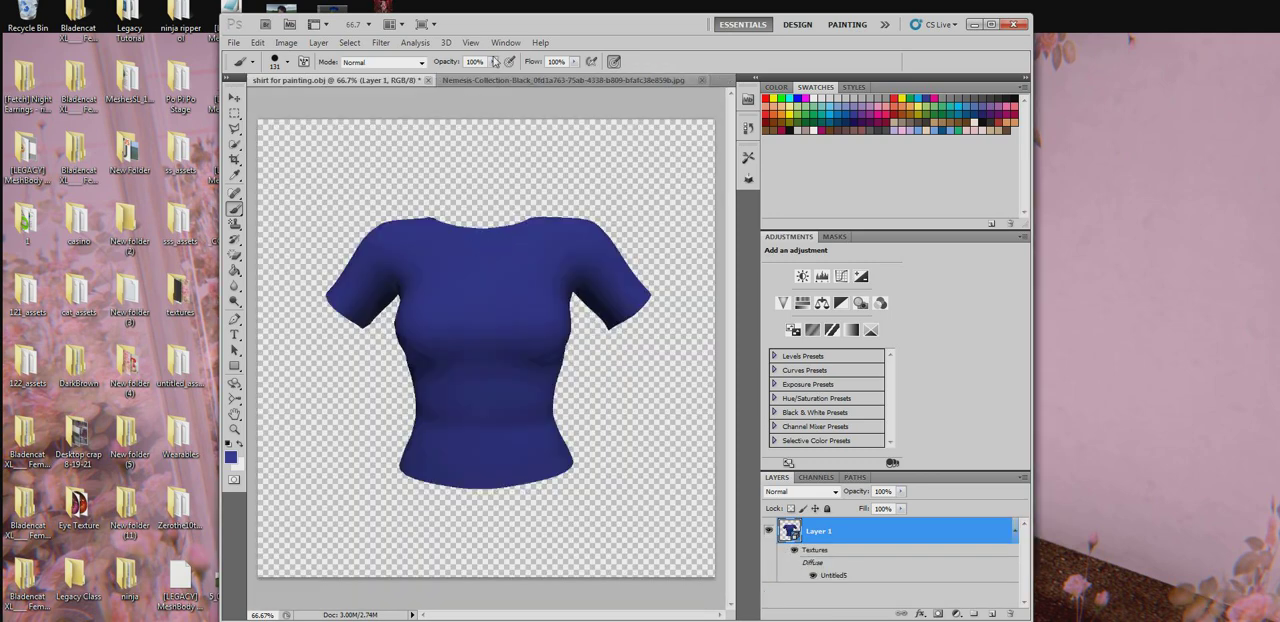
- Place the Nemesis image from the desktop onto the front of the shirt, scaled to 53.09% width and 58.23% height
left_click(474, 81)
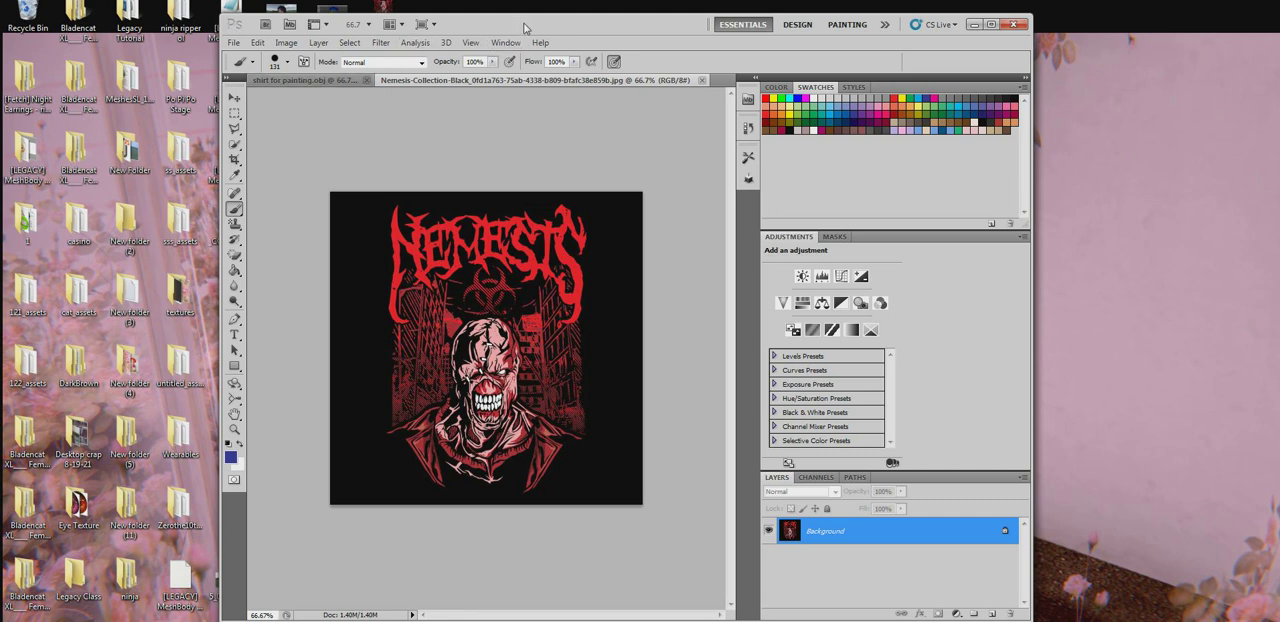
left_click_drag(524, 27, 698, 31)
left_click(465, 90)
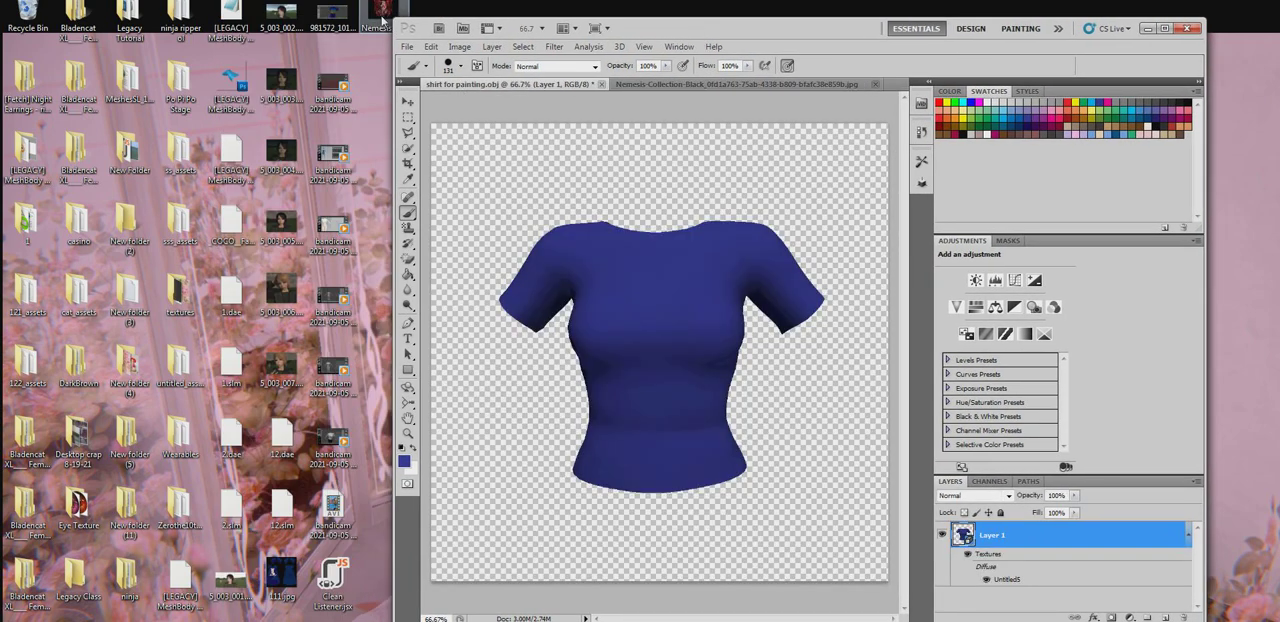
left_click_drag(383, 18, 626, 397)
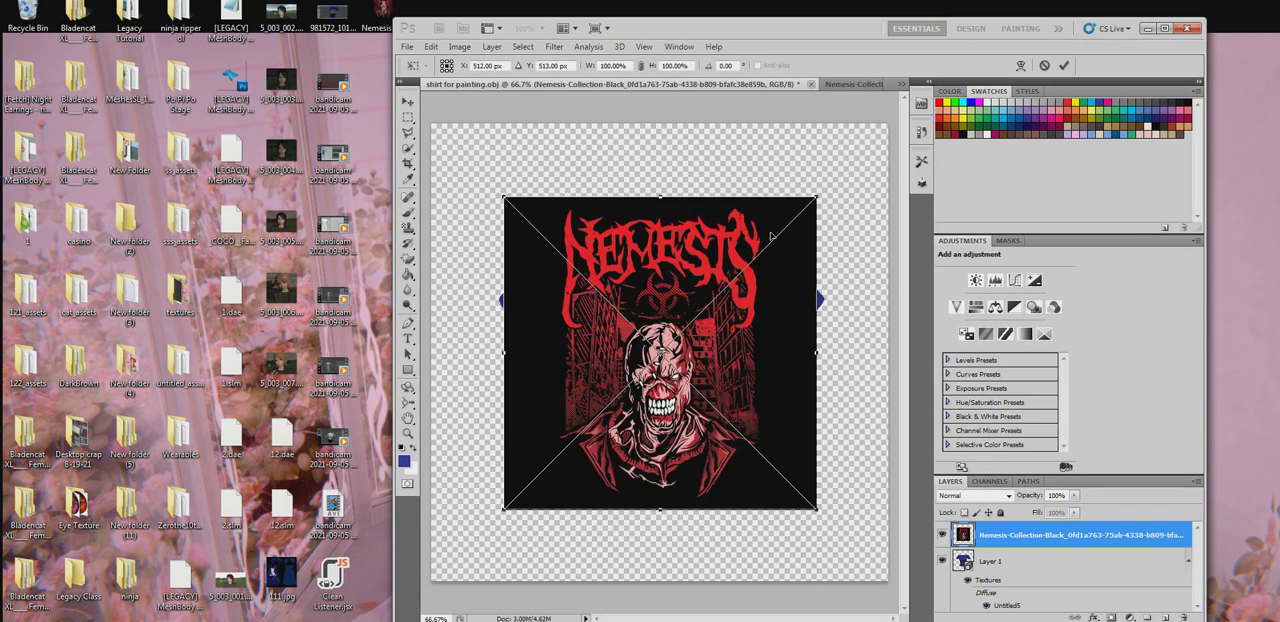
left_click_drag(819, 195, 676, 319)
left_click_drag(600, 358, 663, 303)
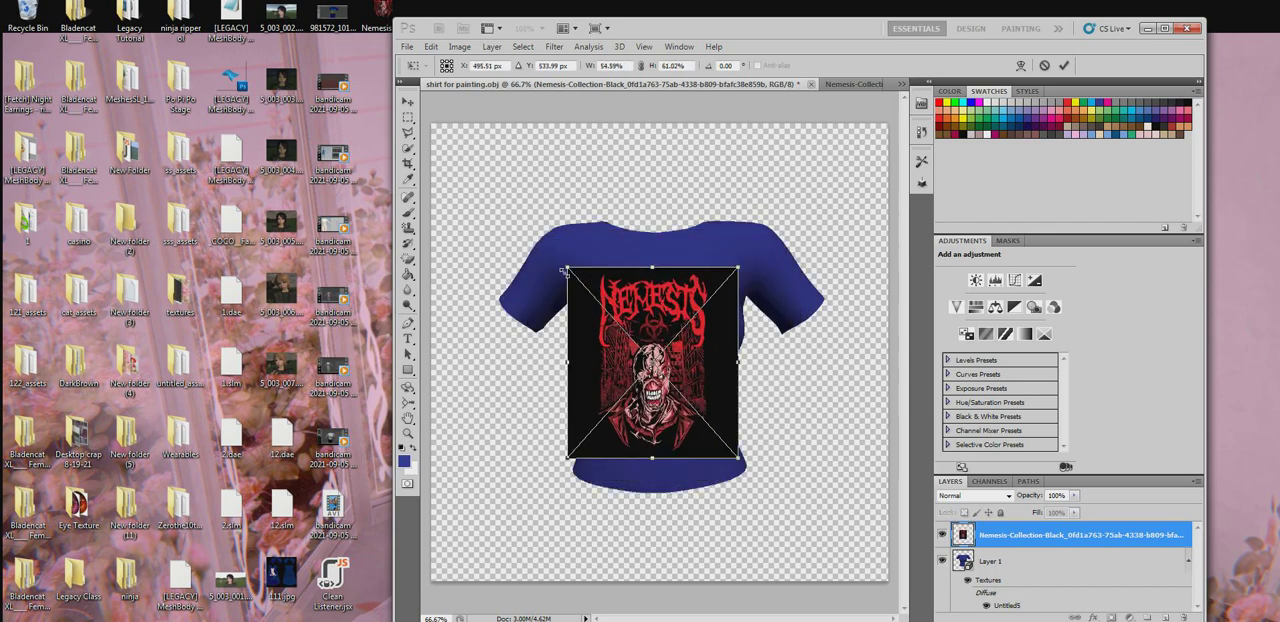
mouse_move(563, 267)
left_mouse_down()
mouse_move(584, 312)
mouse_move(572, 276)
left_mouse_up()
left_click(406, 214)
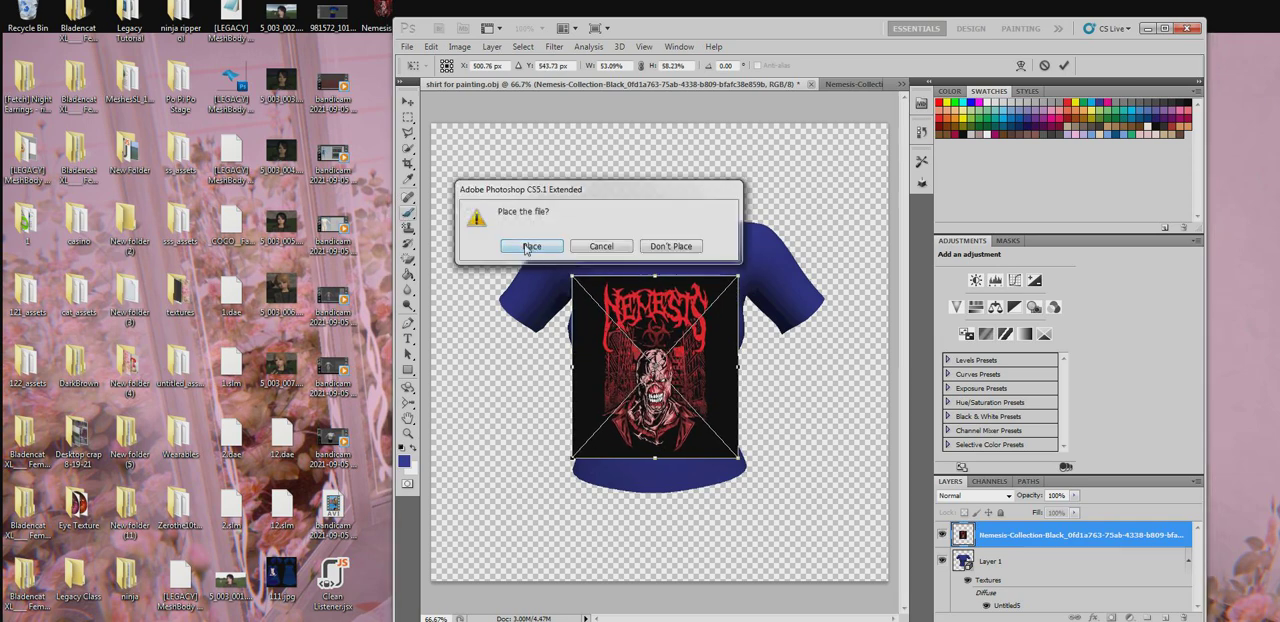
left_click(527, 247)
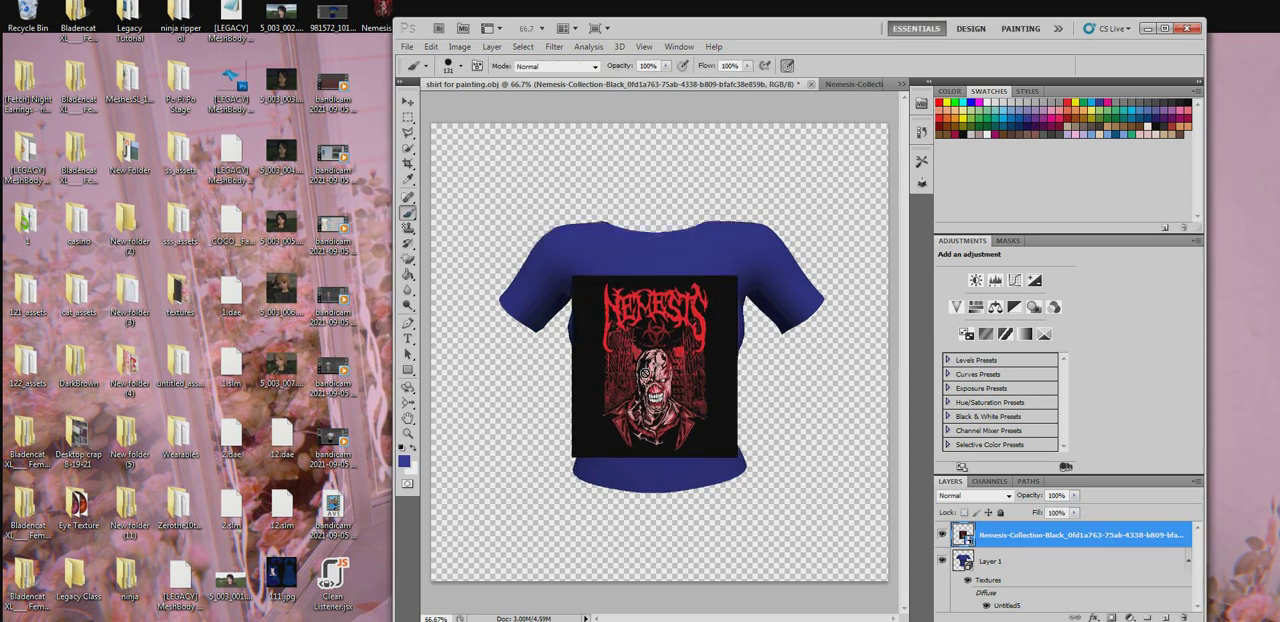
- Try merging the placed Nemesis layer down onto the shirt's Layer 1 and rotate the 3D model to check it
left_click(645, 373)
left_click(577, 255)
right_click(1028, 544)
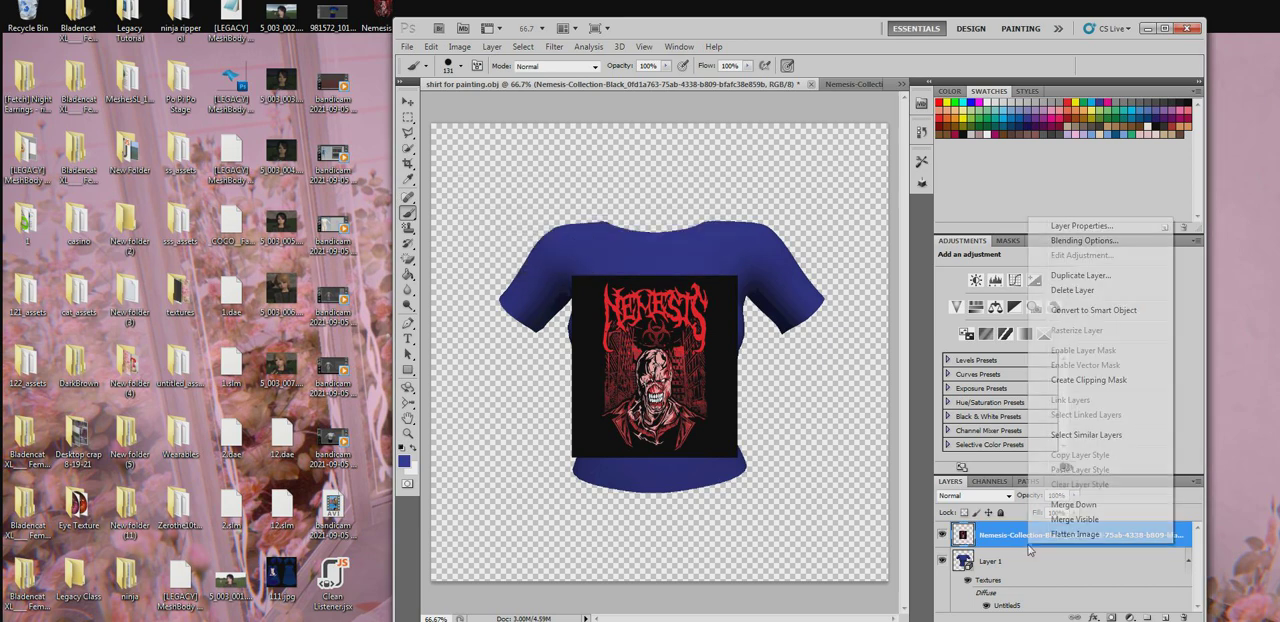
left_click(1066, 508)
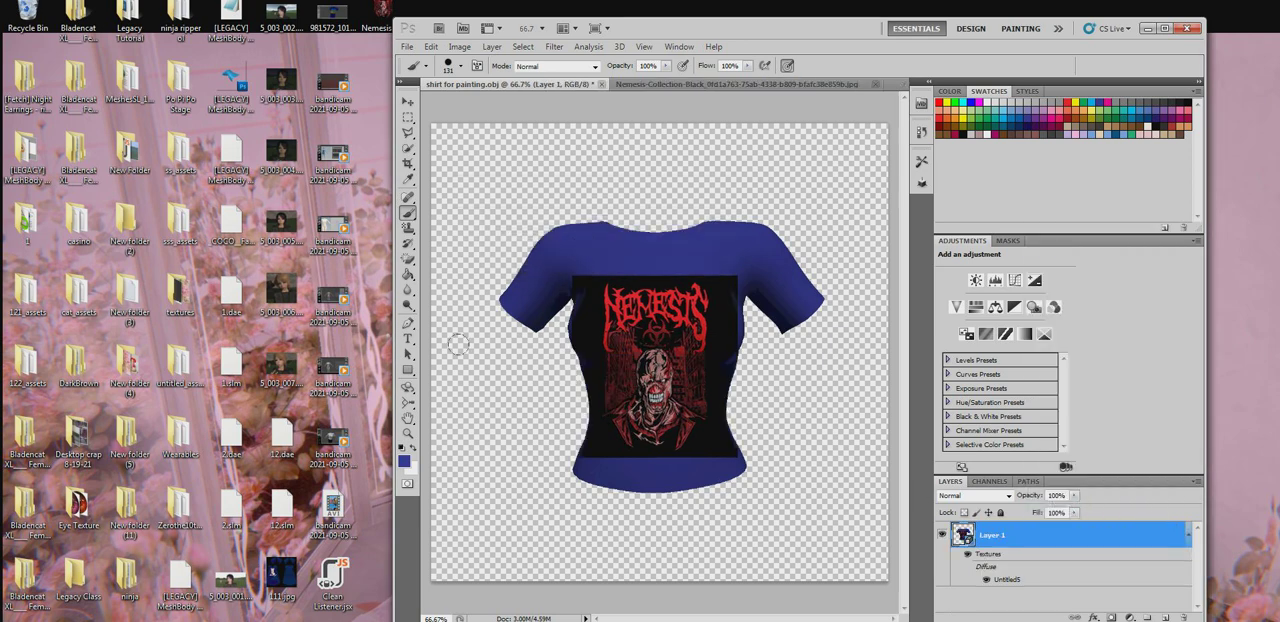
left_click(410, 389)
left_click_drag(620, 381, 645, 355)
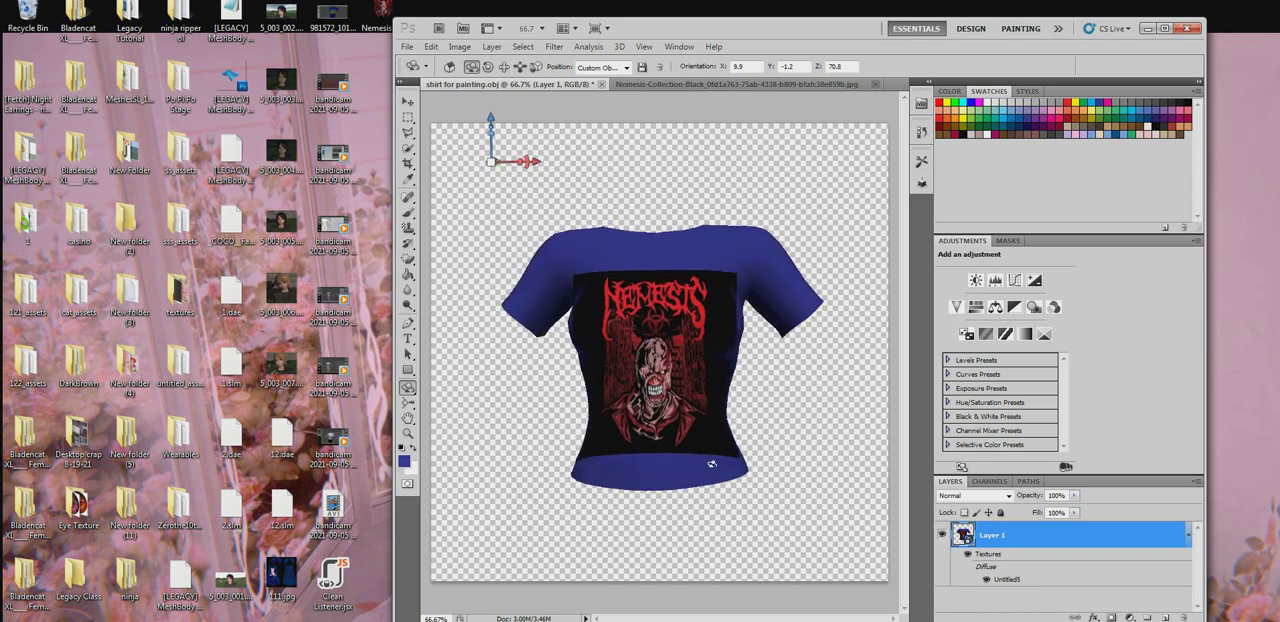
left_click_drag(694, 439, 690, 437)
- Undo the rotation and the merge, and hide the placed Nemesis layer above the shirt
key("ctrl+alt+z")
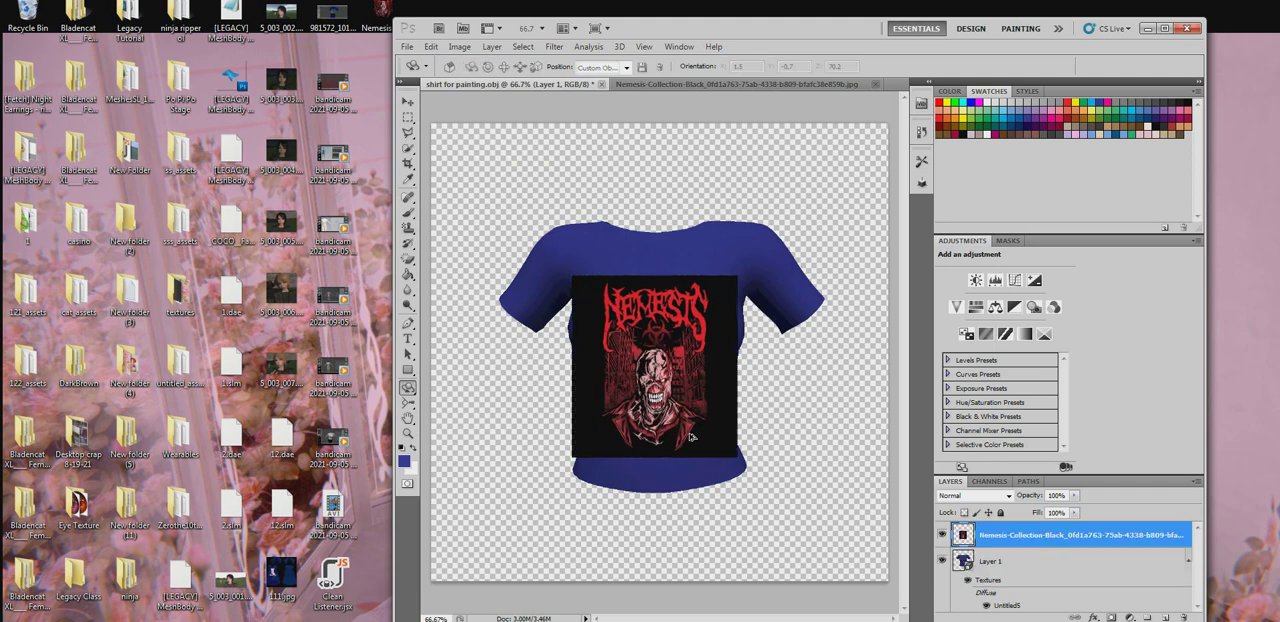
left_click(942, 536)
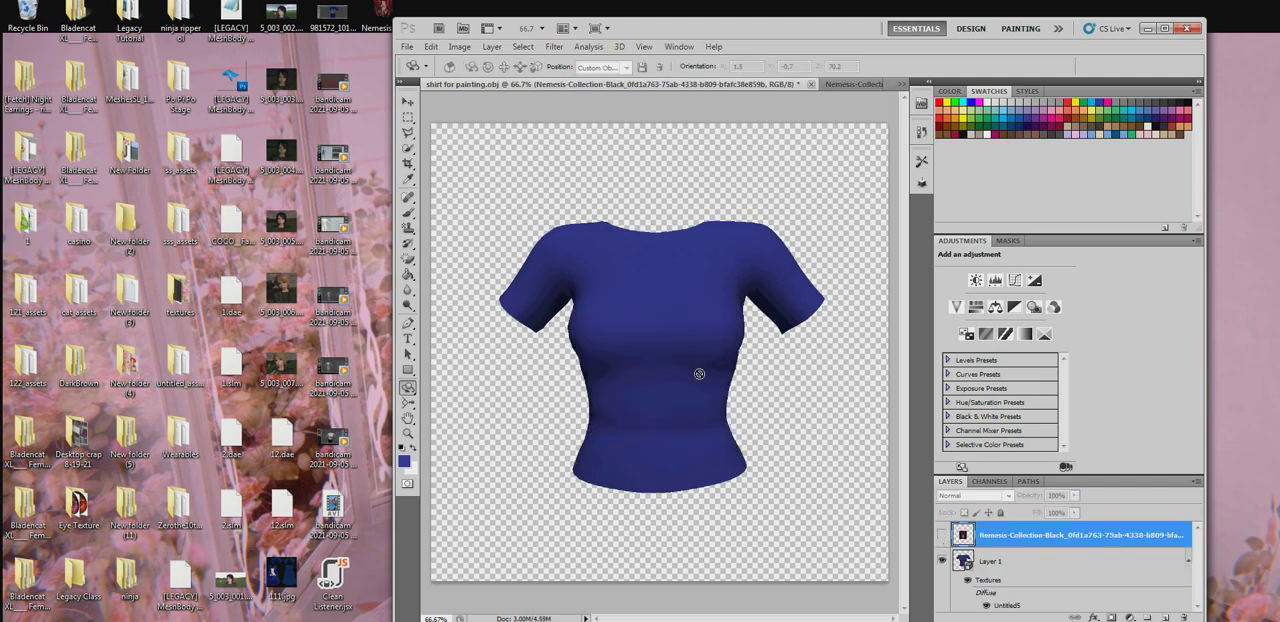
- Try erasing the black background in the separate Nemesis image with the Magic Eraser at tolerance 32, and undo it
left_click(870, 86)
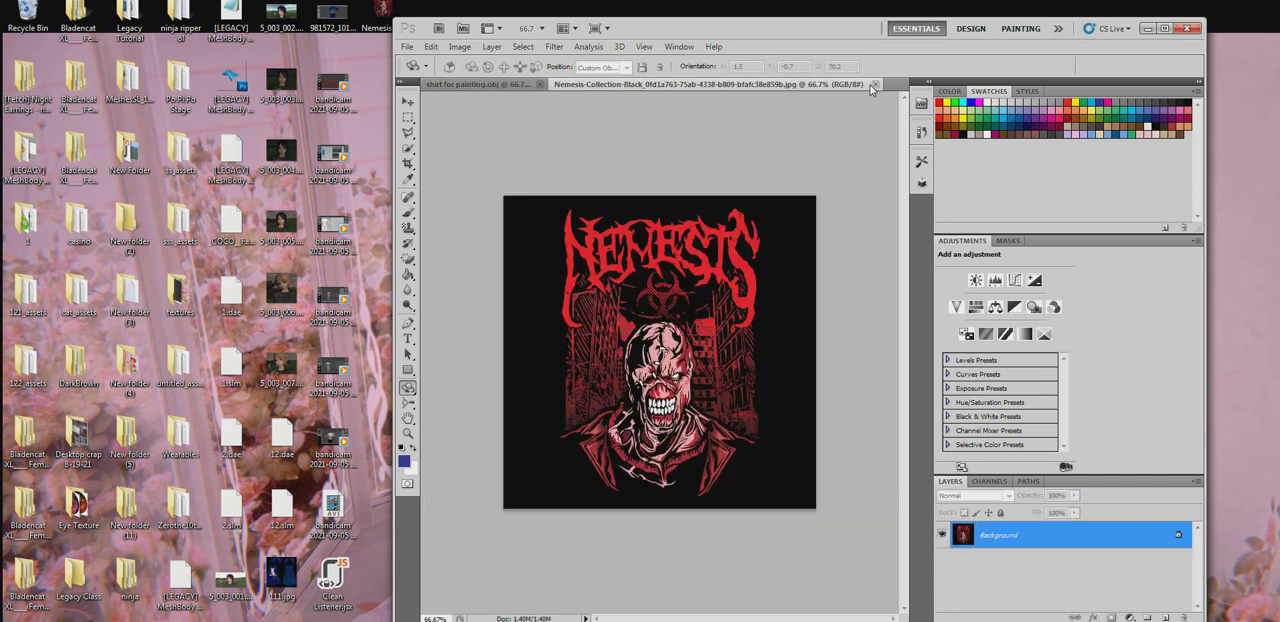
left_click(408, 258)
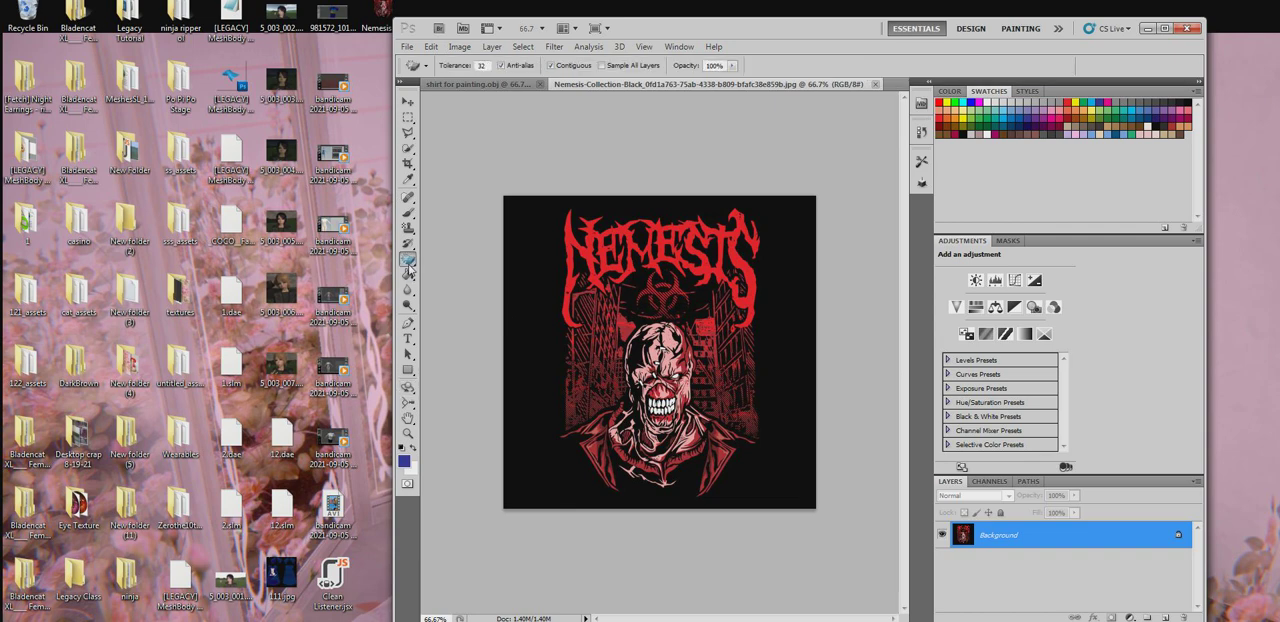
left_click(480, 287)
left_click(529, 294)
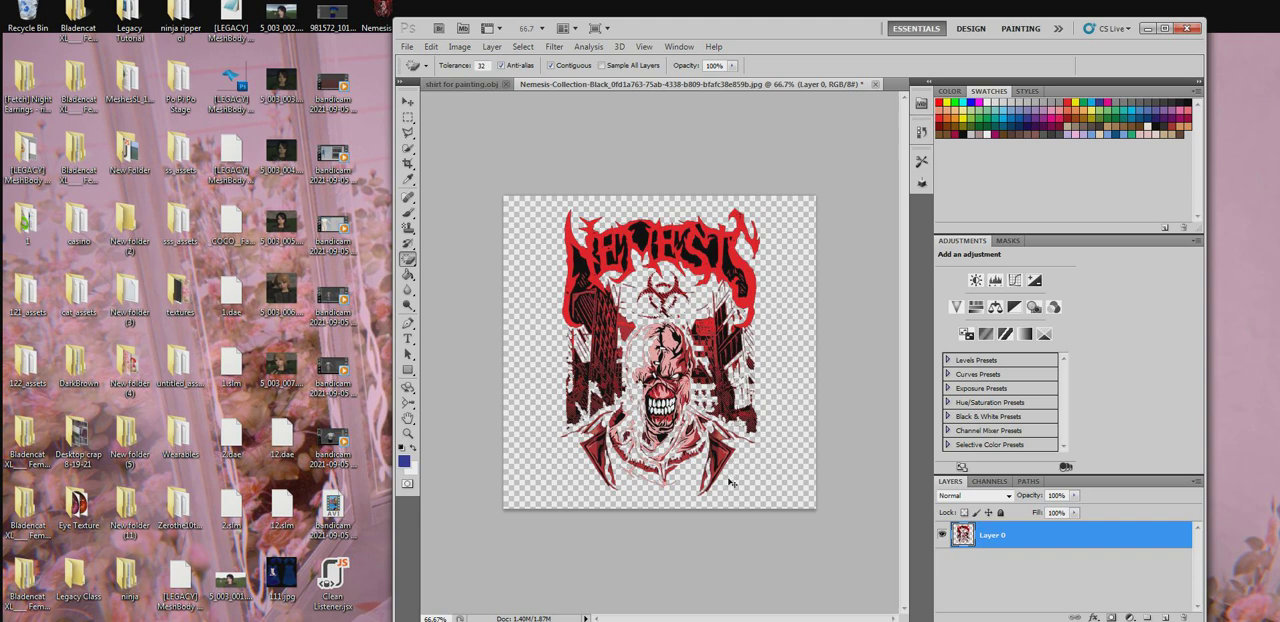
key("ctrl+z")
left_click(783, 476)
key("ctrl+z")
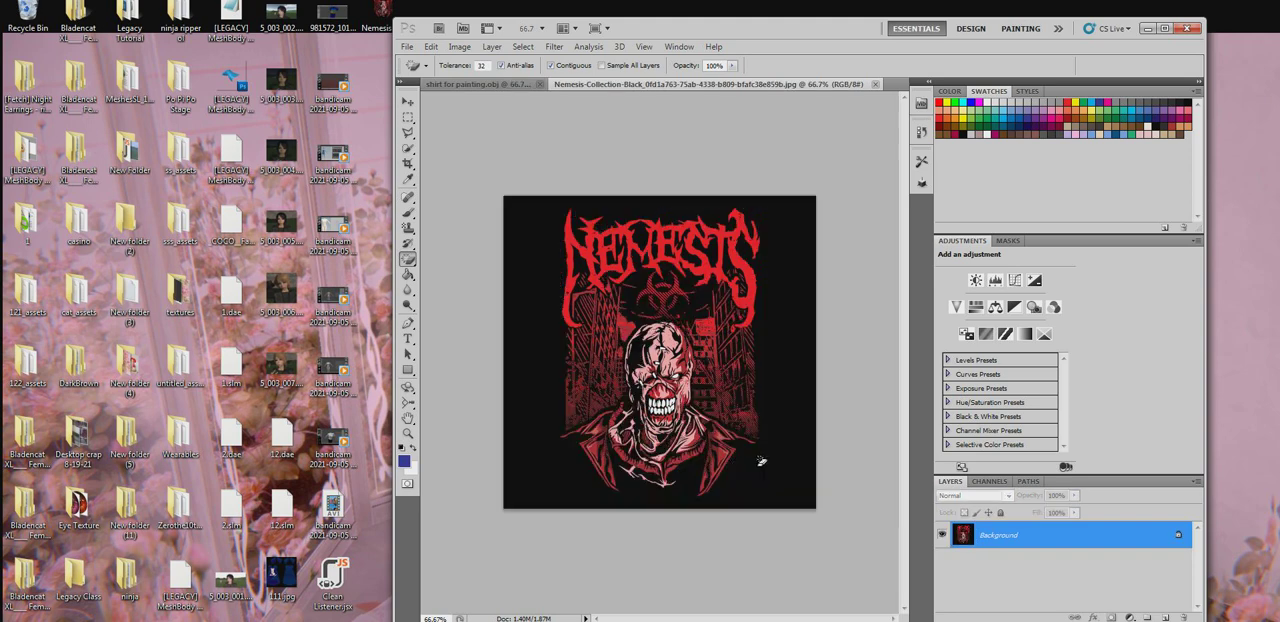
- Sample the Nemesis image's black as background color and erase it with a 170 px Background Eraser, Discontiguous limits and 68% tolerance
left_click(408, 260)
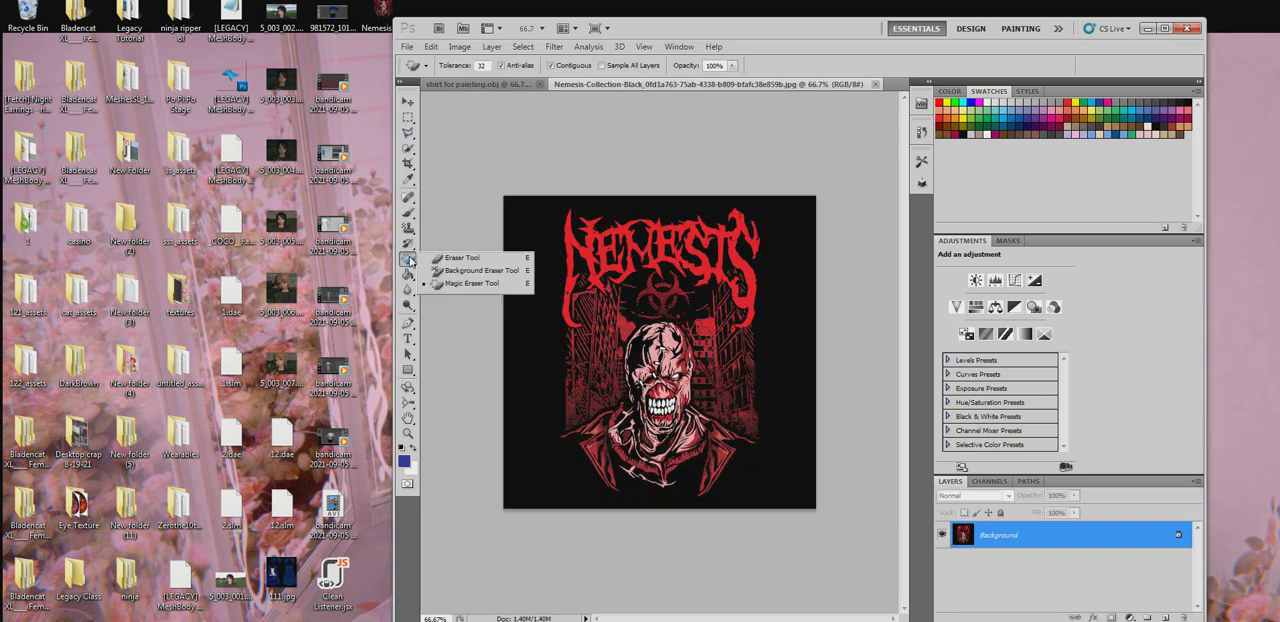
left_click(470, 271)
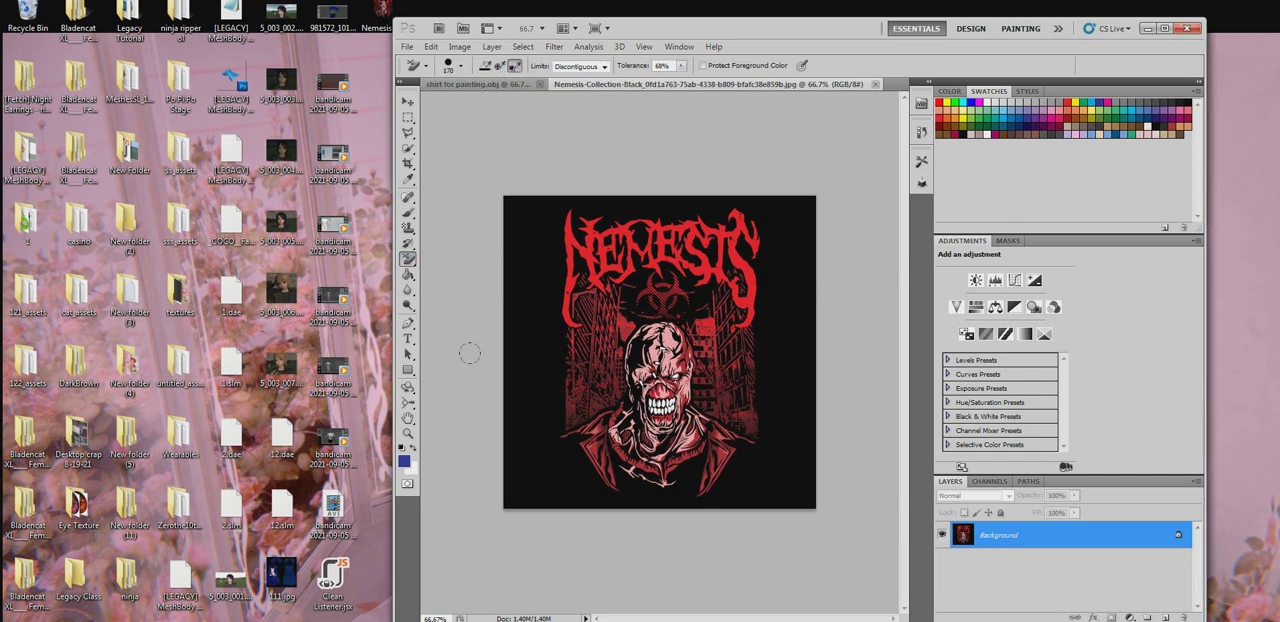
left_click(408, 179)
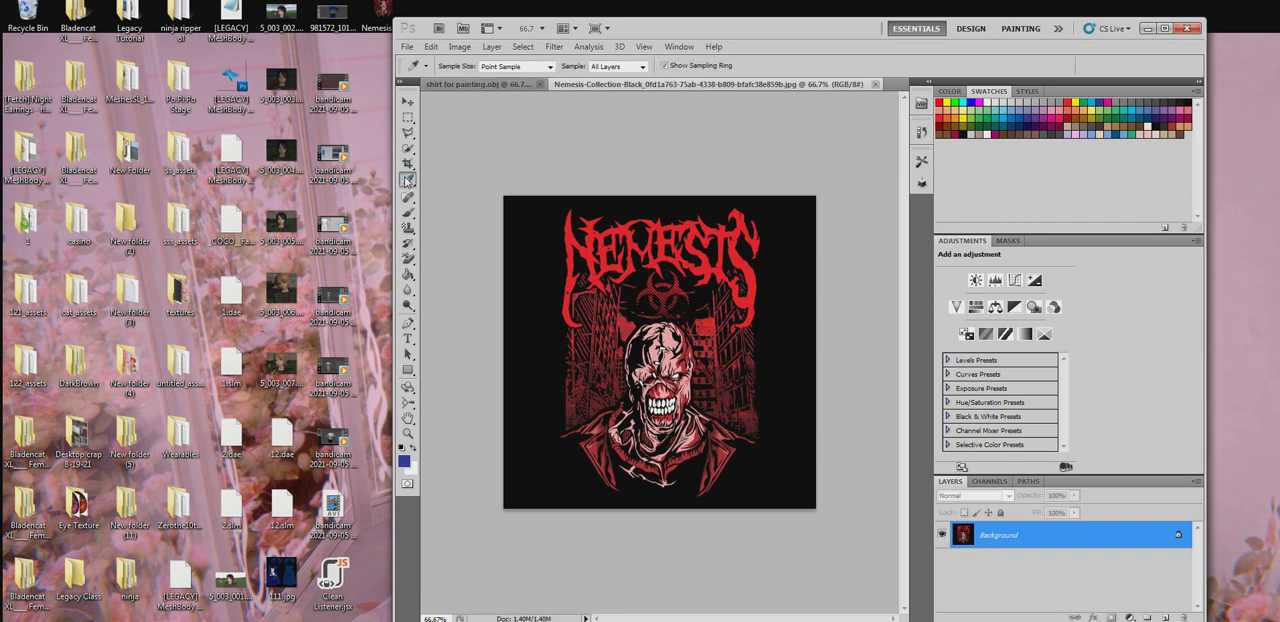
left_click(536, 253)
left_click(414, 452)
left_click(408, 262)
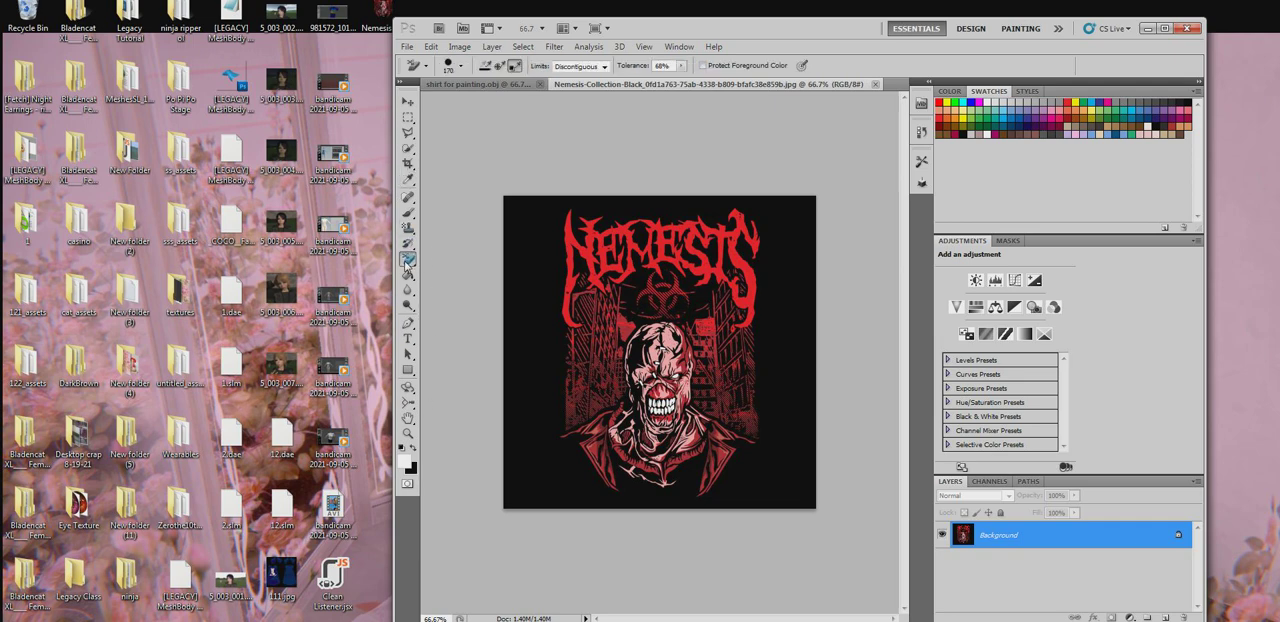
mouse_move(490, 235)
left_mouse_down()
mouse_move(560, 240)
mouse_move(530, 255)
mouse_move(540, 270)
mouse_move(520, 300)
mouse_move(790, 250)
mouse_move(760, 370)
mouse_move(640, 380)
mouse_move(520, 335)
mouse_move(610, 470)
mouse_move(515, 435)
mouse_move(565, 500)
mouse_move(780, 440)
mouse_move(740, 490)
mouse_move(630, 505)
left_mouse_up()
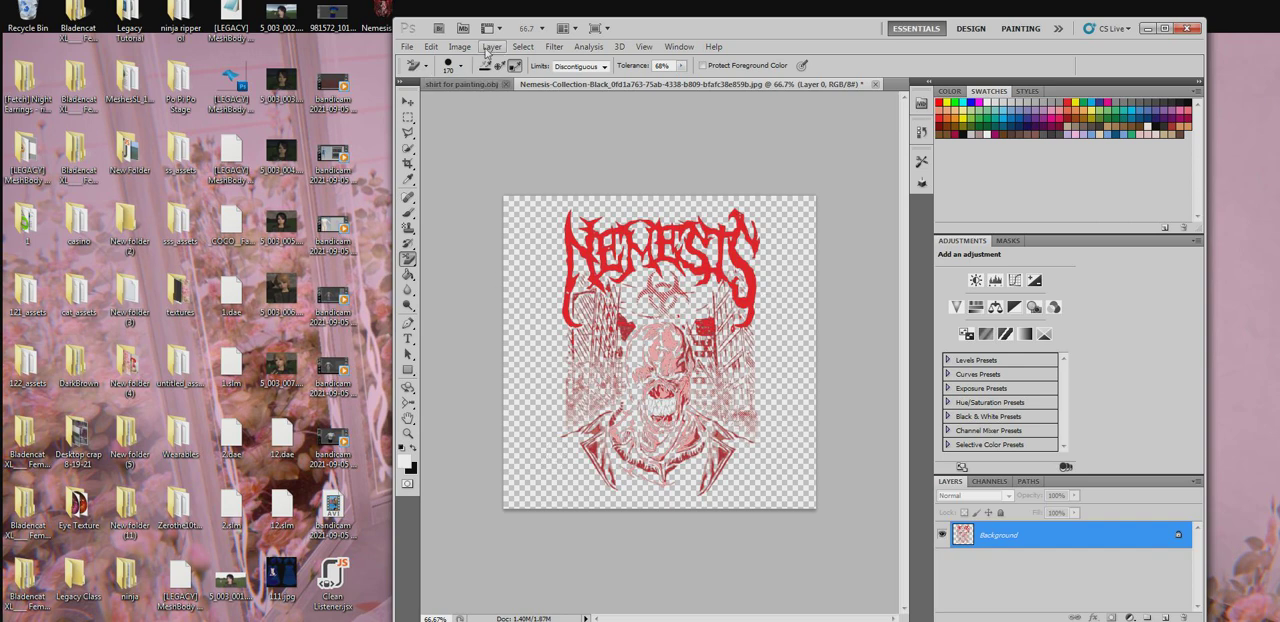
- Select the whole canvas of the Nemesis image, nudge the artwork slightly with the Move tool and copy it
left_click(523, 47)
left_click(537, 60)
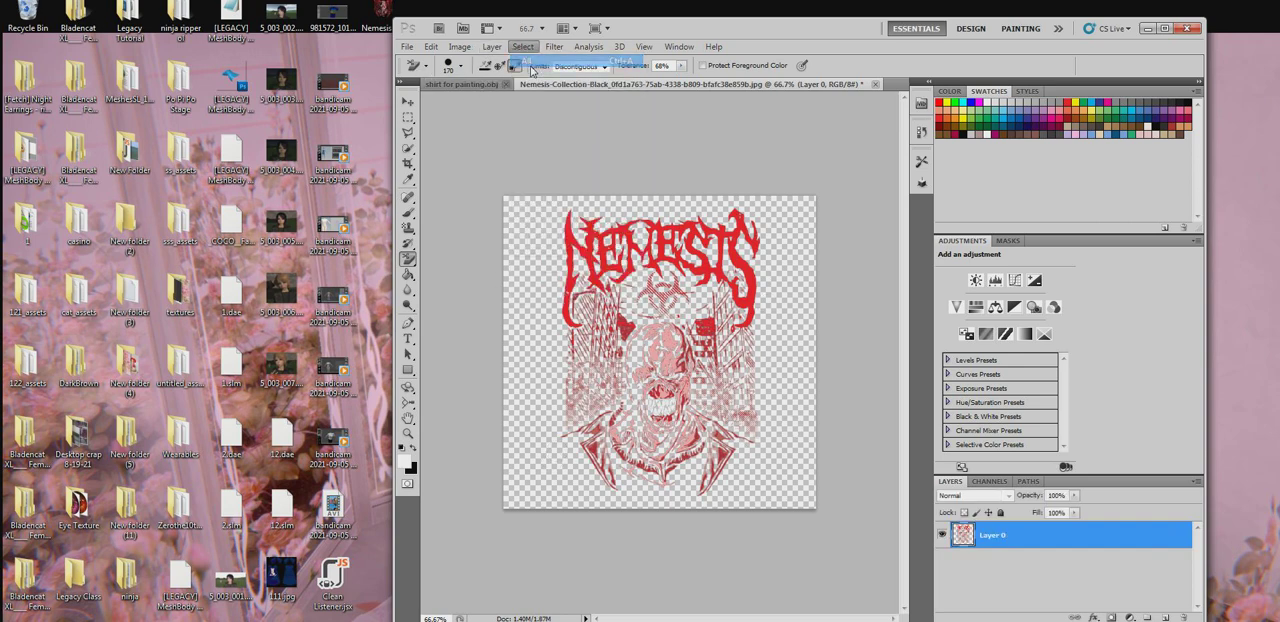
left_click(409, 102)
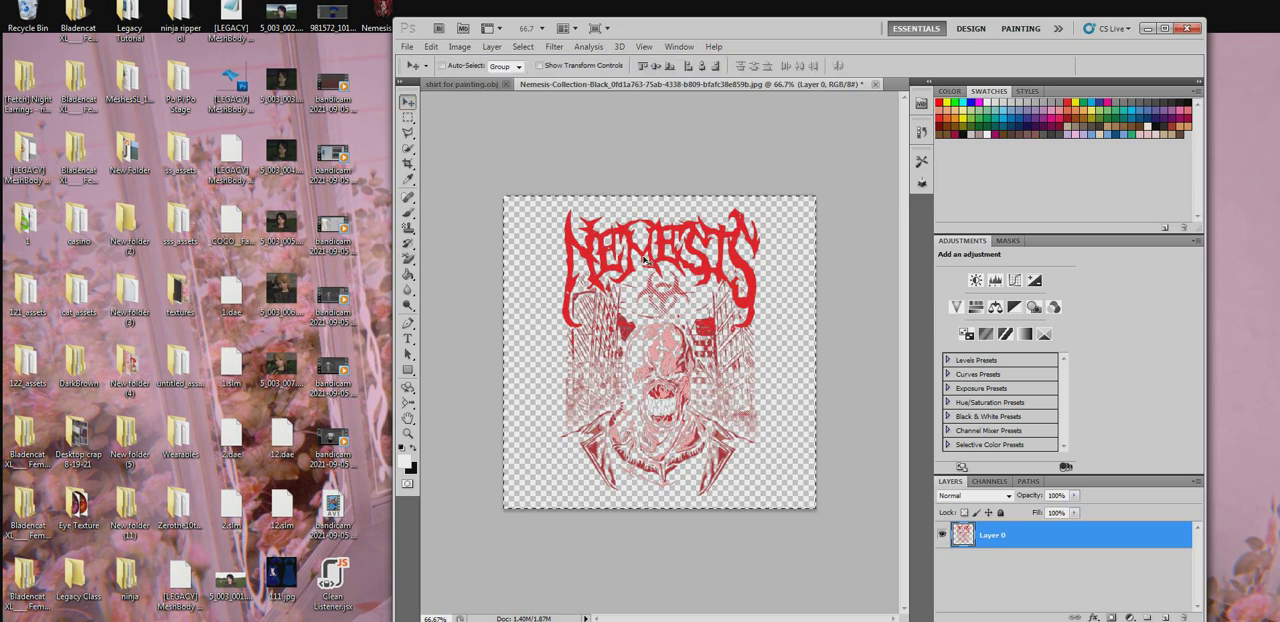
mouse_move(645, 260)
left_mouse_down()
mouse_move(665, 261)
mouse_move(634, 259)
left_mouse_up()
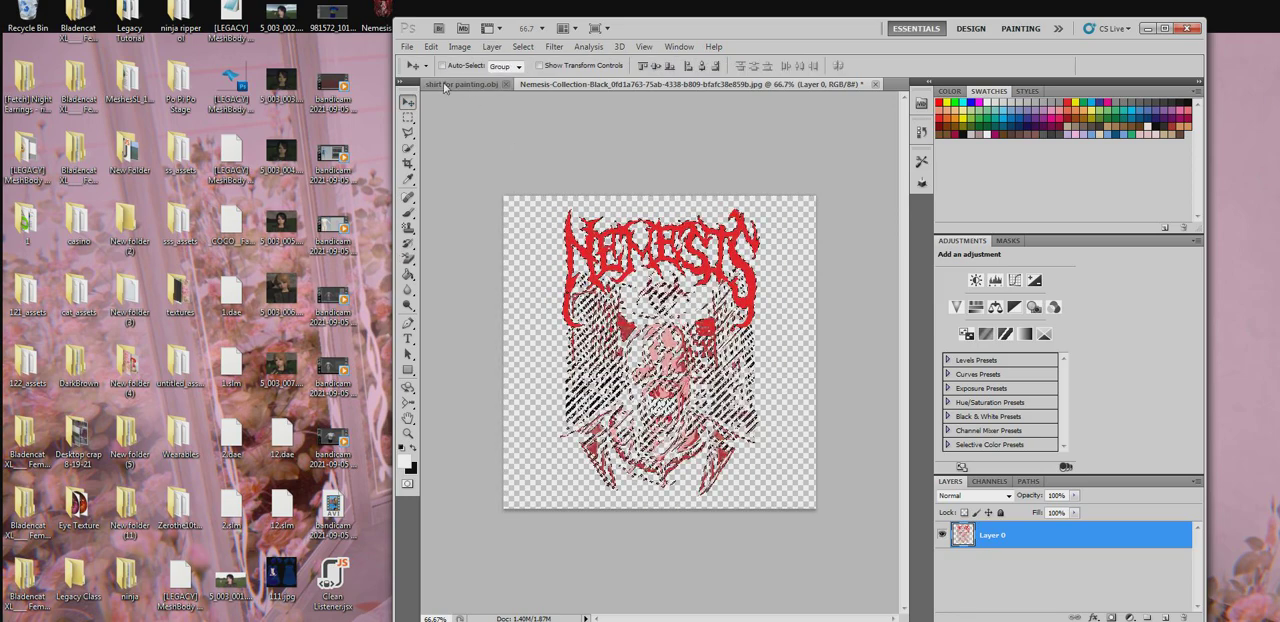
left_click(407, 47)
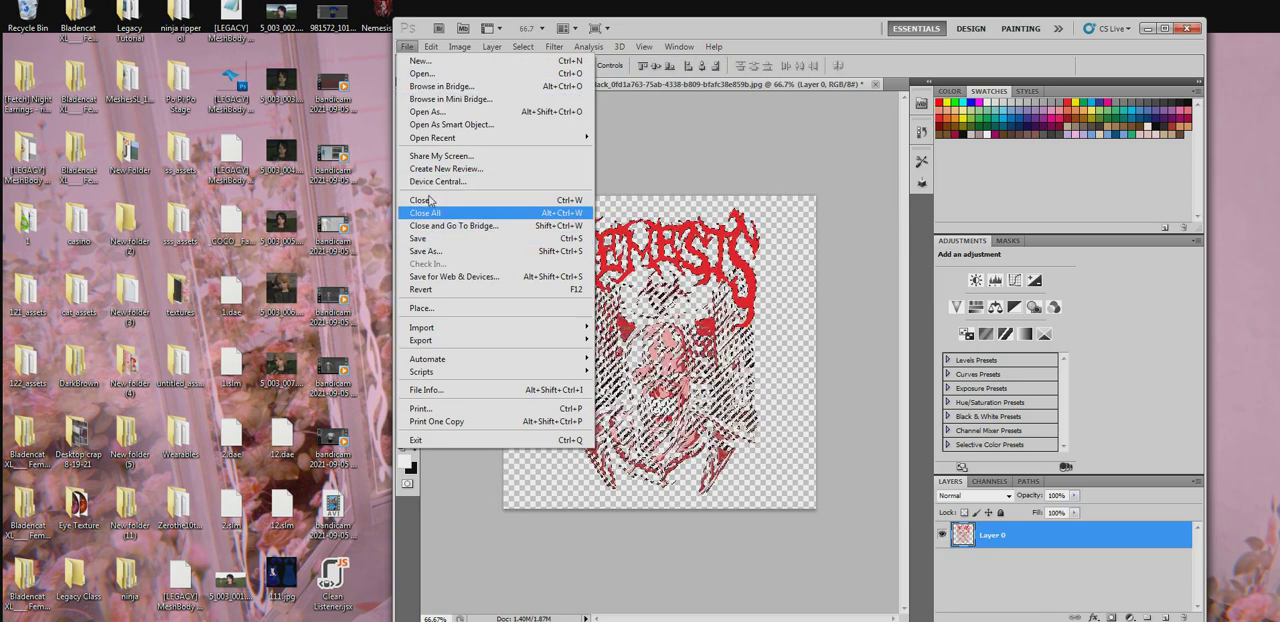
mouse_move(436, 49)
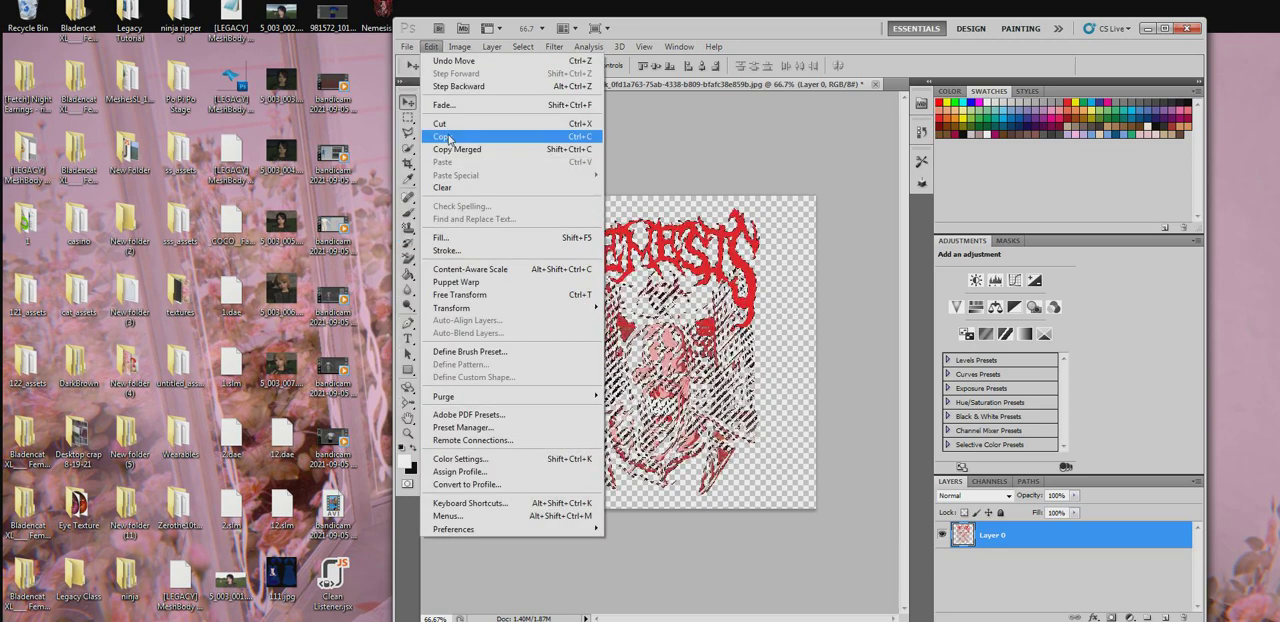
left_click(446, 137)
- Paste the background-free Nemesis artwork into the shirt for painting.obj document as a new layer
left_click(458, 84)
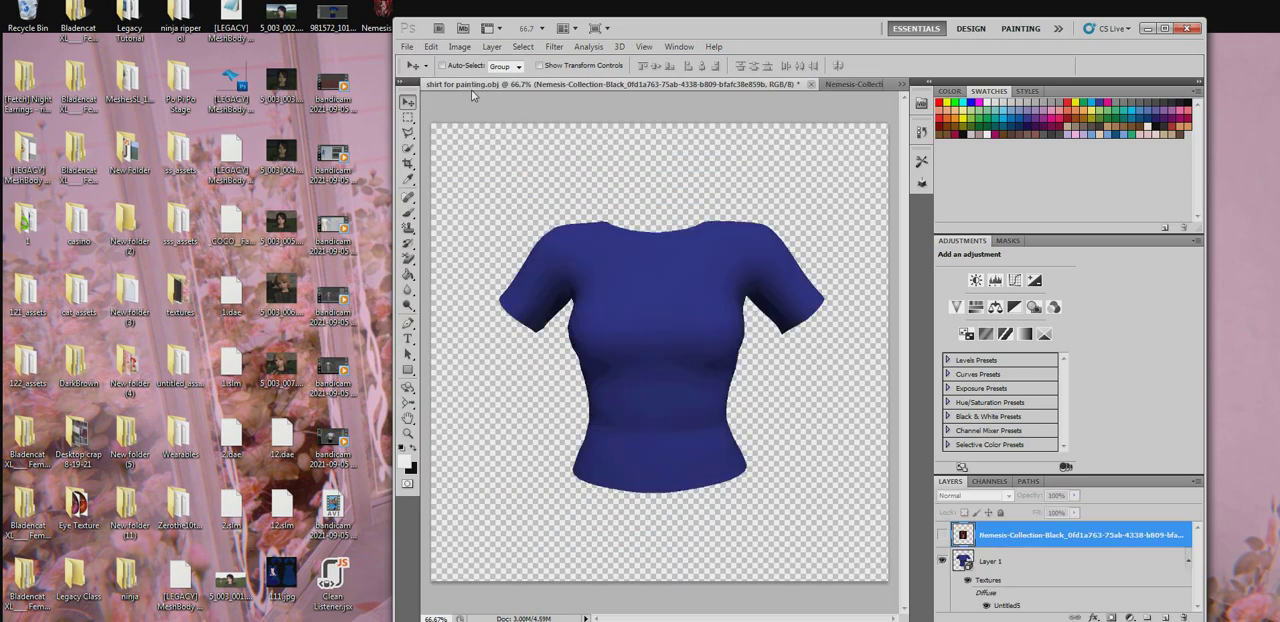
left_click(431, 47)
left_click(444, 162)
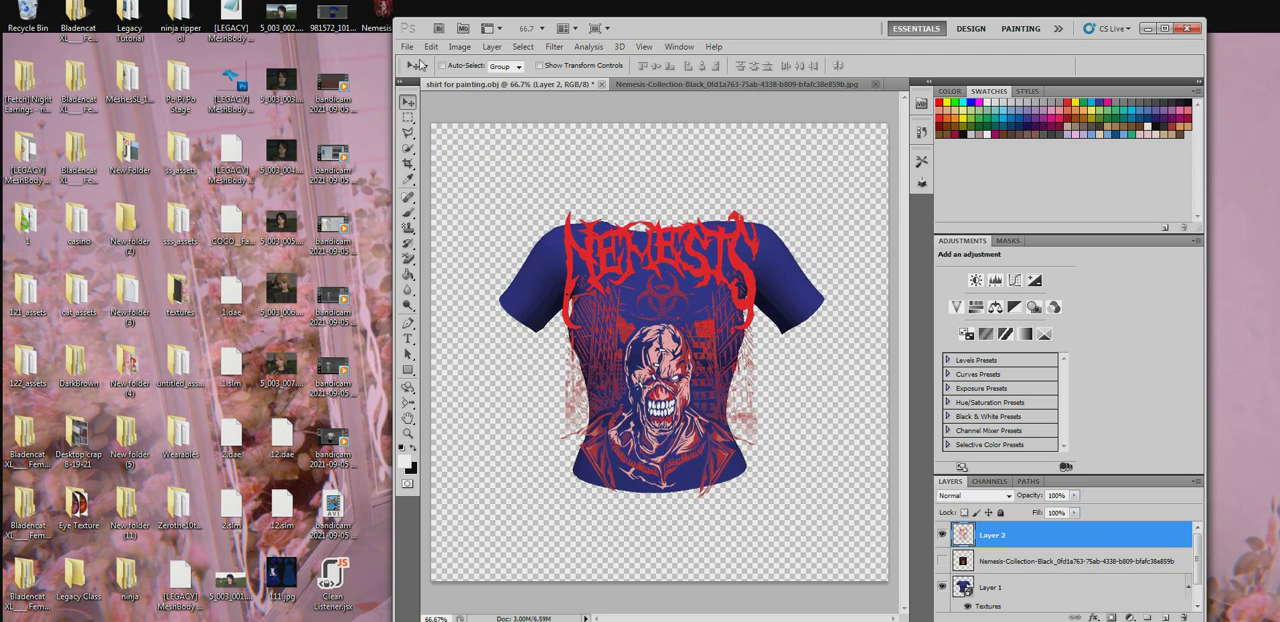
- Free-transform the Nemesis artwork to about 71% width and 75% height, fit it on the shirt's front and apply
left_click(430, 47)
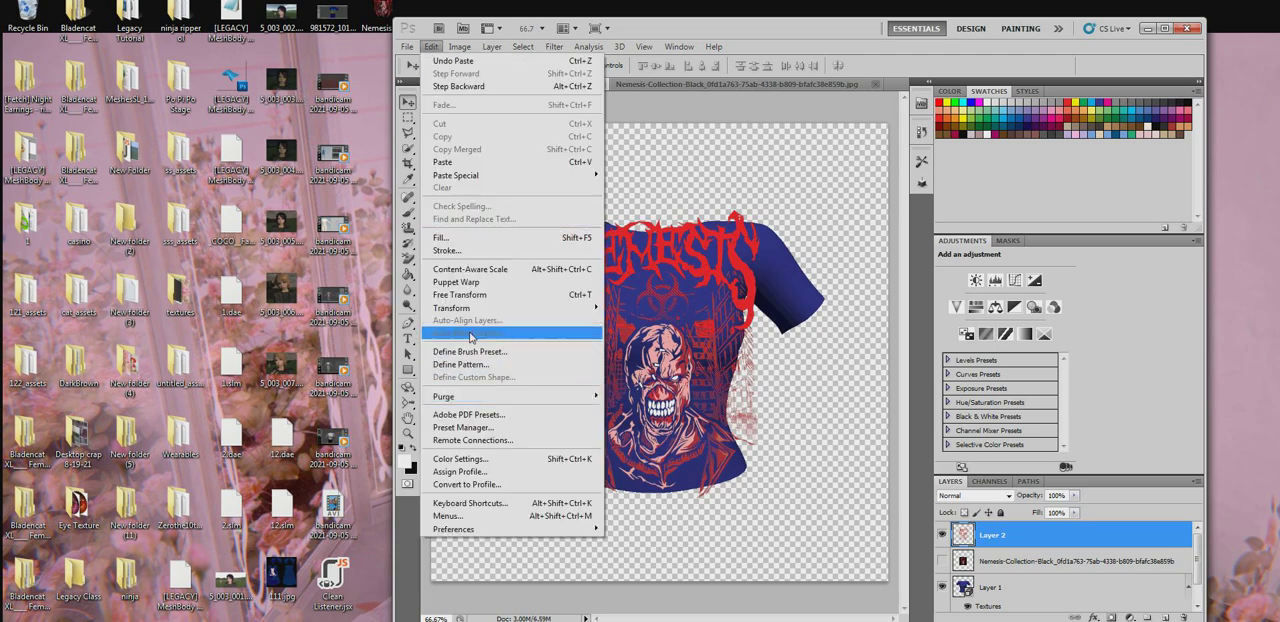
left_click(478, 295)
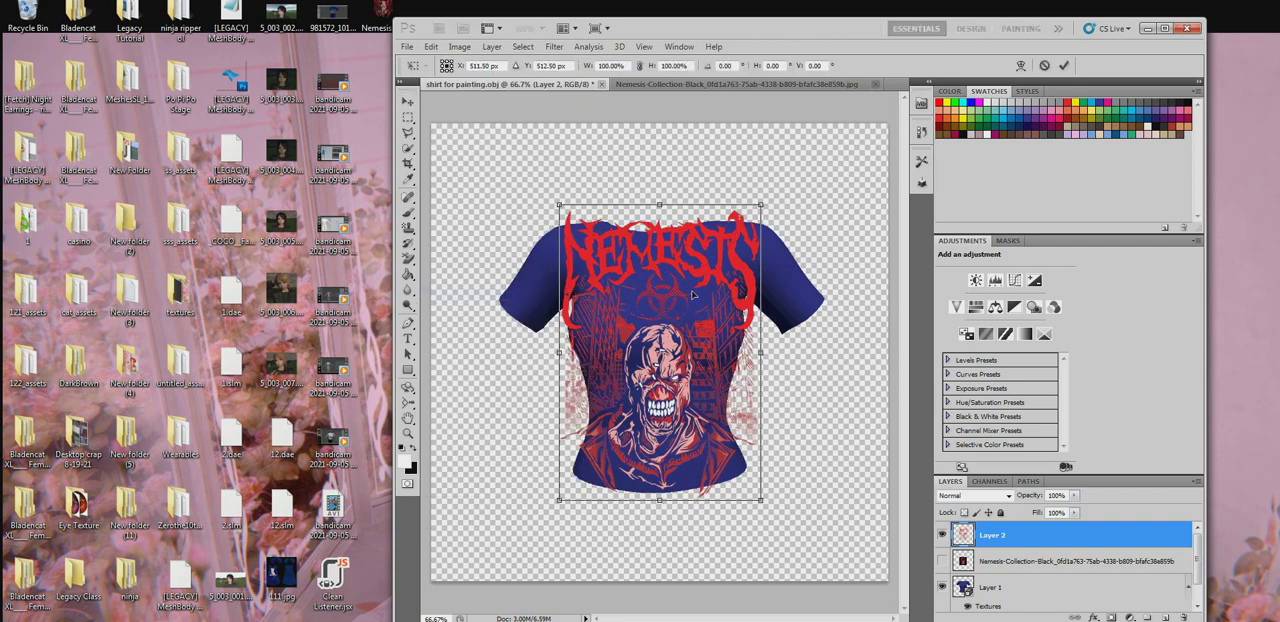
left_click_drag(765, 202, 716, 274)
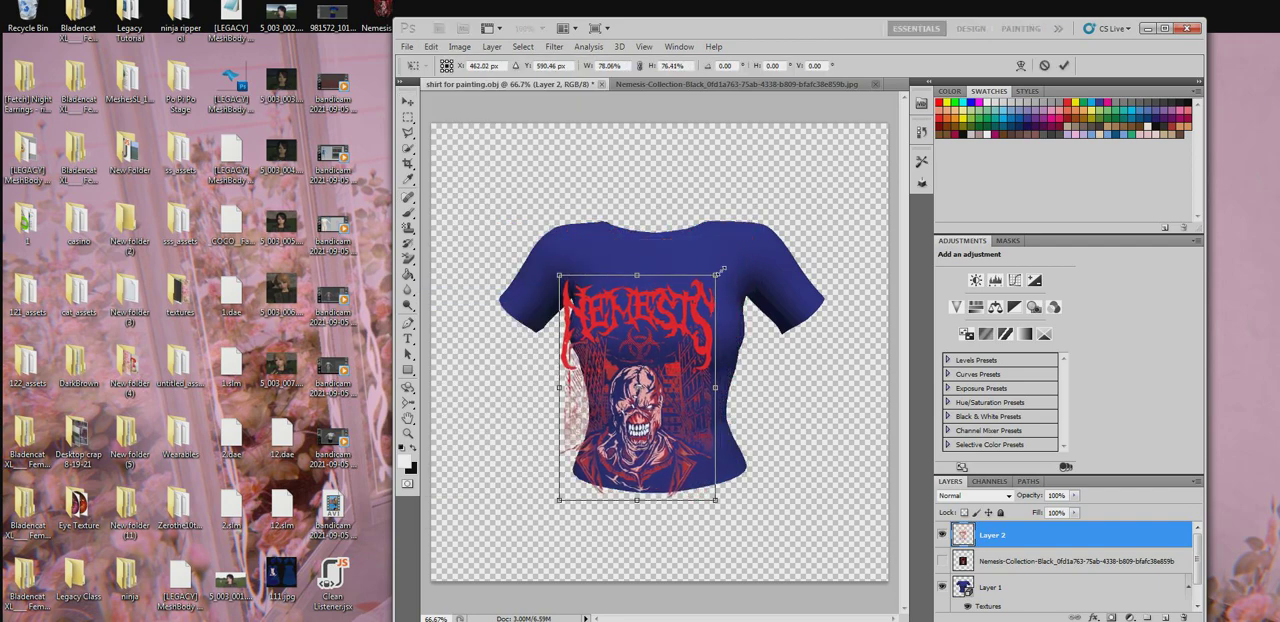
mouse_move(641, 332)
left_mouse_down()
mouse_move(668, 316)
mouse_move(651, 320)
left_mouse_up()
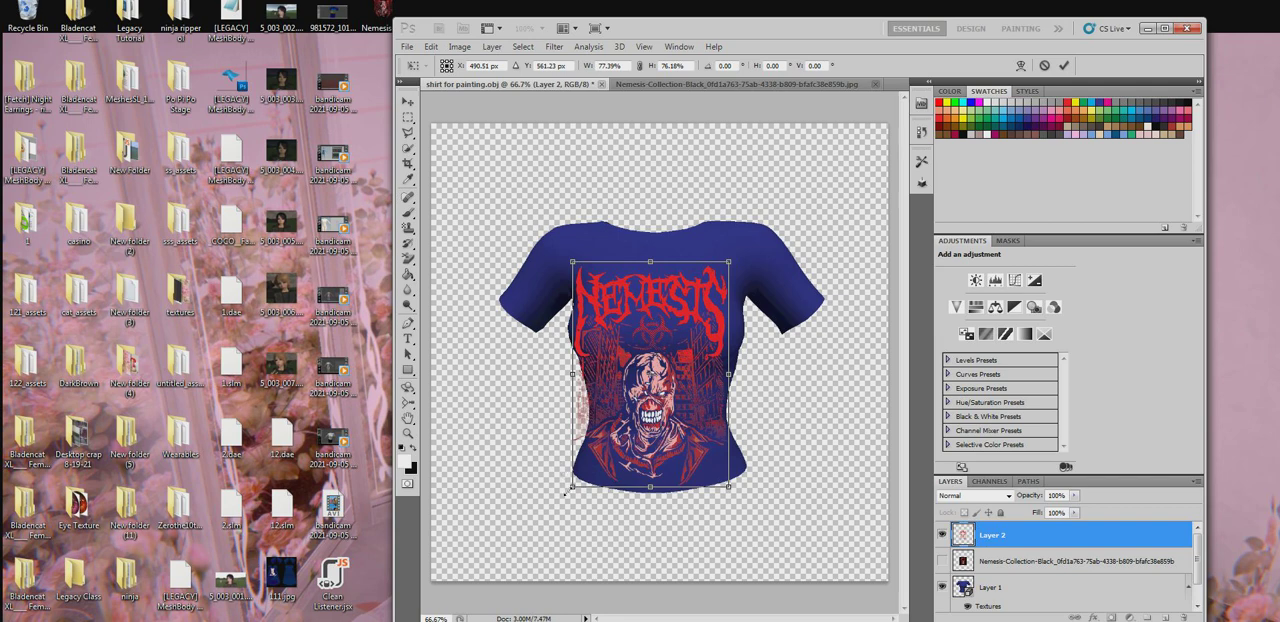
left_click_drag(572, 489, 584, 487)
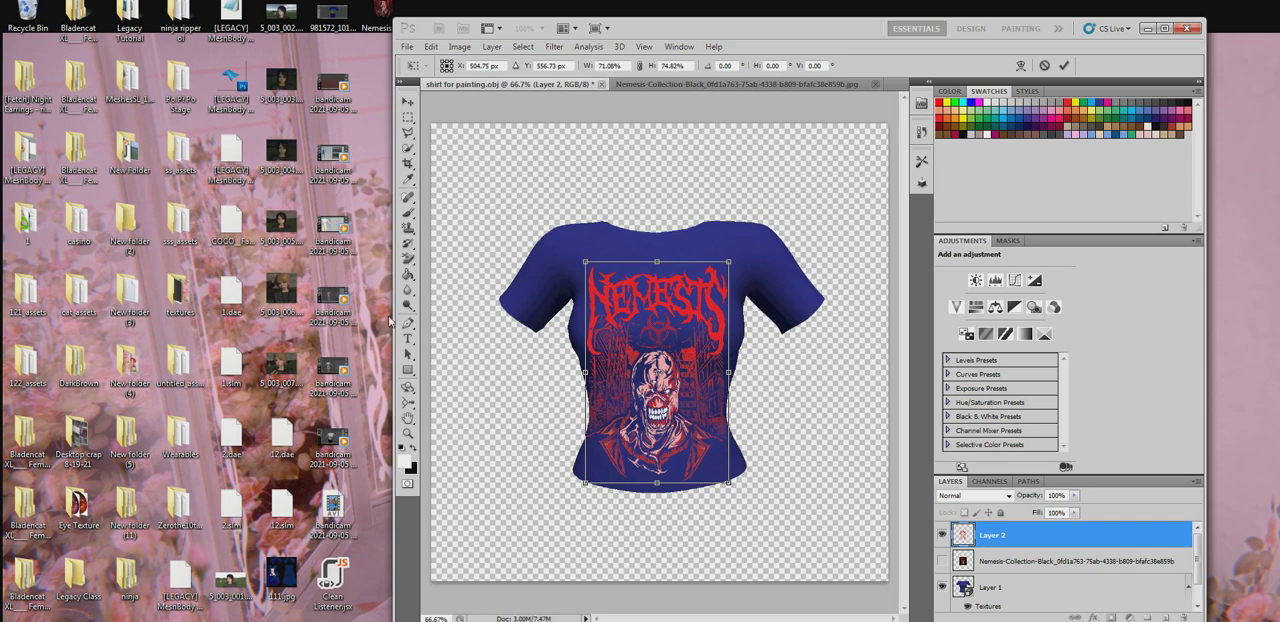
left_click(408, 212)
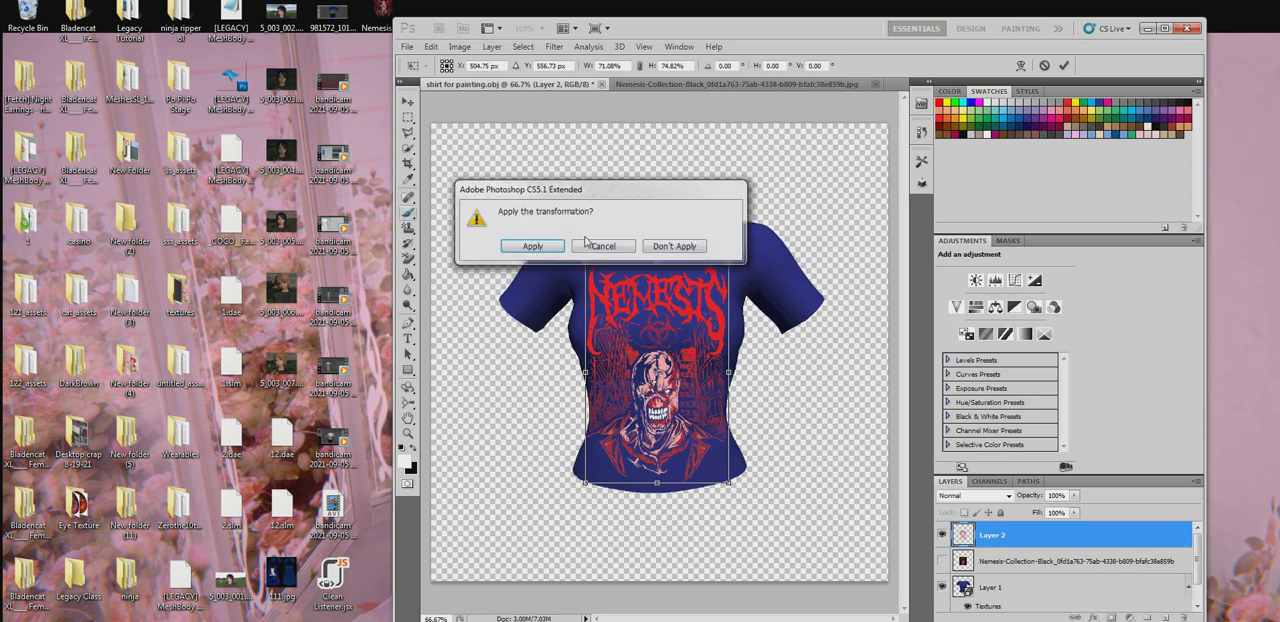
left_click(533, 250)
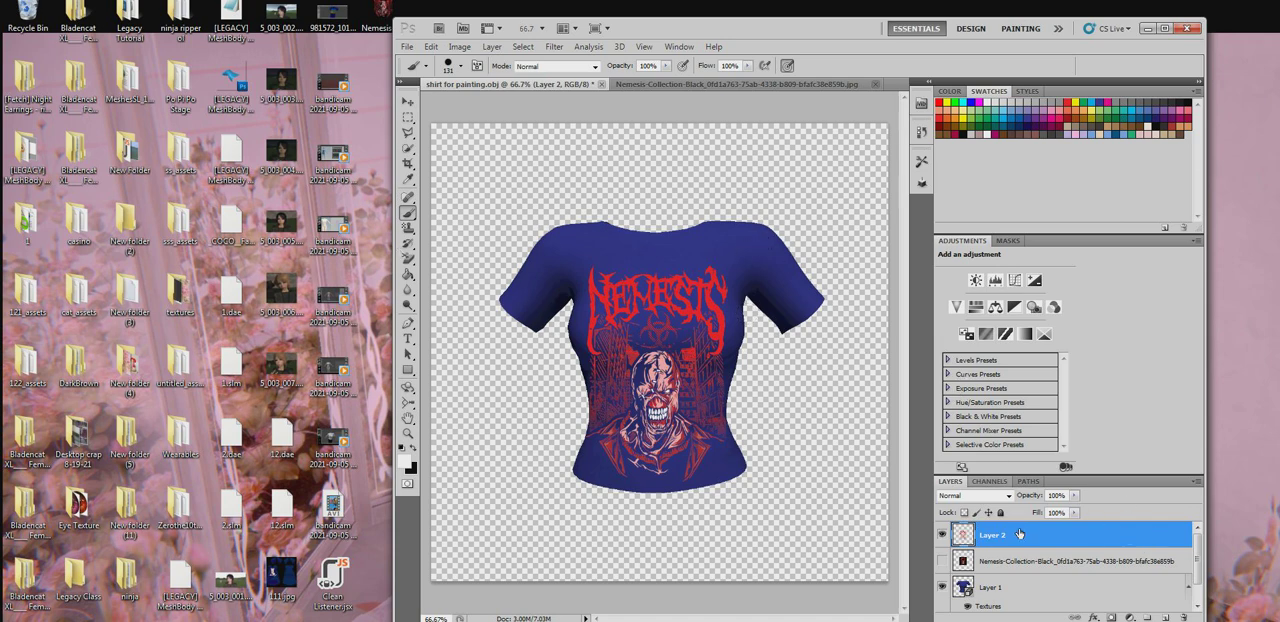
- Move Layer 2 beneath the hidden Nemesis-Collection layer and merge it down into the 3D shirt's Layer 1
left_click_drag(1015, 541, 1014, 568)
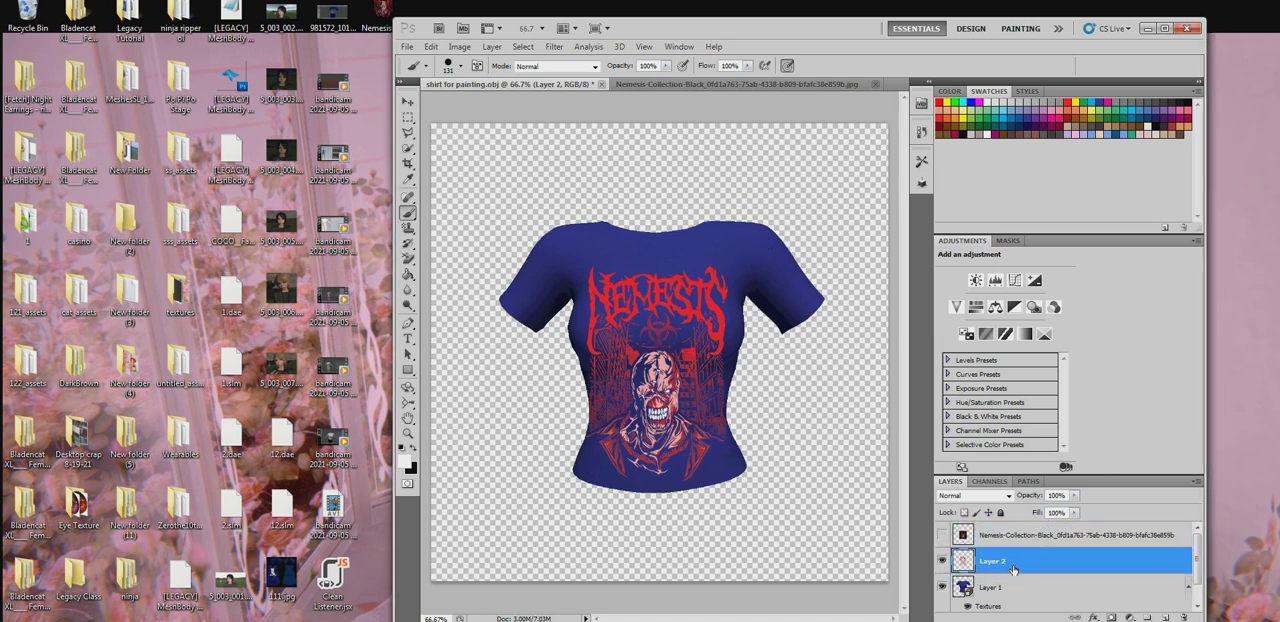
right_click(1015, 567)
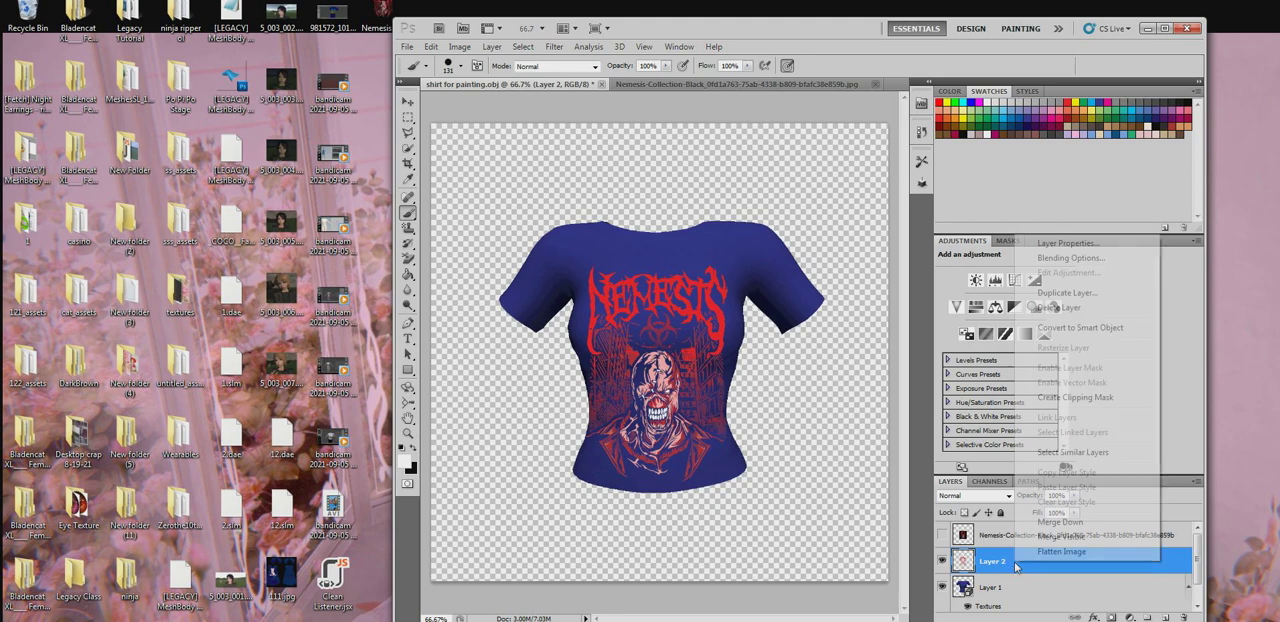
left_click(1068, 520)
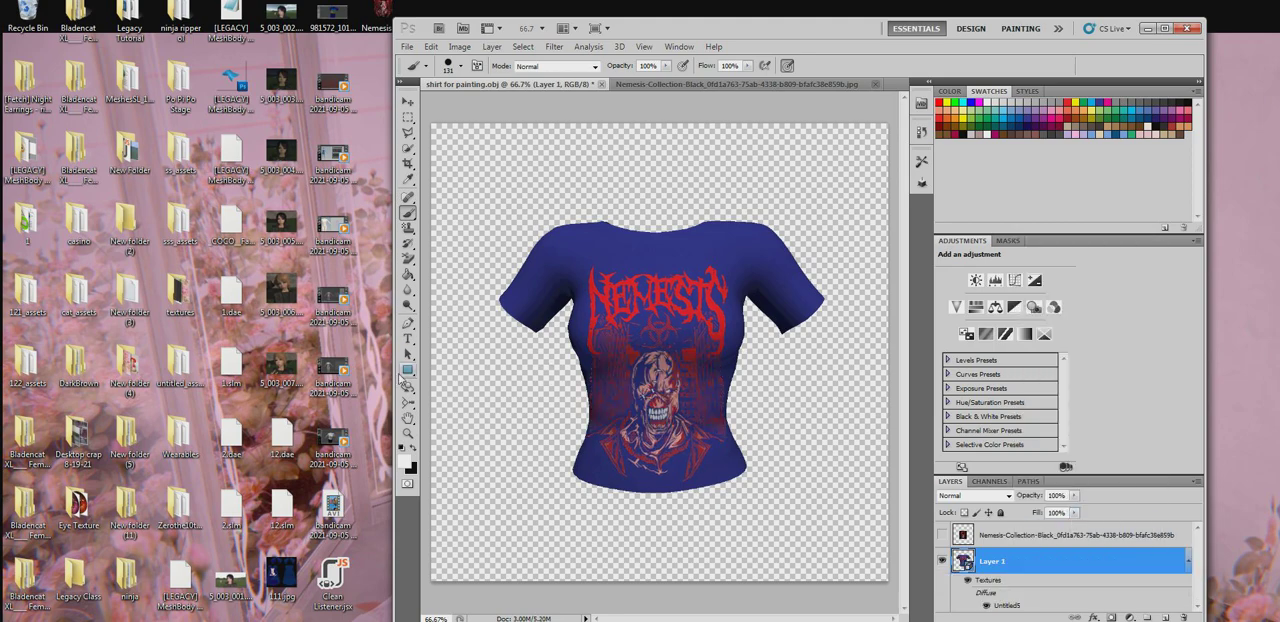
- Set the Nemesis graphic's Layer 4 in the shirt's diffuse texture to Lighter Color blending, and save and close the texture
left_click(406, 388)
left_click_drag(682, 379, 664, 342)
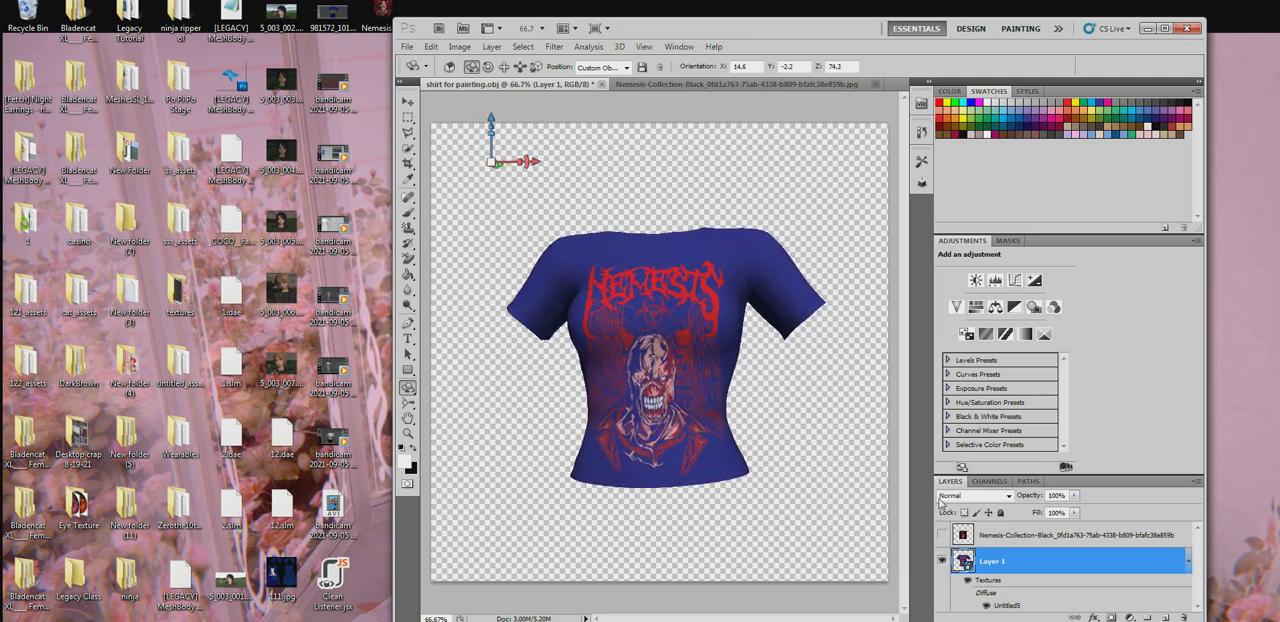
double_click(1000, 606)
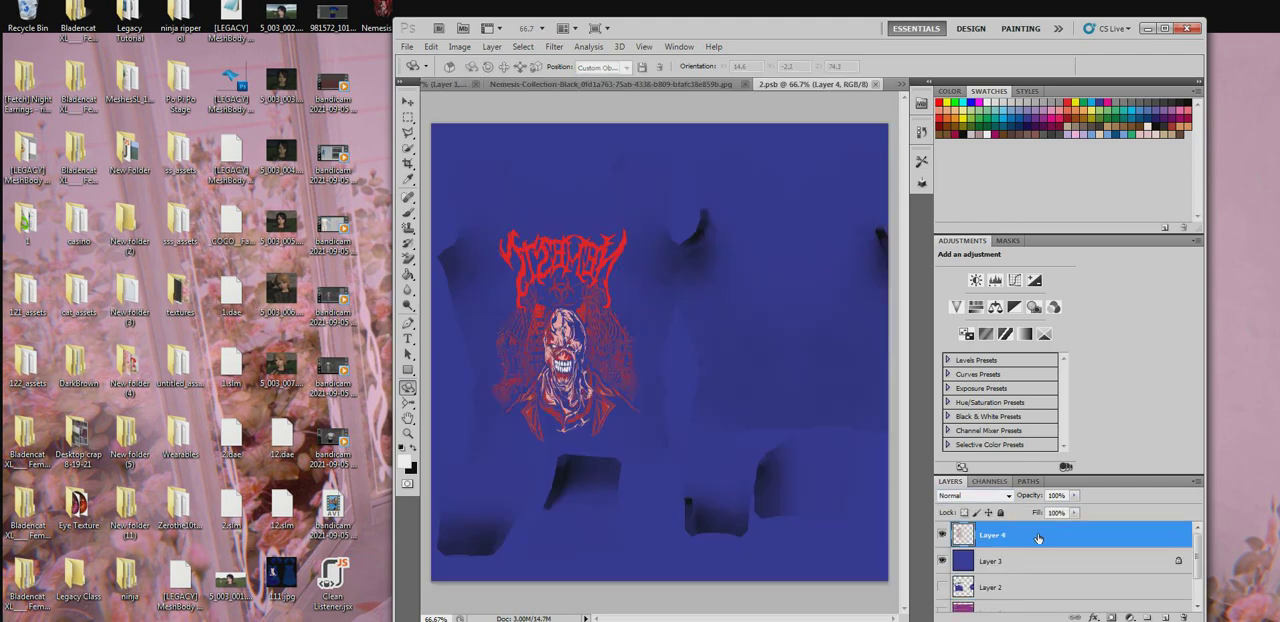
left_click(978, 497)
left_click(978, 500)
left_click(978, 500)
left_click(978, 500)
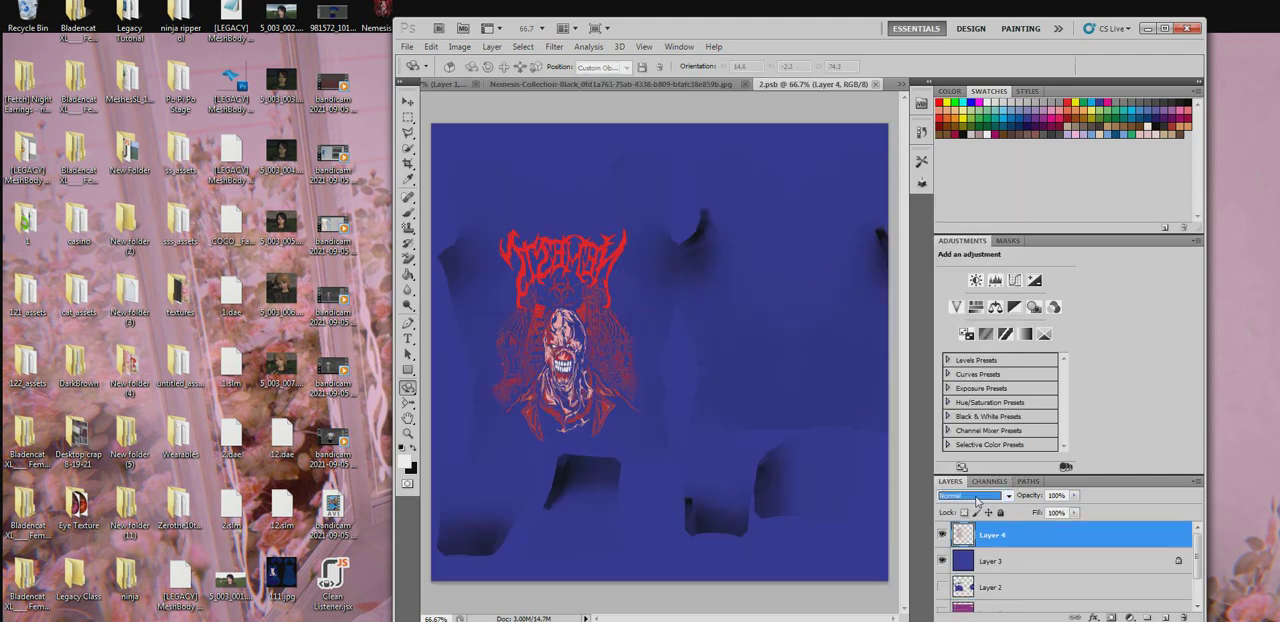
scroll(978, 500, "down", 4)
scroll(977, 501, "down", 3)
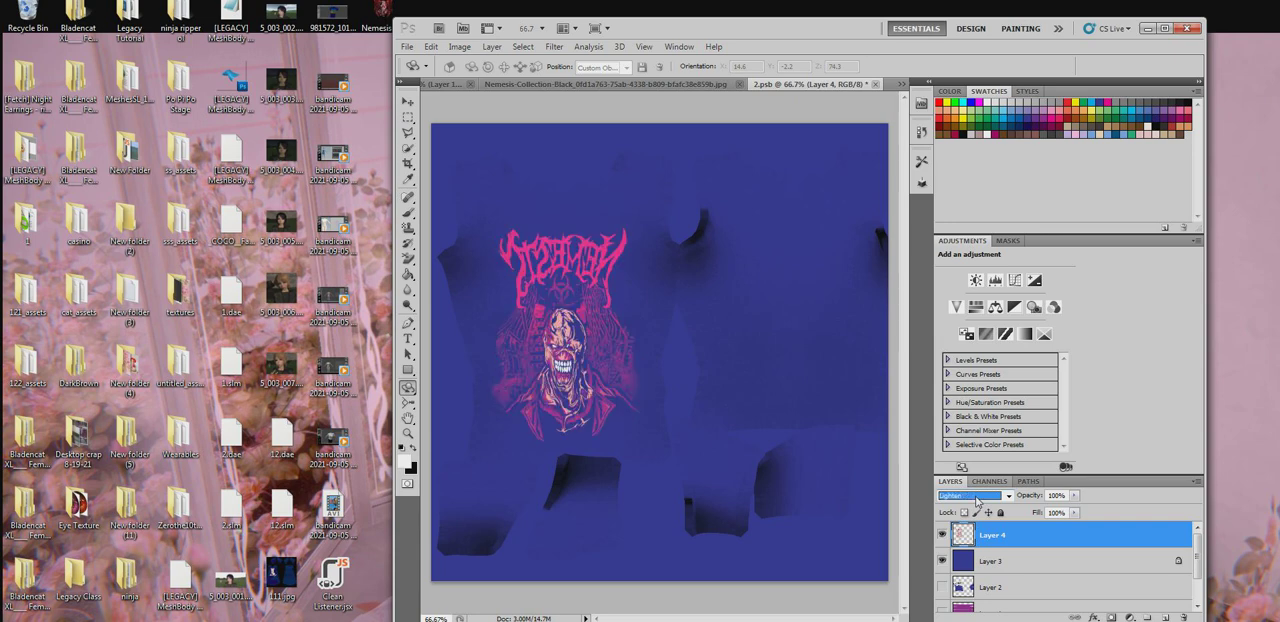
scroll(977, 501, "down", 3)
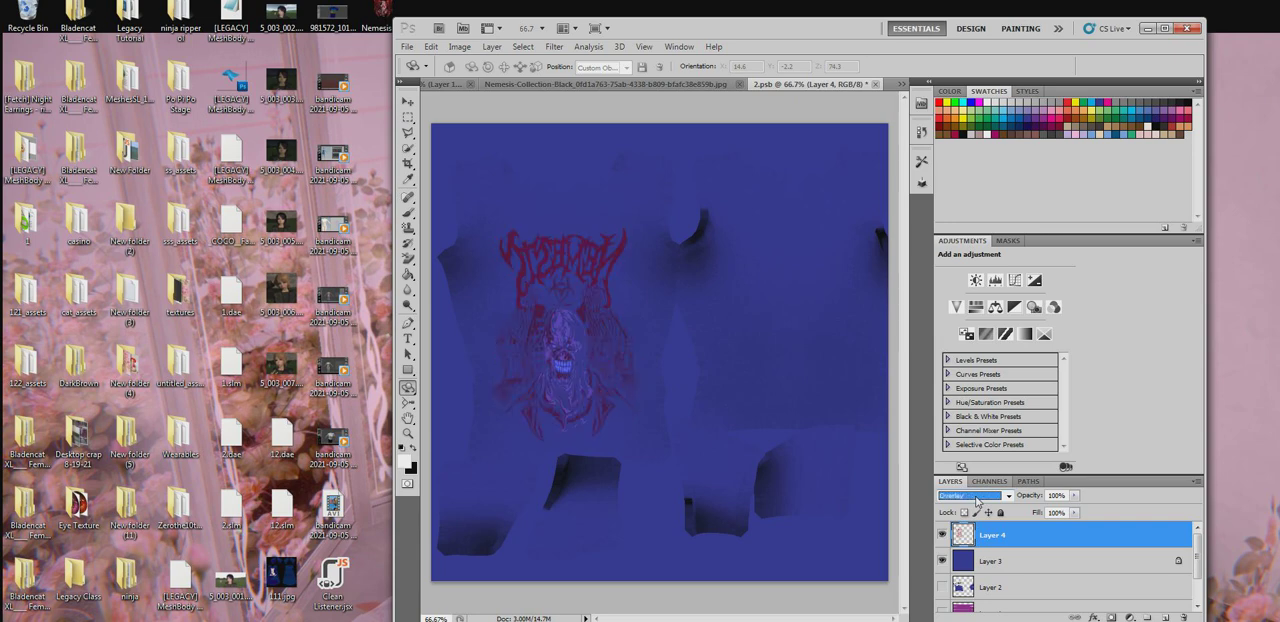
left_click(878, 84)
left_click(524, 246)
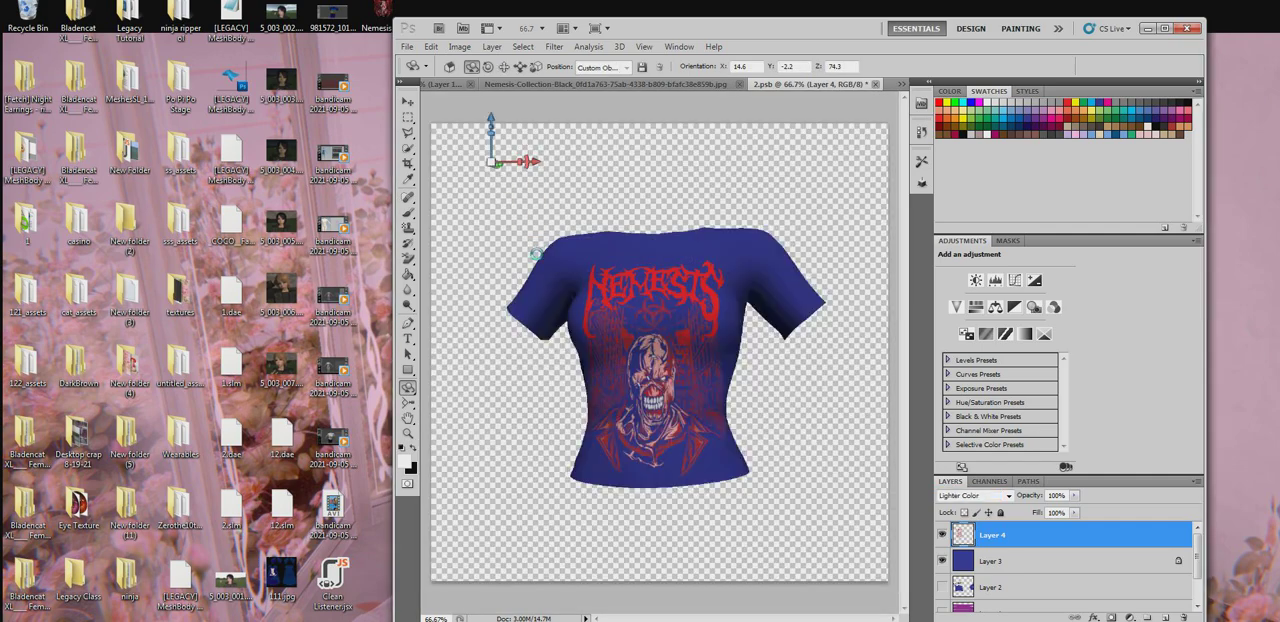
- Reopen the shirt's diffuse texture and fill the blue Multiply Layer 3 with black using the Paint Bucket
left_click_drag(608, 394, 634, 399)
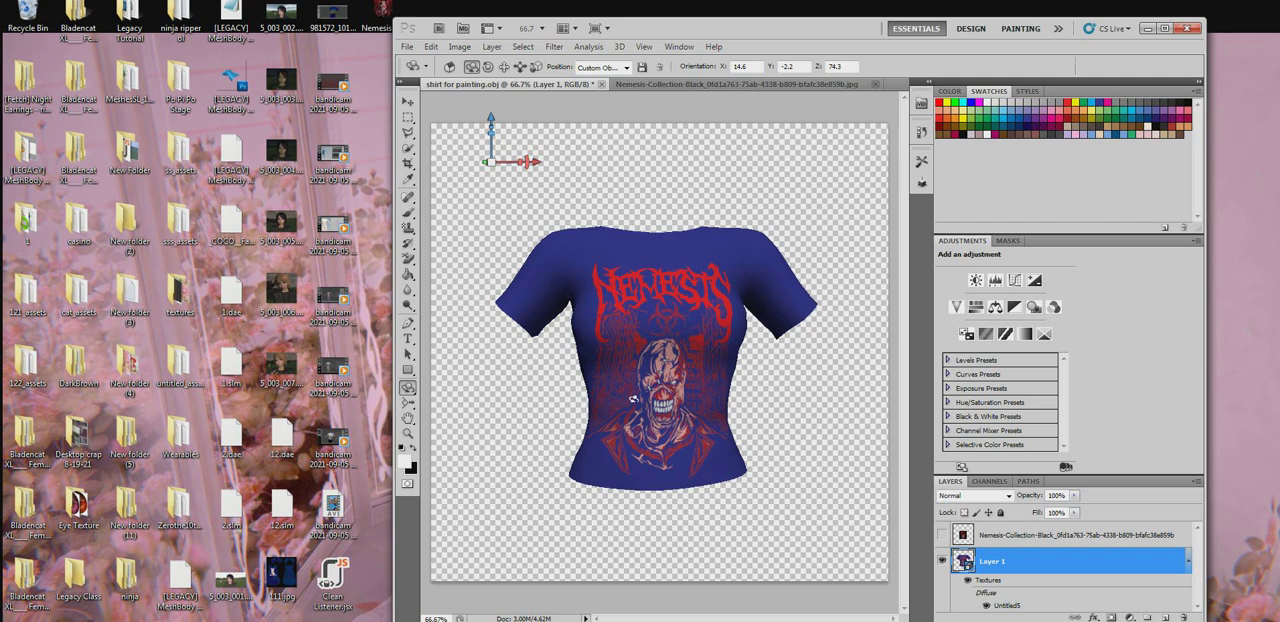
double_click(1006, 607)
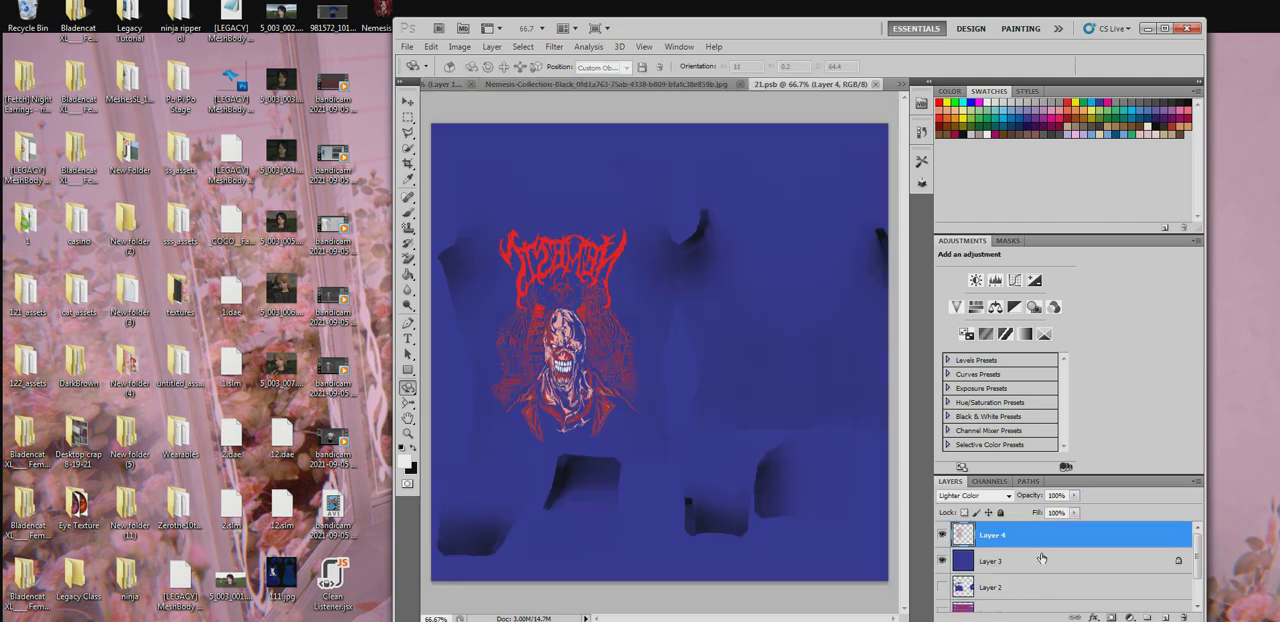
left_click(408, 274)
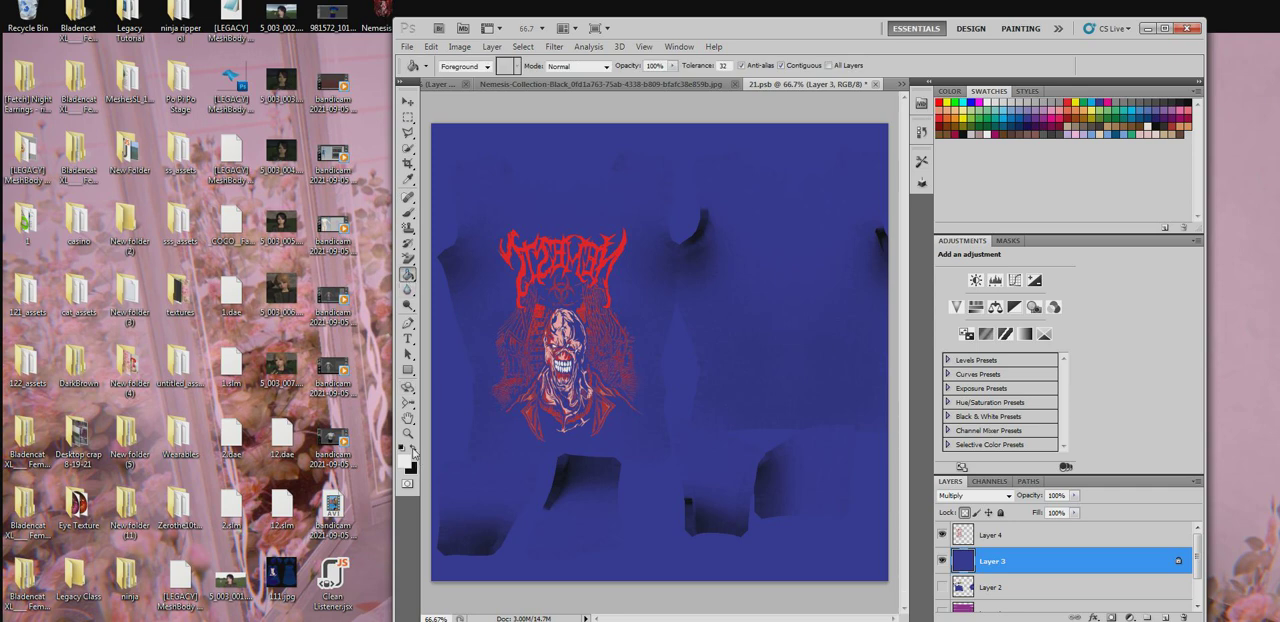
left_click(417, 466)
left_click(658, 406)
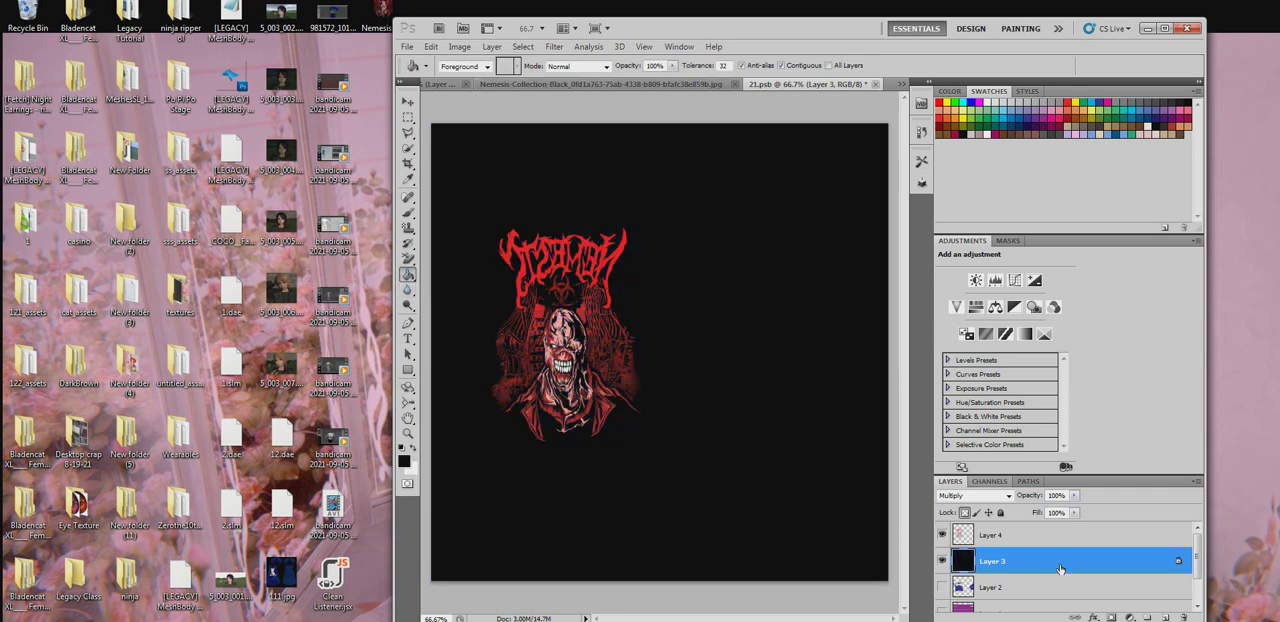
- Lower Layer 3's fill opacity to 92%, and save and close the texture document
left_click_drag(1074, 512, 1070, 535)
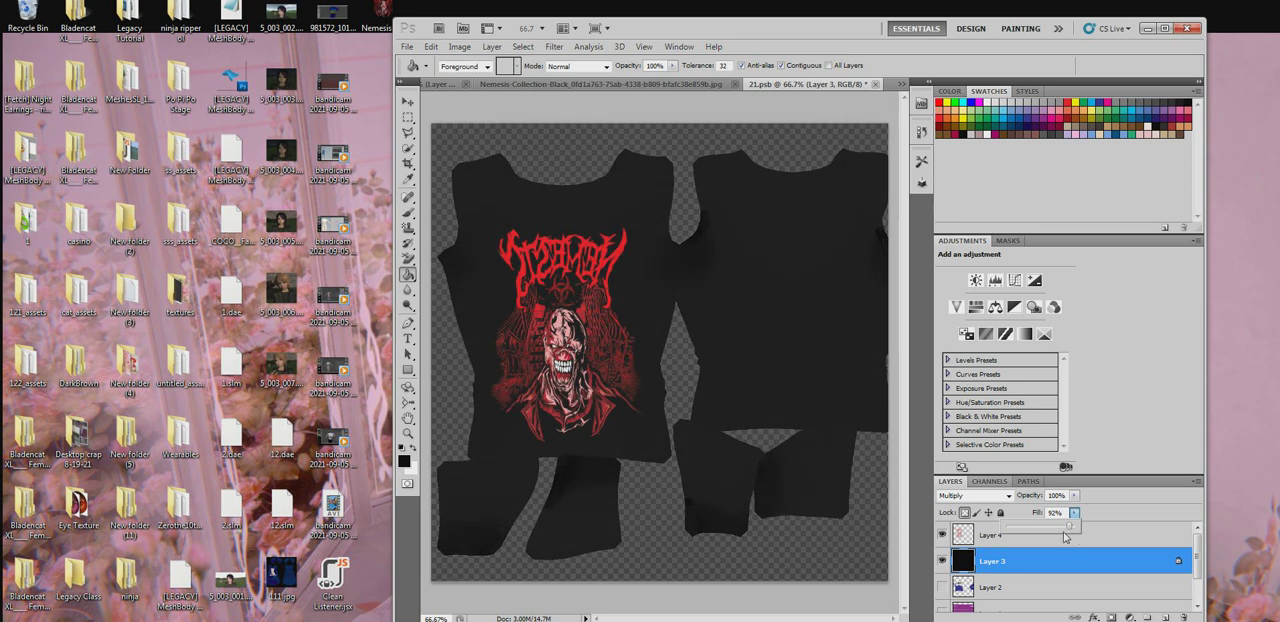
left_click(873, 88)
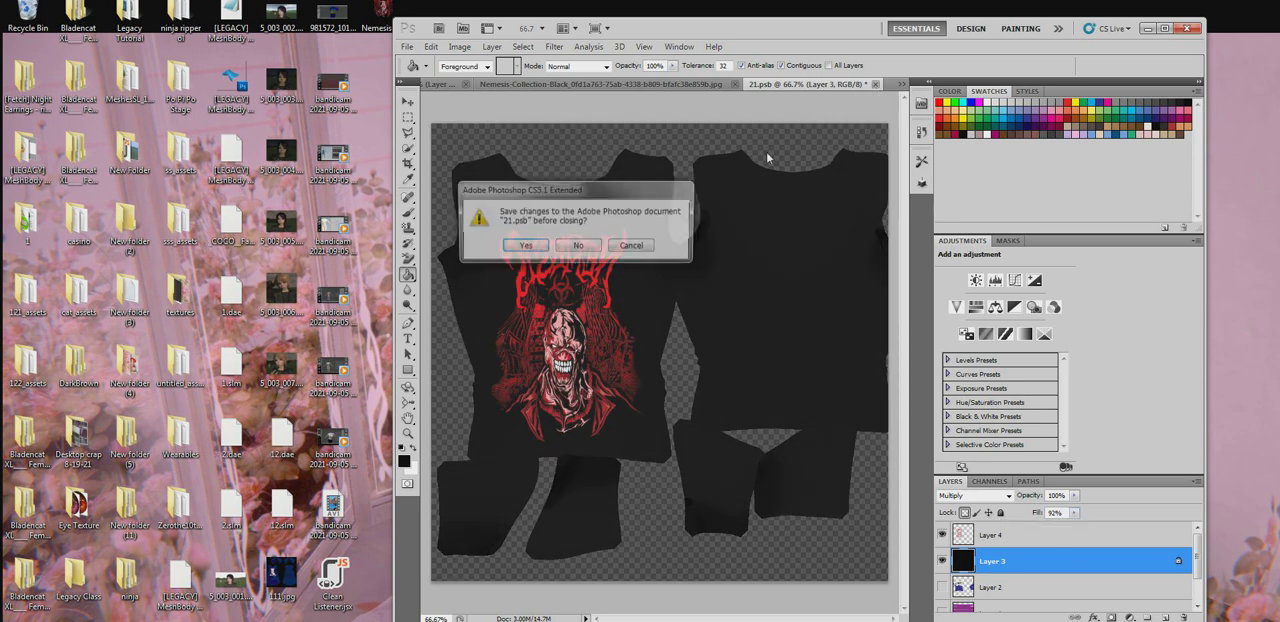
left_click(532, 250)
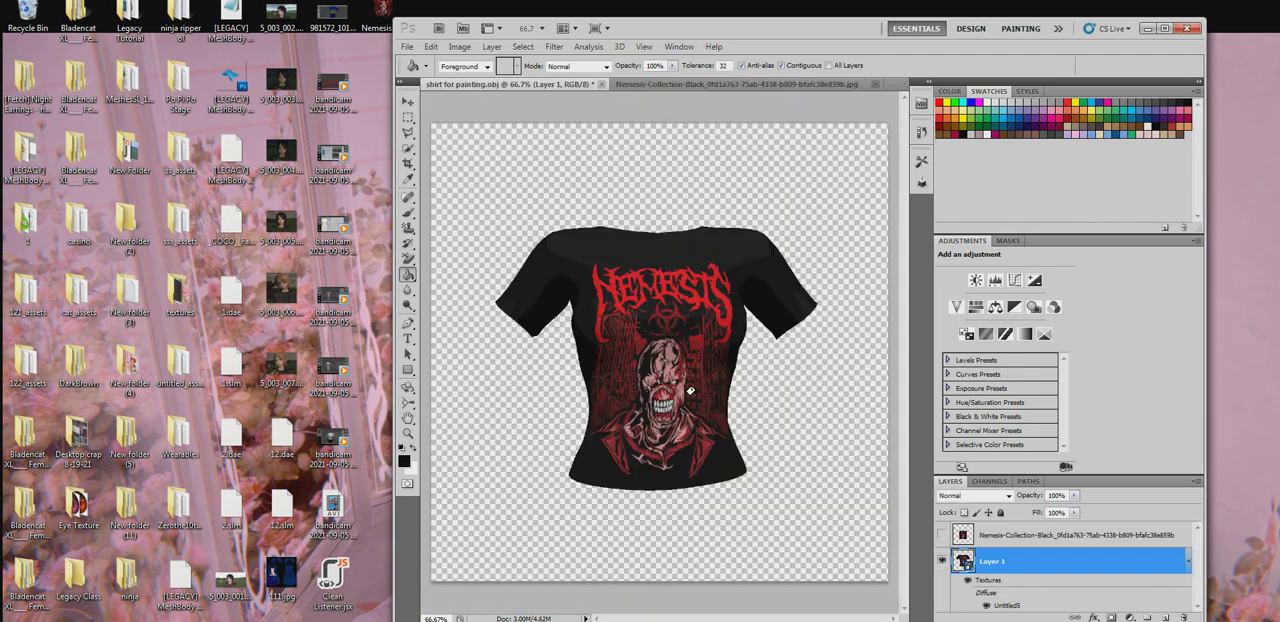
- Rotate the shirt model to examine the black texture and Nemesis graphic from the side and front
left_click(408, 388)
left_click_drag(515, 394, 470, 396)
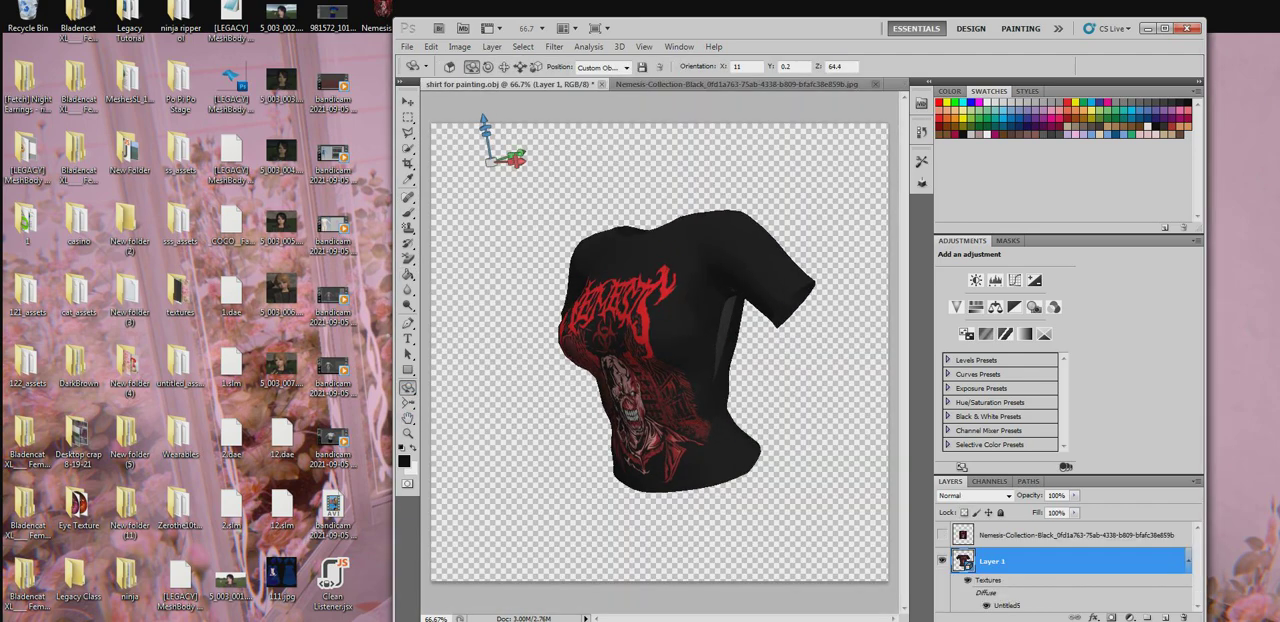
left_click_drag(600, 395, 690, 368)
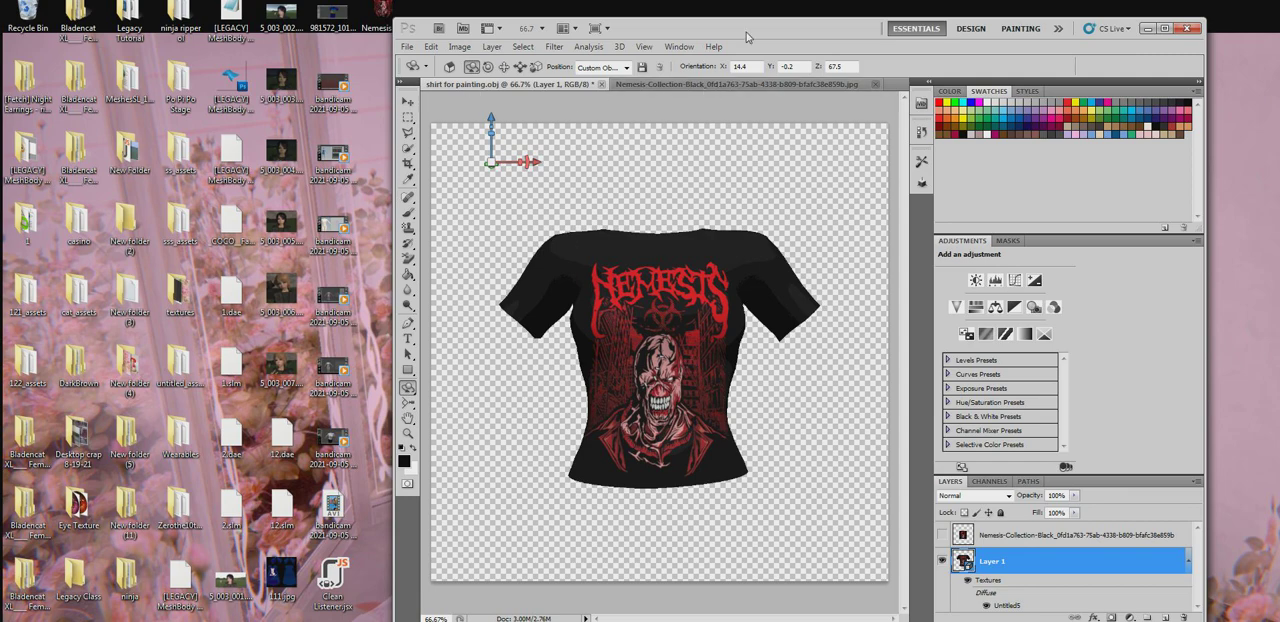
left_click_drag(744, 37, 666, 30)
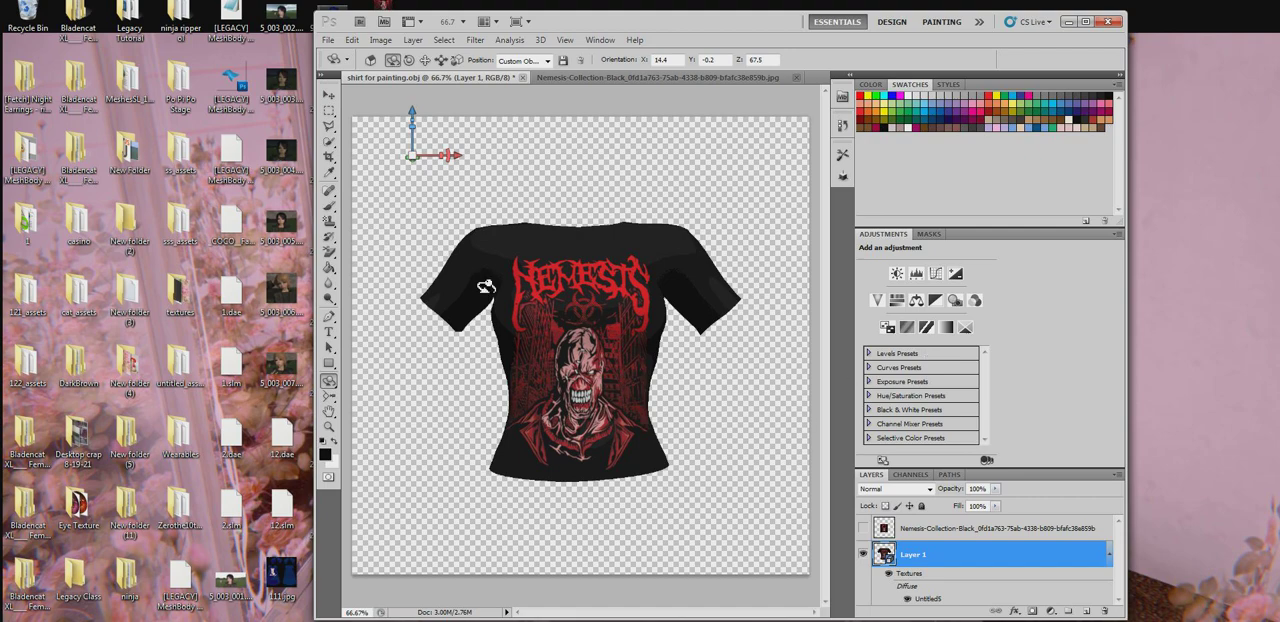
mouse_move(569, 300)
left_mouse_down()
mouse_move(503, 337)
mouse_move(432, 340)
mouse_move(538, 337)
mouse_move(436, 341)
mouse_move(573, 303)
left_mouse_up()
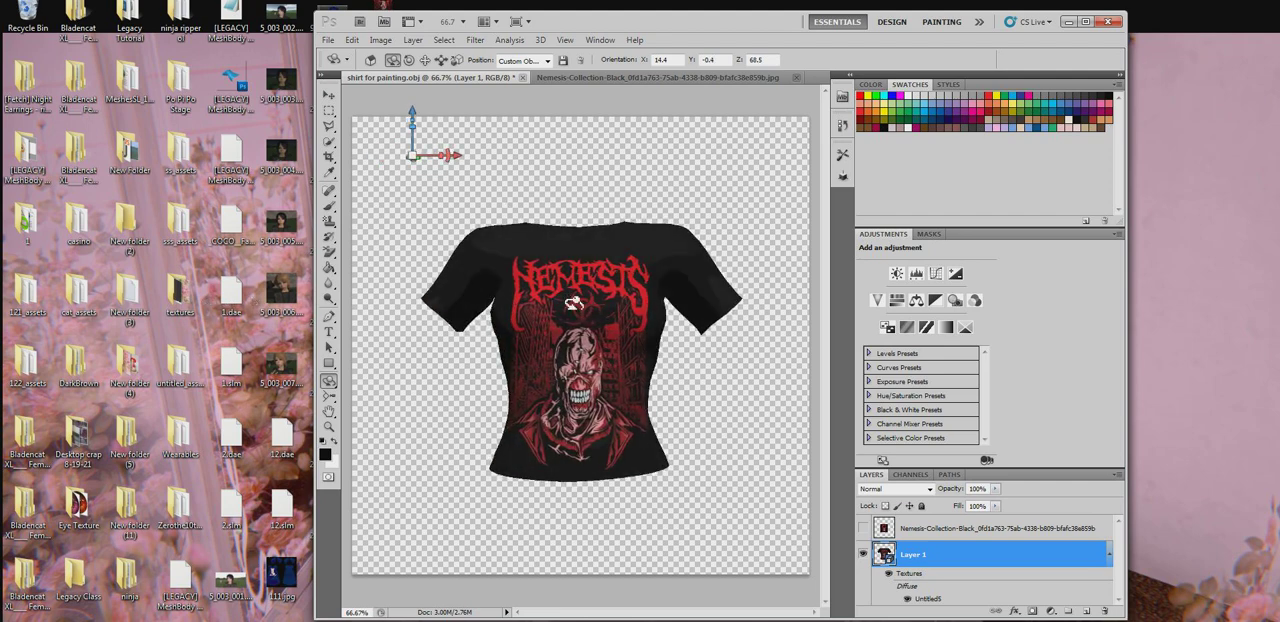
- Duplicate Layer 3 within the shirt's diffuse texture, keeping the black original hidden and the copy visible
double_click(933, 594)
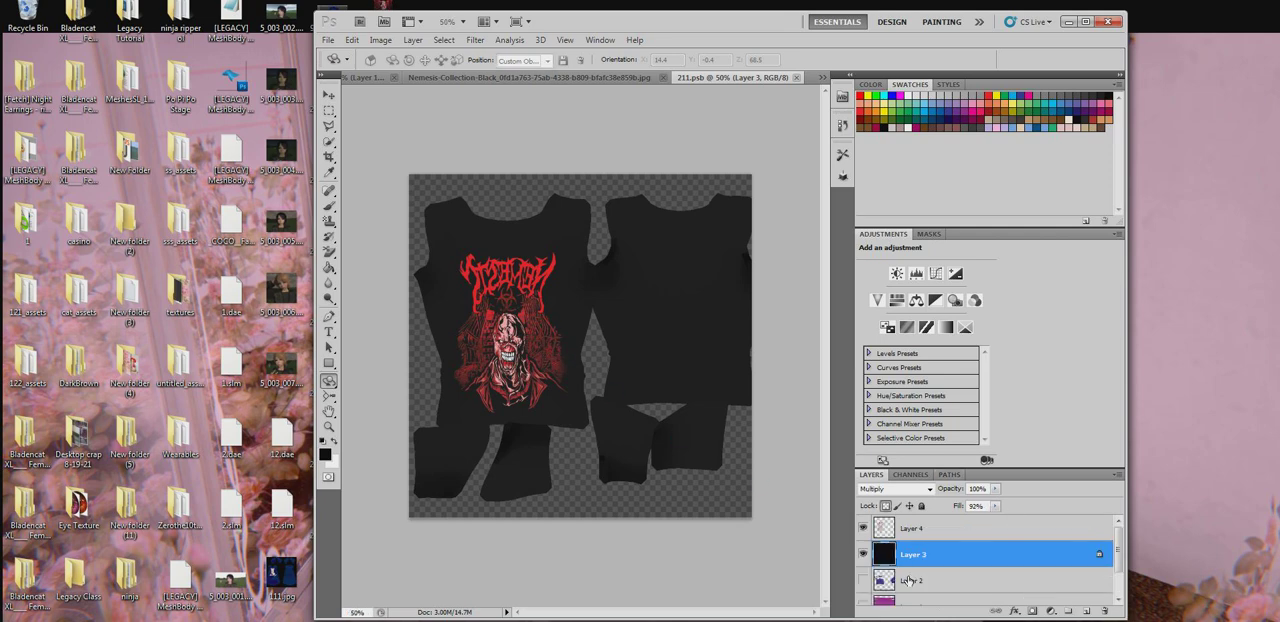
left_click(863, 553)
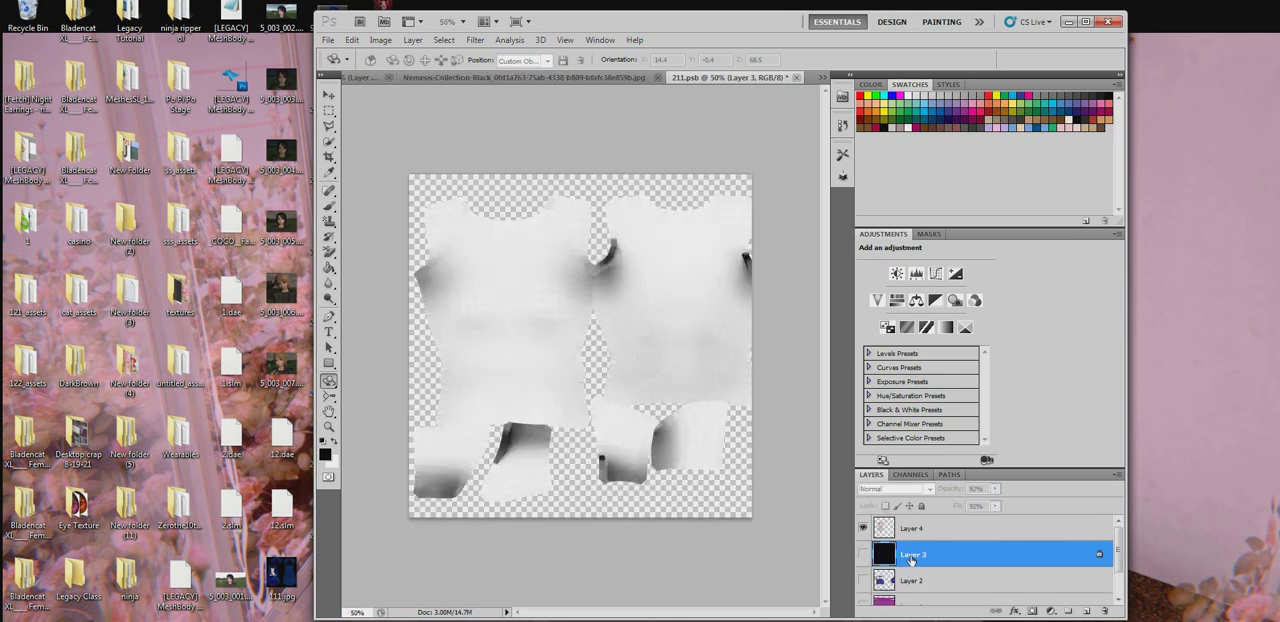
right_click(912, 556)
left_click(963, 286)
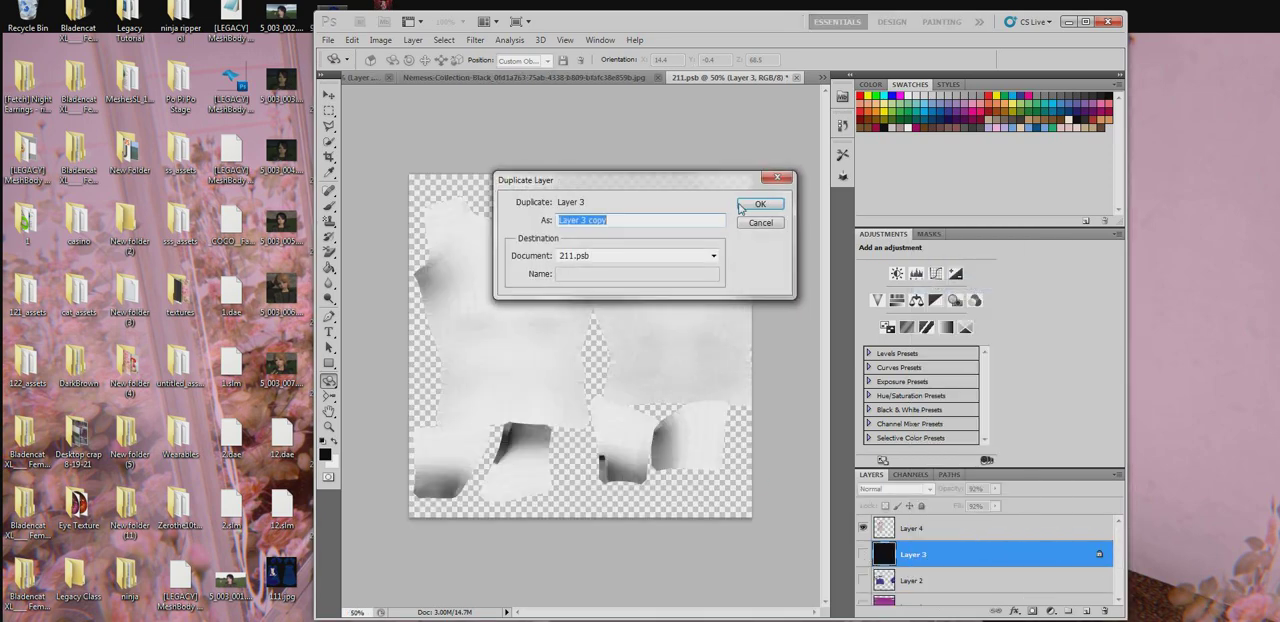
left_click(863, 553)
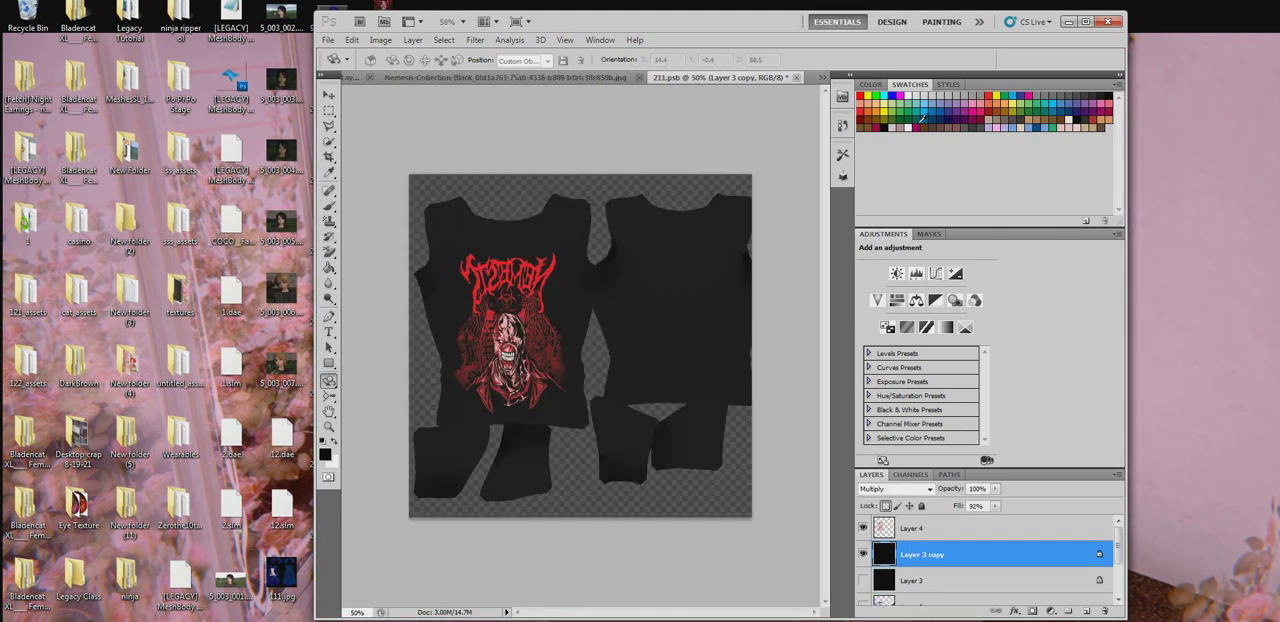
- Try magenta and turquoise fills on the Layer 3 copy with the Paint Bucket
left_click(918, 126)
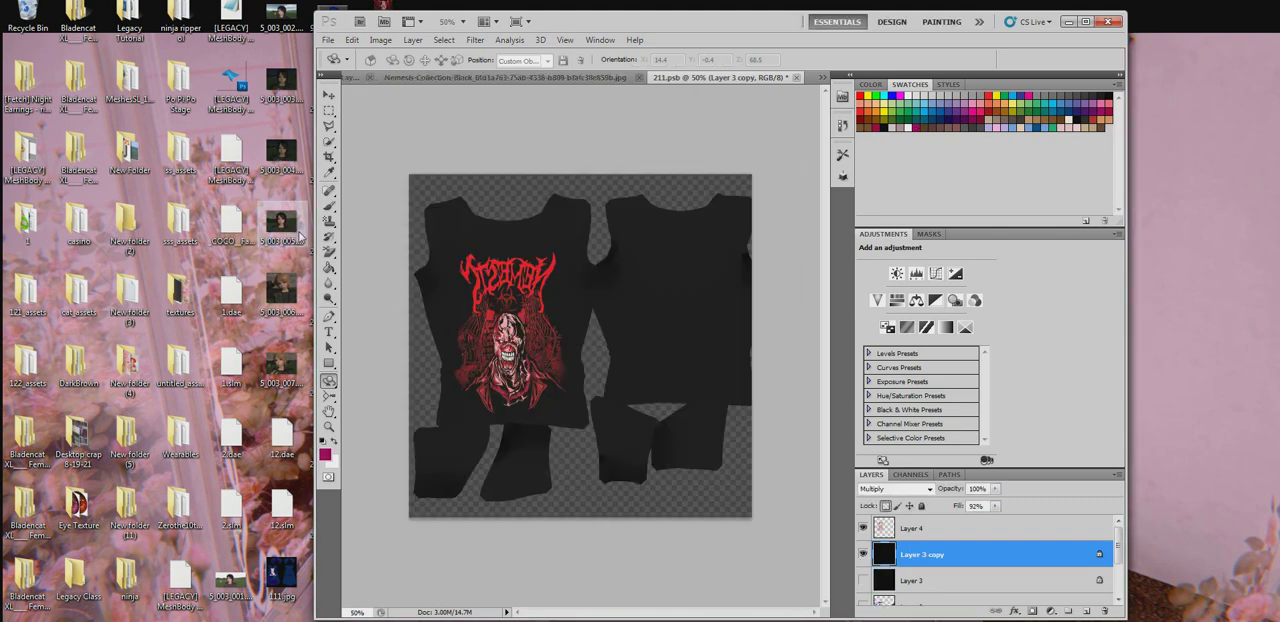
left_click(329, 268)
left_click(508, 244)
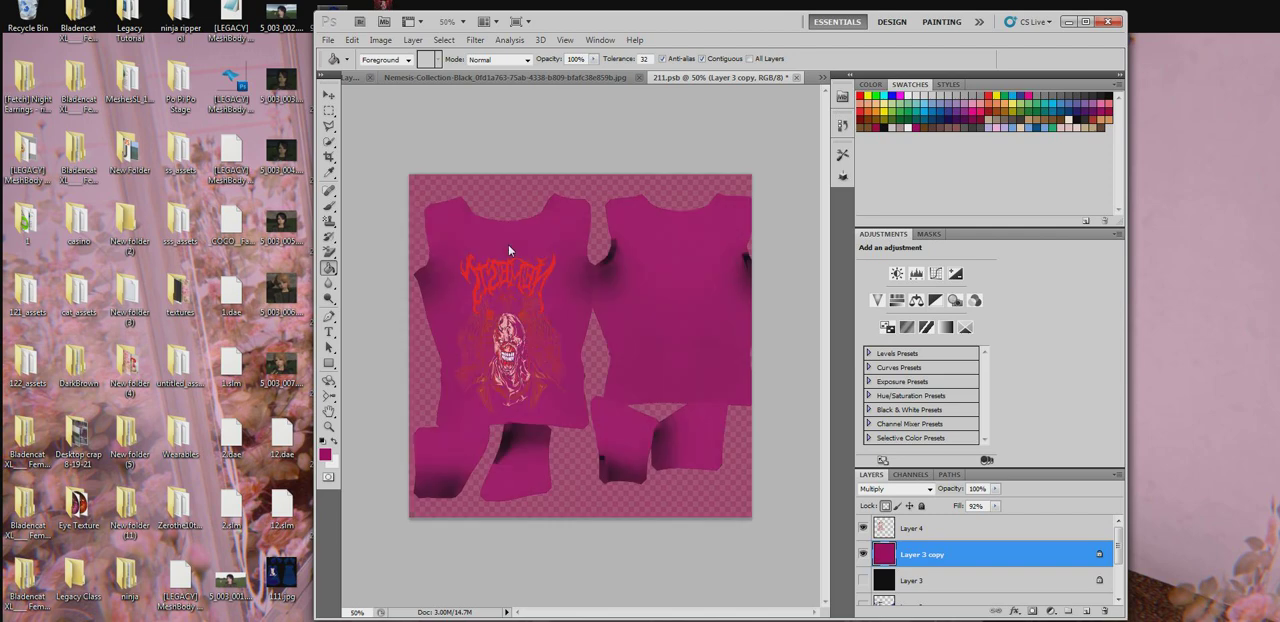
left_click(1050, 100)
left_click(664, 230)
- Fill the Layer 3 copy with a dark purple swatch color
left_click(913, 119)
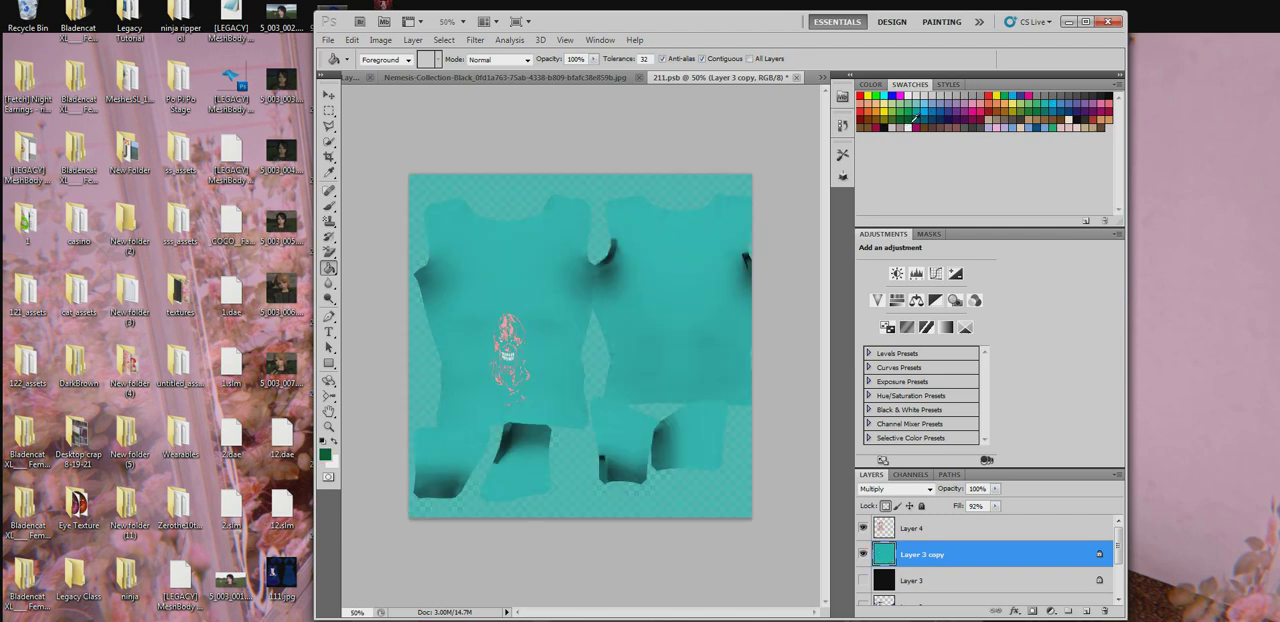
left_click(962, 119)
left_click(728, 290)
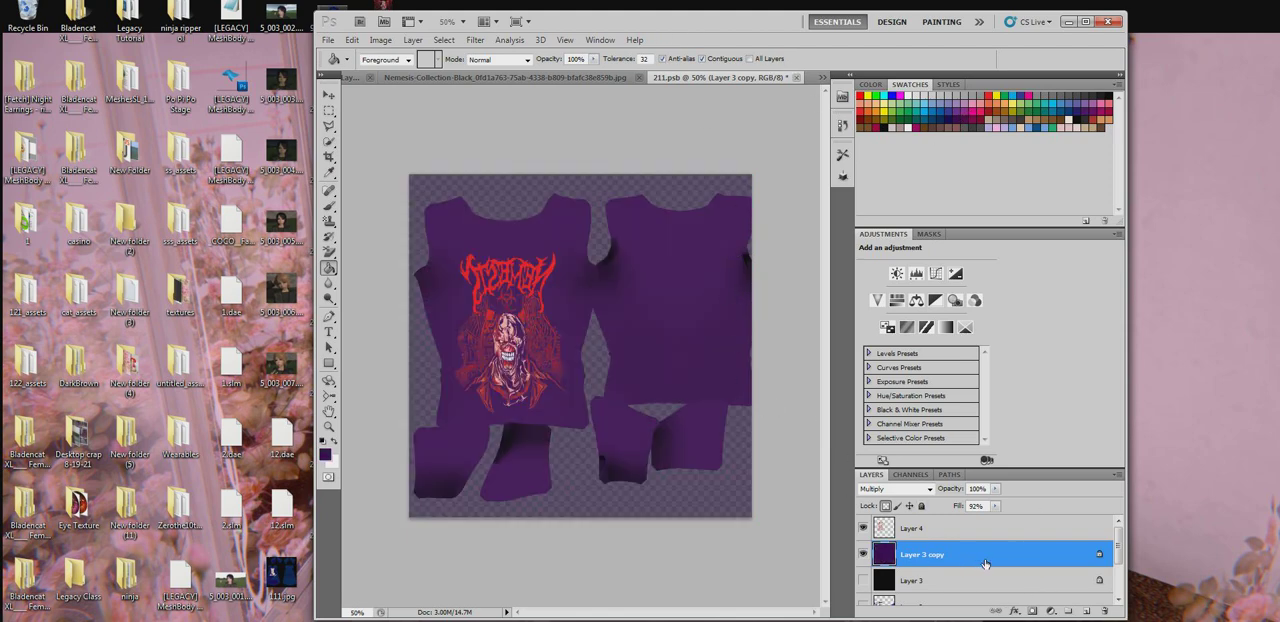
- Add an empty layer above the Layer 3 copy and save the closed diffuse texture back to the shirt model
left_click(1085, 611)
left_click(795, 77)
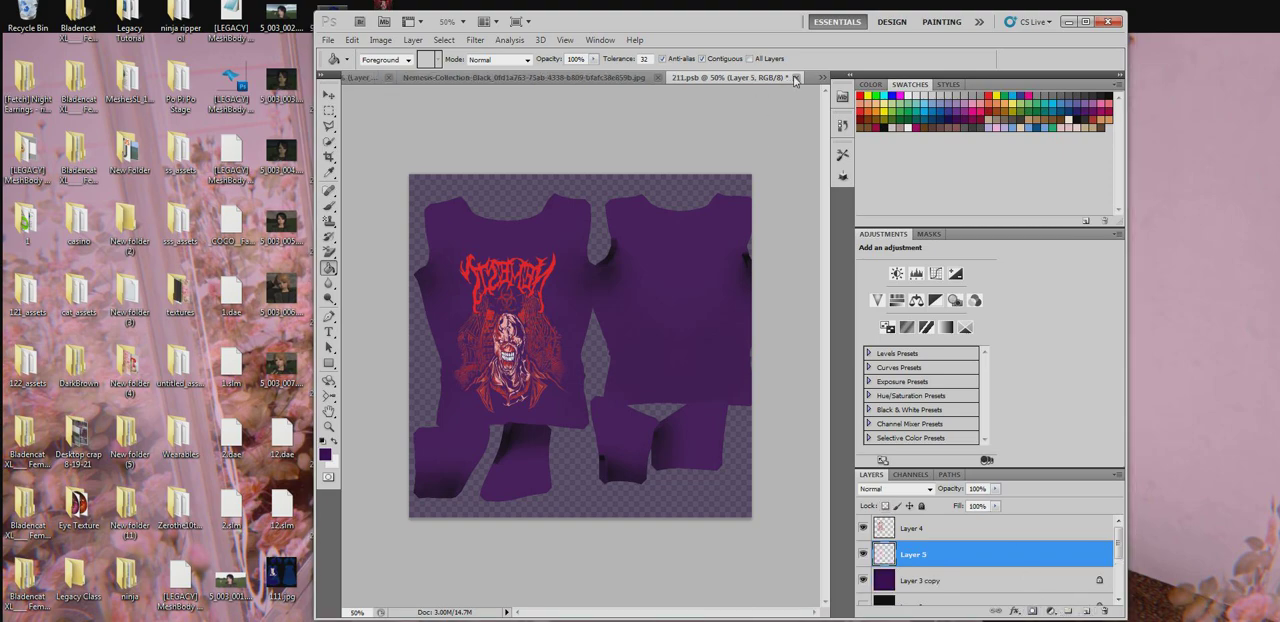
left_click(566, 248)
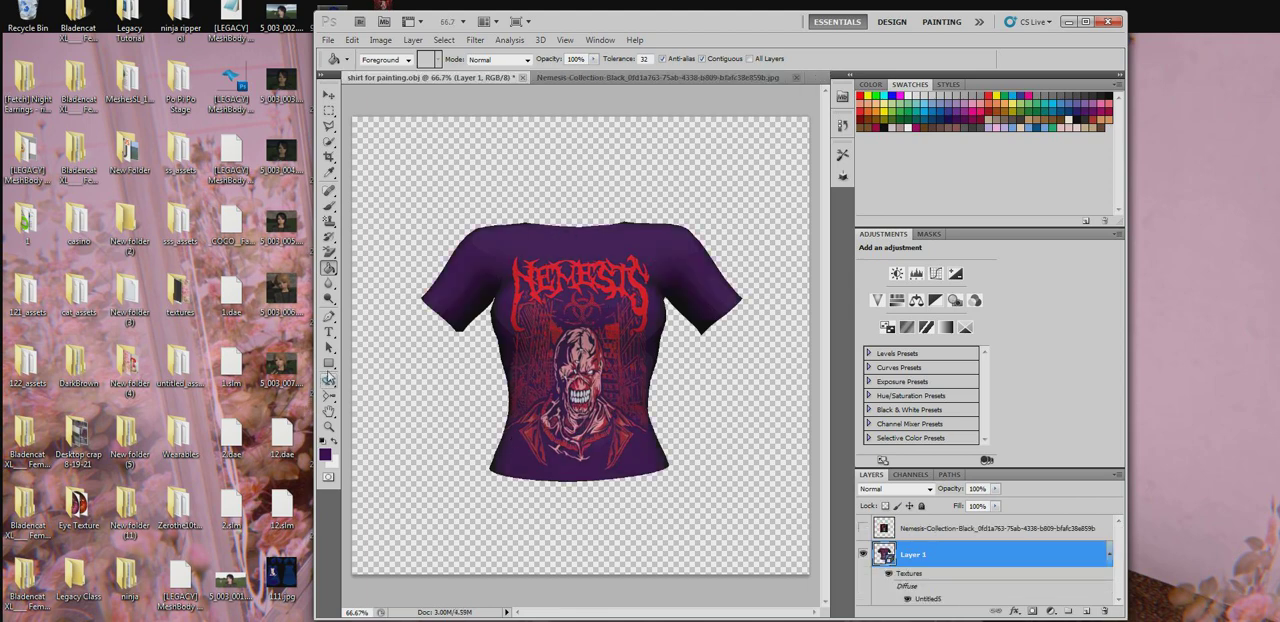
- Tilt the shirt model slightly and enlarge it to 100% to examine the purple texture with the Nemesis graphic
left_click(329, 381)
left_click_drag(647, 367, 625, 385)
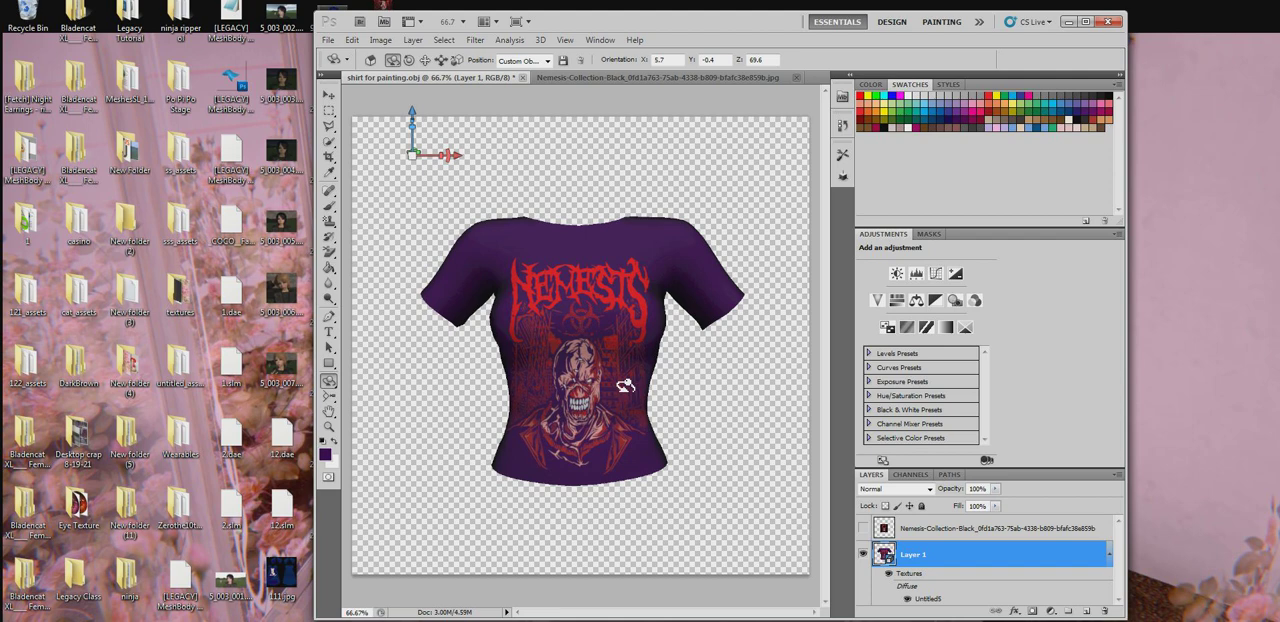
left_click(329, 427)
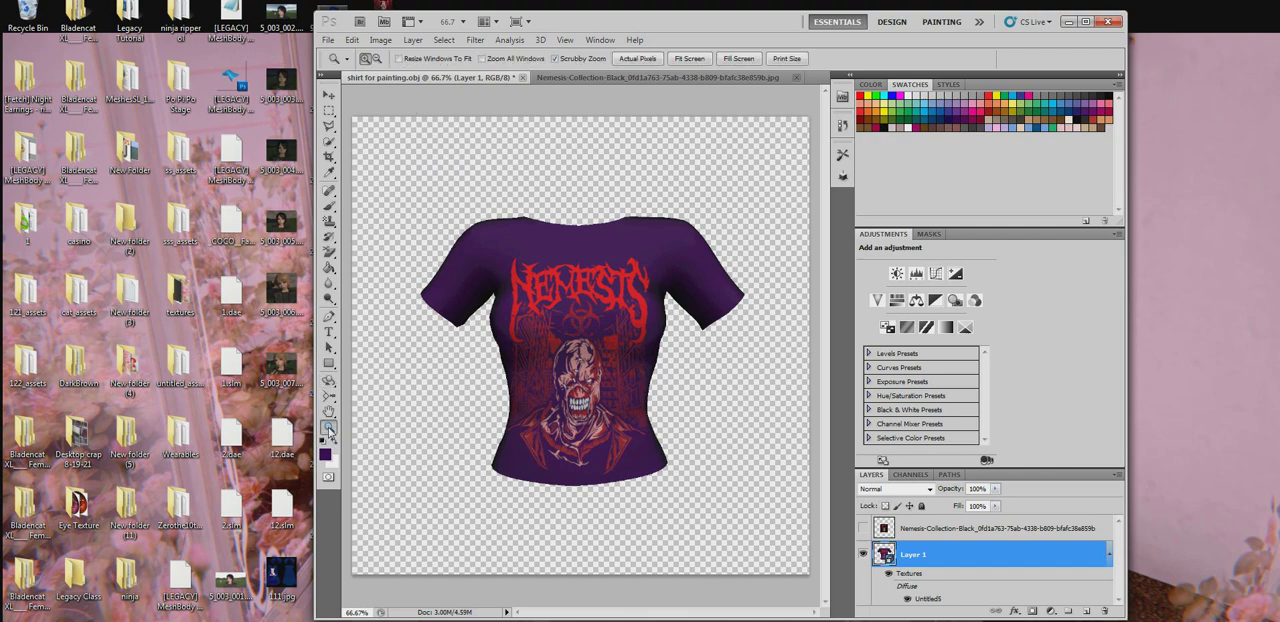
left_click(697, 58)
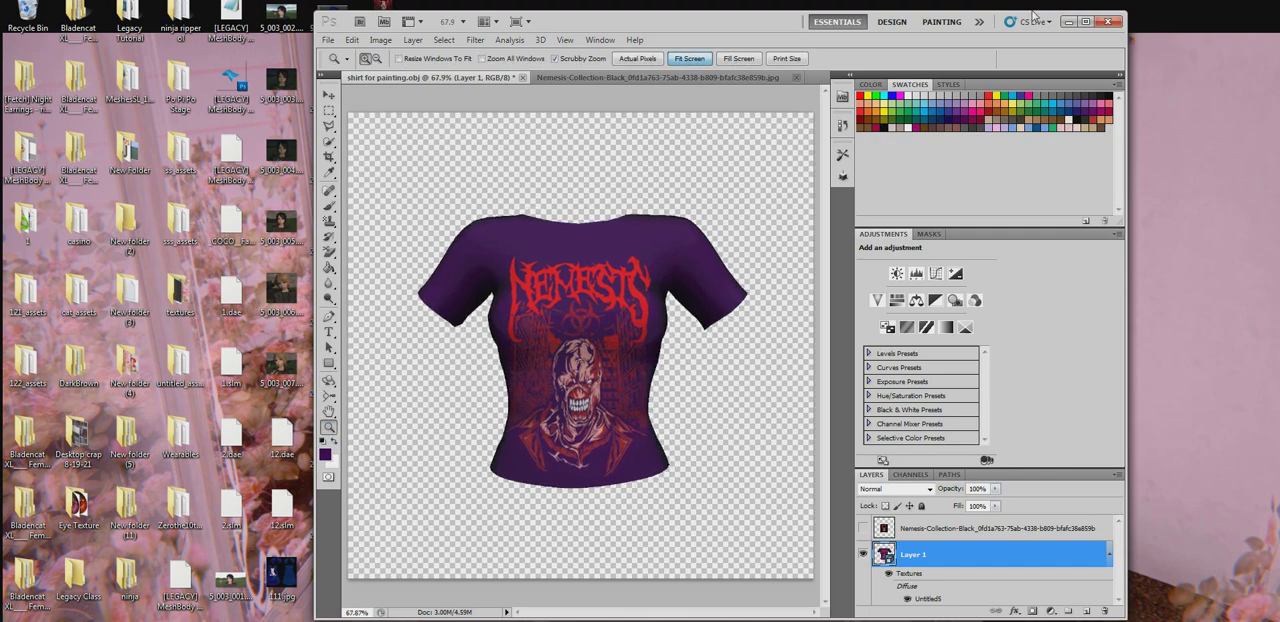
left_click(1085, 21)
left_click(525, 292)
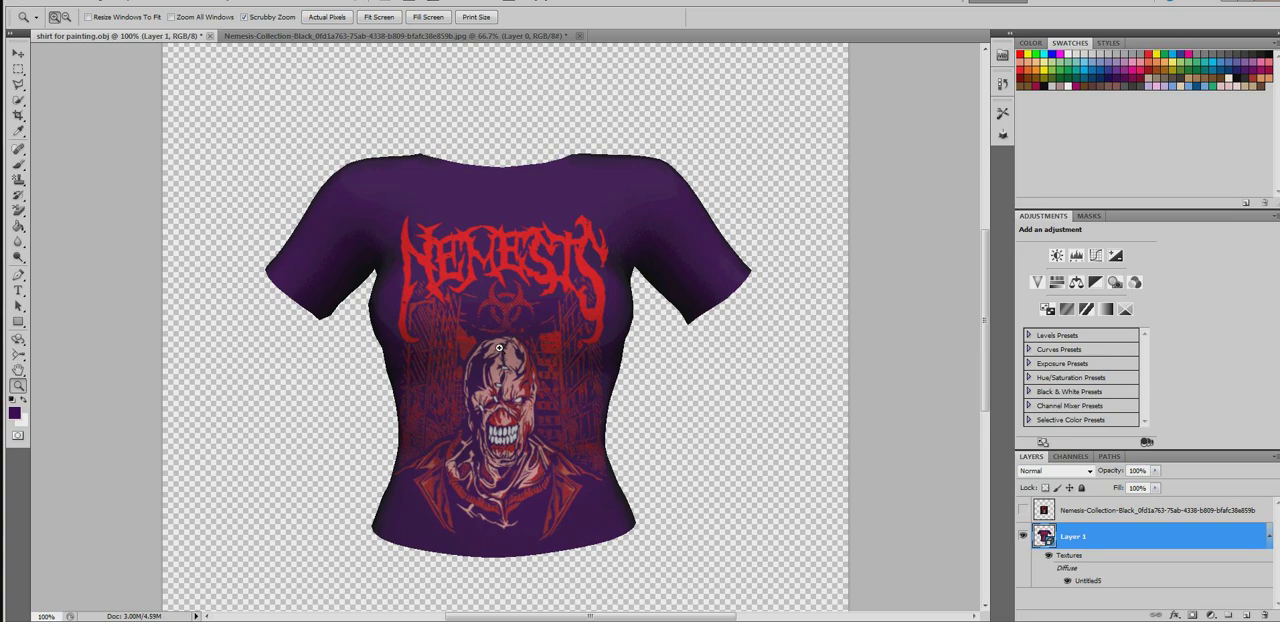
- Choose the Brush tool and set the 3D paint mode of the shirt model to Bump
left_click(17, 164)
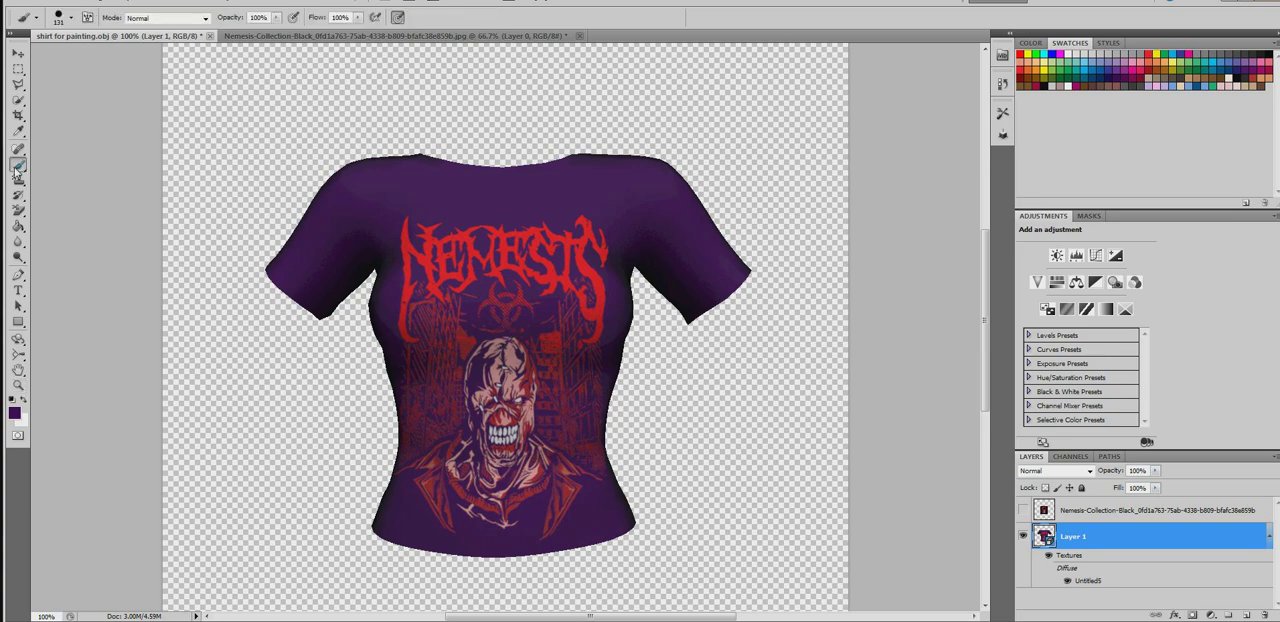
left_click_drag(889, 10, 604, 40)
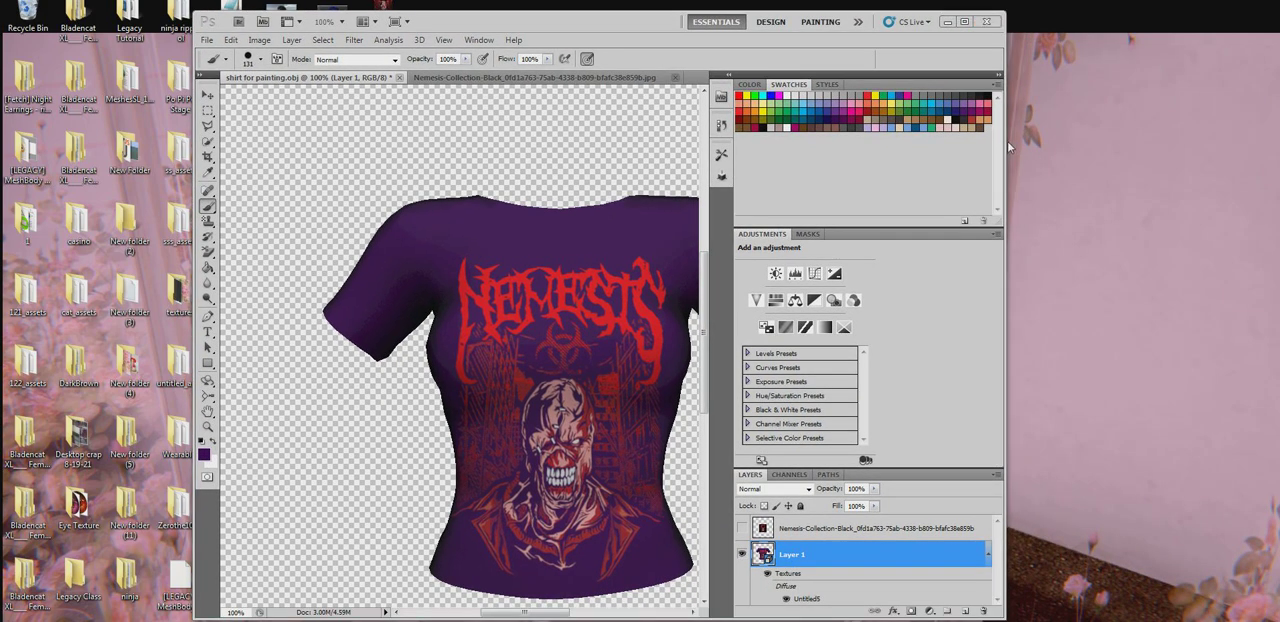
left_click_drag(1007, 140, 1251, 147)
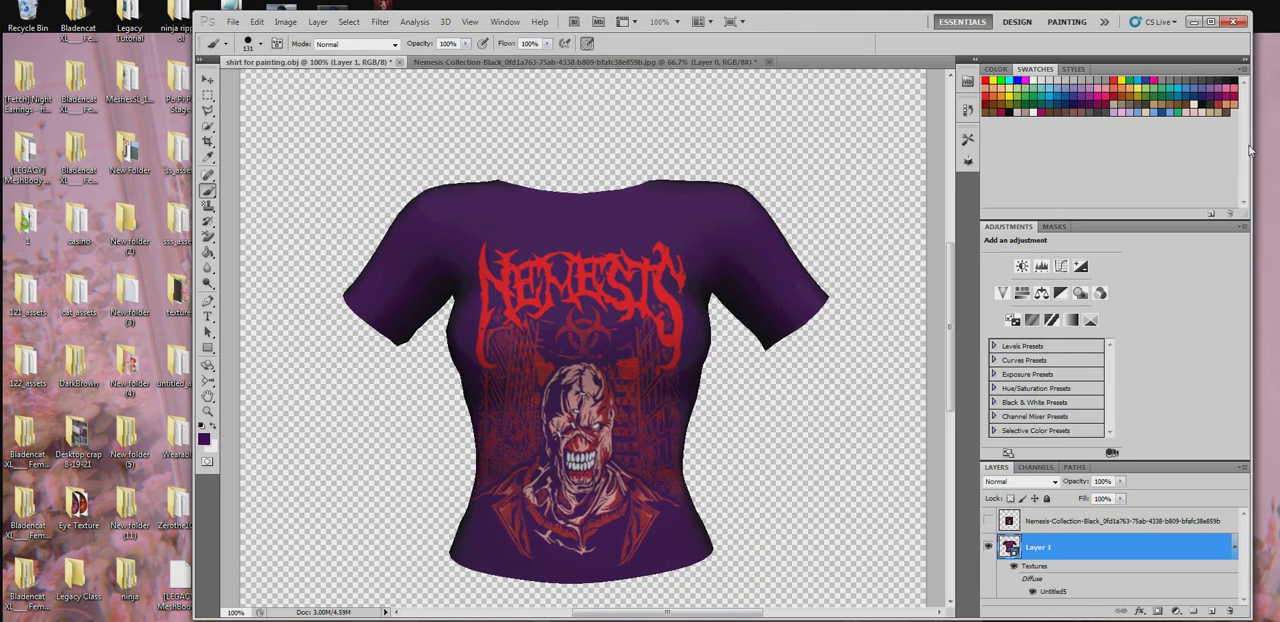
left_click(446, 22)
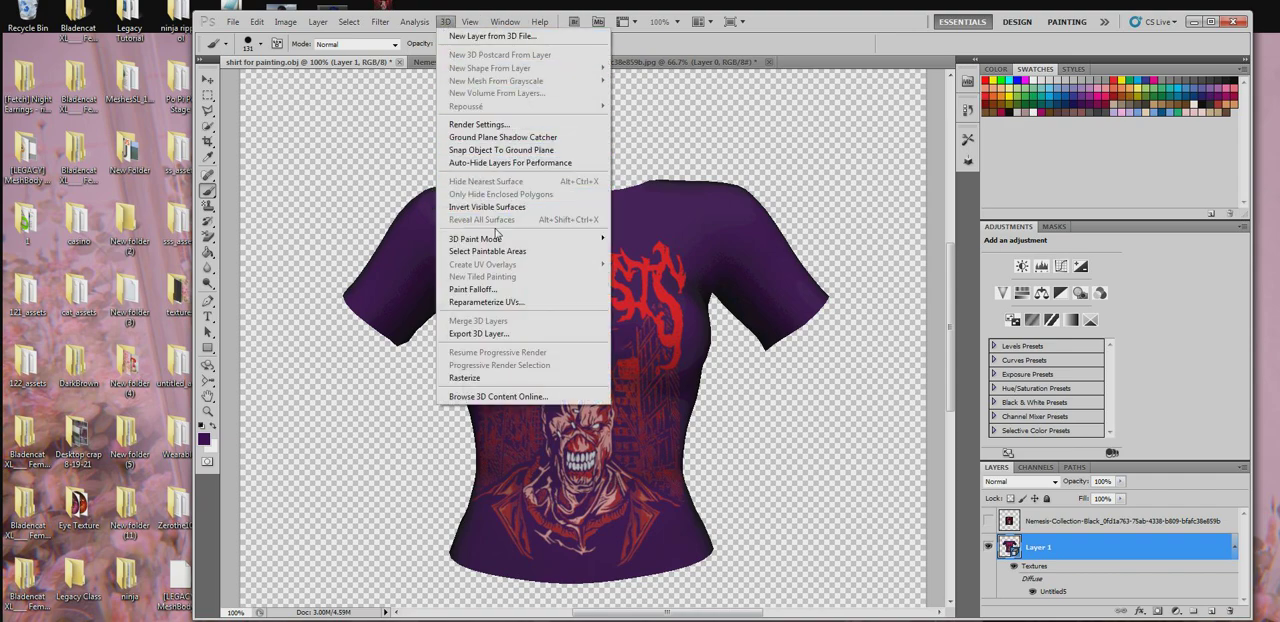
mouse_move(494, 240)
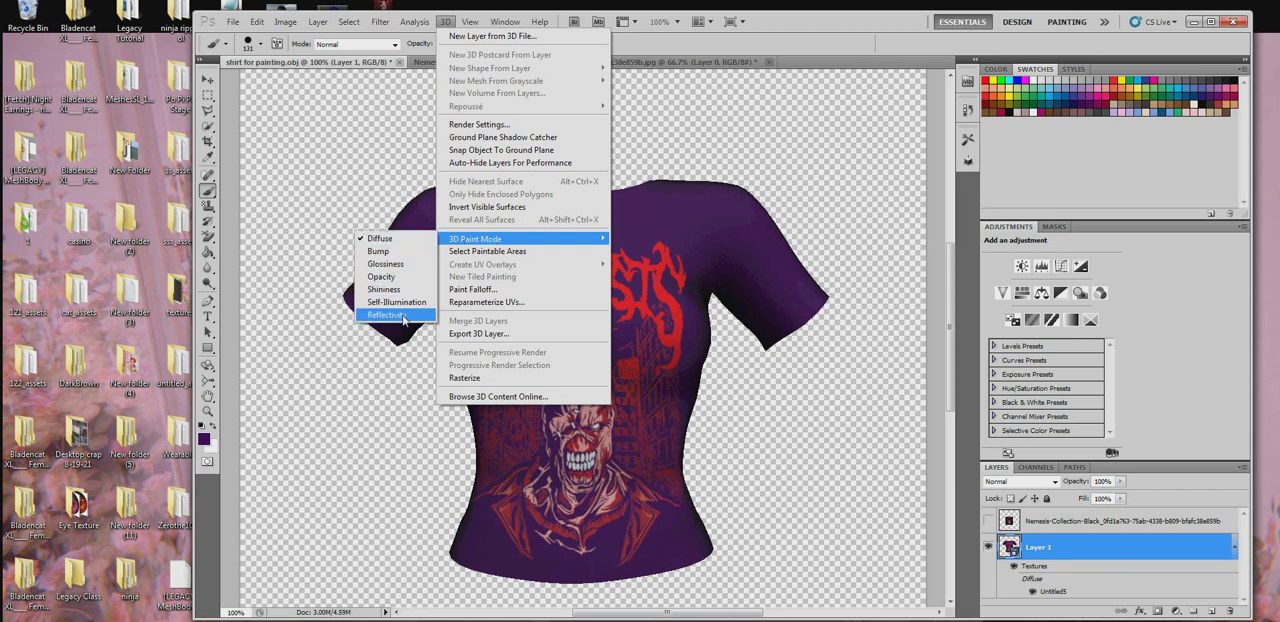
left_click(405, 252)
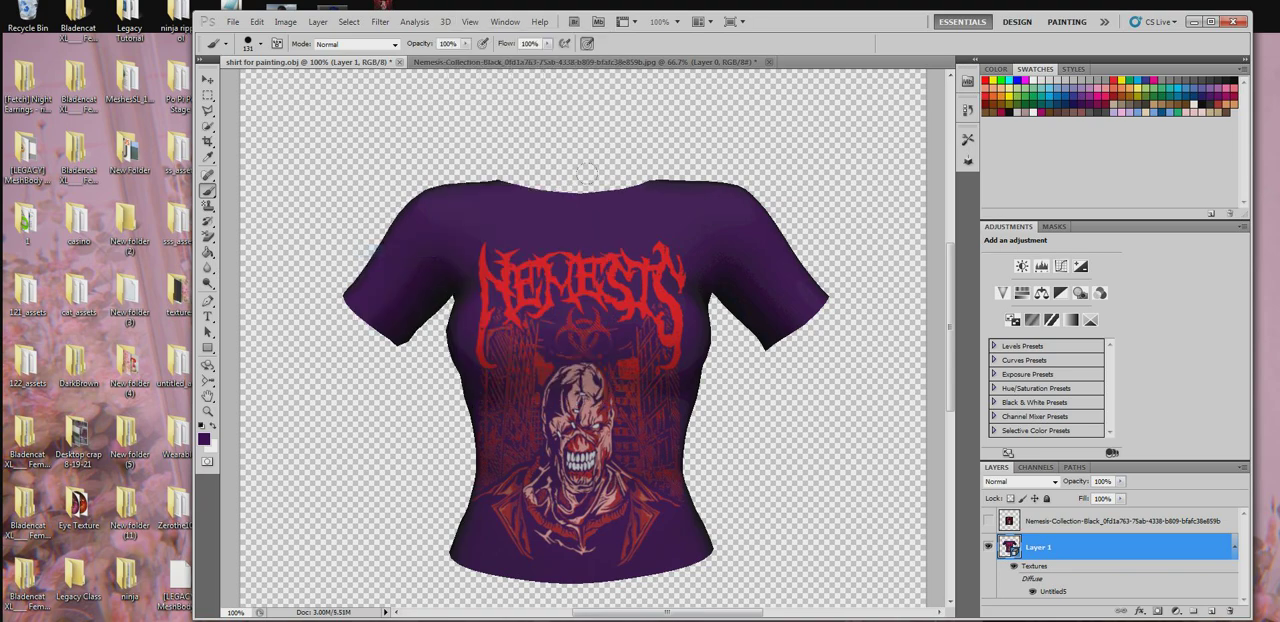
- Pick a light grey swatch as the paint color and set the brush to 30 px with 100% hardness
left_click(1031, 88)
left_click(1049, 80)
right_click(637, 181)
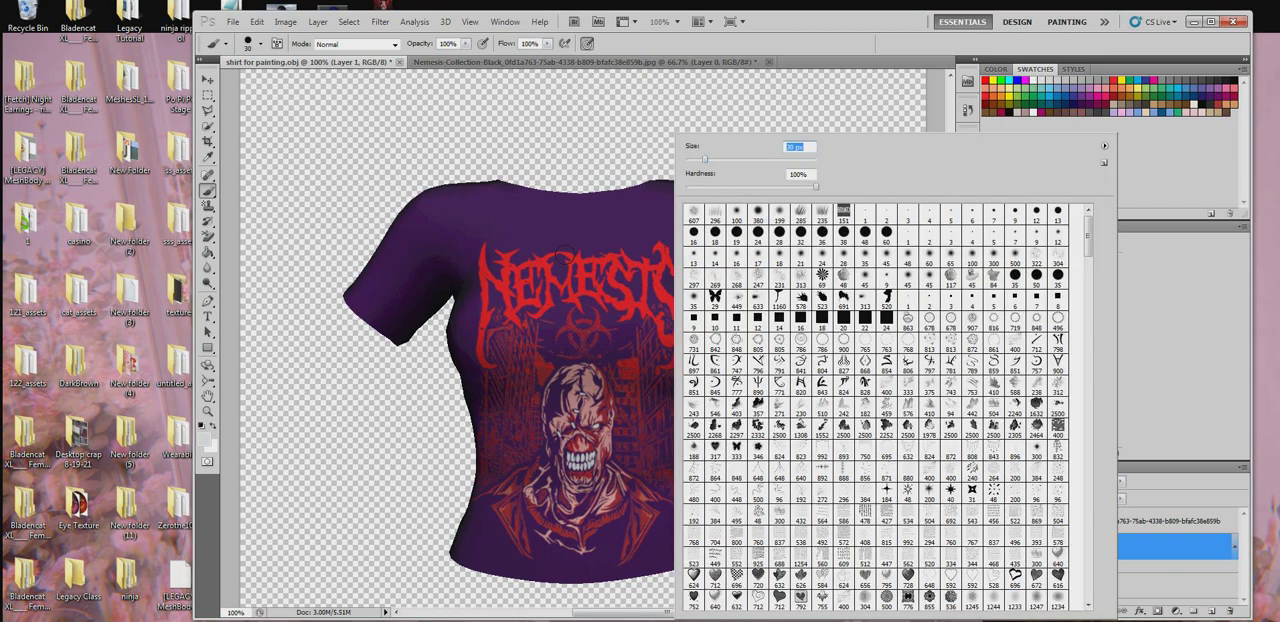
- Create the missing bump texture for the shirt material at 451 × 661 pixels, RGB Color, 8 bit, with a white background
left_click(563, 239)
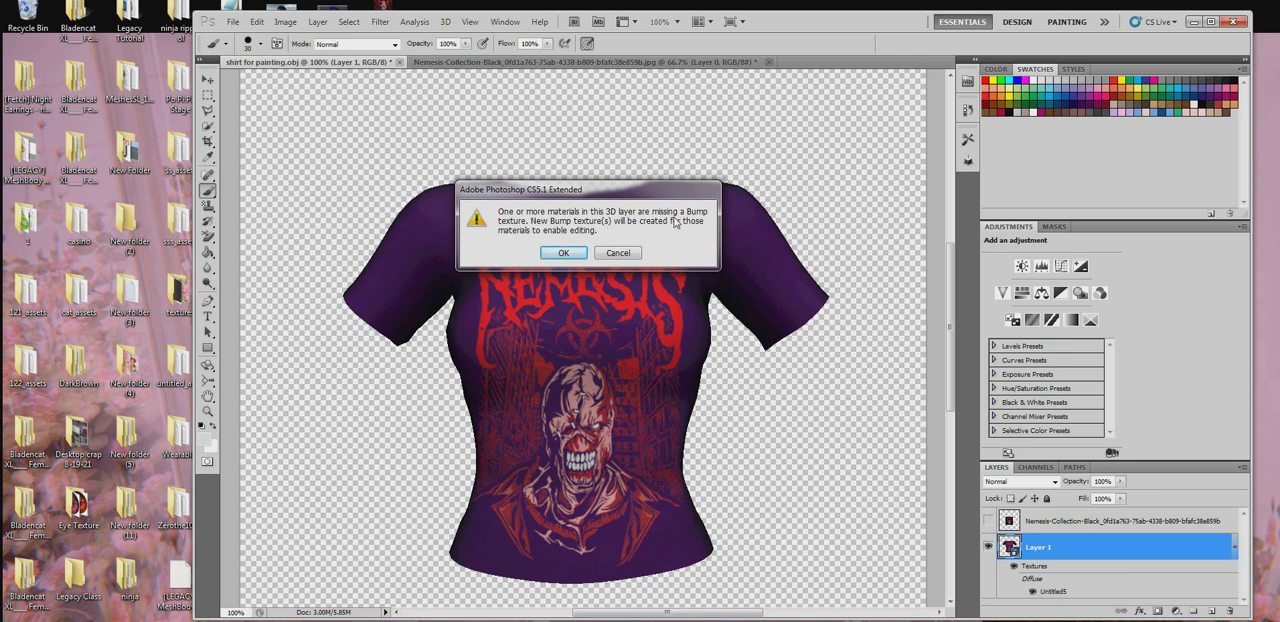
left_click(561, 253)
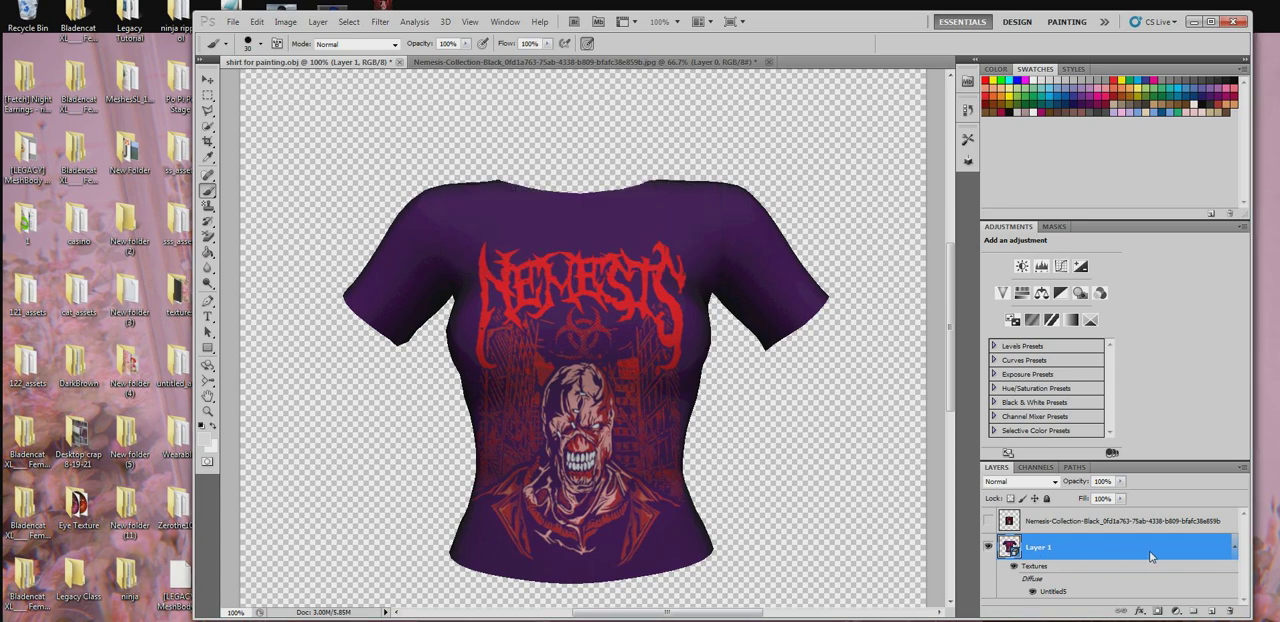
key("ctrl+n")
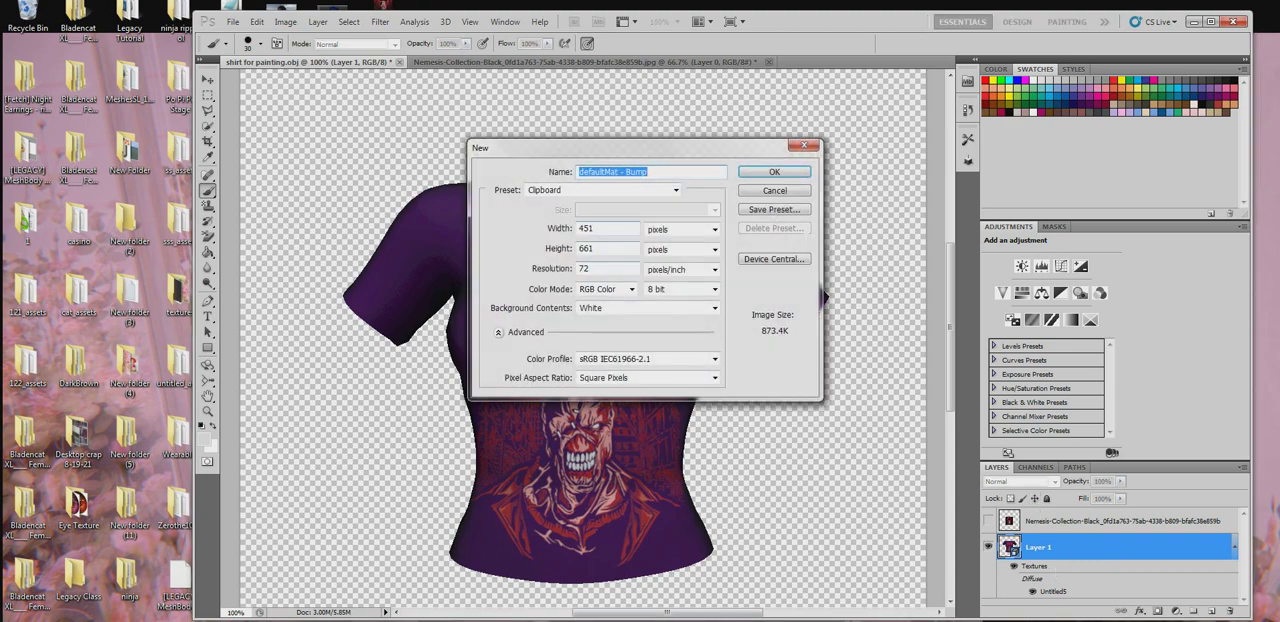
left_click(774, 172)
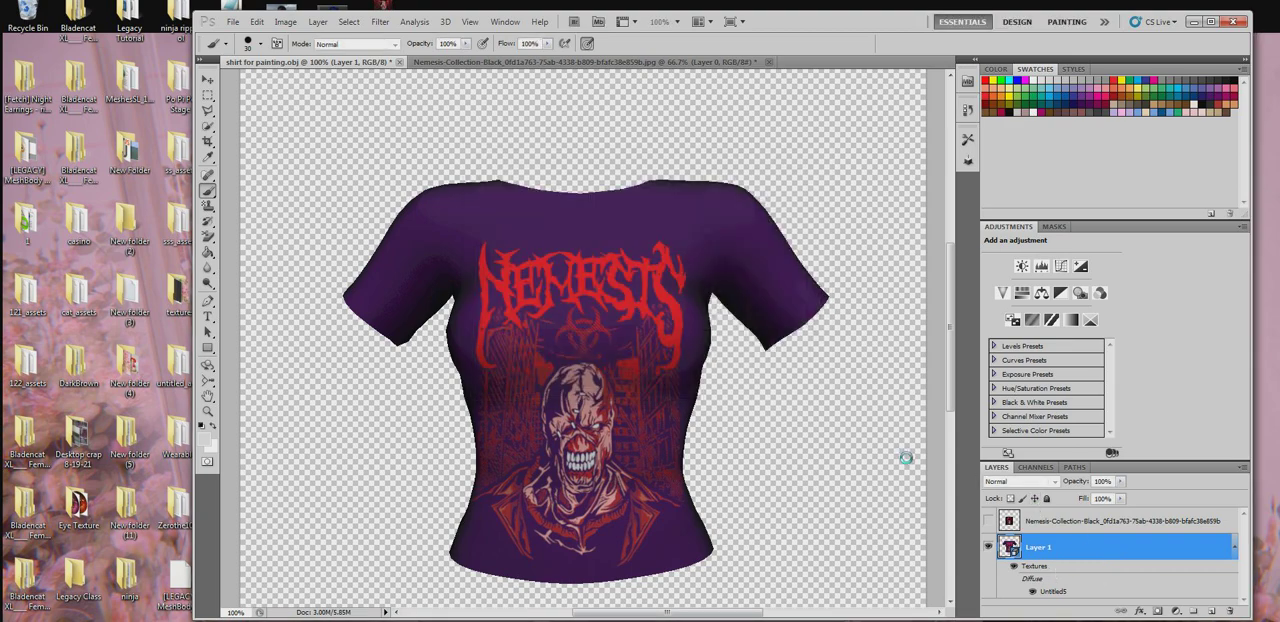
- Open the defaultMat - Bump texture of Layer 1 to examine it and close it again
scroll(1054, 526, "down", 1)
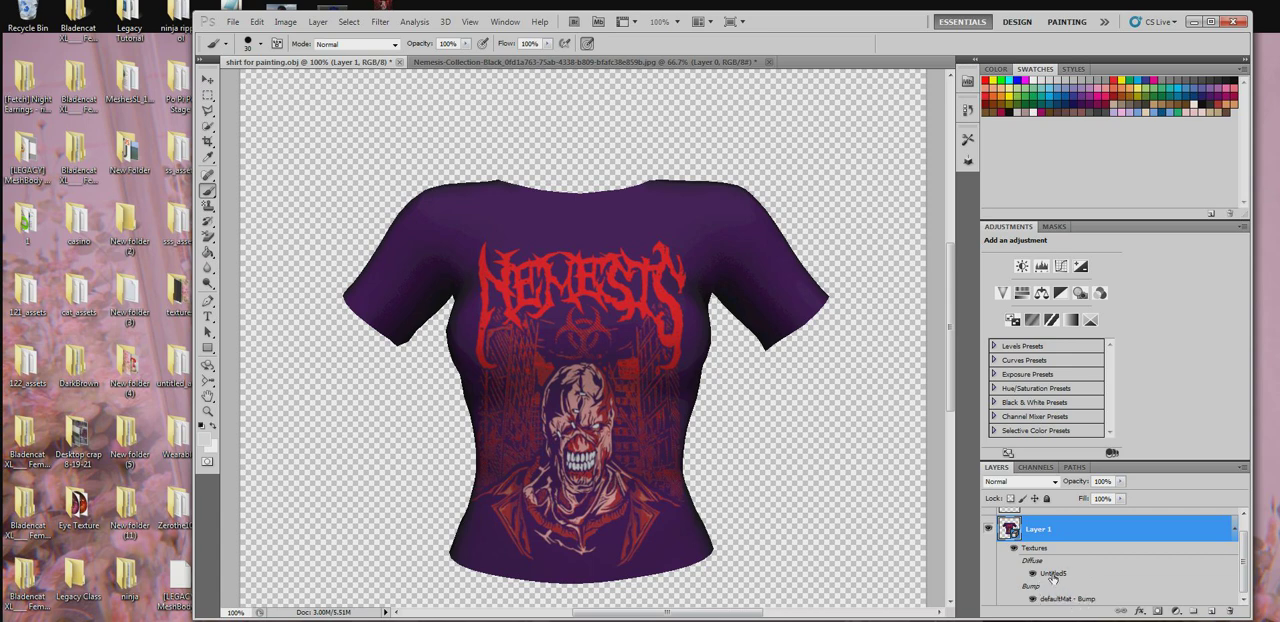
double_click(1060, 600)
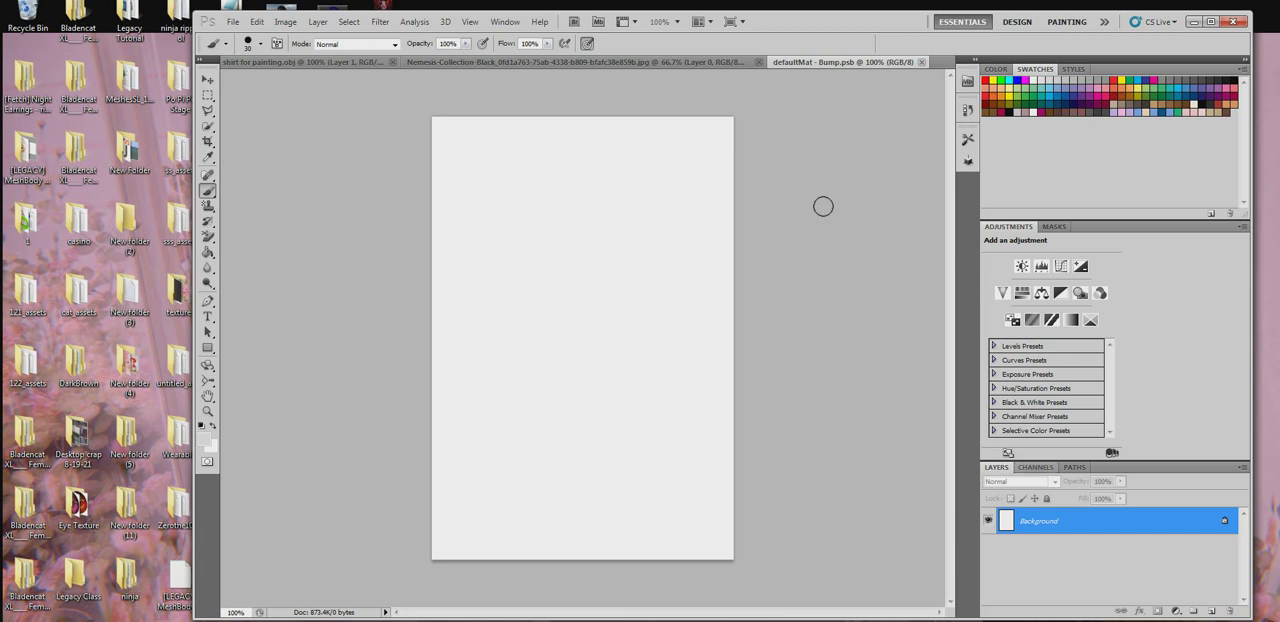
left_click(921, 62)
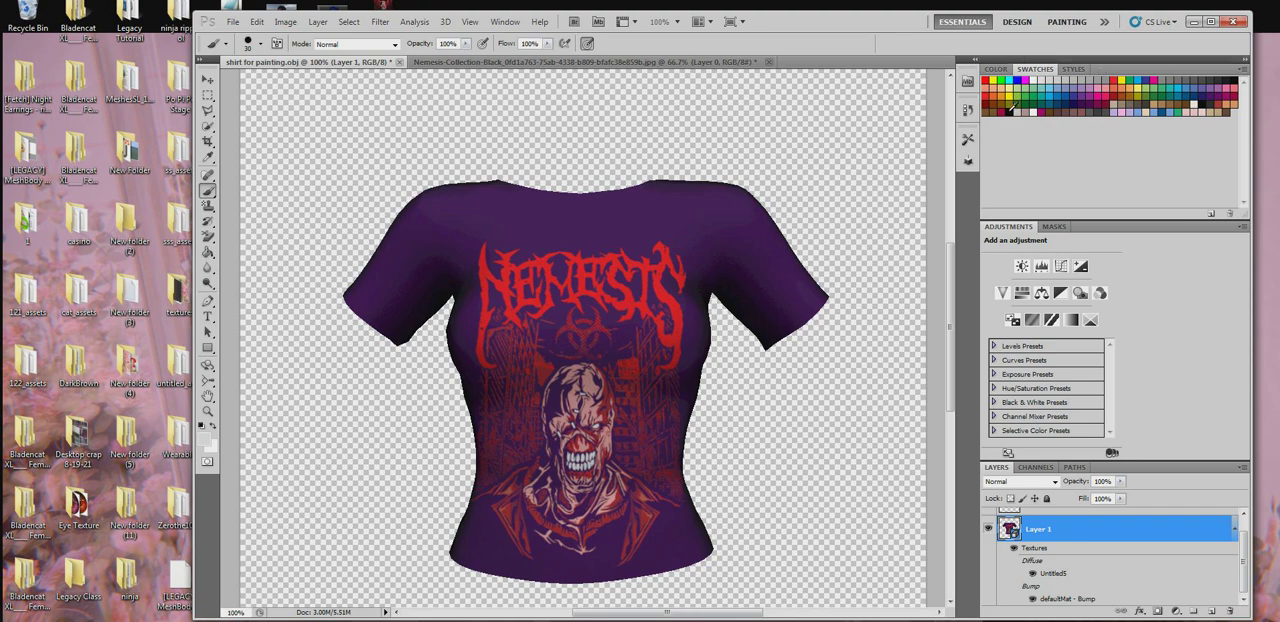
- Pick the black swatch, set the brush to 13 px, and paint bump lines across the shirt's shoulder and chest
left_click(1008, 112)
right_click(490, 148)
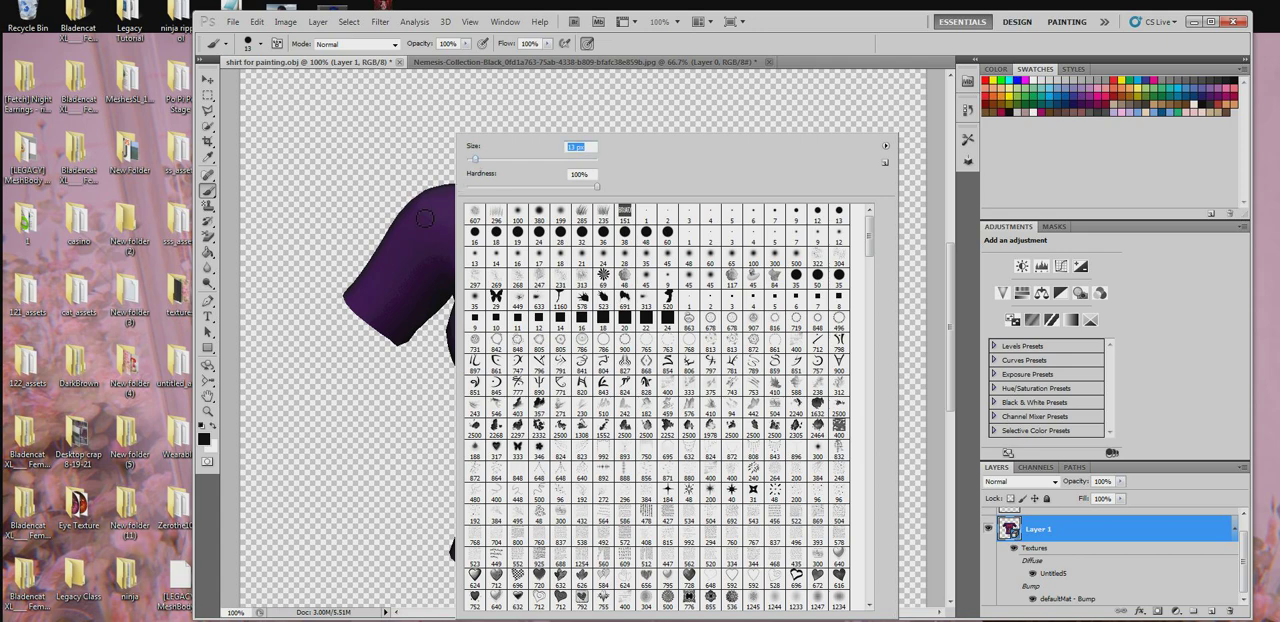
left_click(345, 211)
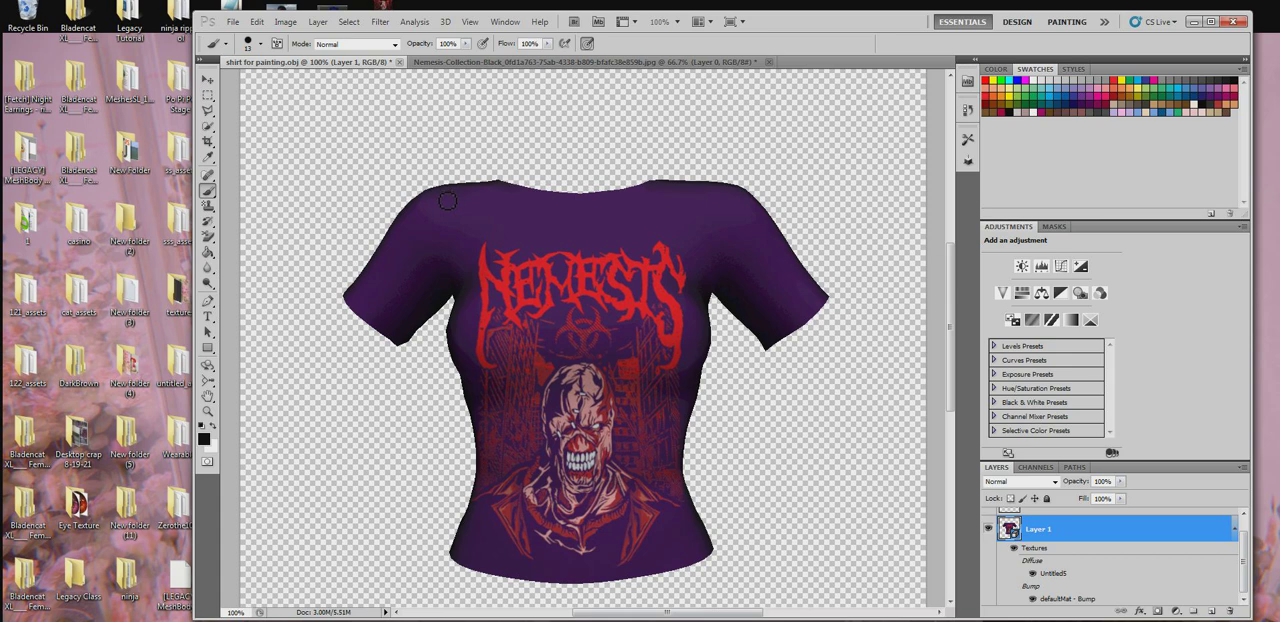
mouse_move(447, 201)
left_mouse_down()
mouse_move(508, 391)
mouse_move(602, 349)
mouse_move(585, 268)
mouse_move(522, 239)
mouse_move(538, 224)
mouse_move(590, 241)
mouse_move(634, 228)
mouse_move(669, 255)
left_mouse_up()
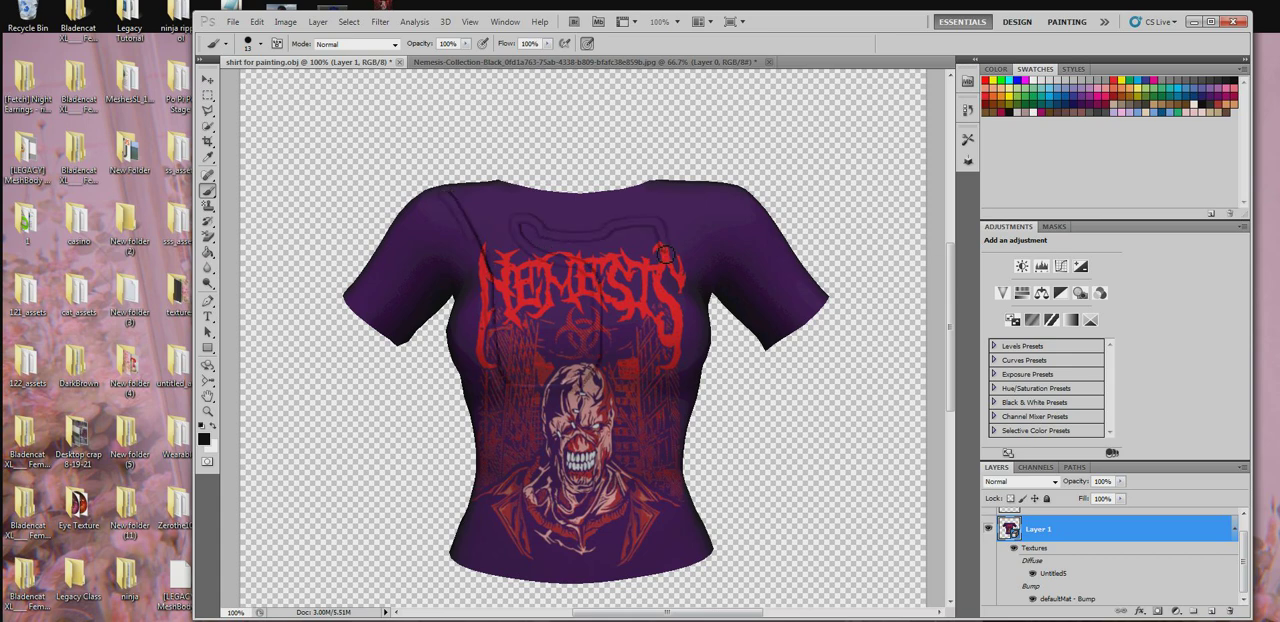
- Tilt the shirt model to show the neck opening and brush light grey over part of the chest bump lines
left_click(208, 365)
left_click_drag(506, 235, 534, 261)
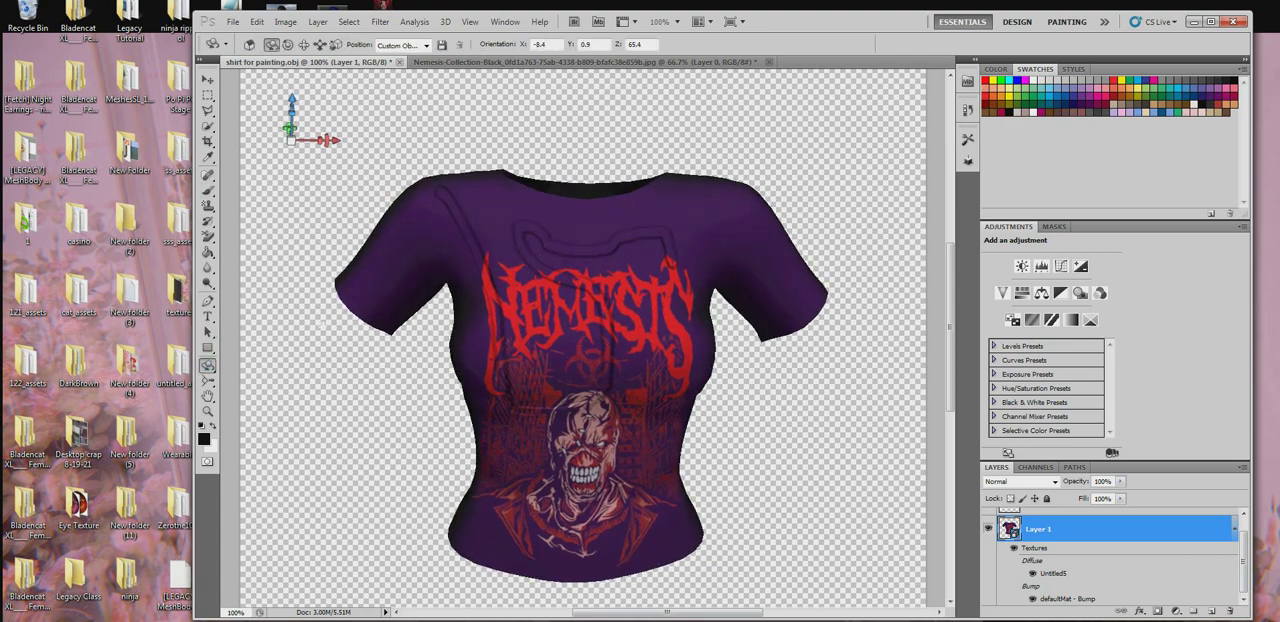
left_click(1032, 110)
left_click(208, 190)
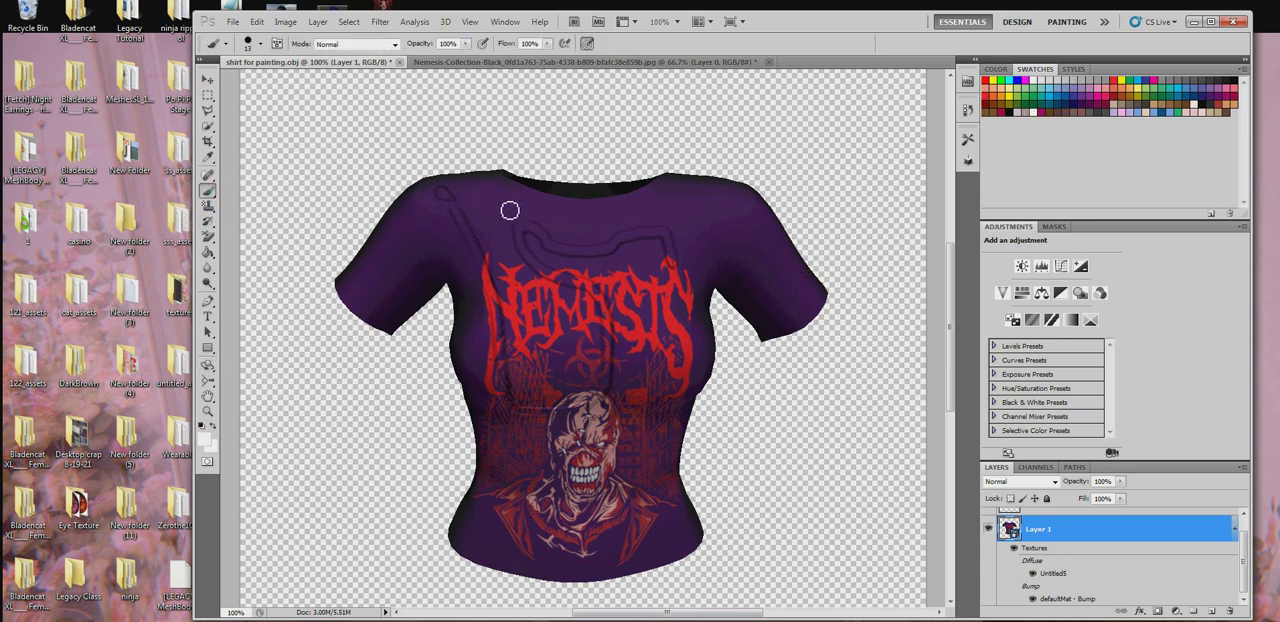
mouse_move(558, 256)
left_mouse_down()
mouse_move(525, 280)
mouse_move(548, 265)
left_mouse_up()
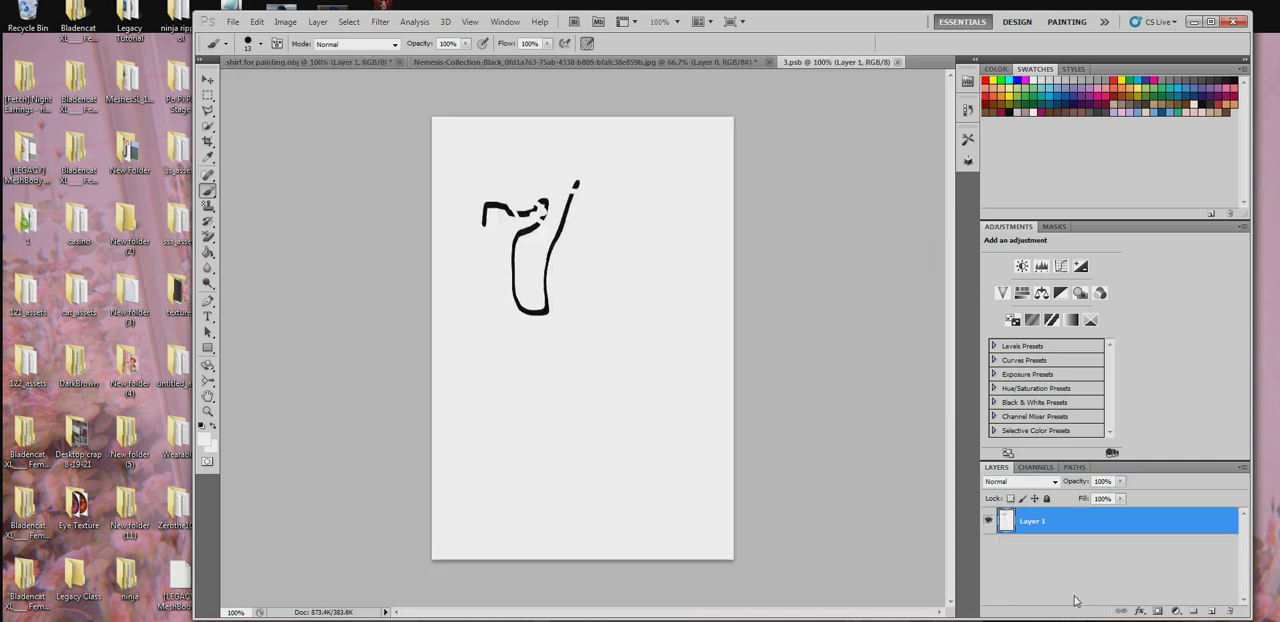
- Hide Layer 1 in the bump texture, fill a new layer with black, and close the texture, saving the changes
left_click(987, 516)
left_click(1211, 610)
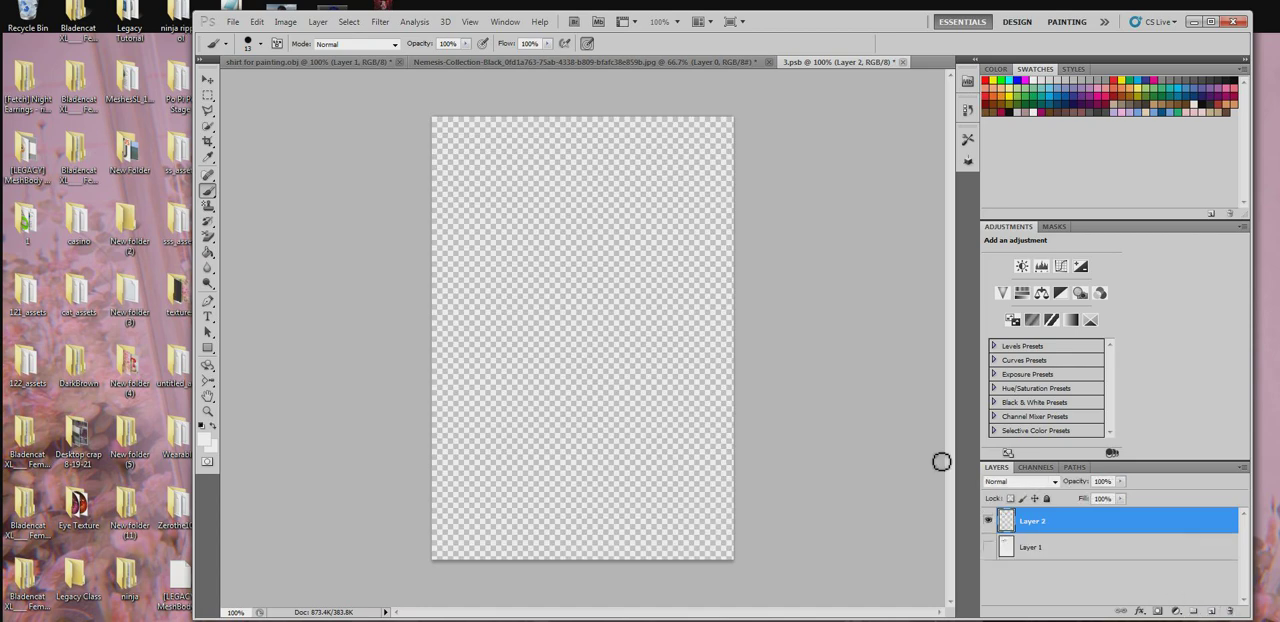
left_click(208, 252)
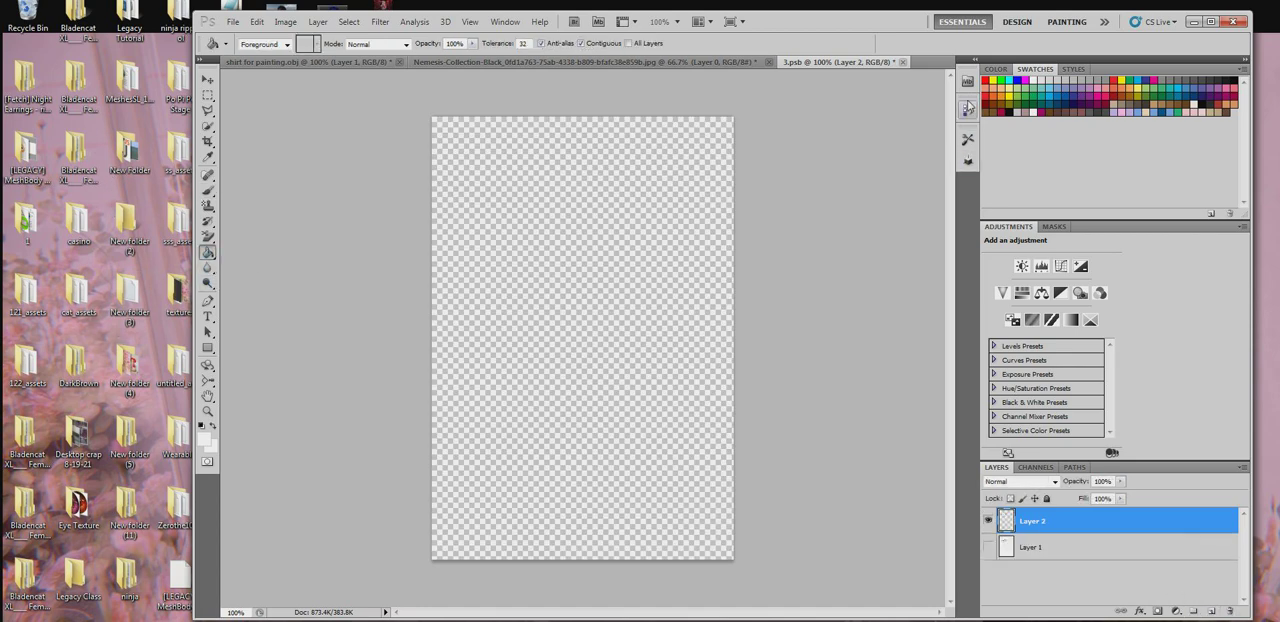
left_click(1008, 112)
left_click(535, 298)
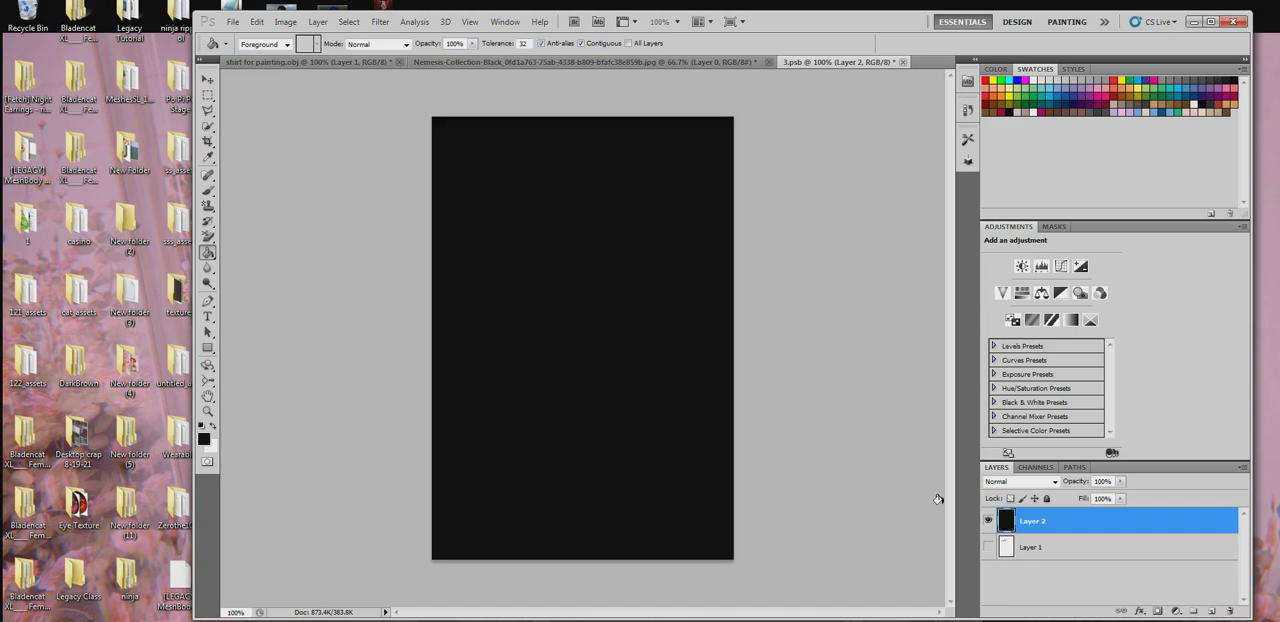
left_click(902, 62)
left_click(522, 244)
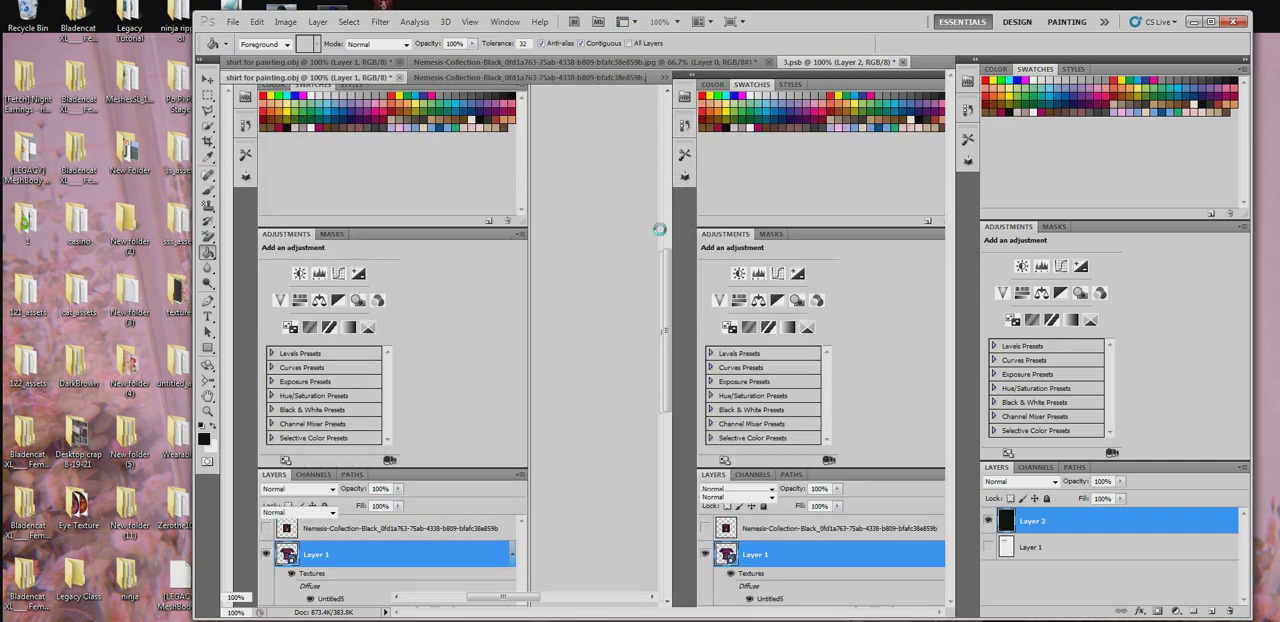
- Choose the light grey swatch and the Brush tool for painting on the shirt model
left_click(1034, 111)
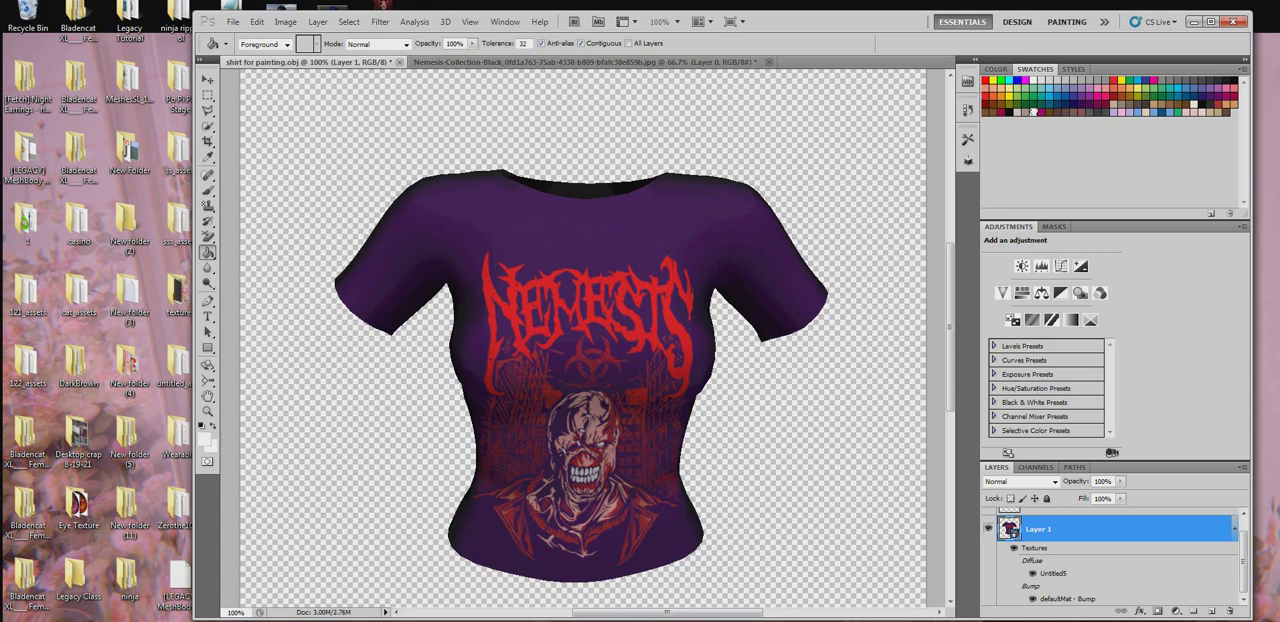
right_click(512, 228)
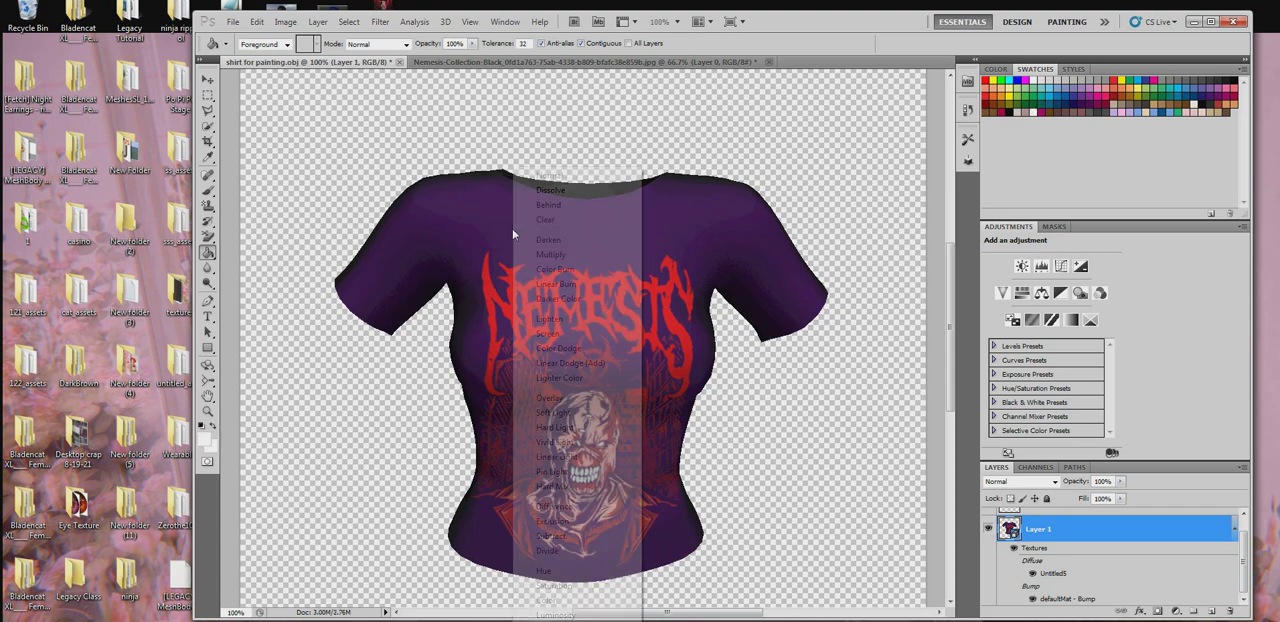
left_click(206, 193)
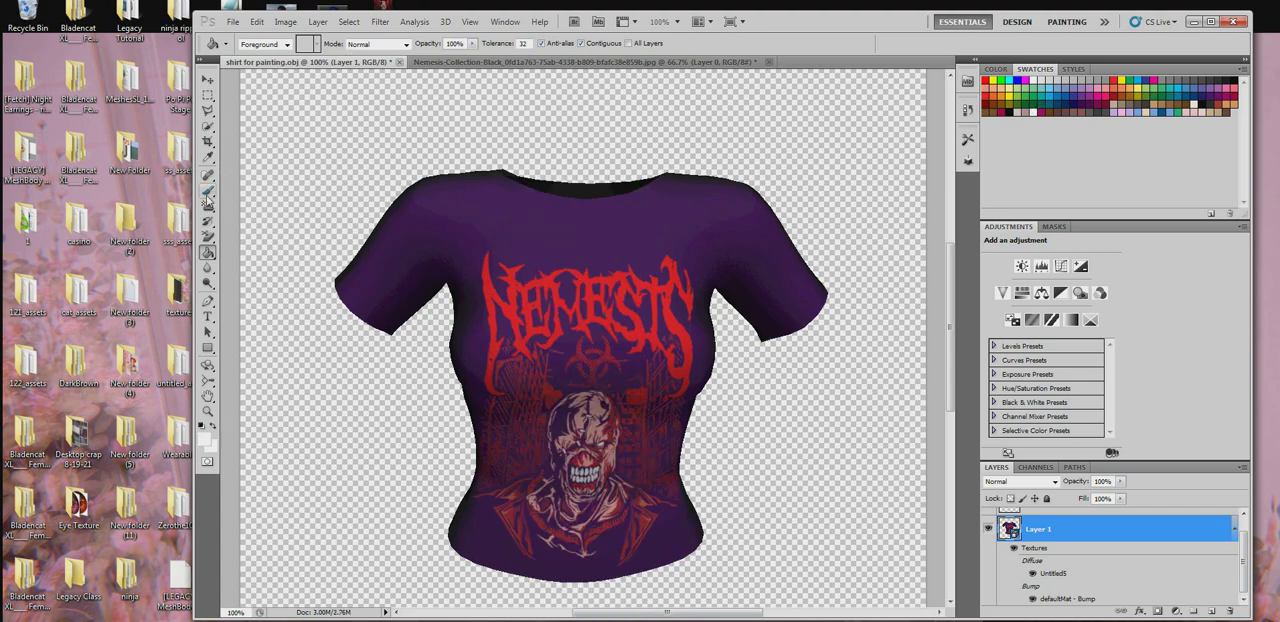
left_click(208, 190)
- Browse the brush presets and choose the 1492 px fold-shaped brush
left_click(260, 44)
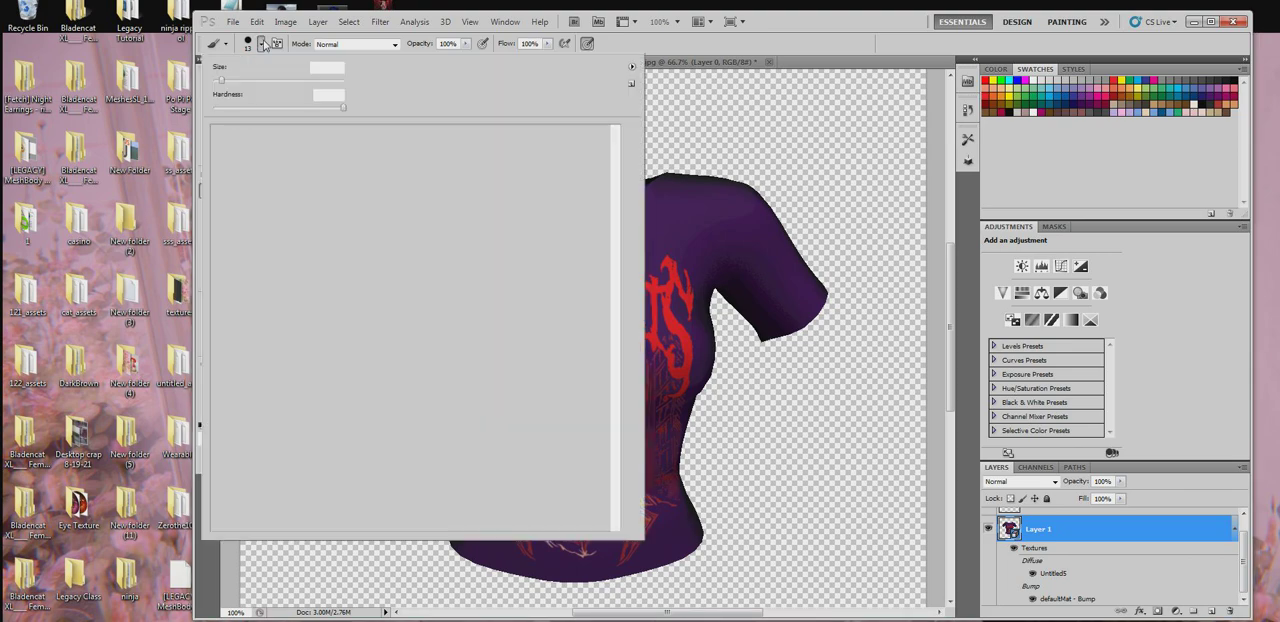
scroll(430, 280, "down", 10)
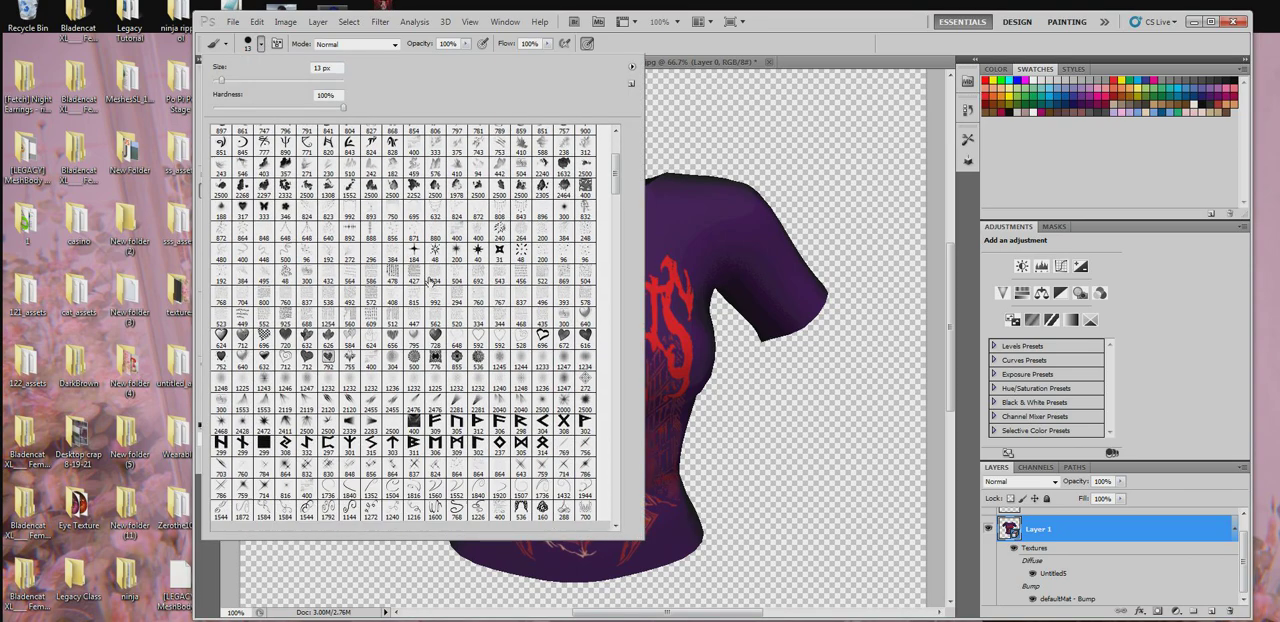
scroll(430, 282, "down", 4)
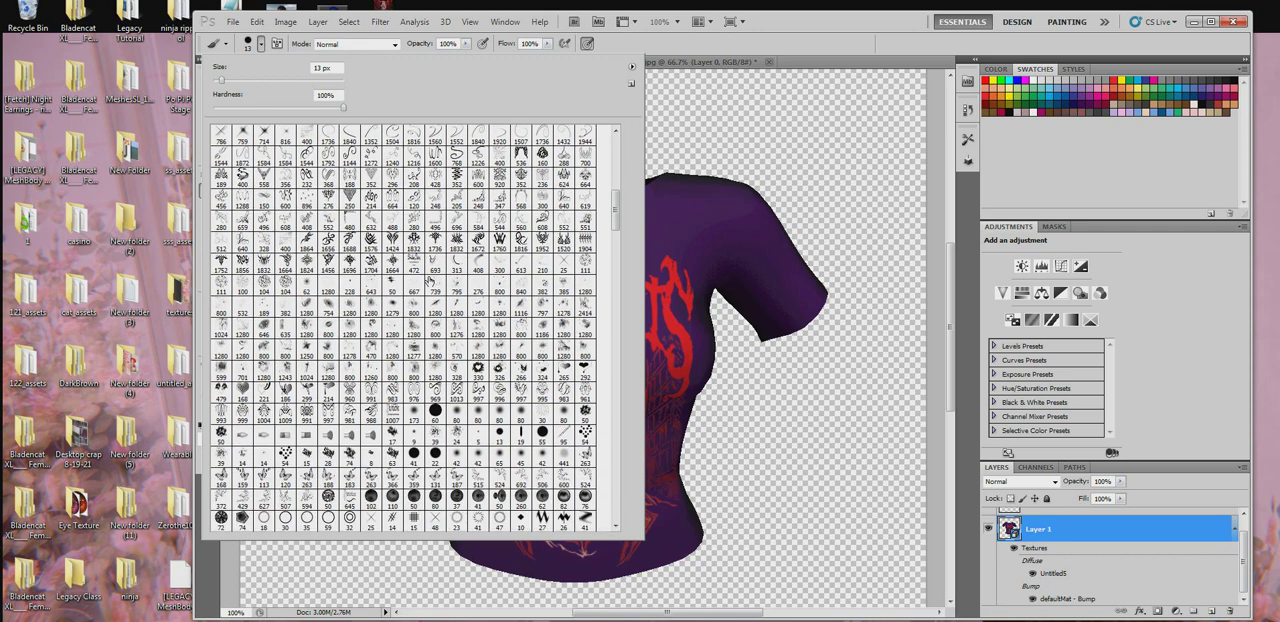
scroll(495, 367, "up", 3)
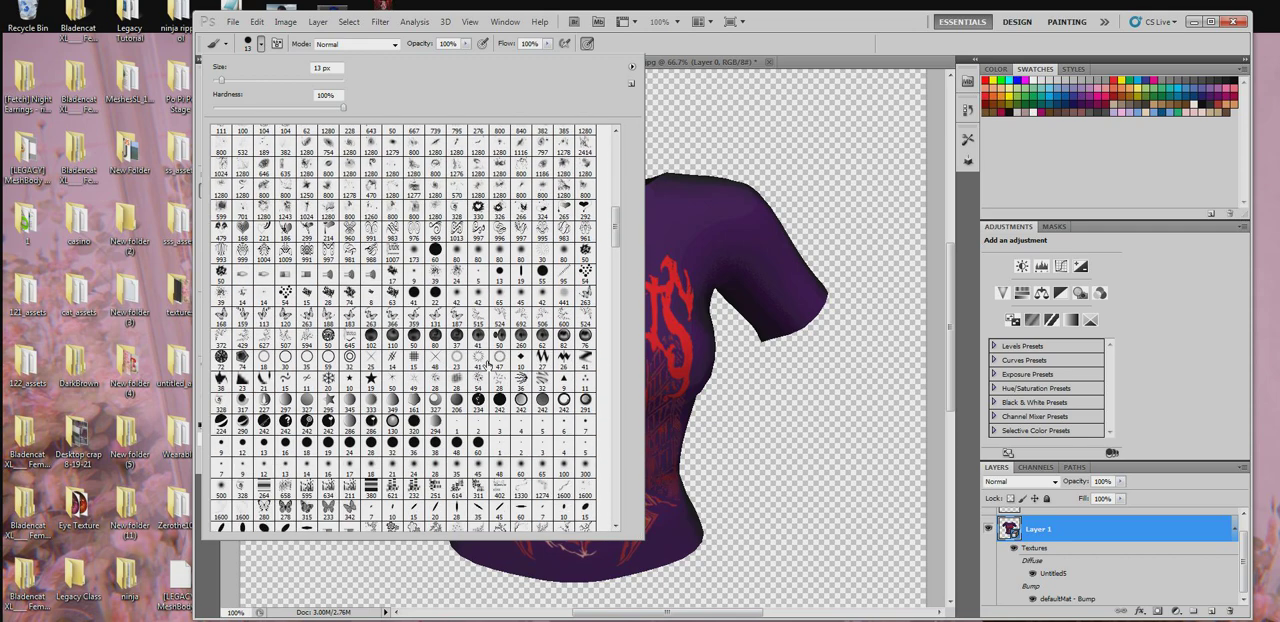
scroll(483, 367, "up", 8)
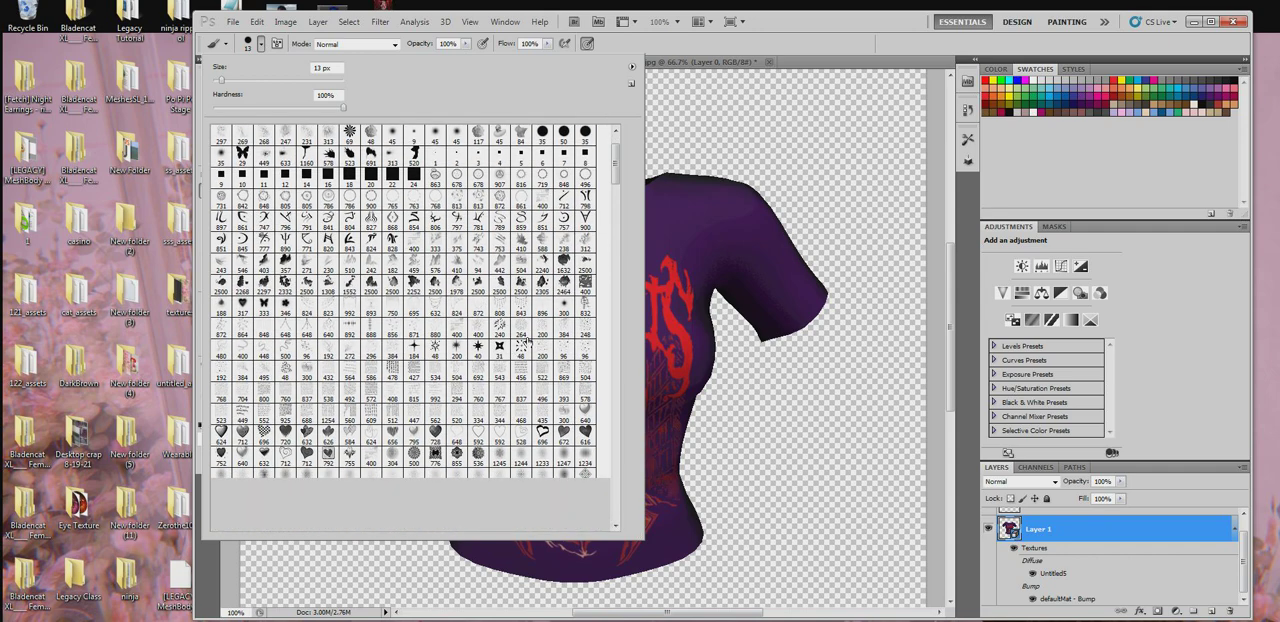
left_click_drag(617, 166, 617, 287)
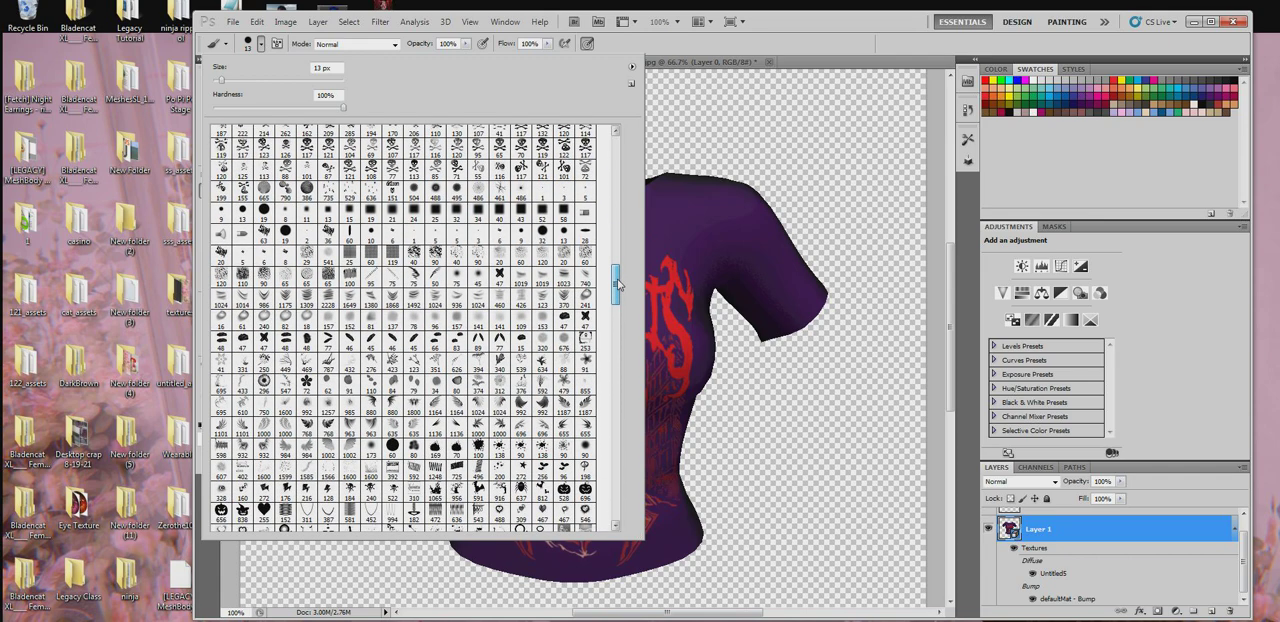
left_click(413, 302)
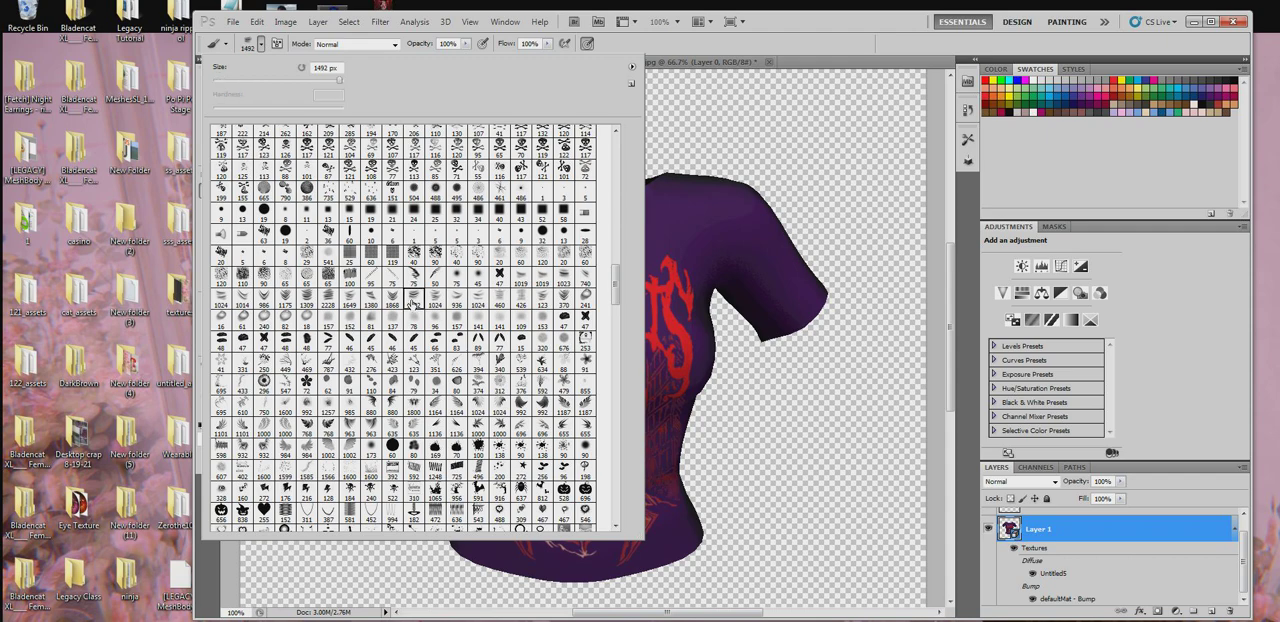
- Reduce the fold brush to 308 px and stamp folds onto the shirt's chest
right_click(784, 330)
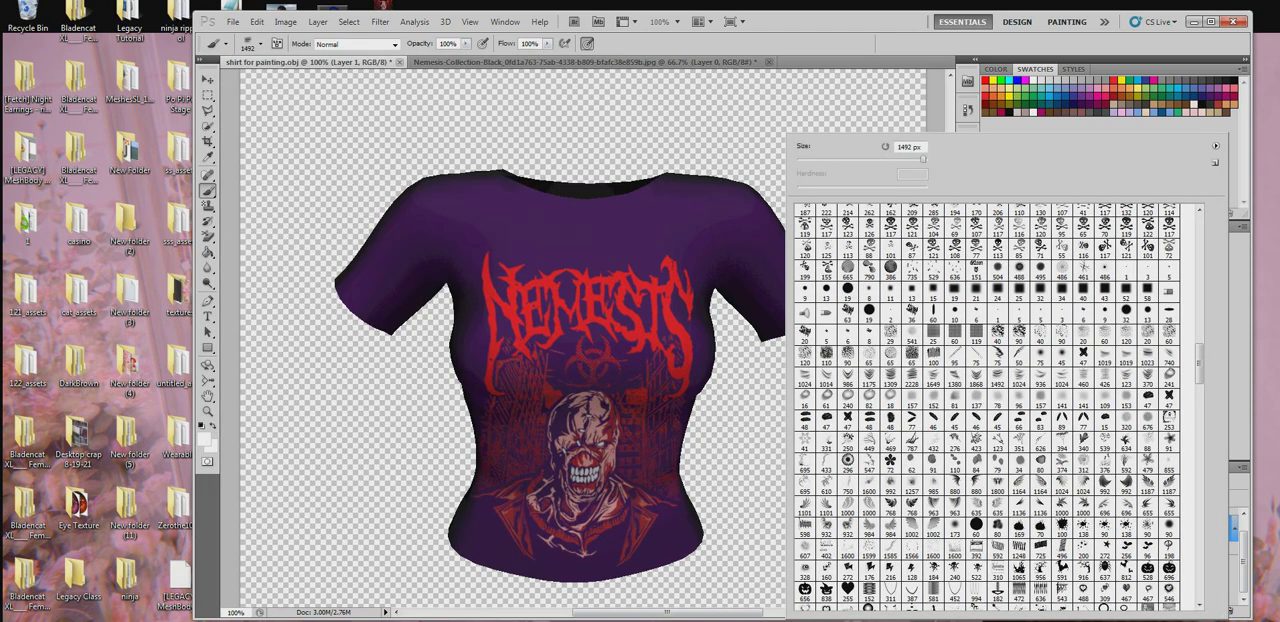
left_click(261, 48)
left_click(261, 46)
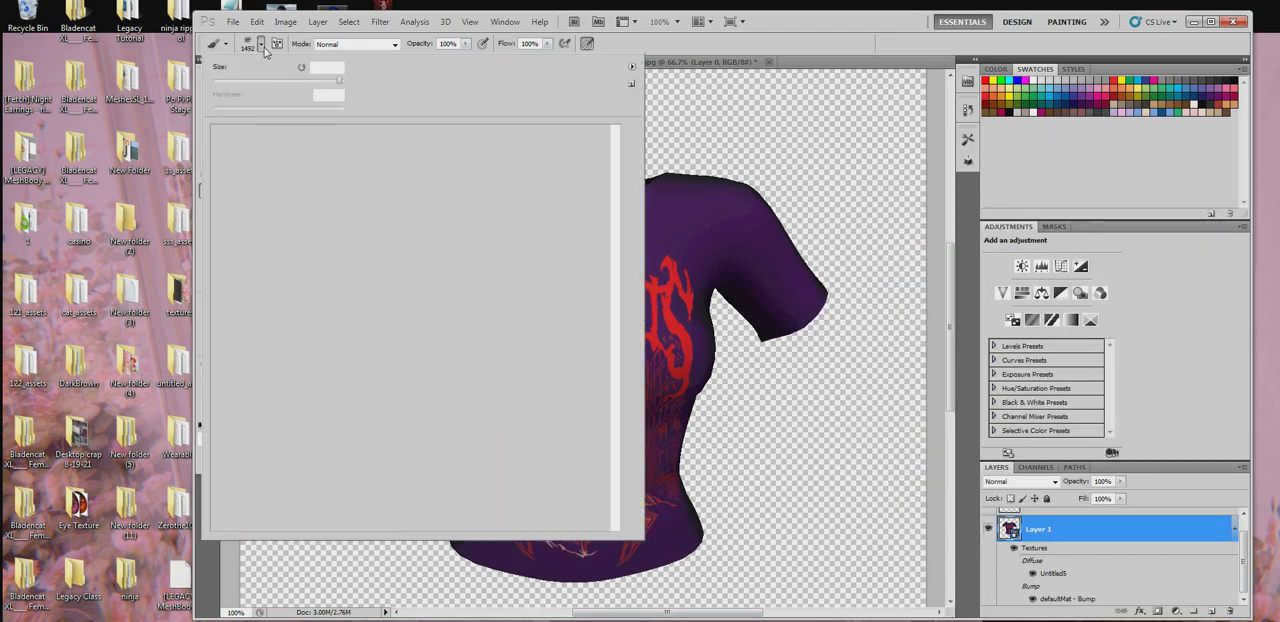
left_click_drag(337, 81, 321, 82)
right_click(748, 399)
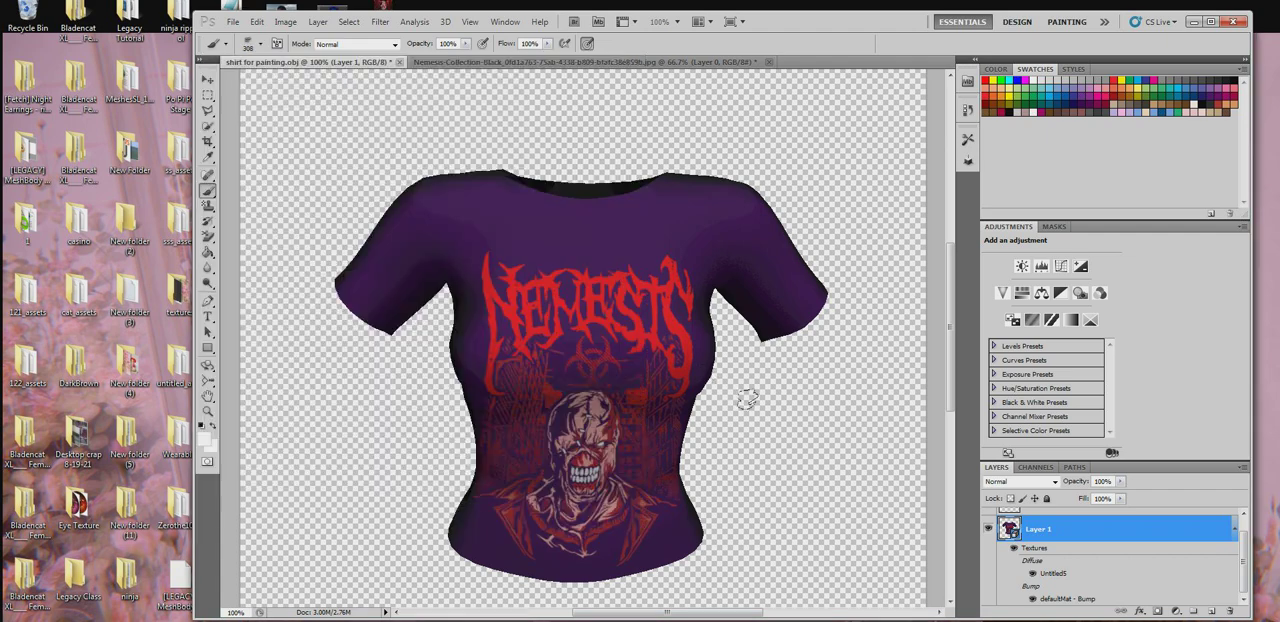
left_click(511, 305)
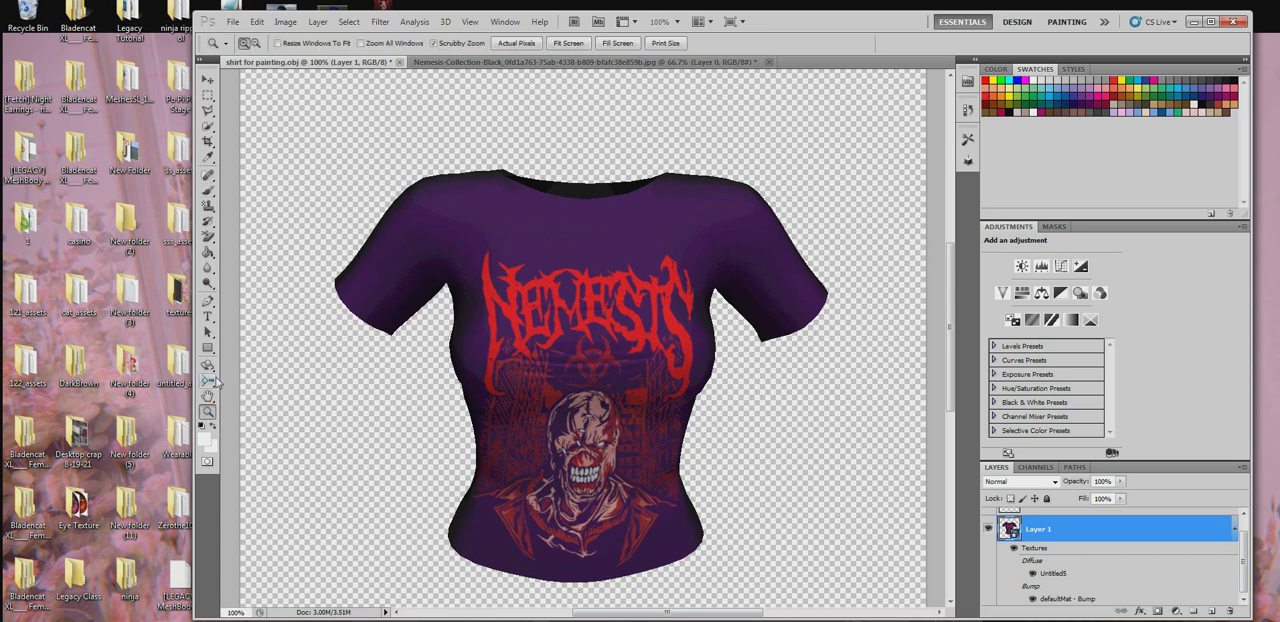
- Rotate the shirt model to a straight front view, then undo and redo the rotation to compare the bump shading
left_click(211, 369)
right_click(213, 372)
left_click(229, 368)
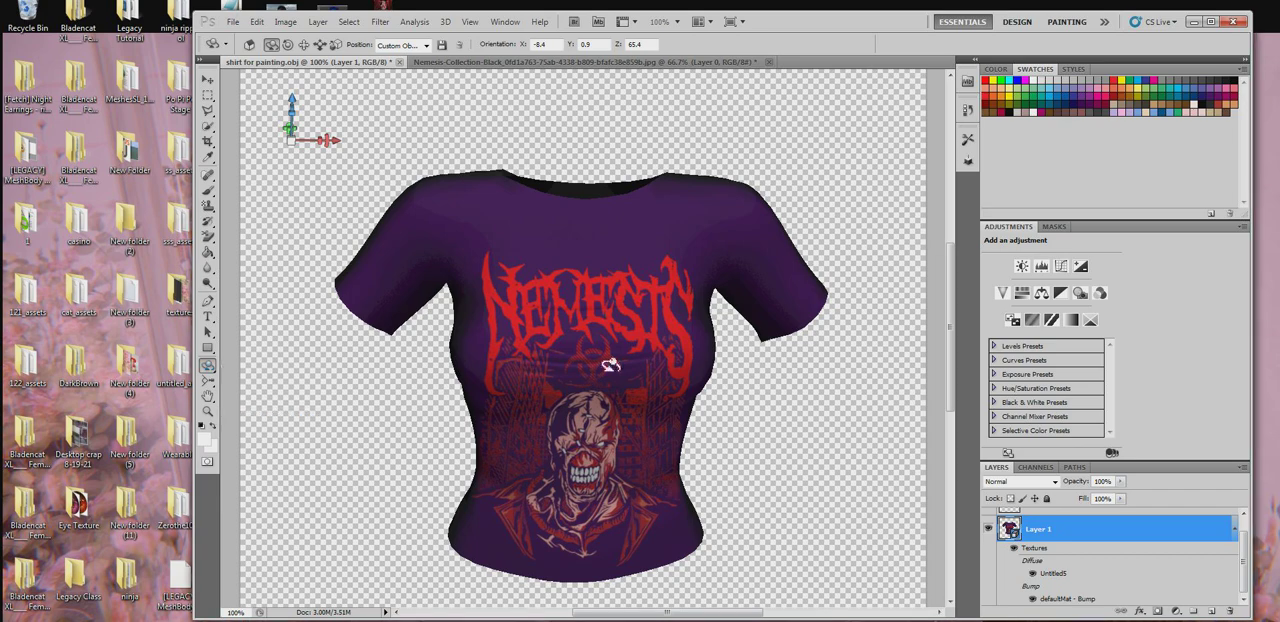
left_click_drag(609, 364, 494, 452)
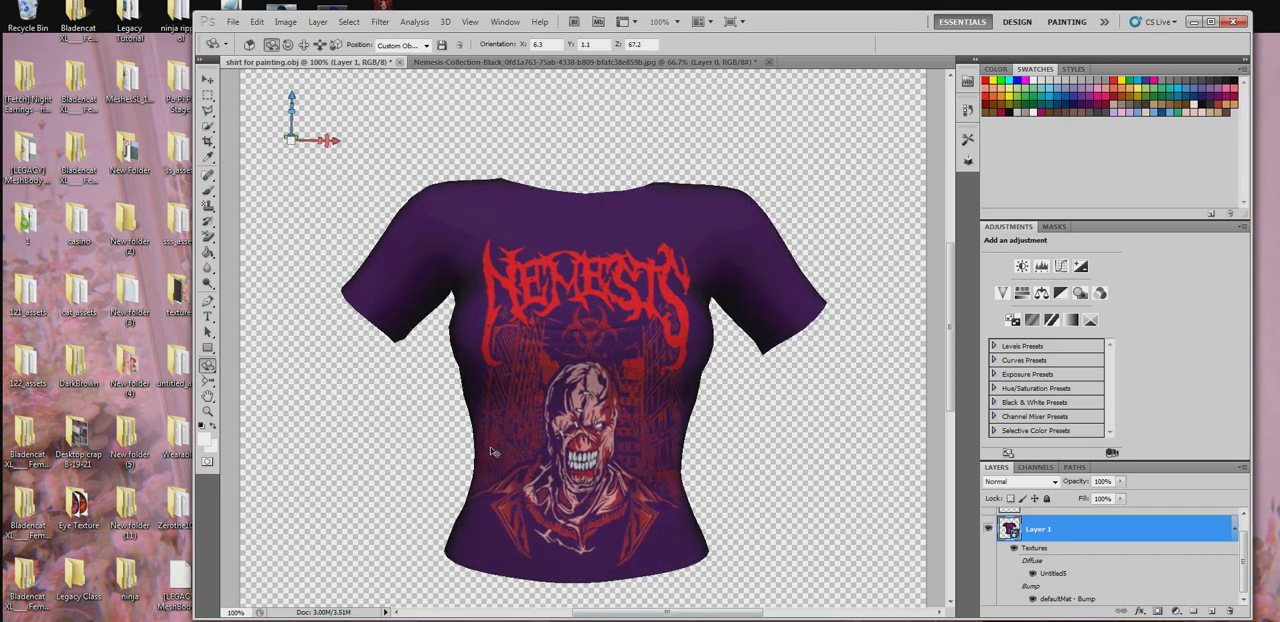
key("ctrl+z")
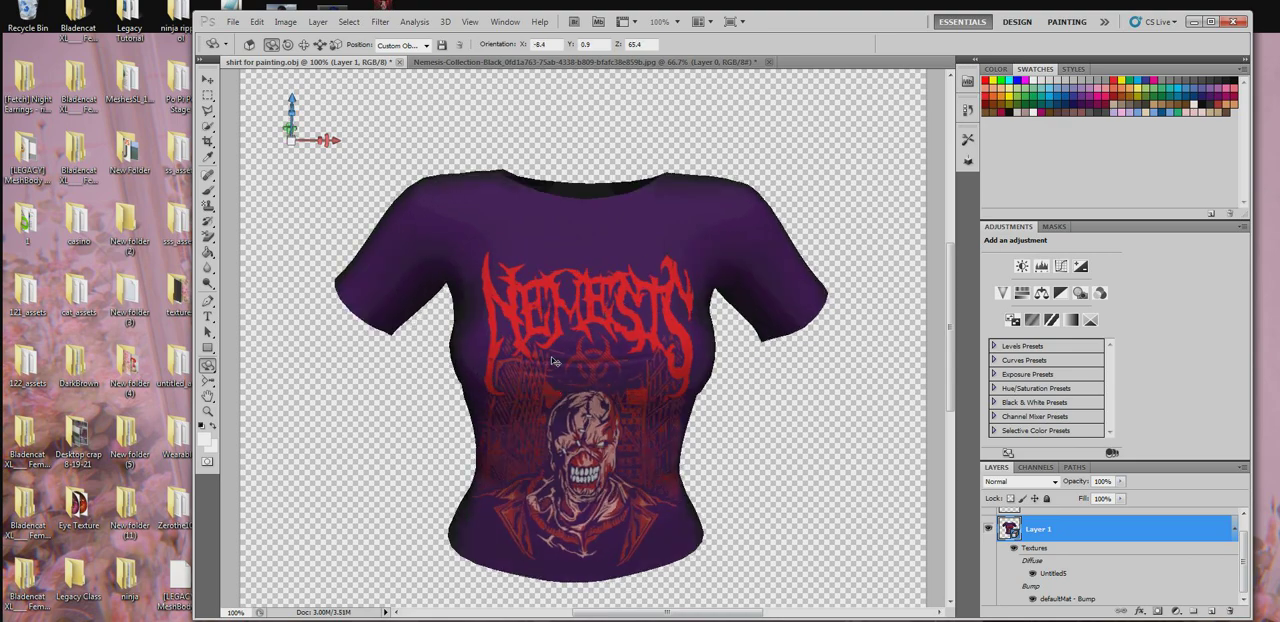
key("ctrl+z")
- Open the defaultMat - Bump texture, hide Layer 2 and show Layer 1
double_click(1080, 598)
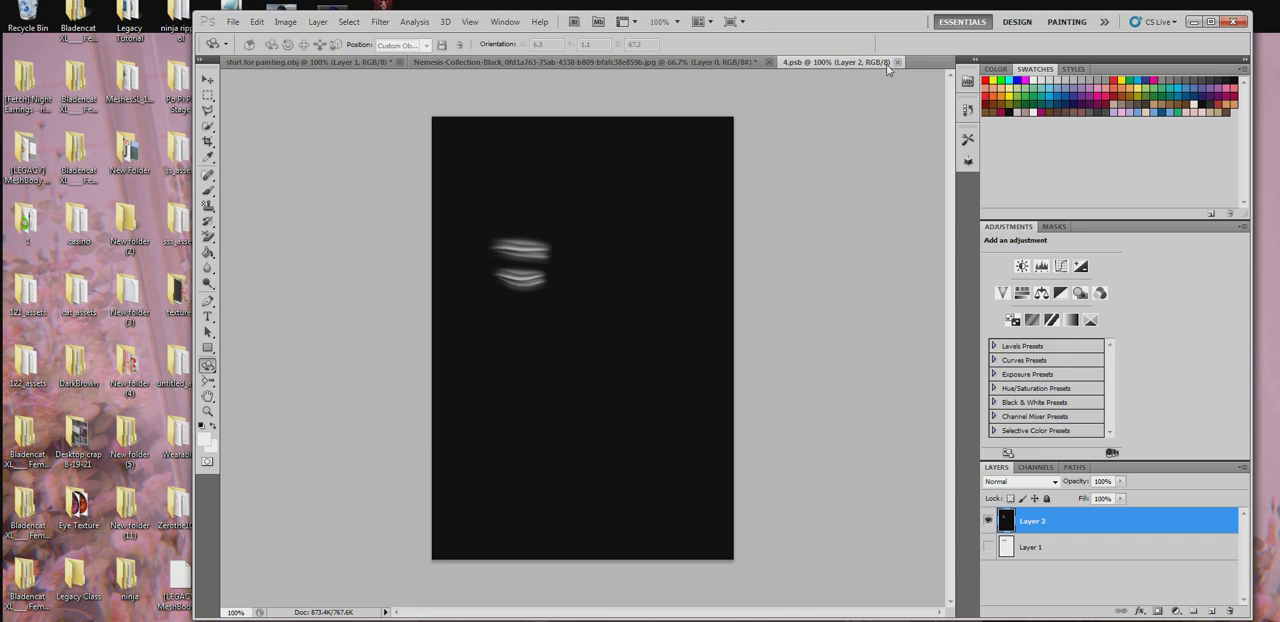
left_click(988, 521)
left_click(988, 547)
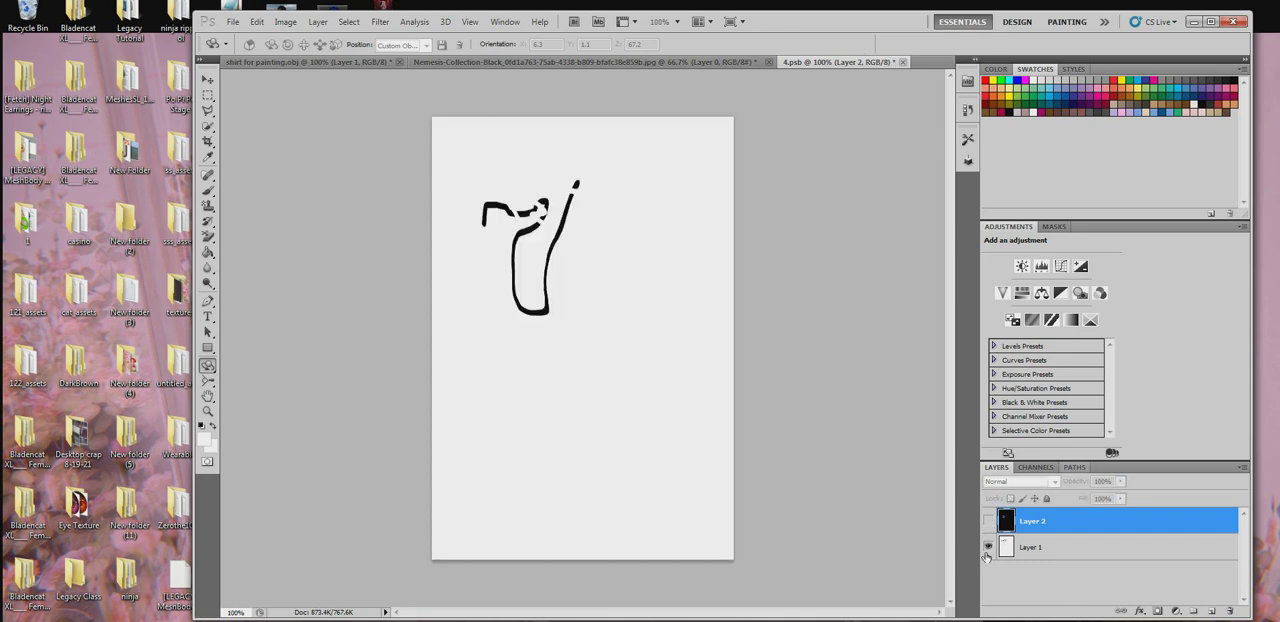
- Paint over the black lines on the bump texture's Layer 1 with light grey using the 308 px brush
left_click(206, 195)
left_click(262, 192)
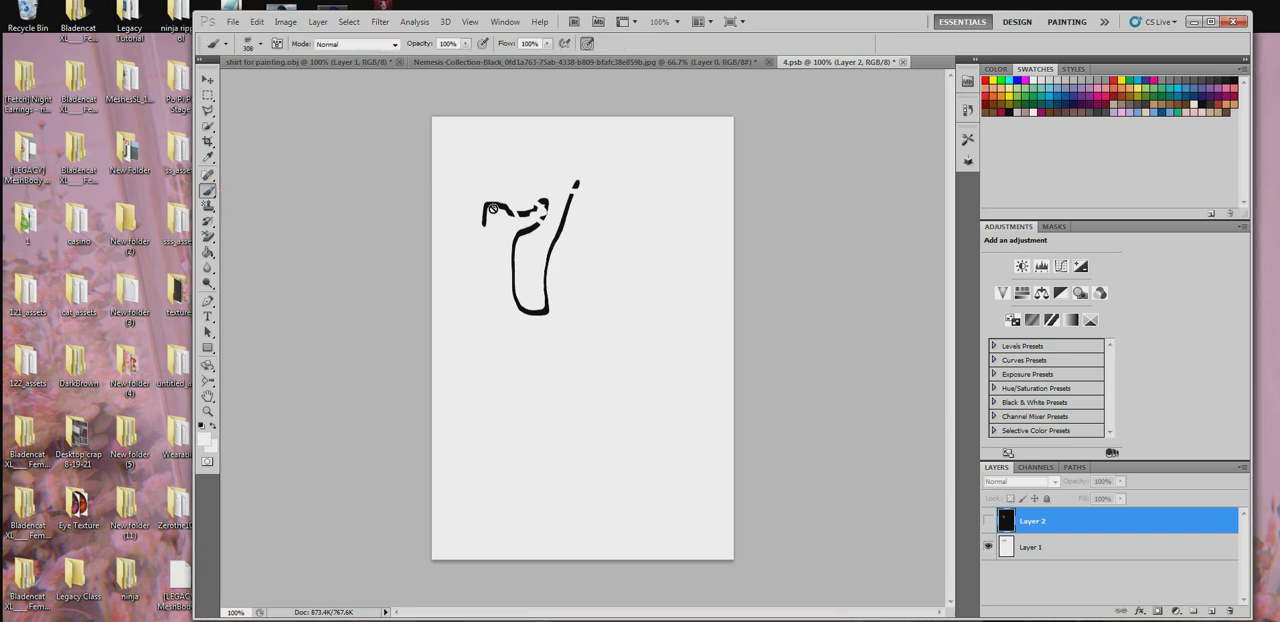
right_click(494, 208)
left_click(413, 285)
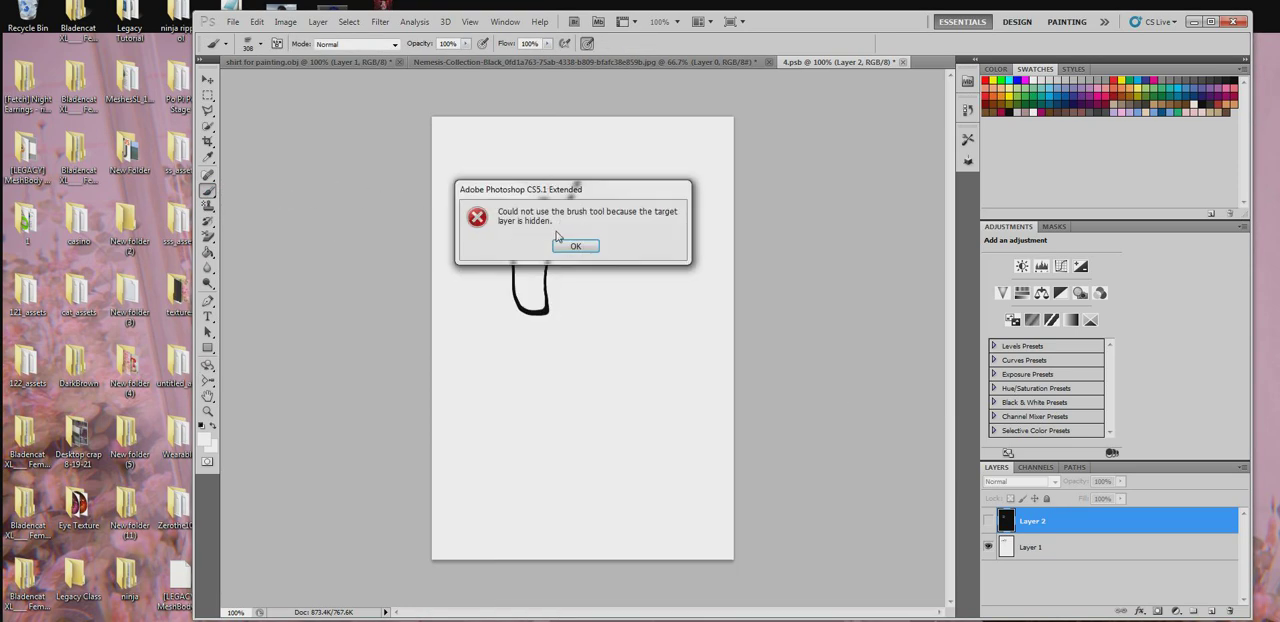
left_click(574, 248)
left_click(1030, 547)
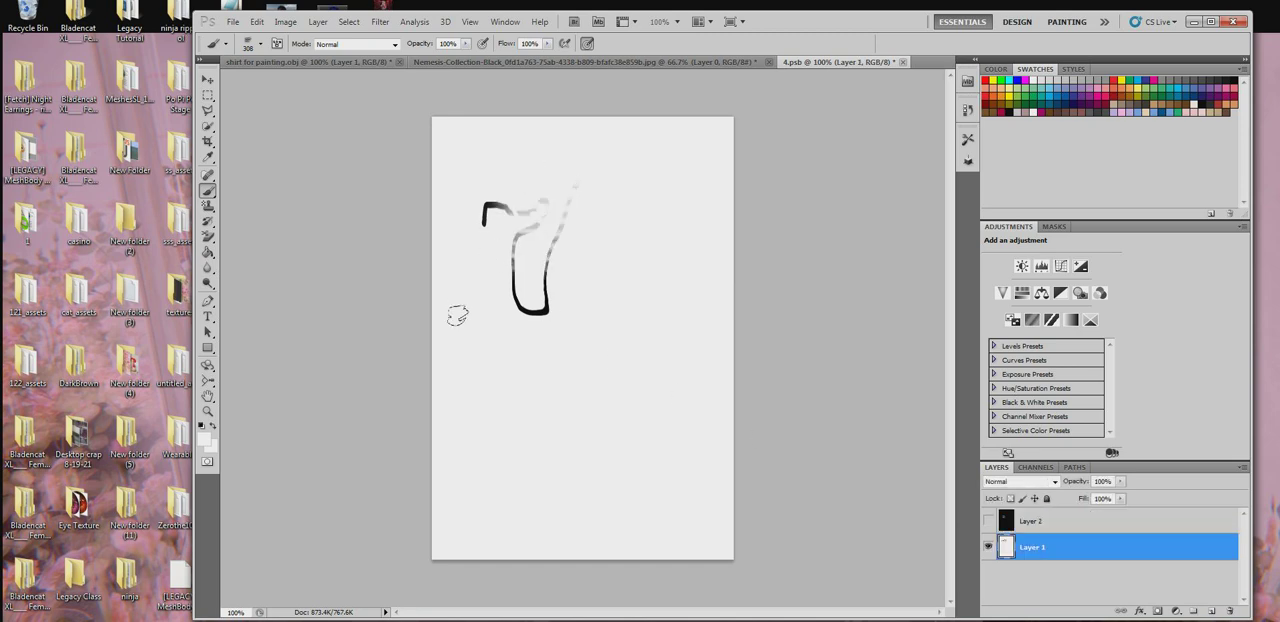
mouse_move(457, 316)
left_mouse_down()
mouse_move(465, 190)
mouse_move(428, 160)
left_mouse_up()
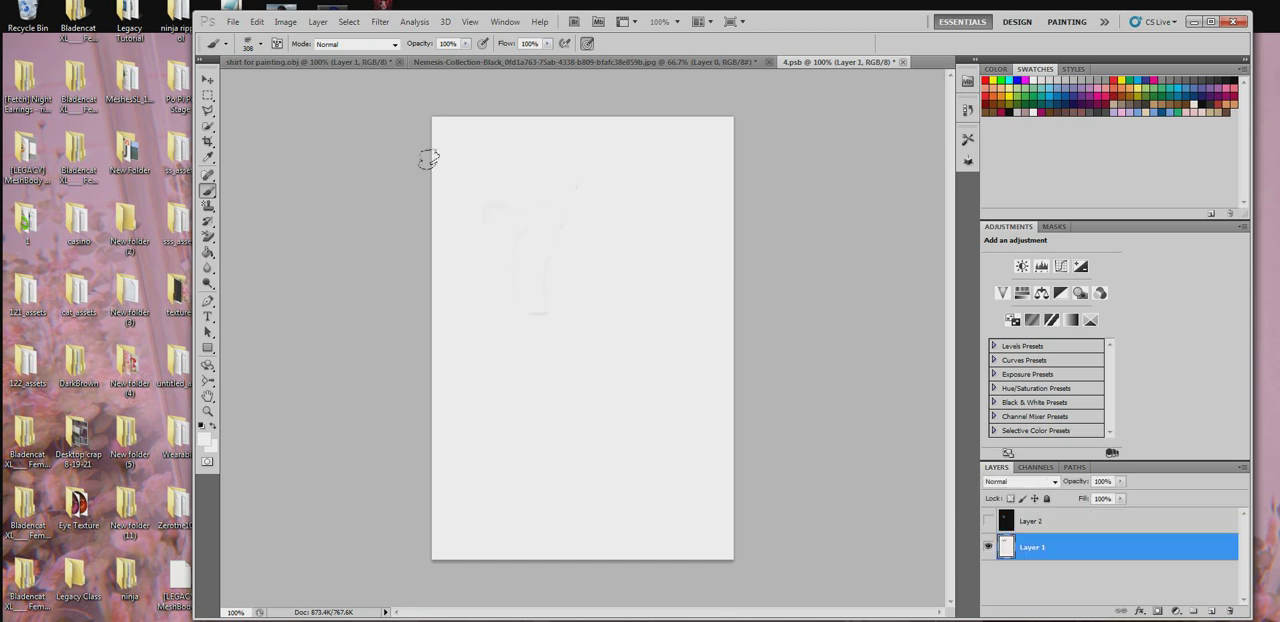
- Add a new empty layer above Layer 1 and close the bump texture, saving the changes
left_click(1213, 611)
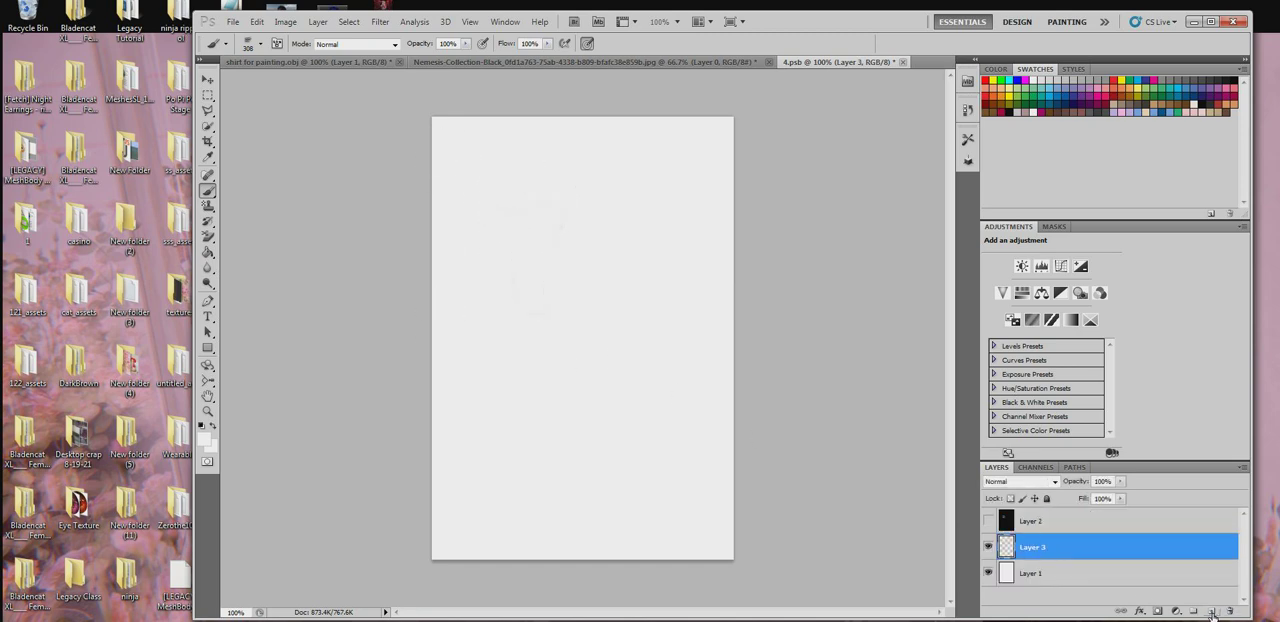
left_click(900, 62)
left_click(530, 248)
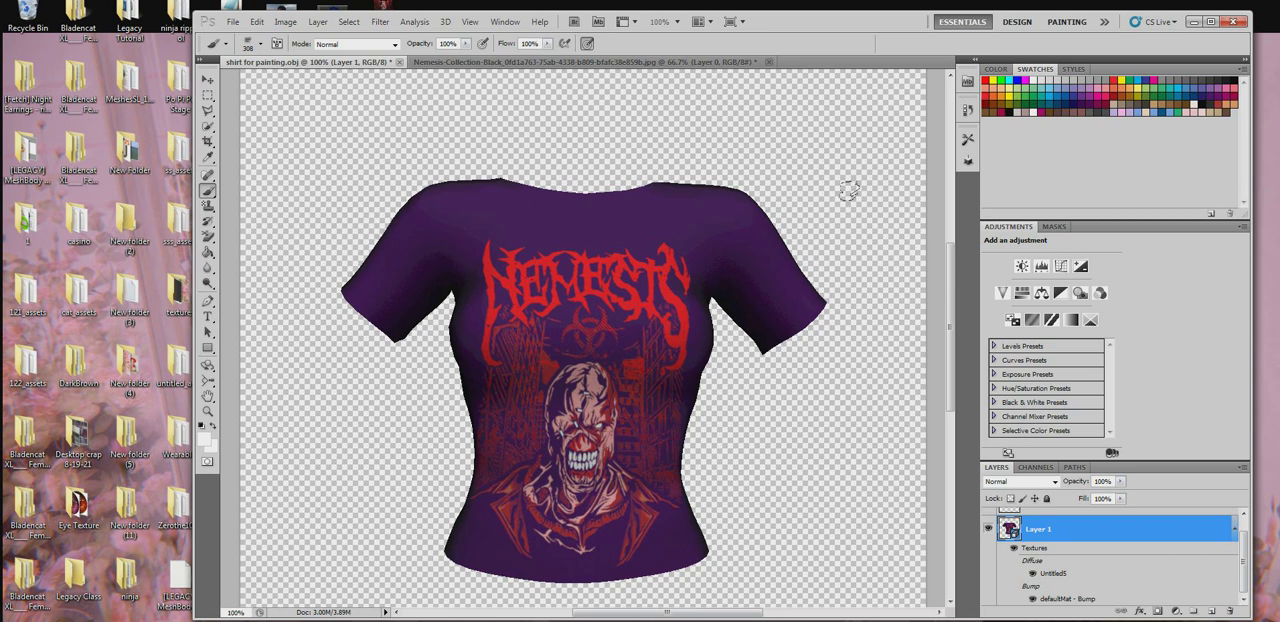
- Set the foreground colour to black and test a fold stamp across the Nemesis graphic, checking it with the 3D rotate tool
left_click(1012, 112)
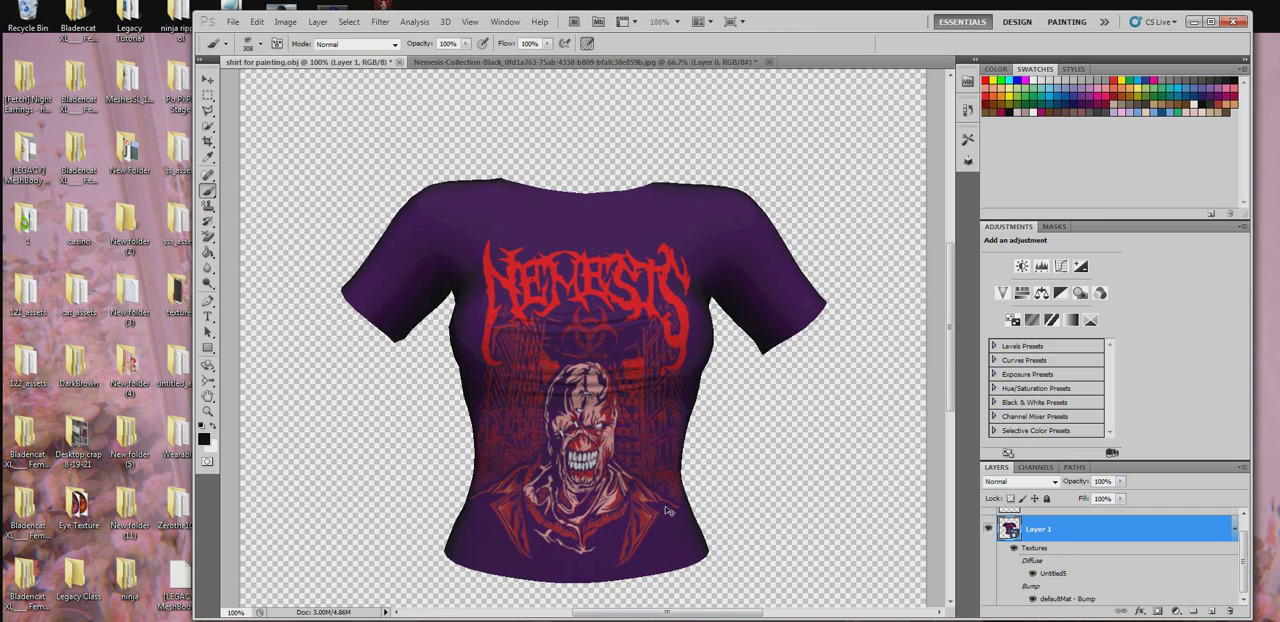
left_click(208, 366)
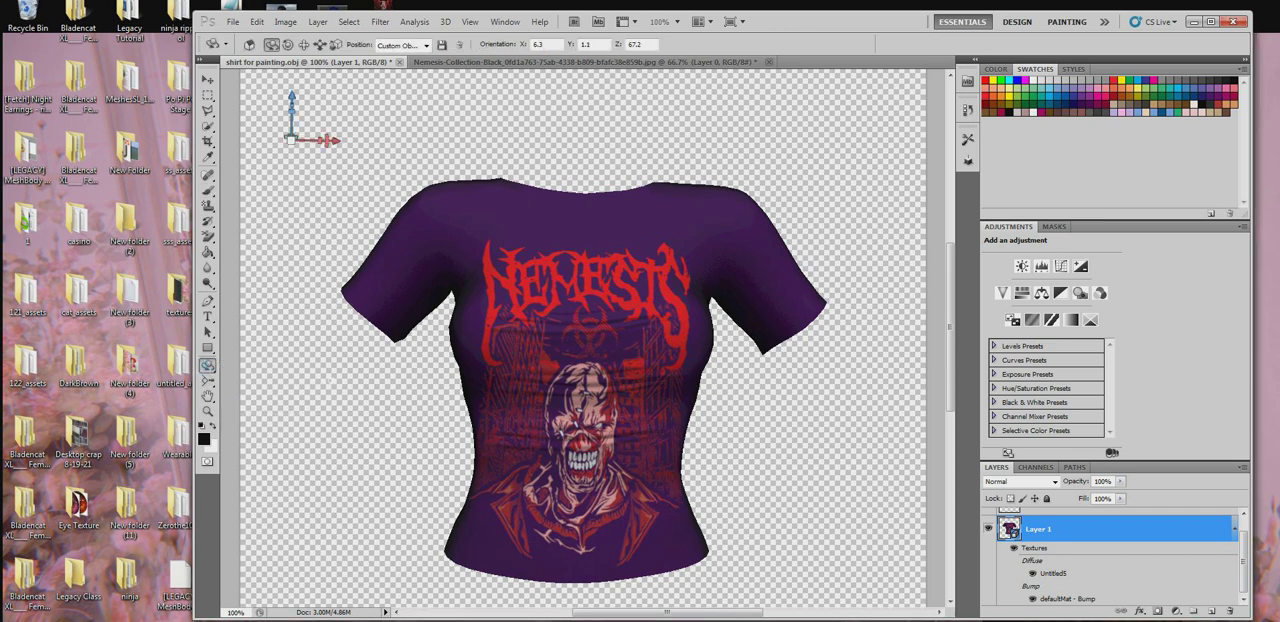
left_click_drag(526, 397, 560, 422)
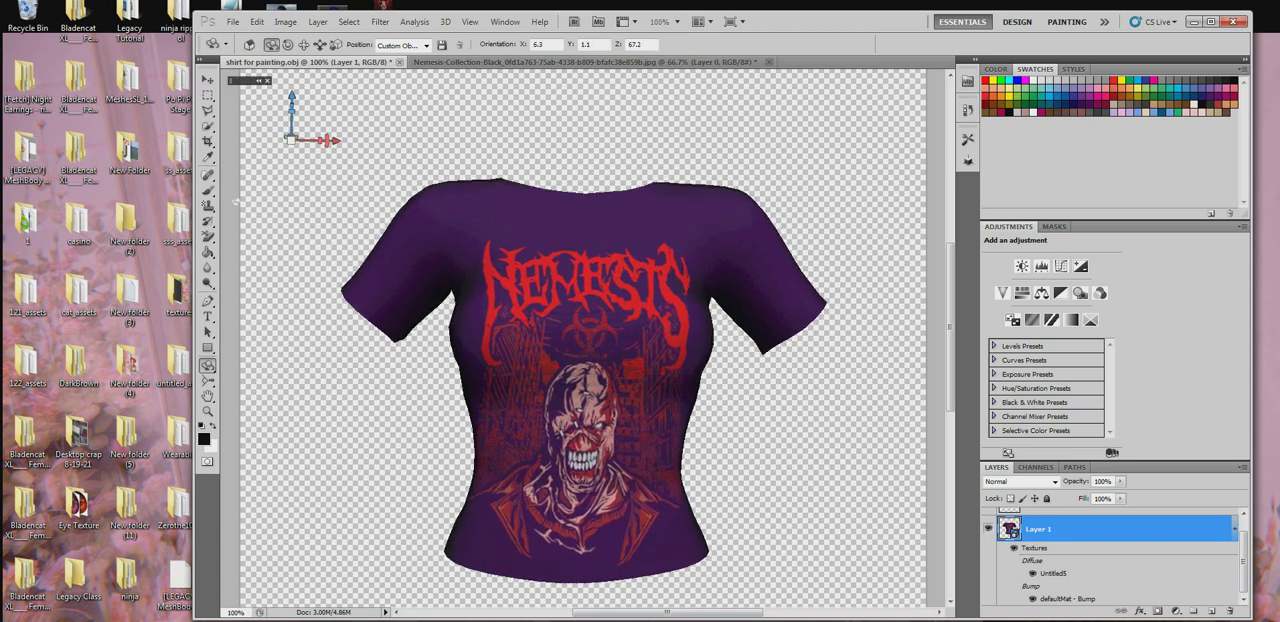
- Enlarge the fold brush to 391 px and stamp black folds across the front of the shirt's waist, undoing the extra stamp on the chest
left_click(208, 190)
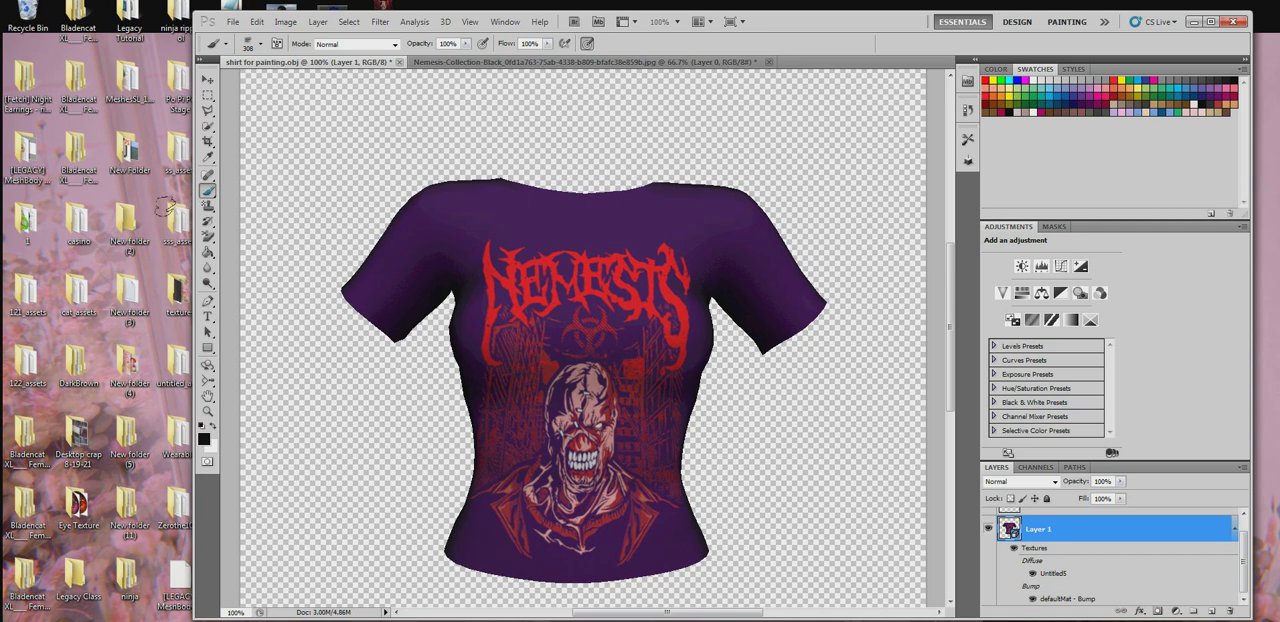
left_click(261, 44)
left_click_drag(313, 87, 321, 87)
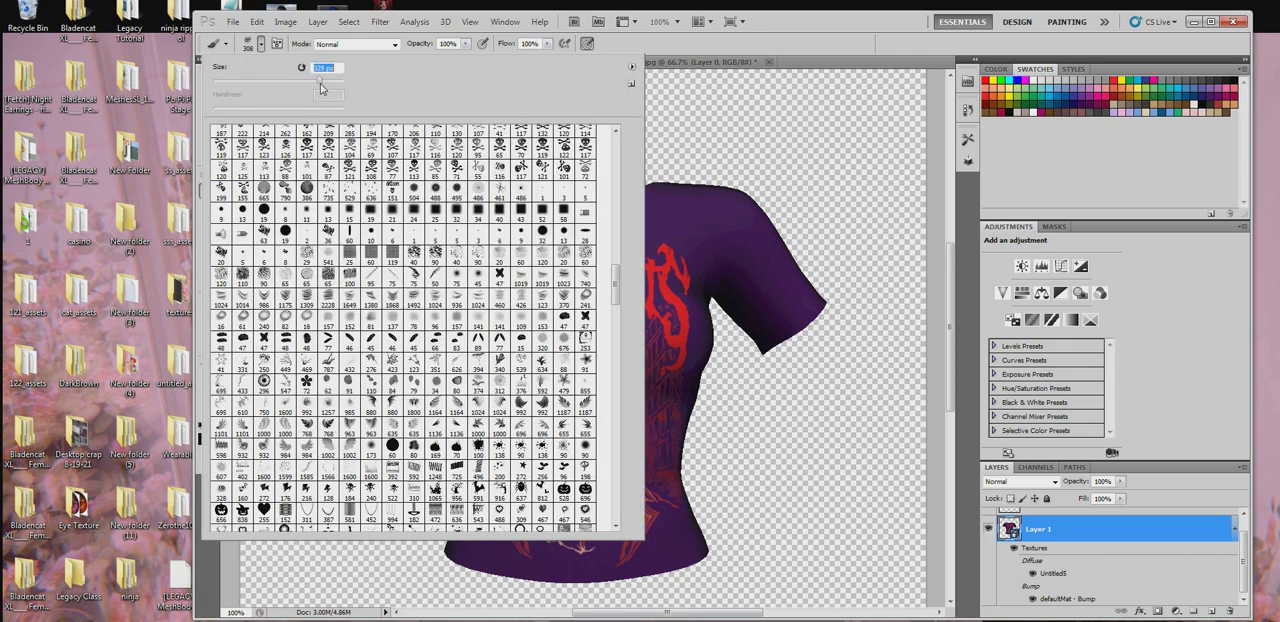
left_click(710, 478)
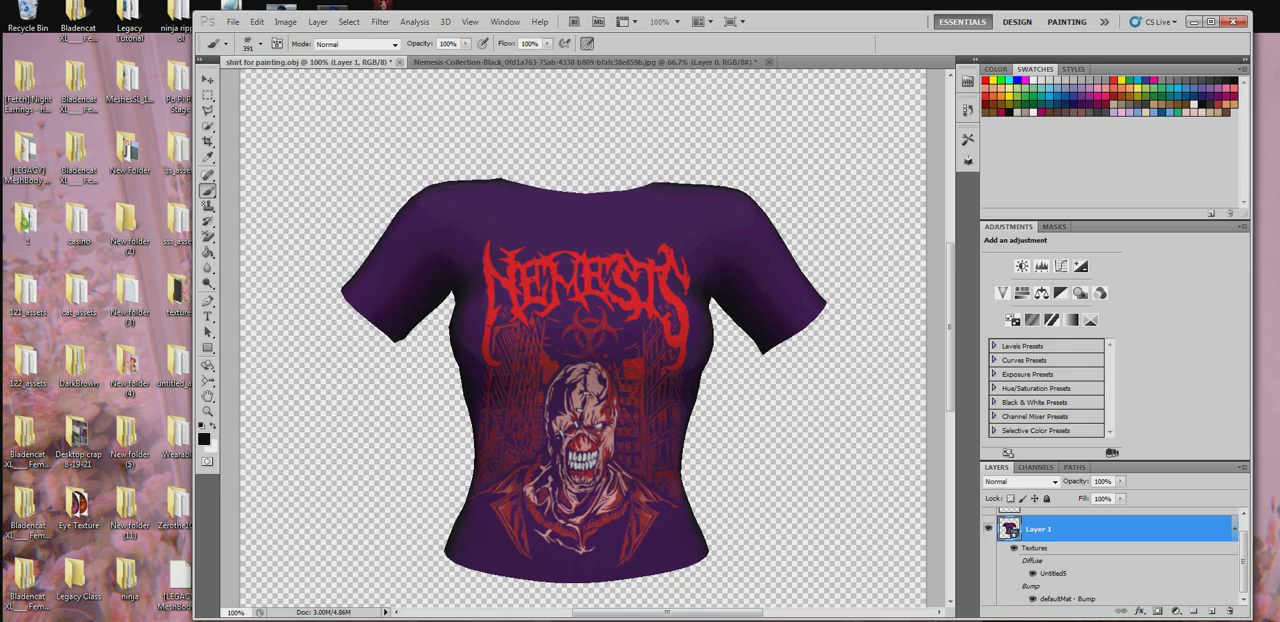
left_click(580, 454)
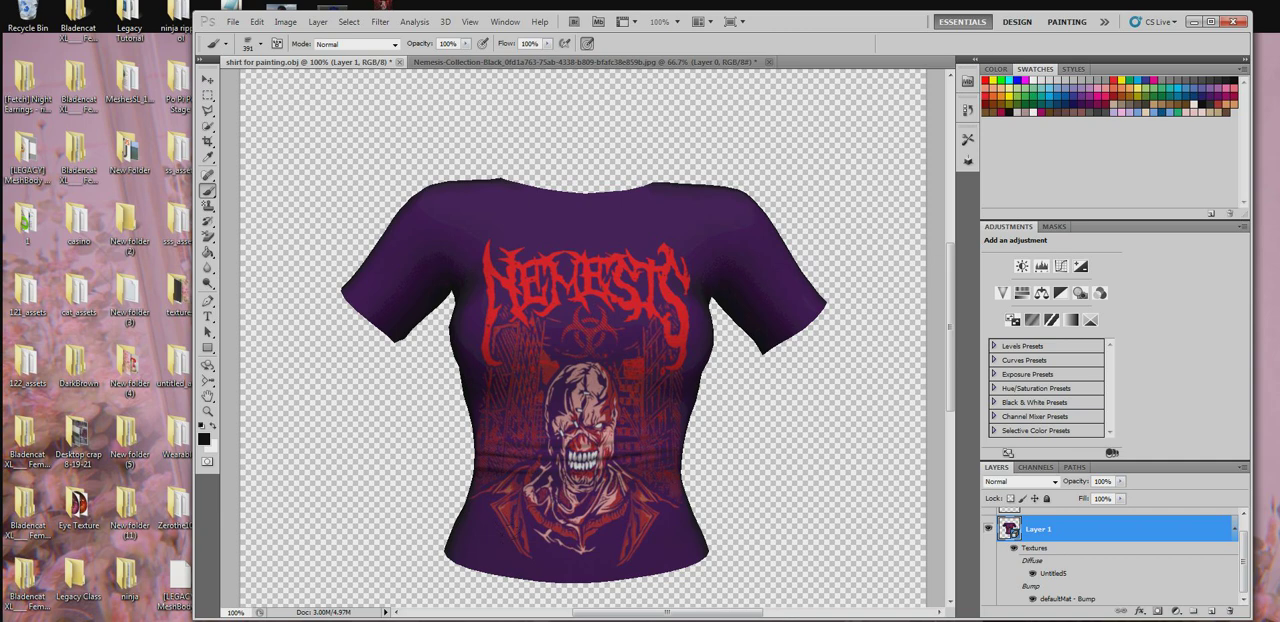
left_click(586, 344)
key("ctrl+z")
- Rotate and roll the shirt model to both sides to examine the front folds
left_click(205, 367)
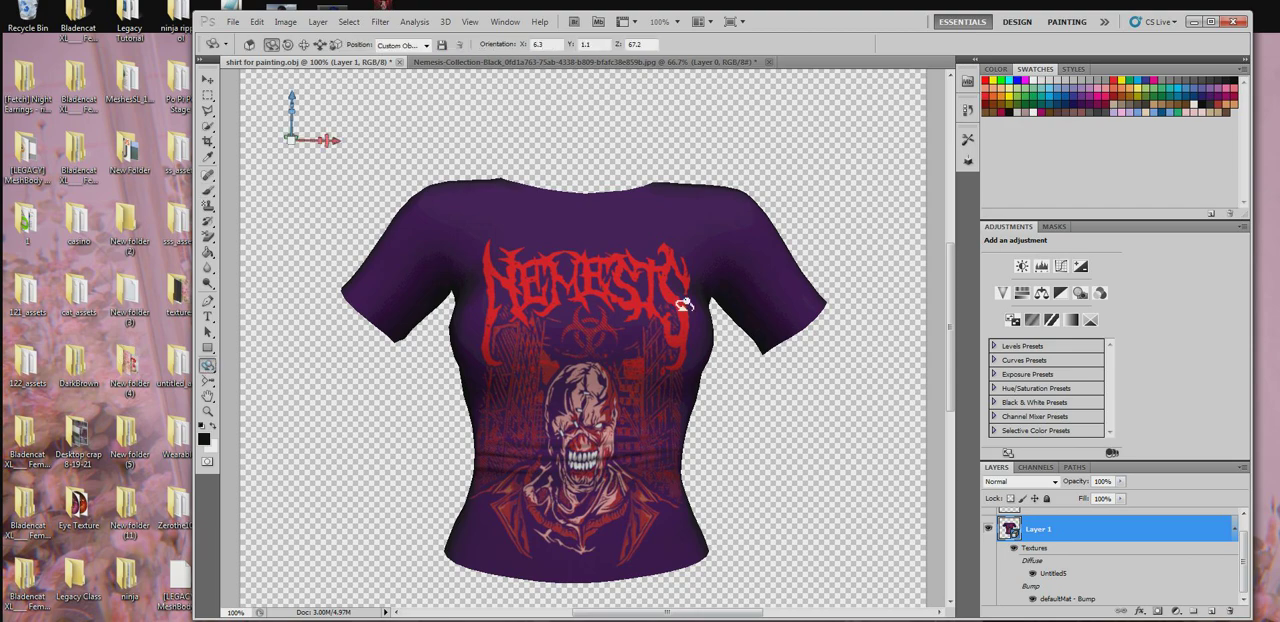
left_click_drag(695, 295, 765, 309)
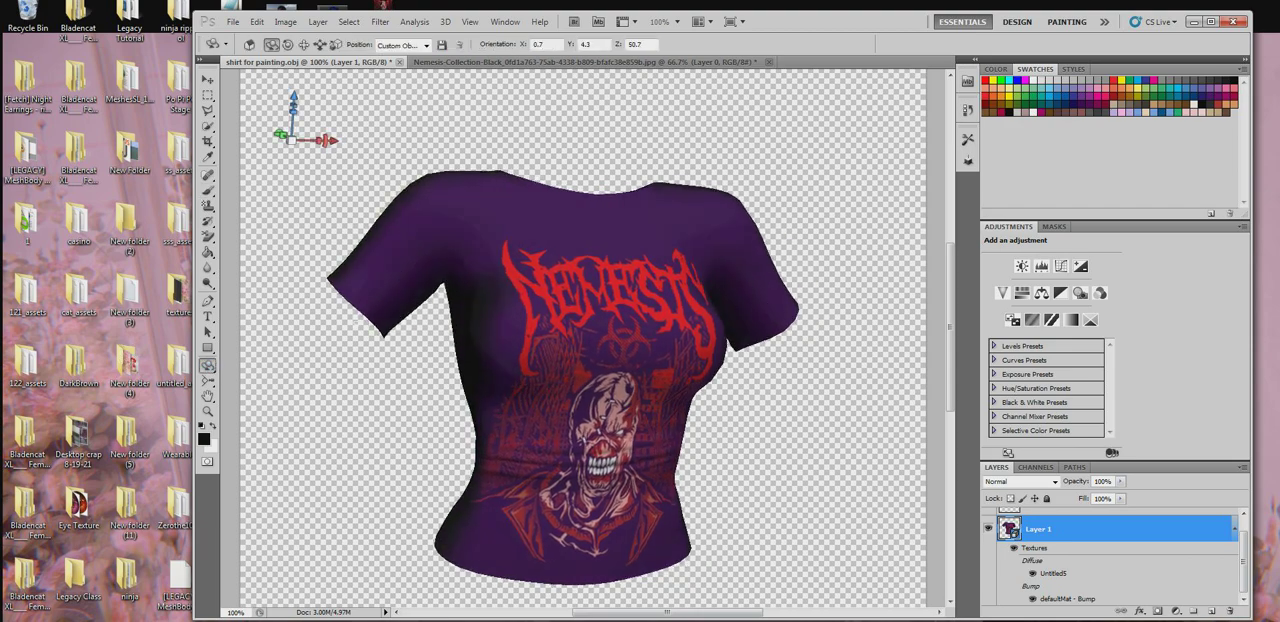
left_click(208, 366)
left_click(251, 384)
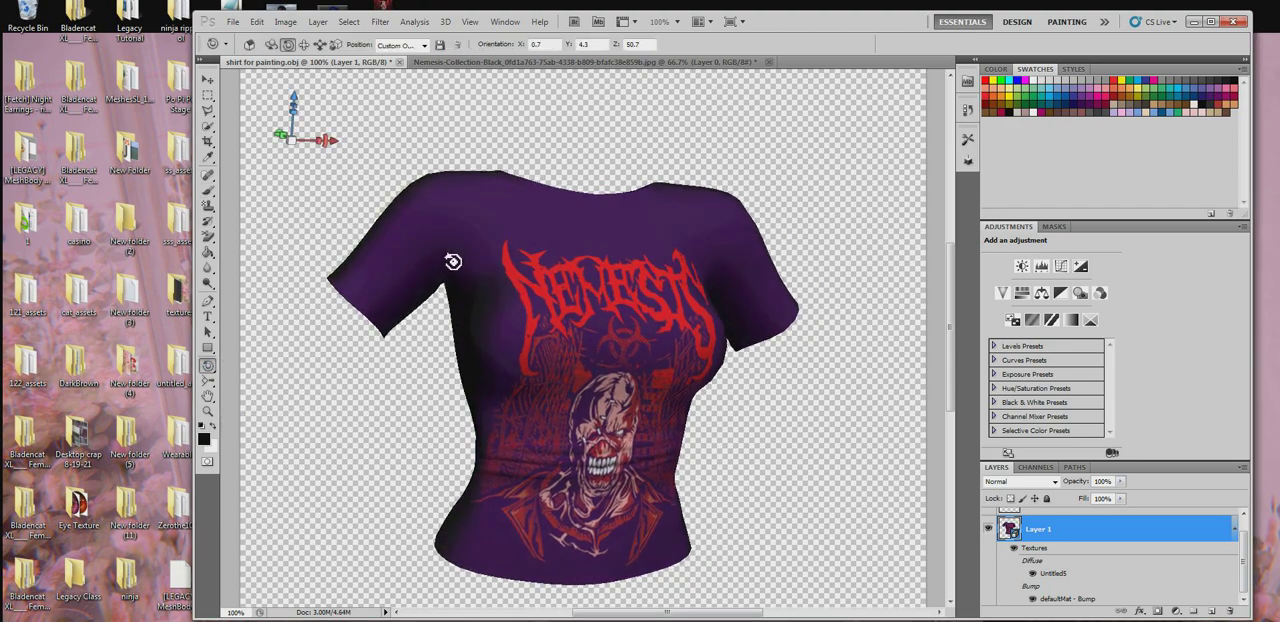
left_click_drag(453, 261, 527, 206)
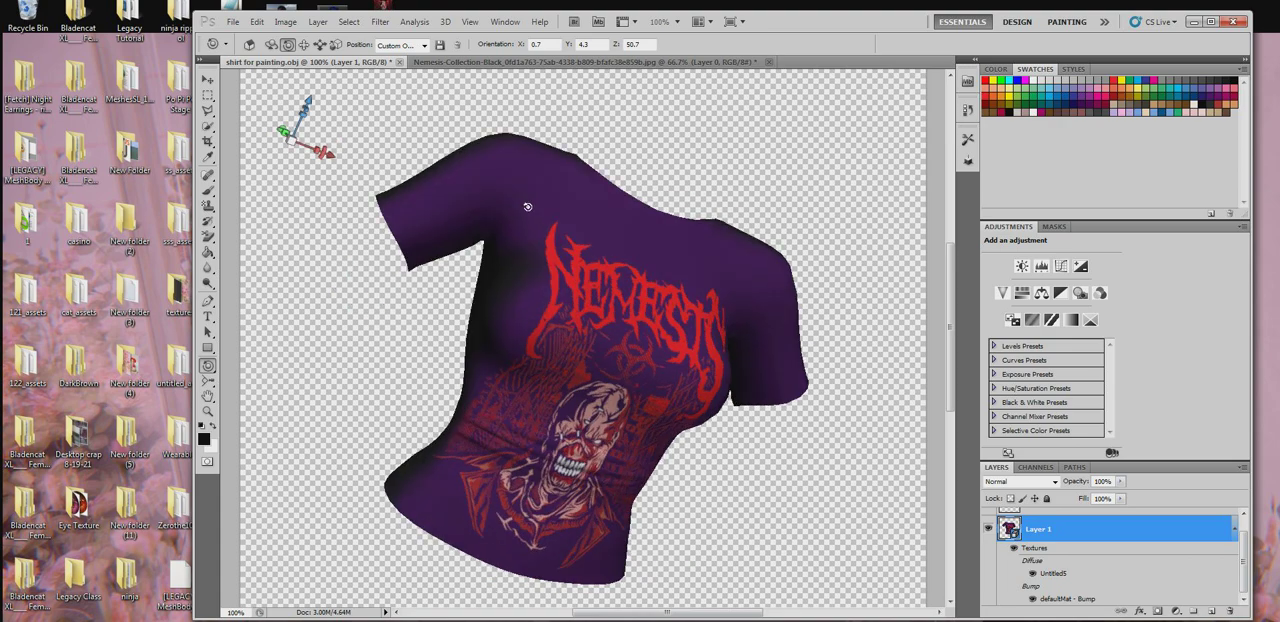
left_click(208, 191)
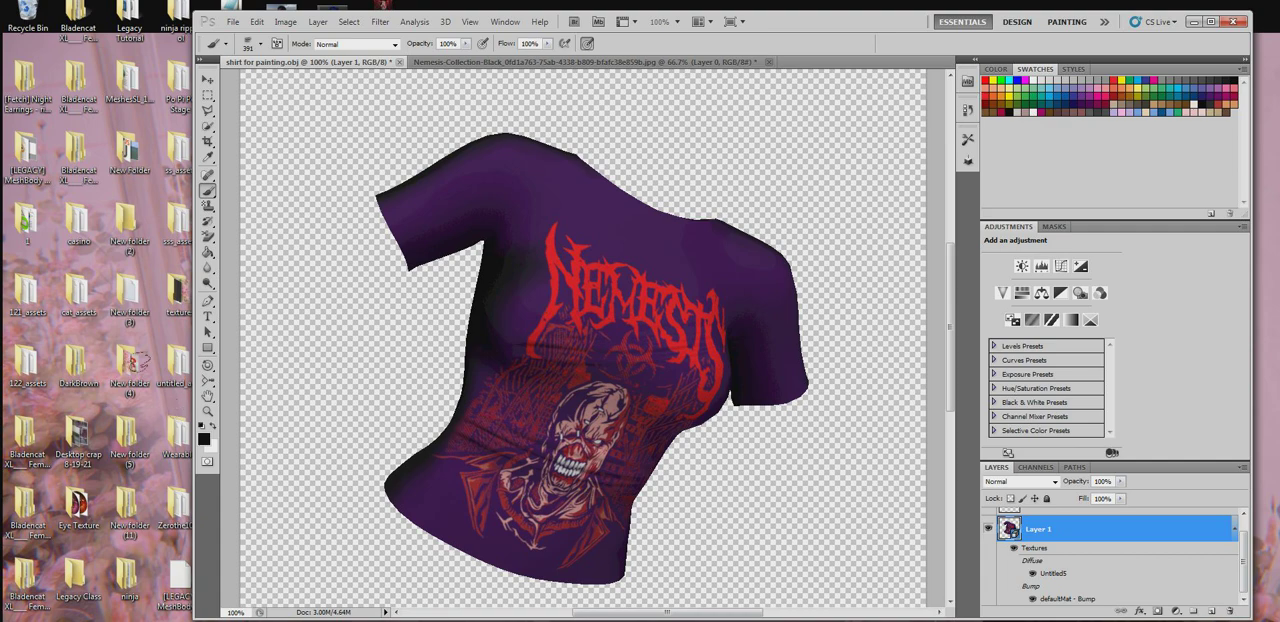
left_click(208, 365)
left_click_drag(720, 312, 578, 294)
left_click_drag(578, 374, 561, 355)
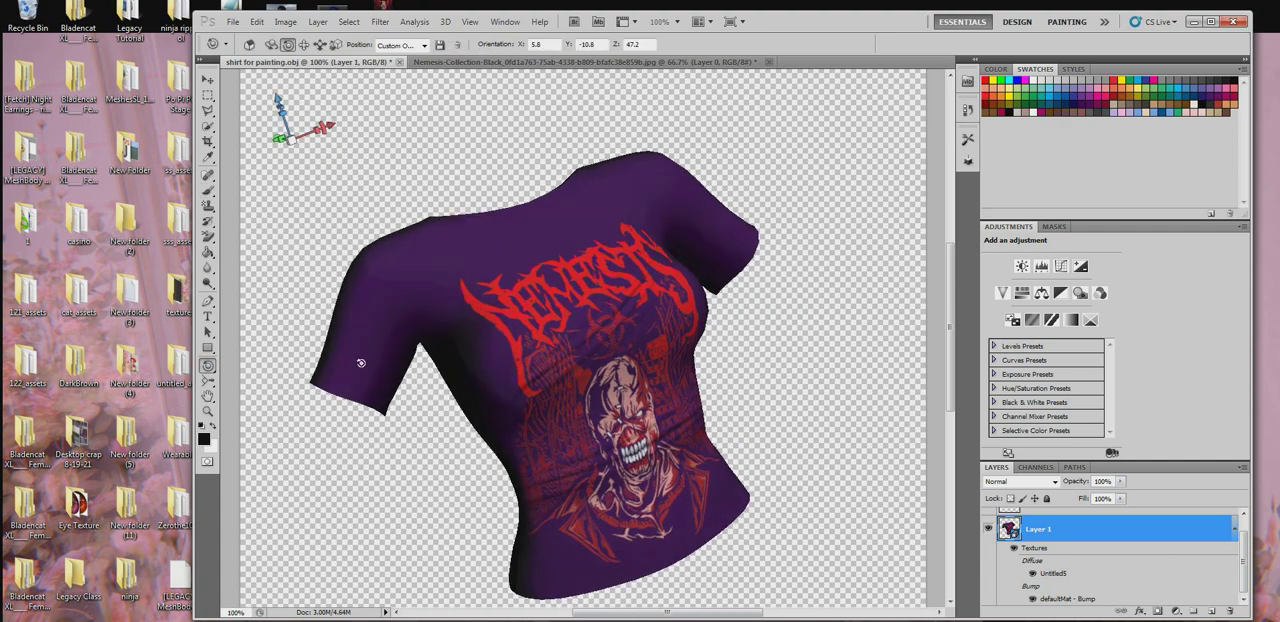
left_click(208, 190)
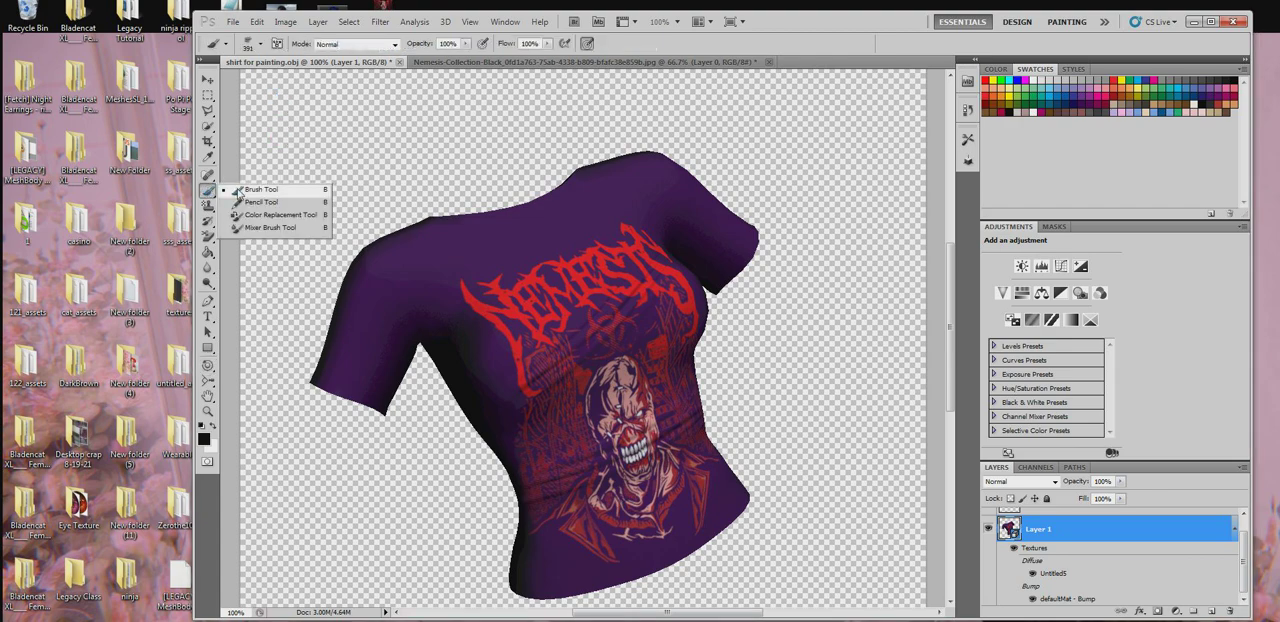
- Turn the shirt to its back view and try the 460 px fold brush in white near the underarm
left_click(208, 367)
left_click(234, 369)
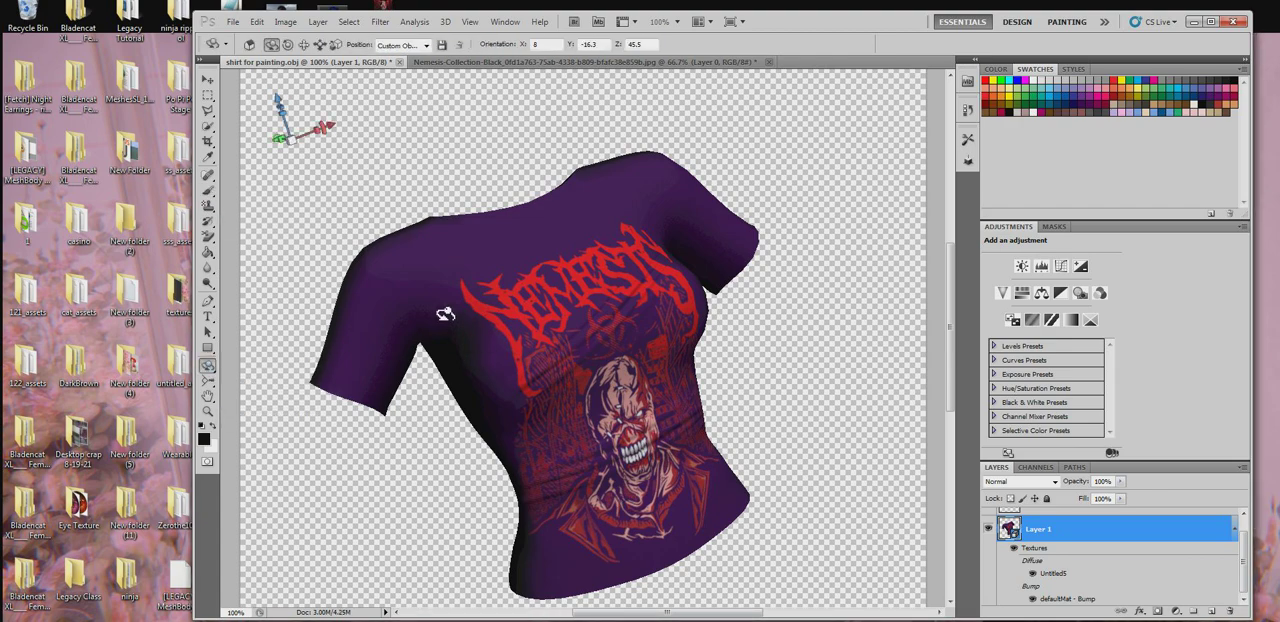
left_click_drag(446, 314, 689, 318)
left_click_drag(391, 280, 360, 308)
left_click(208, 190)
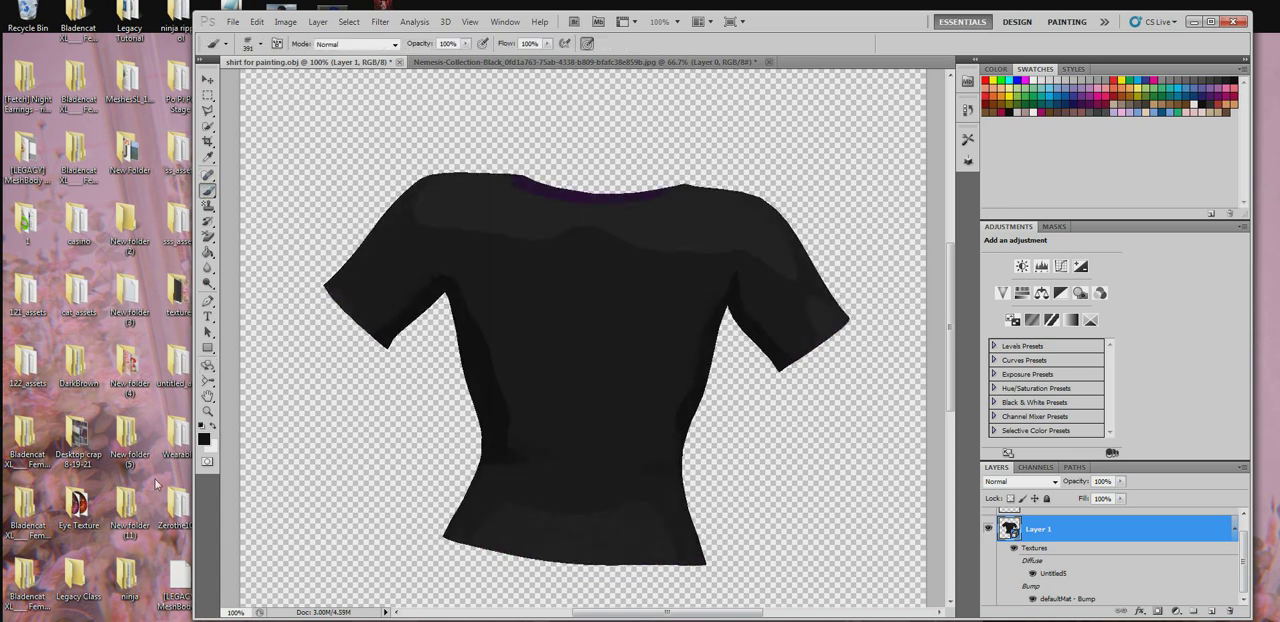
left_click(213, 428)
right_click(475, 258)
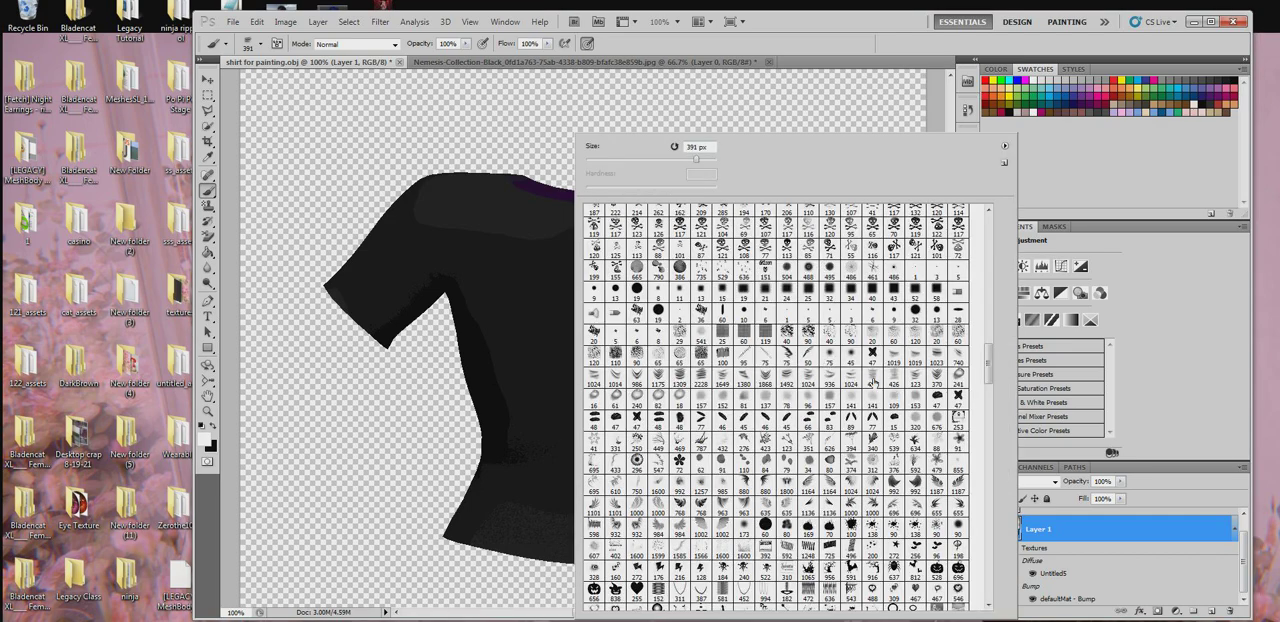
left_click(873, 381)
left_click(474, 277)
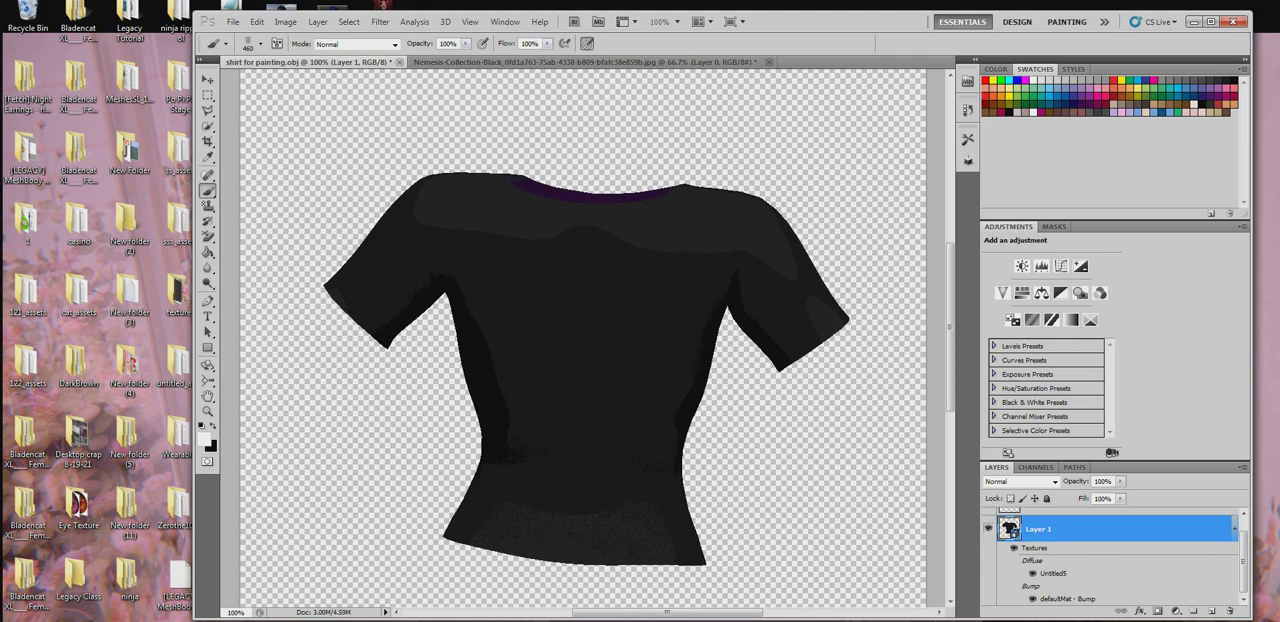
- Open the Untitled5 diffuse texture and hide Layer 3 and Layer 4 so only the light base shows
double_click(1056, 578)
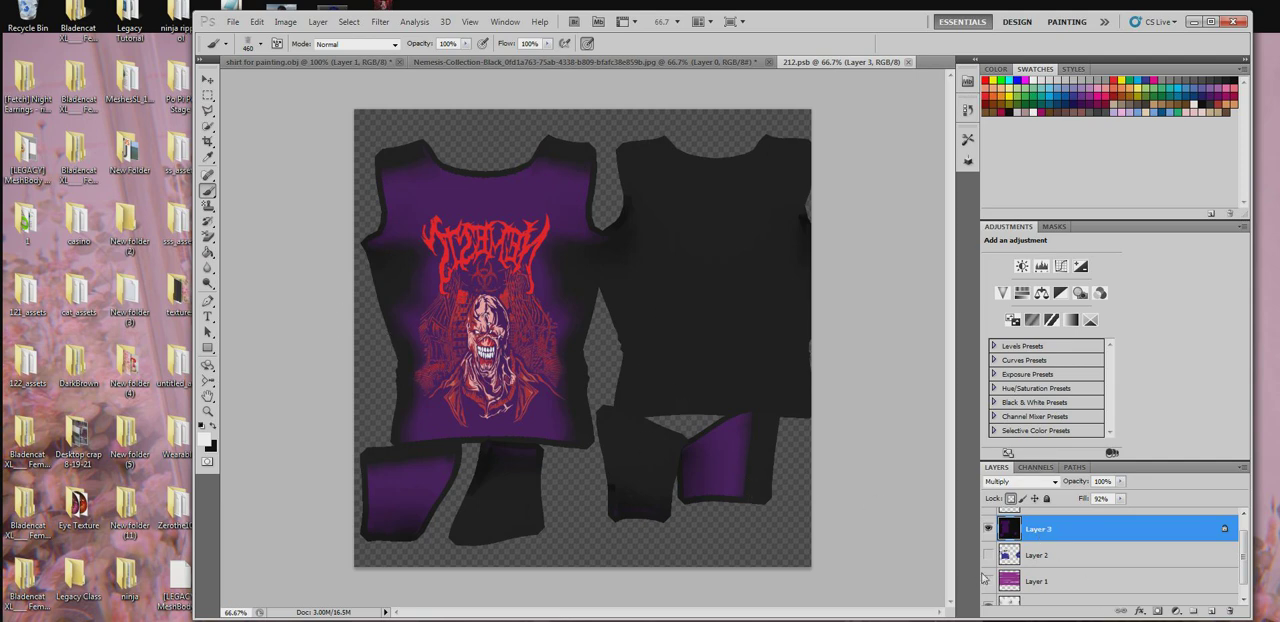
left_click(988, 529)
left_click(988, 529)
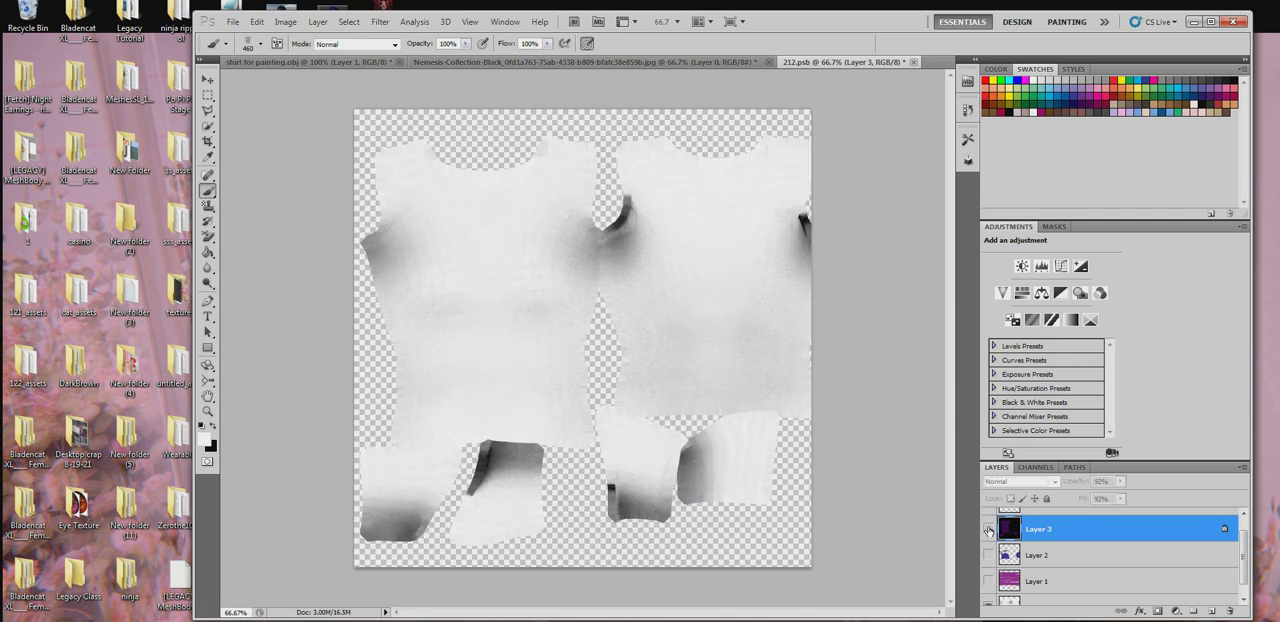
scroll(1052, 579, "up", 1)
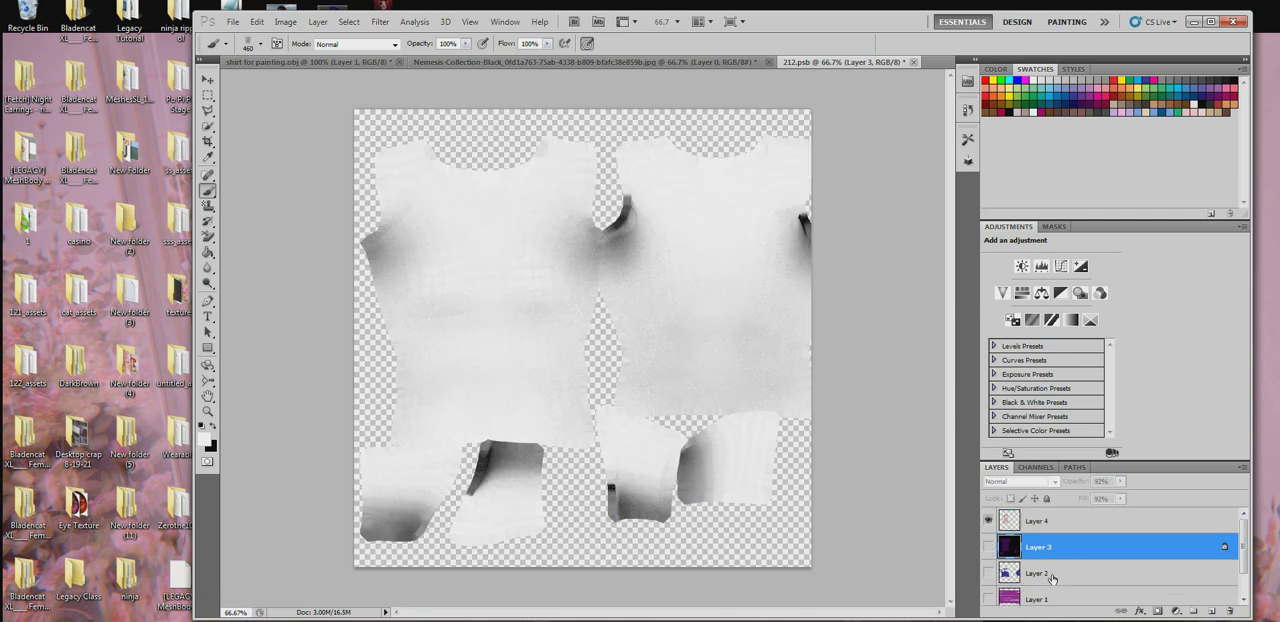
scroll(1052, 579, "down", 1)
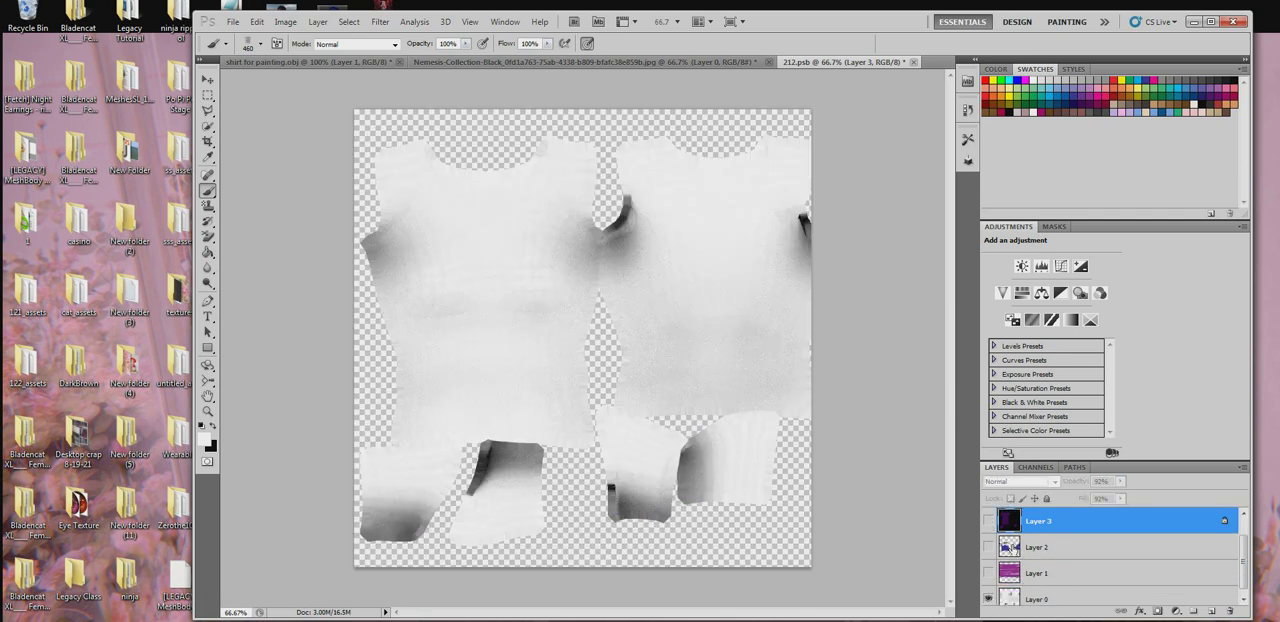
left_click(988, 521)
scroll(1002, 566, "up", 1)
left_click(988, 521)
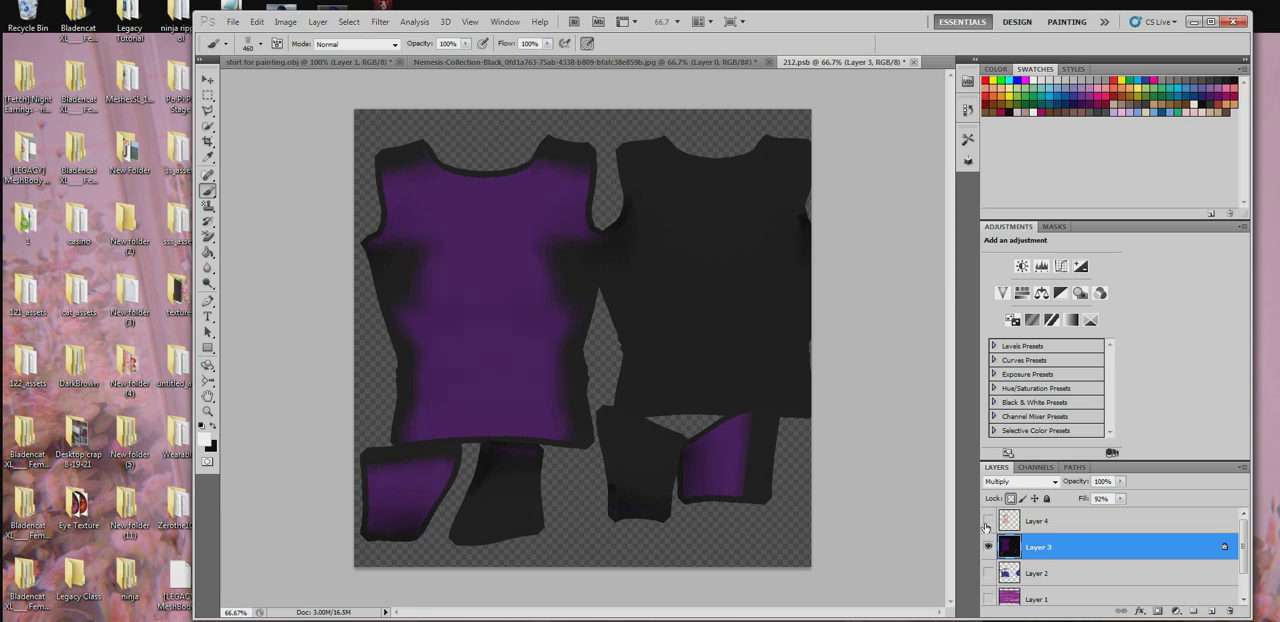
left_click(988, 545)
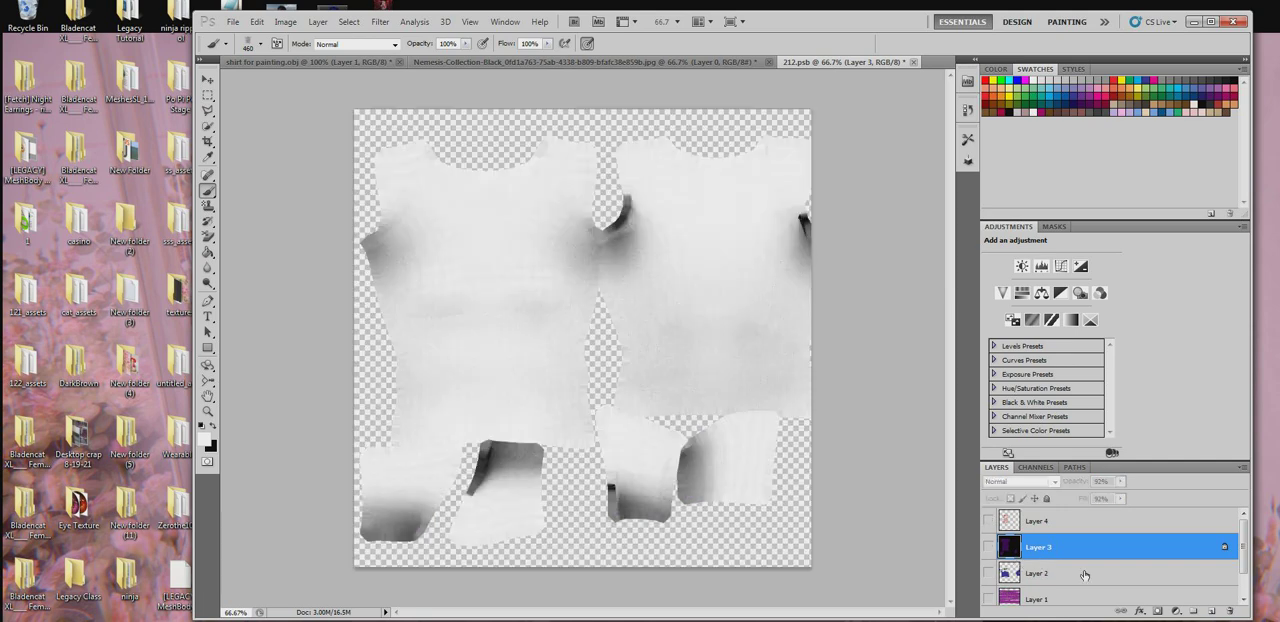
- Add a new empty layer above Layer 3 and close the diffuse texture, saving the changes
left_click(1214, 611)
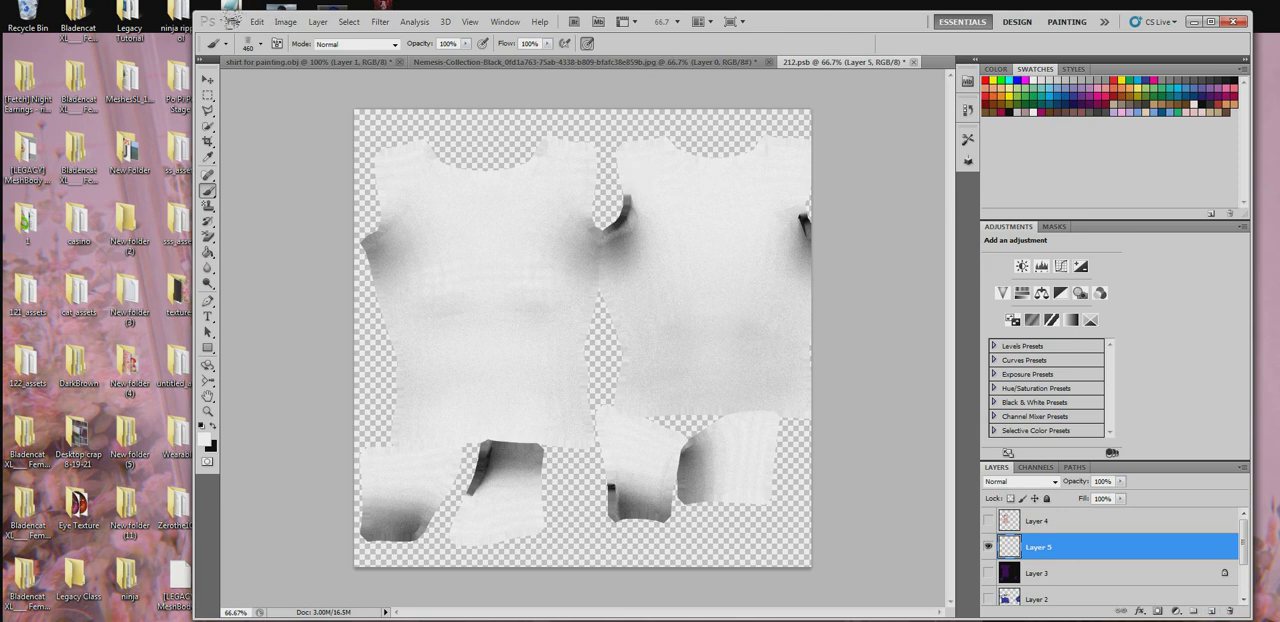
left_click(918, 62)
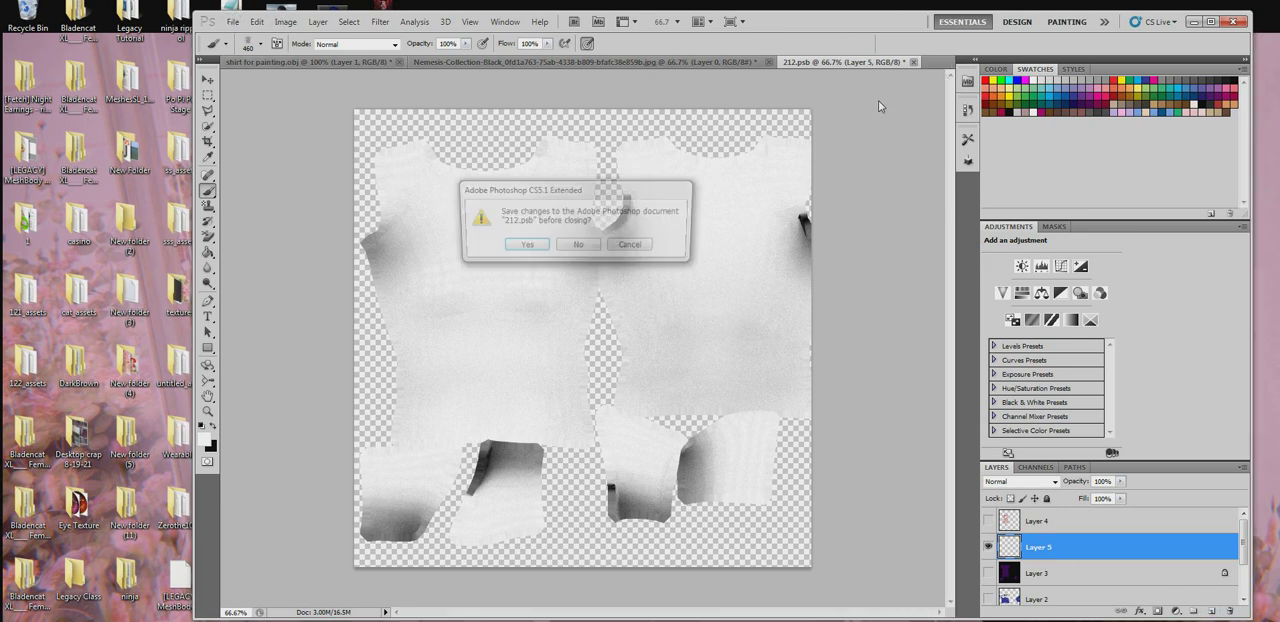
left_click(525, 246)
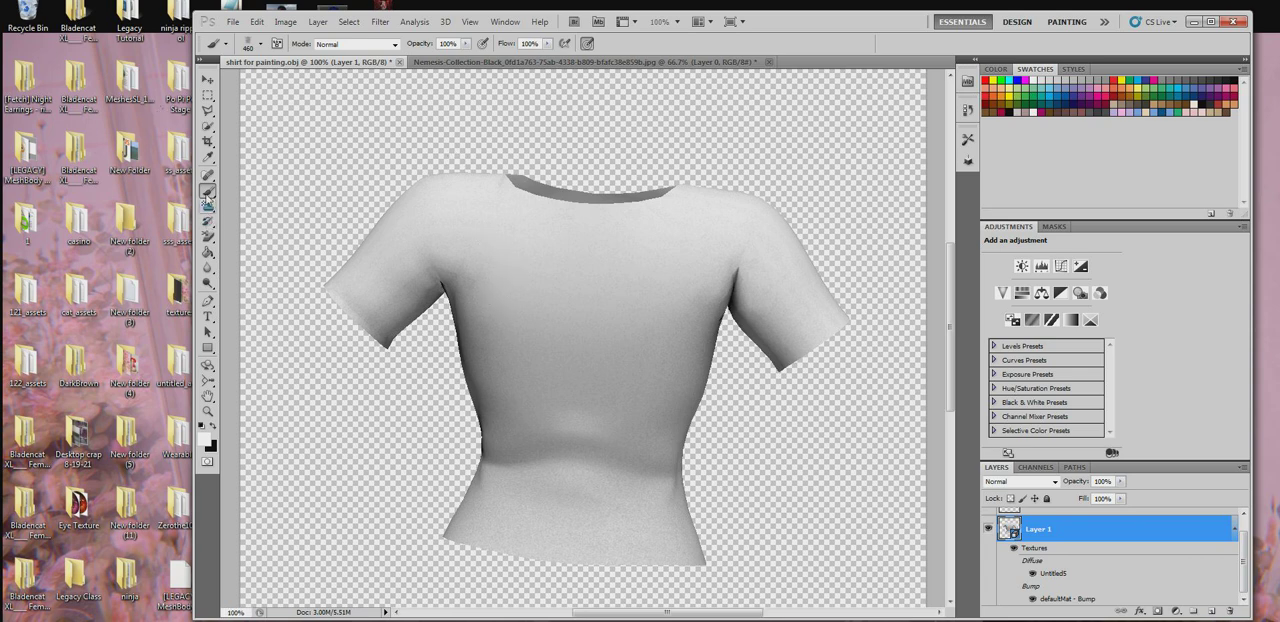
- Paint black folds down the shirt's back with the 460 px brush and check them in the defaultMat - Bump texture
left_click(214, 427)
left_click_drag(486, 252, 506, 310)
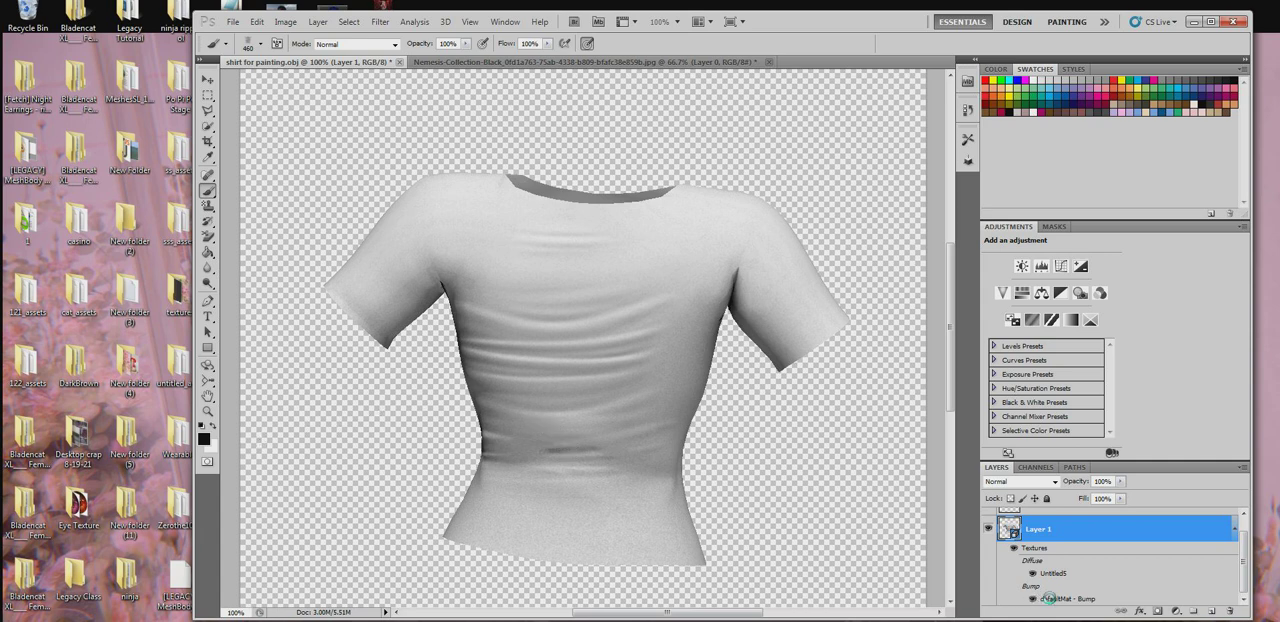
double_click(1048, 598)
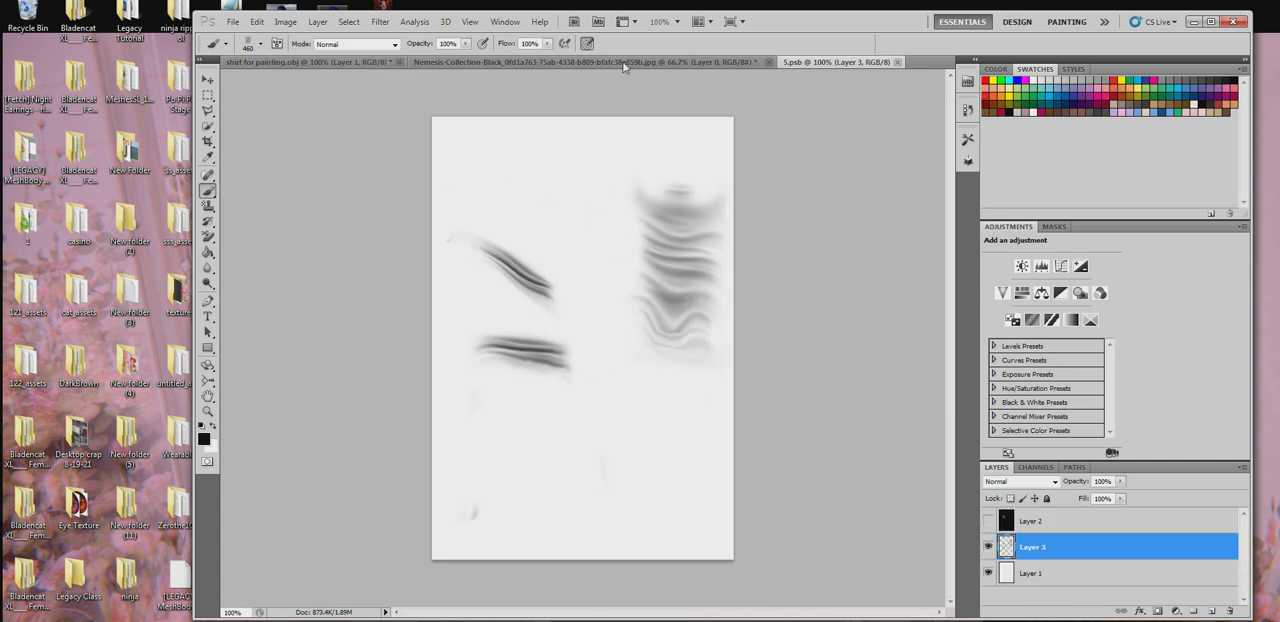
left_click(897, 62)
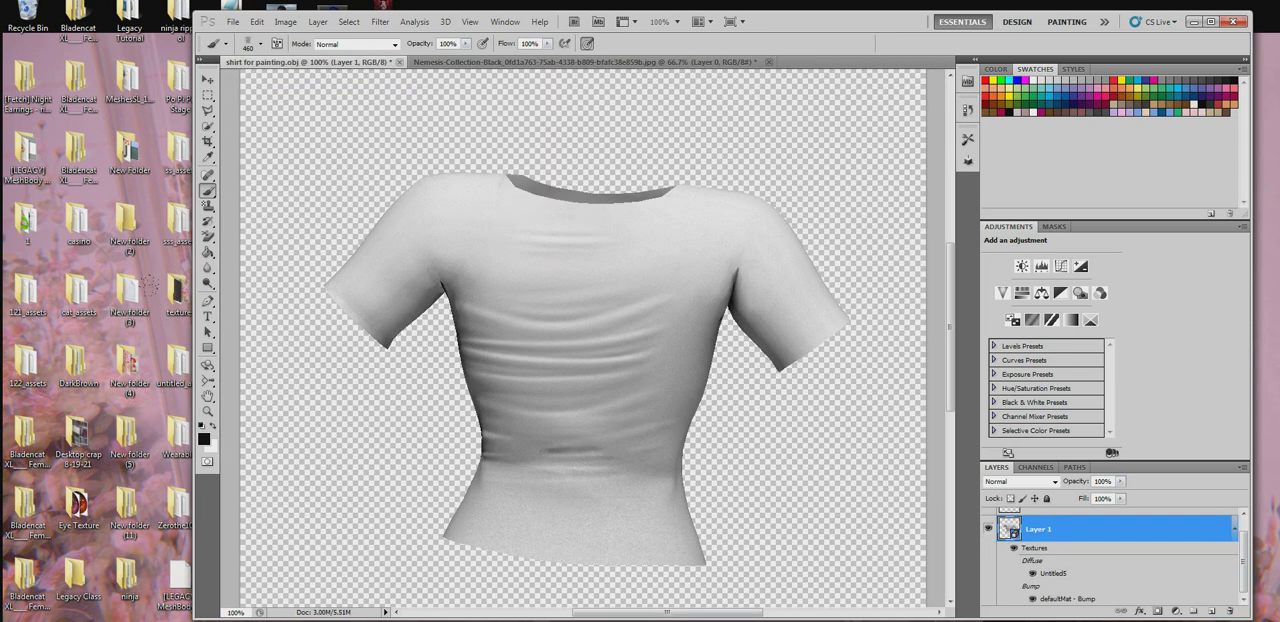
- Rotate the shirt from back to front and tilt it down to examine the folds across the chest and waist
left_click(210, 367)
left_click_drag(655, 433, 32, 384)
left_click_drag(565, 396, 493, 394)
left_click(208, 190)
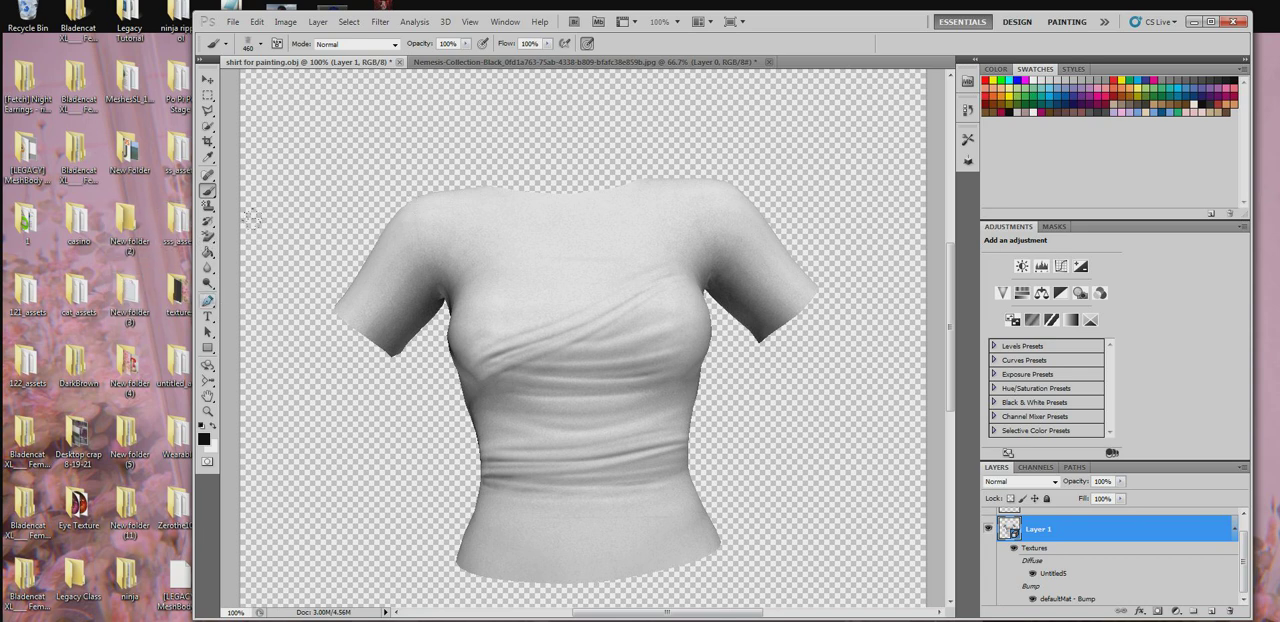
left_click(208, 365)
left_click_drag(582, 309, 615, 404)
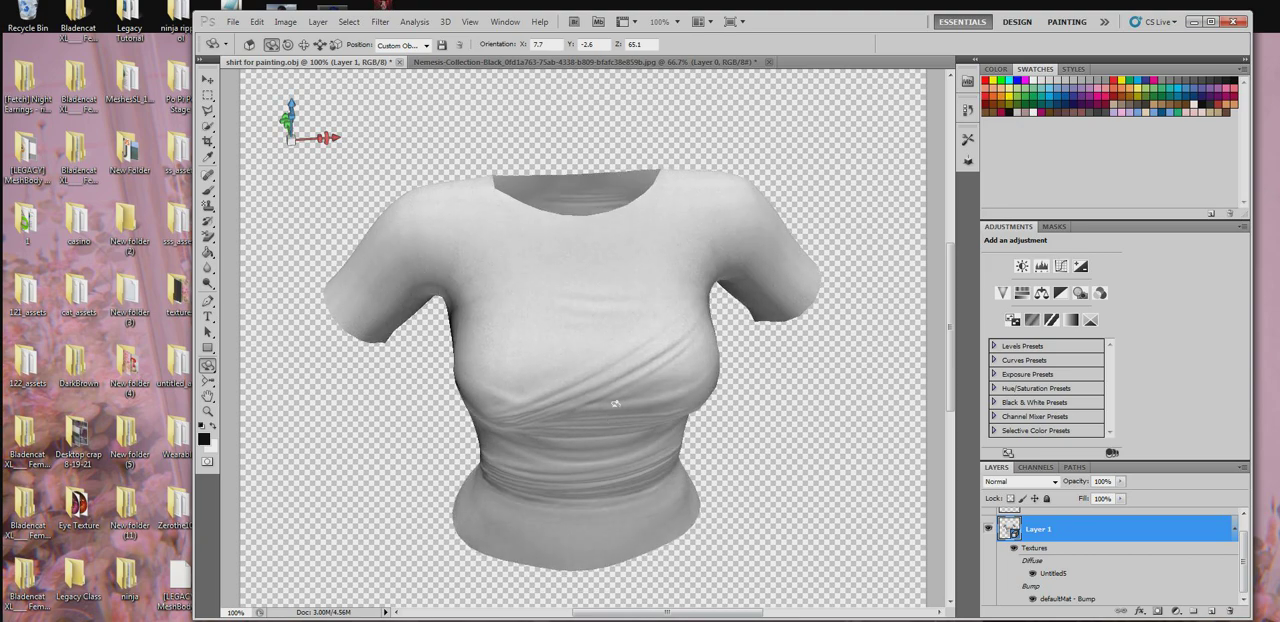
- Try stamping a wrinkle across the upper chest with the 936 fold brush at 189 px, and undo it
left_click(209, 193)
right_click(537, 164)
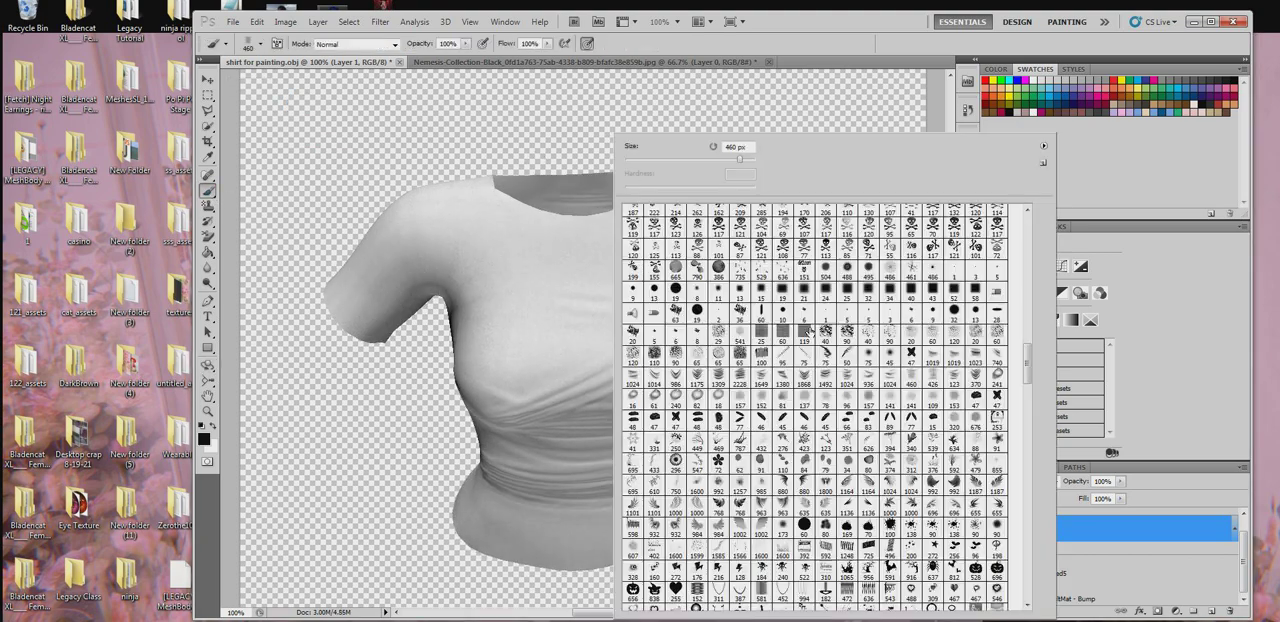
left_click(869, 379)
left_click(312, 240)
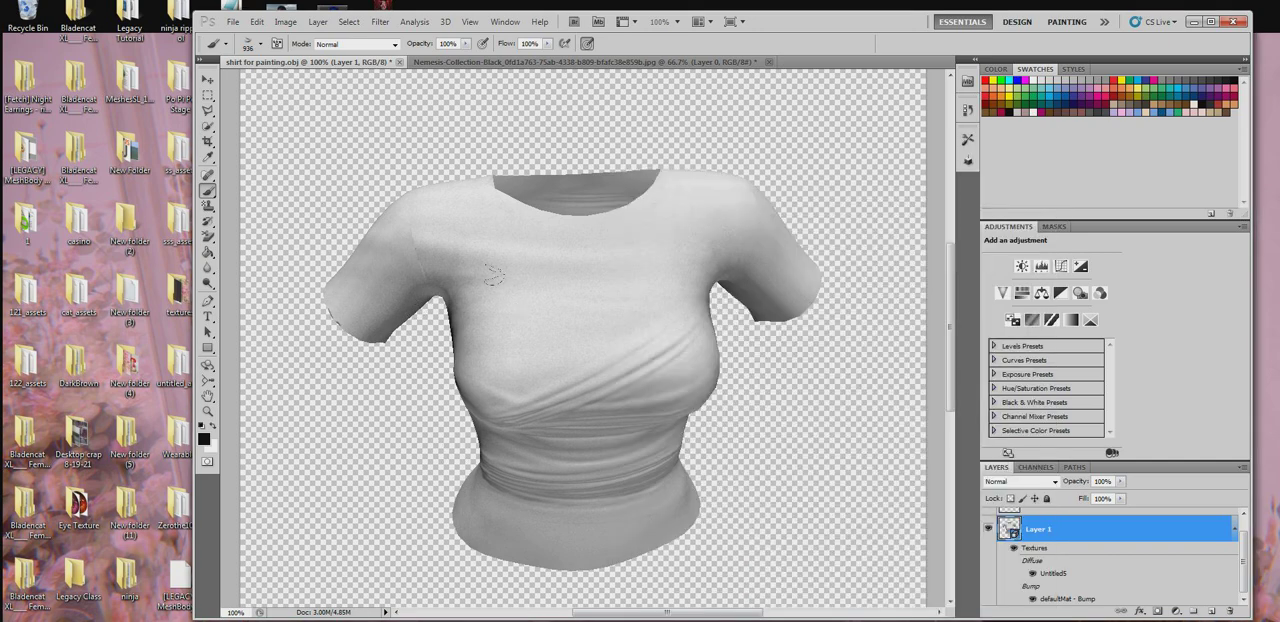
right_click(698, 155)
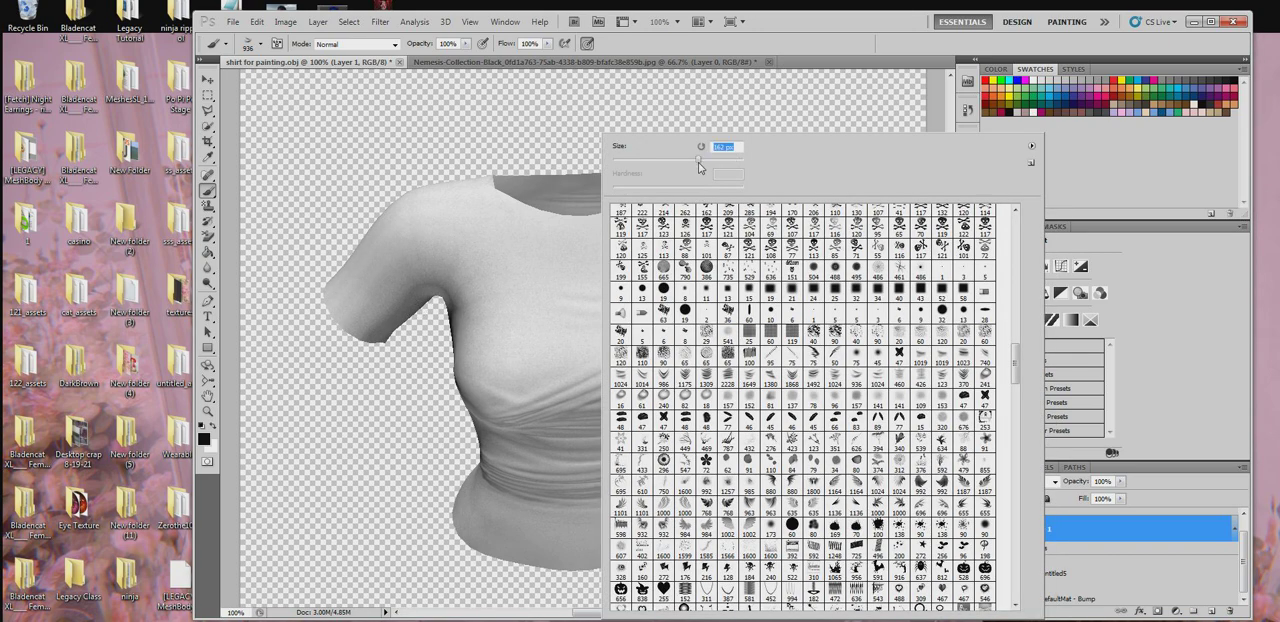
left_click_drag(698, 162, 708, 162)
left_click(491, 269)
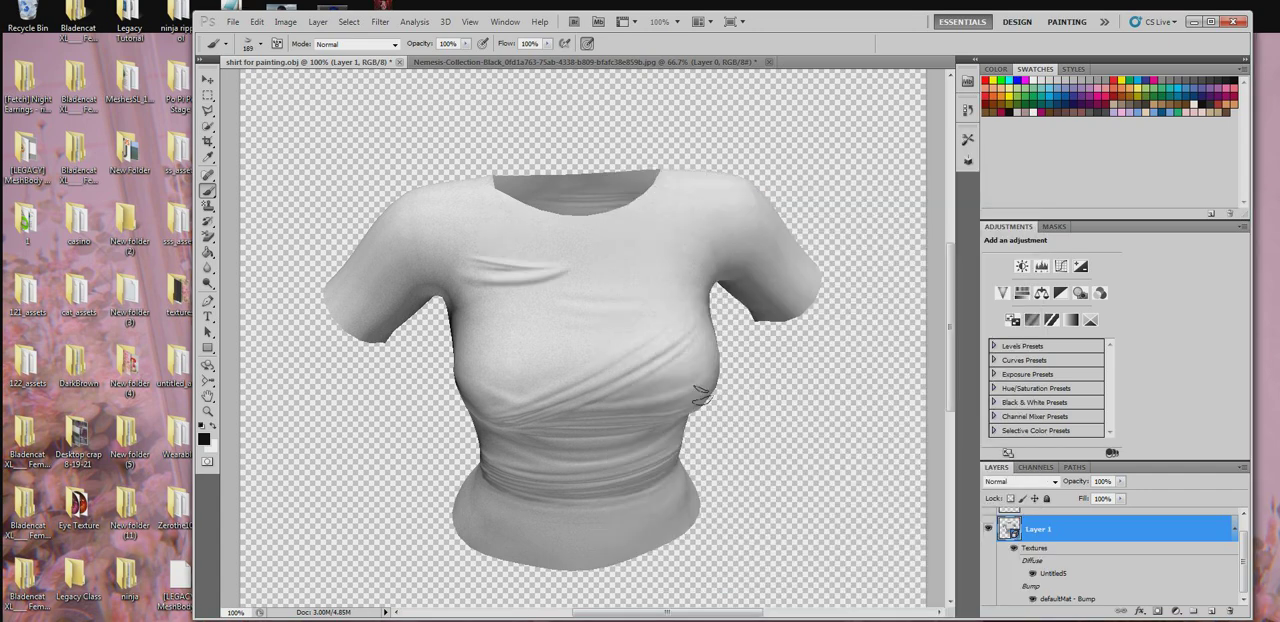
key("ctrl+z")
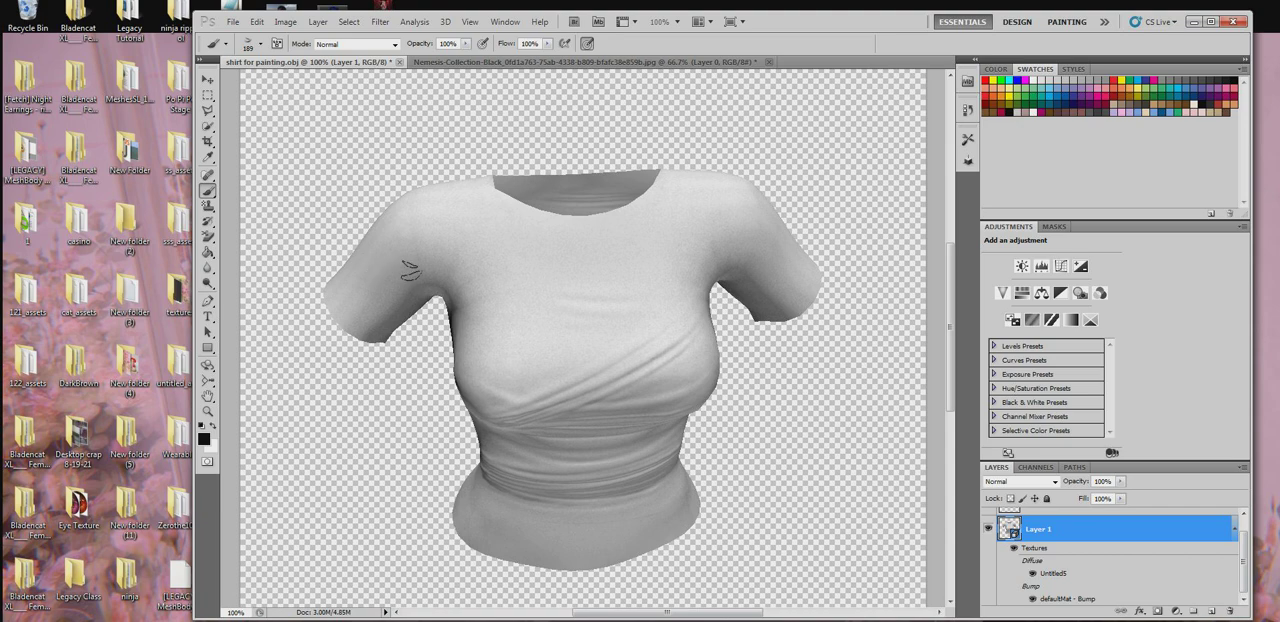
- Choose the 123 wrinkle brush, set it to 182 px and test a fold beside the armpit
right_click(412, 271)
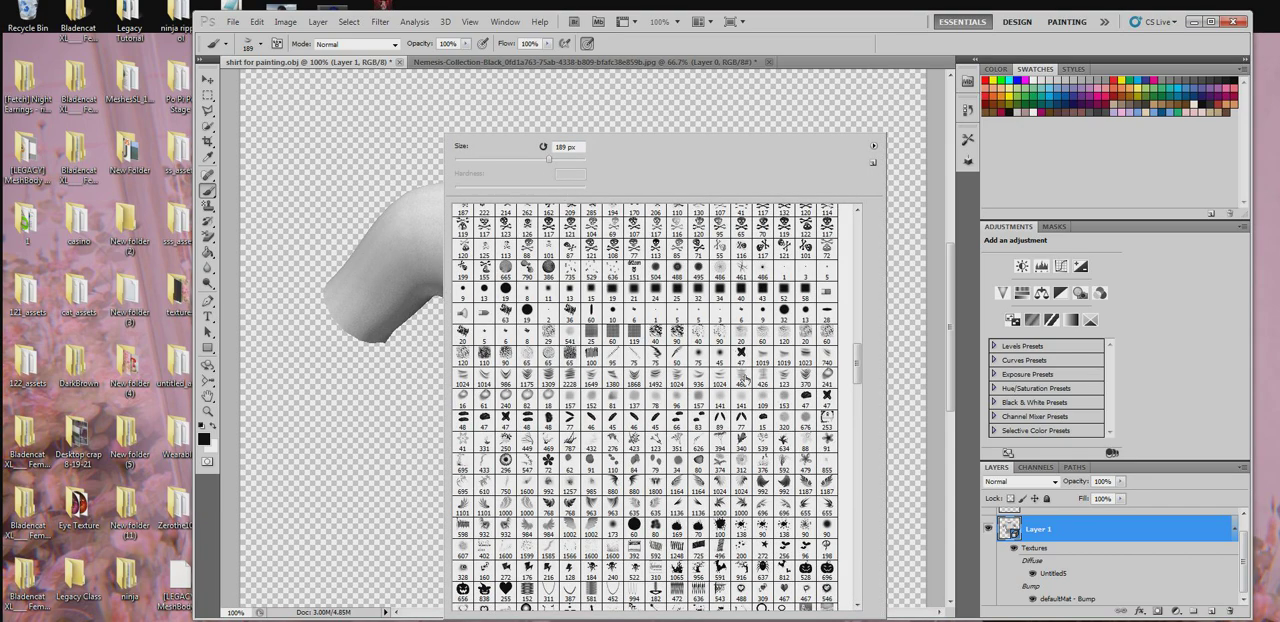
left_click(781, 378)
right_click(297, 218)
left_click_drag(418, 160, 423, 161)
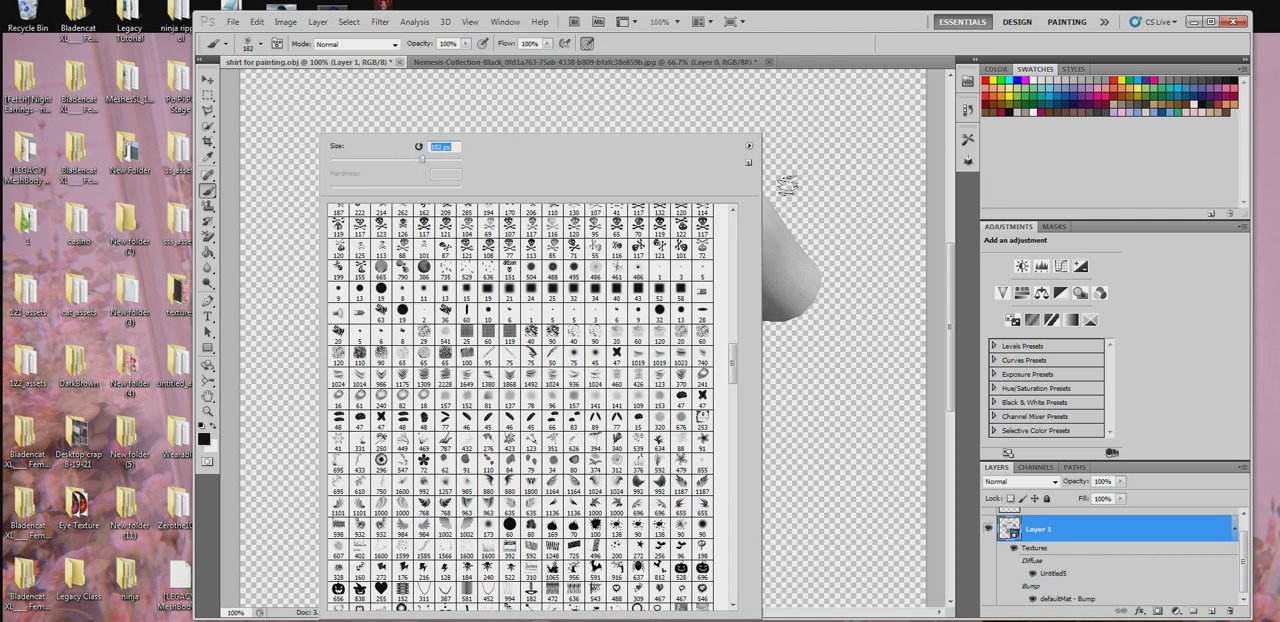
left_click(806, 179)
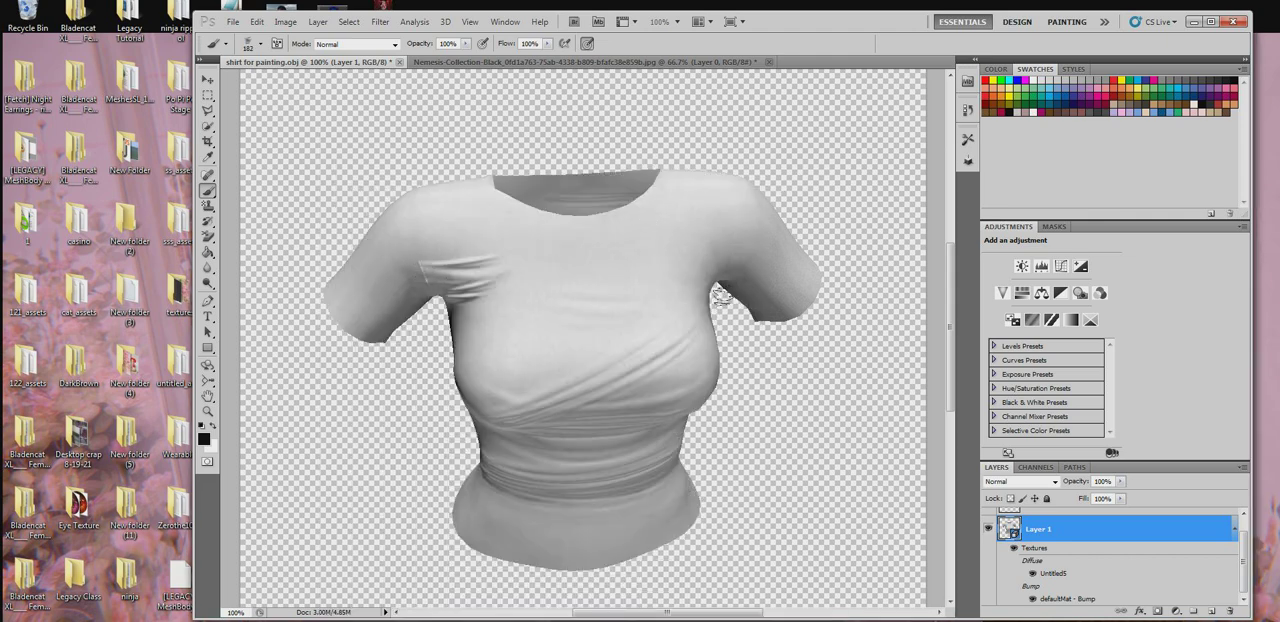
- Stamp diagonal folds on both front shoulders, between the neckline and the sleeves, with the 182 px wrinkle brush
left_click(208, 365)
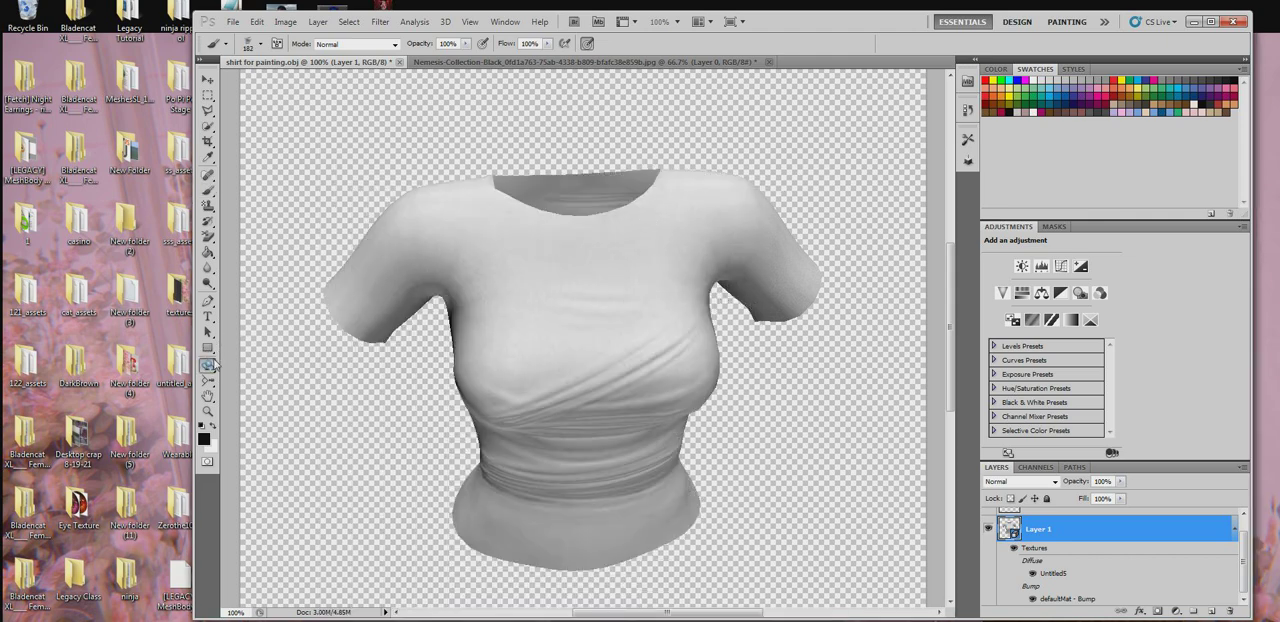
left_click(272, 377)
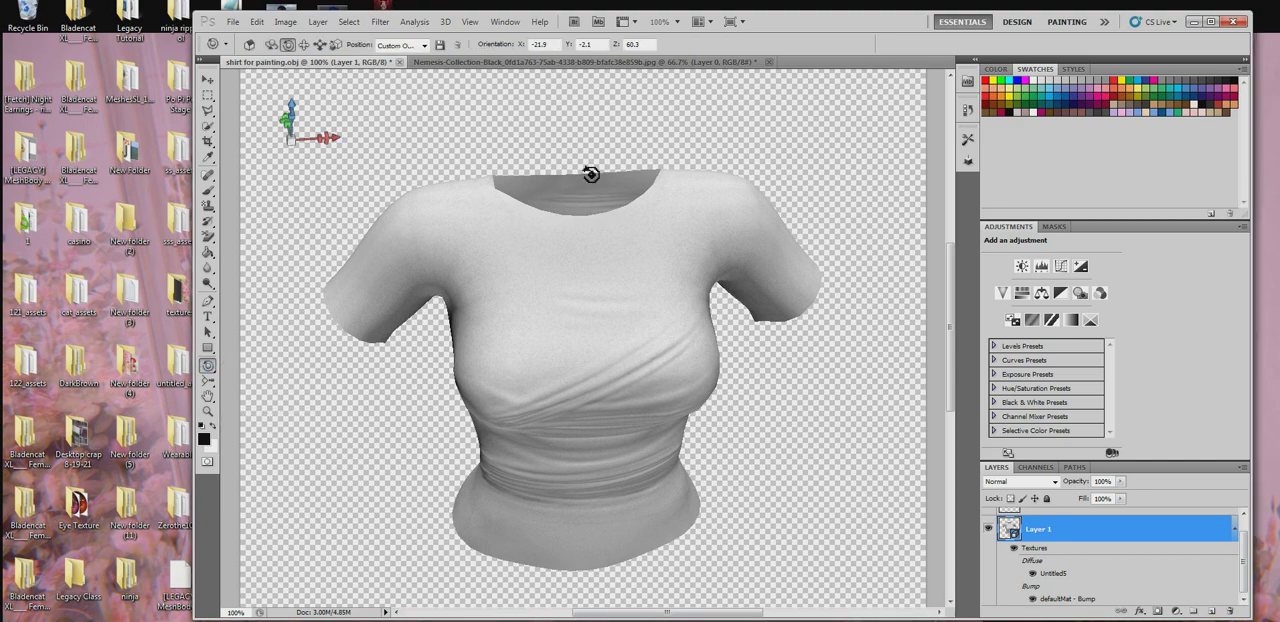
left_click_drag(588, 173, 787, 347)
left_click(208, 190)
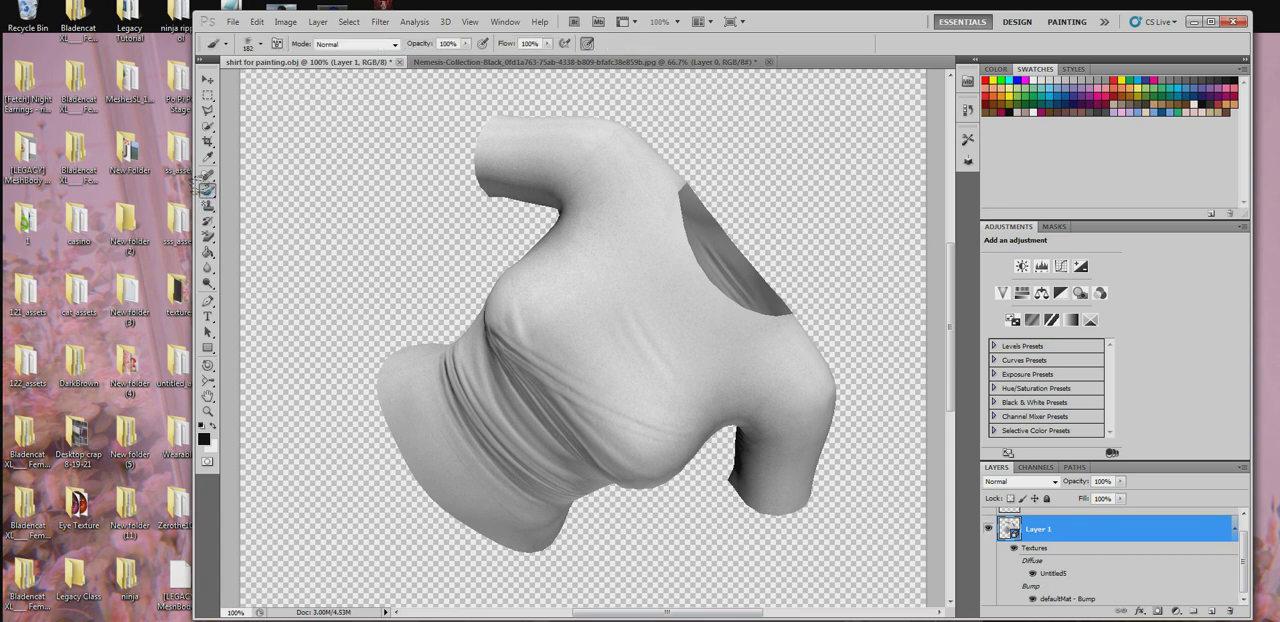
left_click_drag(540, 175, 570, 205)
key("ctrl+z")
left_click(577, 172)
key("ctrl+z")
left_click(602, 174)
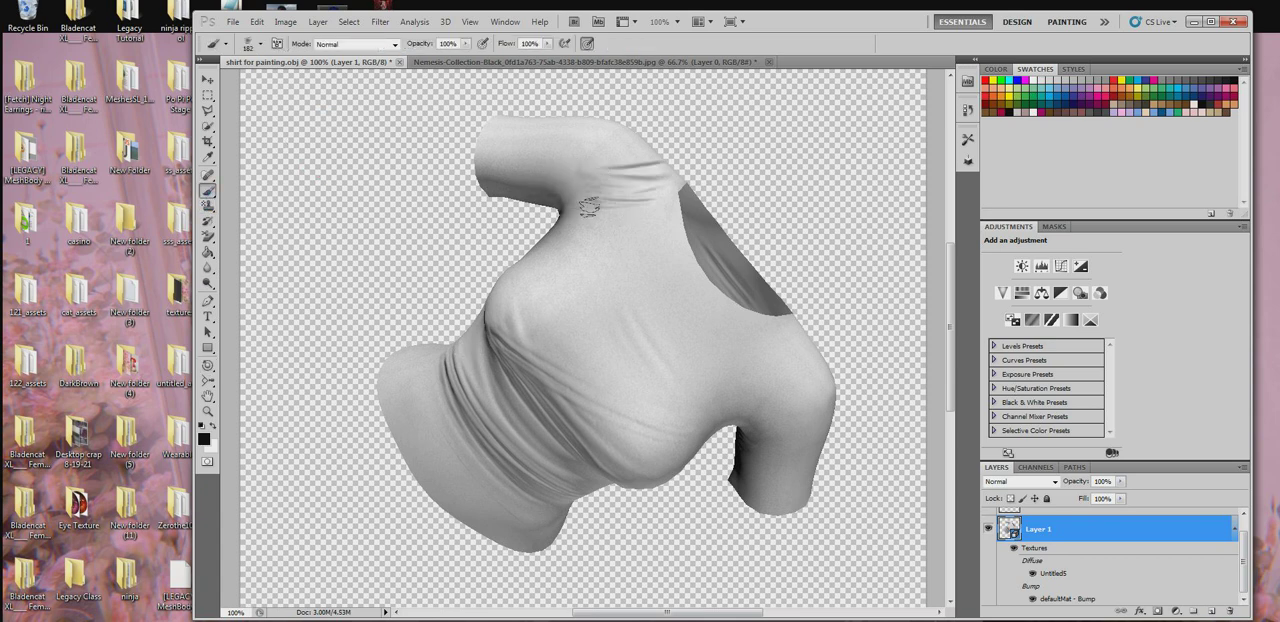
left_click(738, 347)
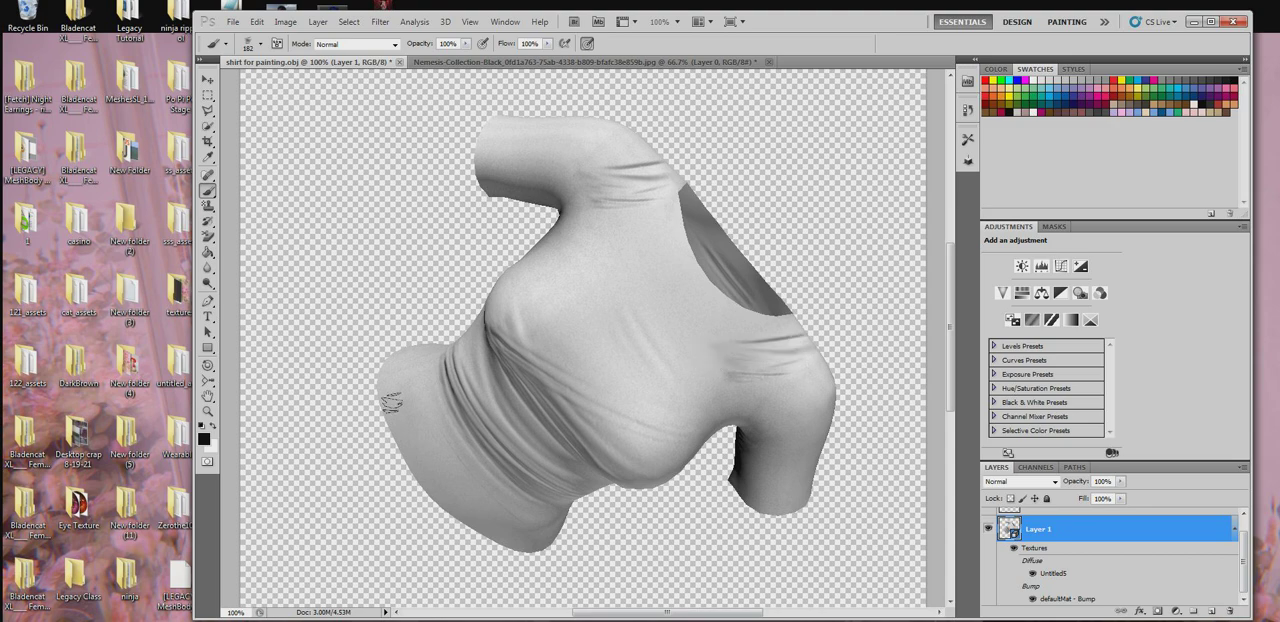
- Rotate the shirt around and return it to an upright front view to examine the shoulder folds
left_click(208, 365)
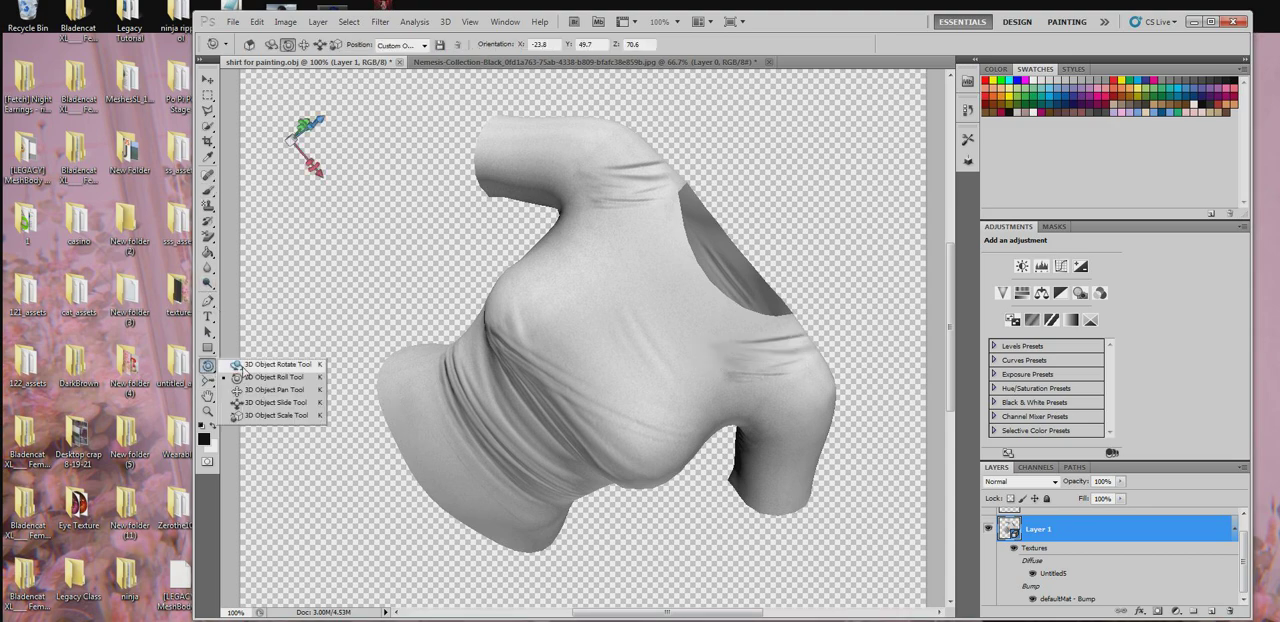
left_click_drag(927, 379, 670, 330)
left_click_drag(412, 402, 808, 300)
left_click_drag(470, 349, 456, 400)
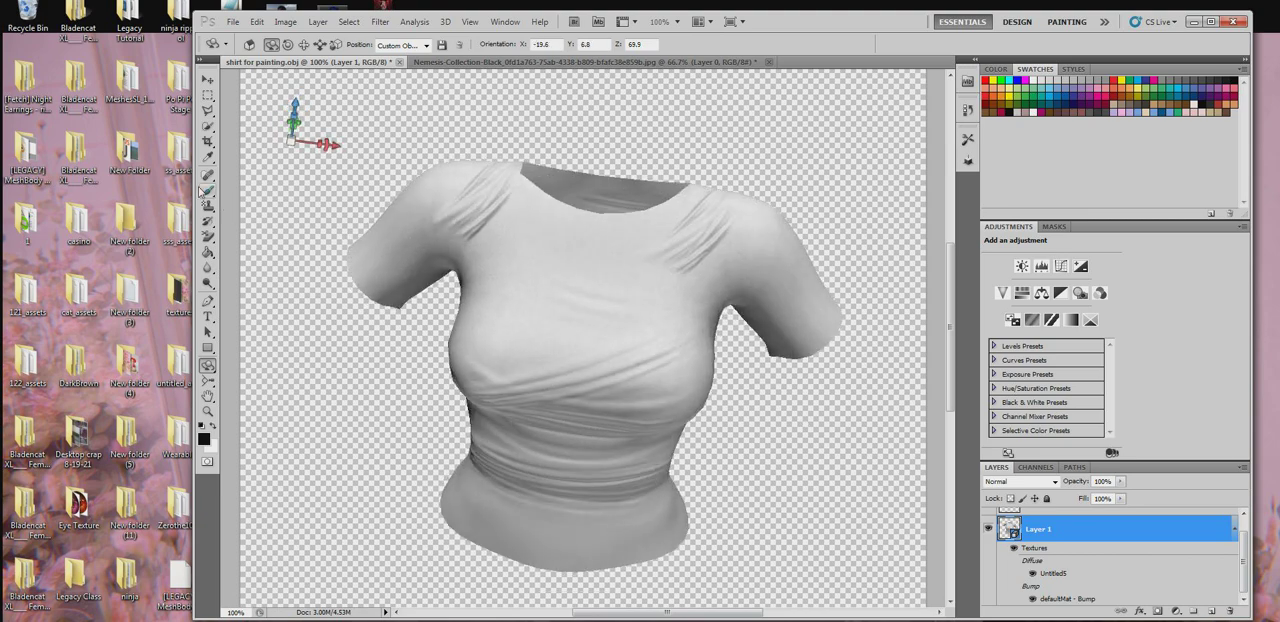
- Choose the dash-shaped 47 brush tip and set its size to 42 px
left_click(207, 191)
right_click(614, 296)
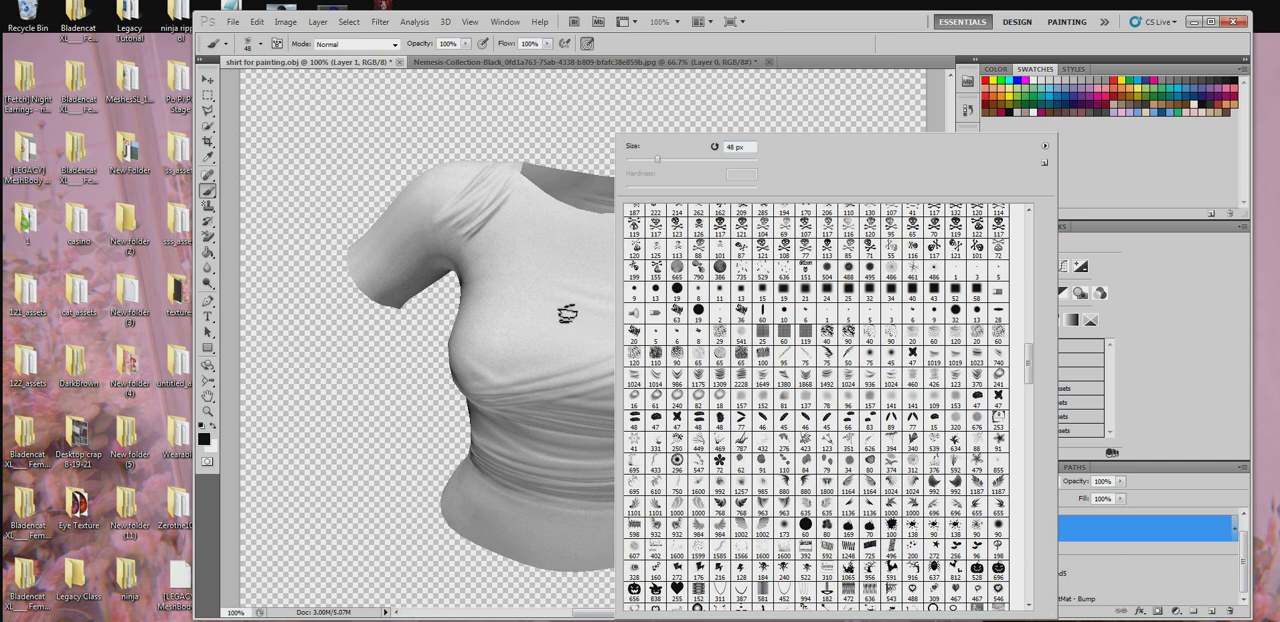
left_click(763, 248)
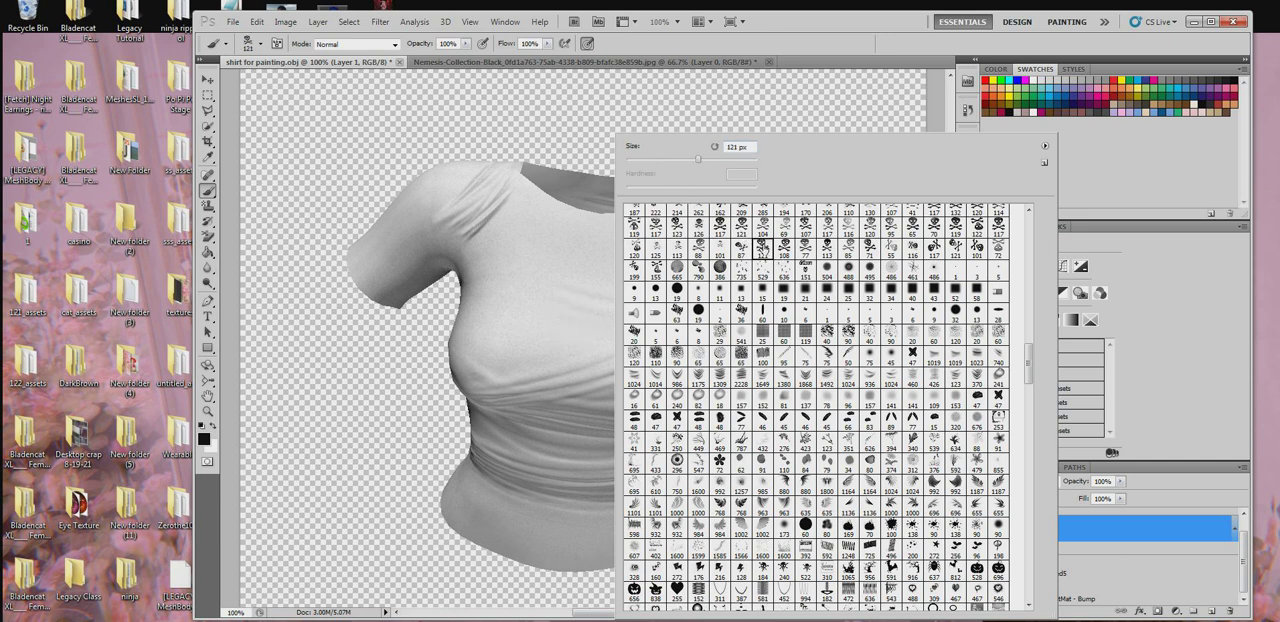
left_click(655, 422)
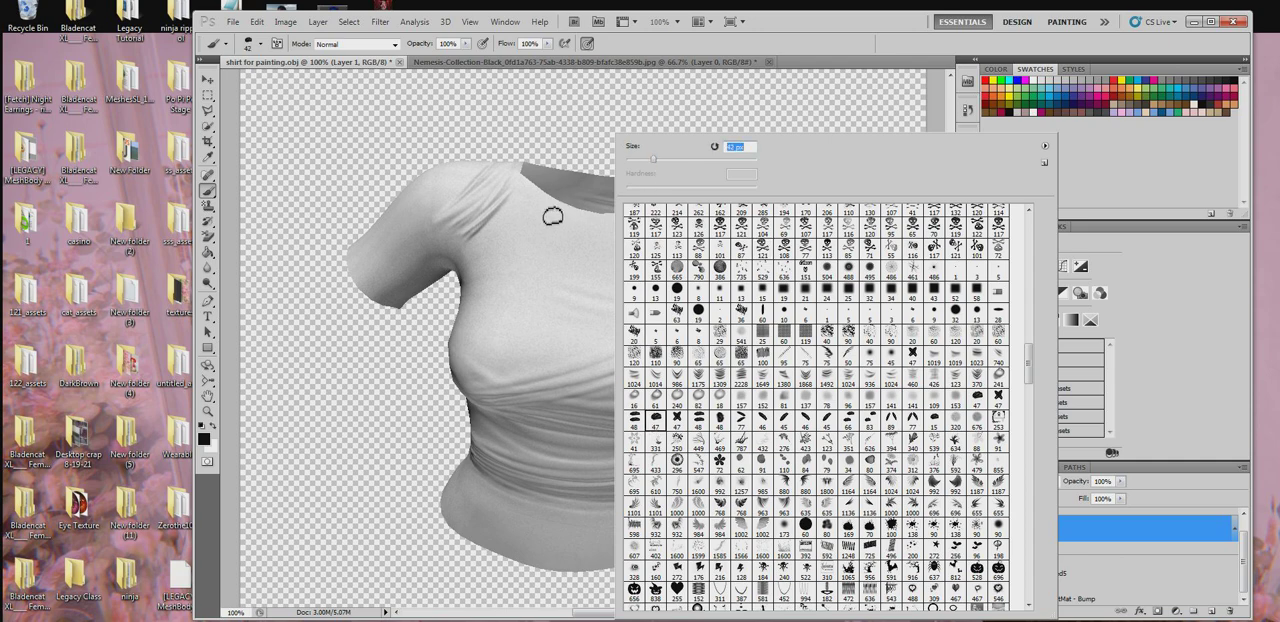
- Try a vertical row of stitches down the shirt's front at 42 px and again at 15 px, undoing both
left_click(540, 206)
left_click_drag(533, 205, 524, 316)
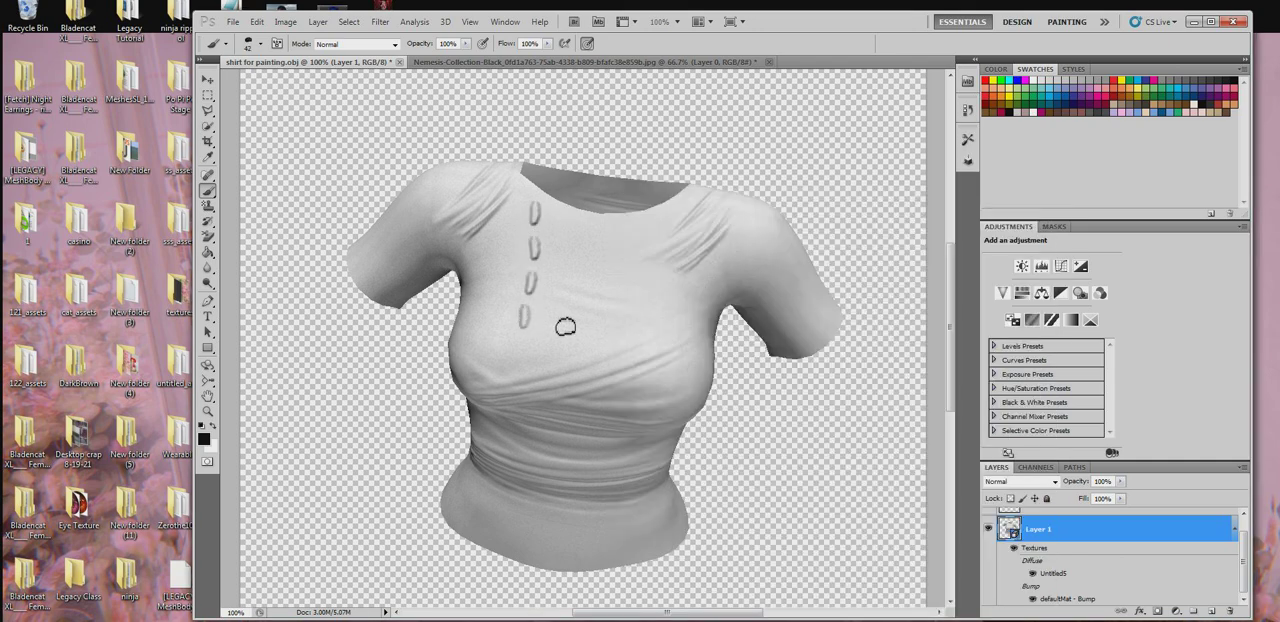
key("ctrl+alt+z")
key("ctrl+alt+z")
key("ctrl+alt+z")
right_click(557, 249)
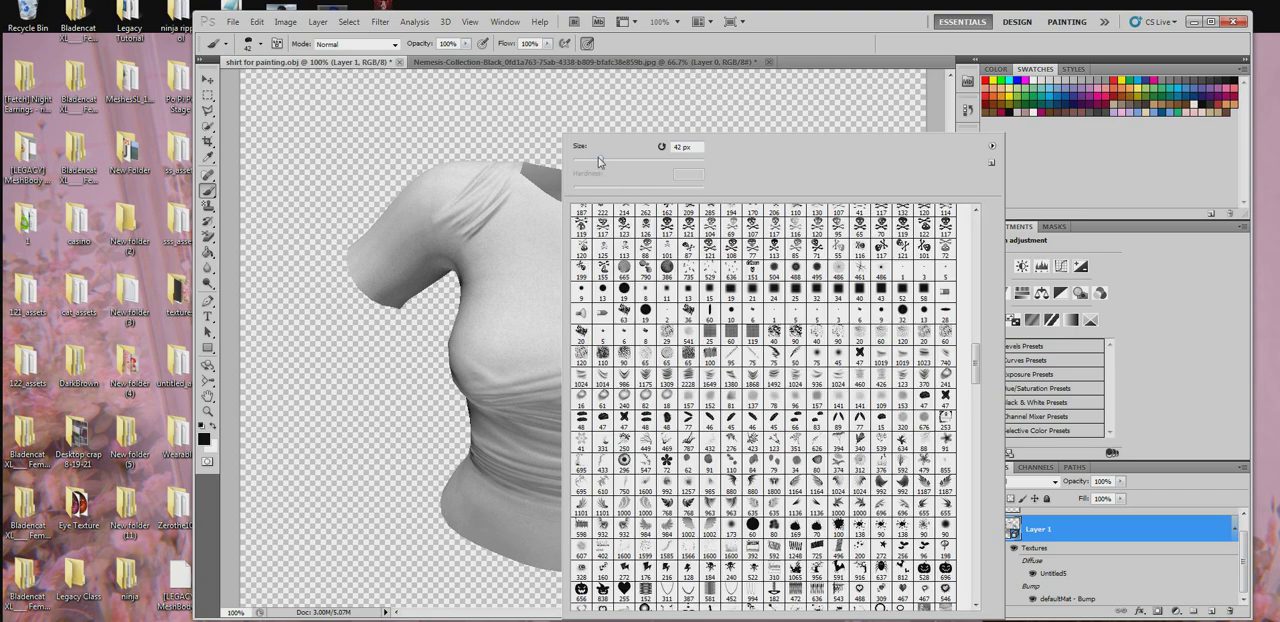
left_click_drag(584, 158, 583, 158)
left_click(541, 204)
left_click_drag(542, 196, 514, 560)
key("ctrl+z")
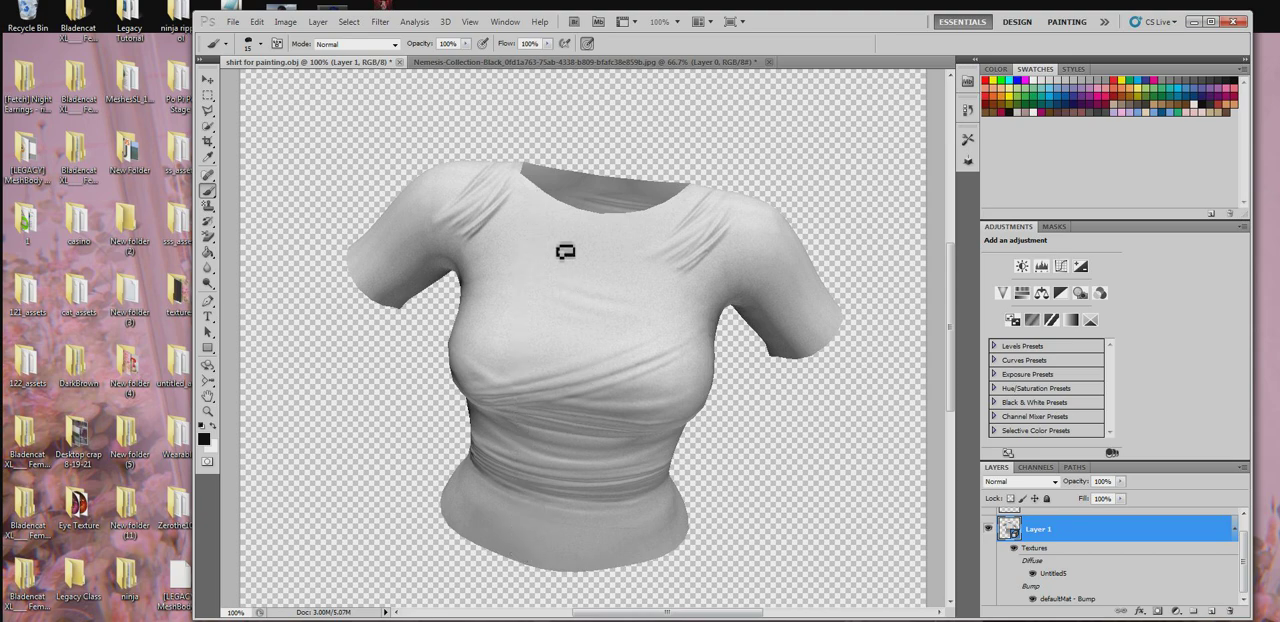
- Paint two vertical rows of fine stitching from the neckline to the hem with the brush at 4 px
right_click(578, 203)
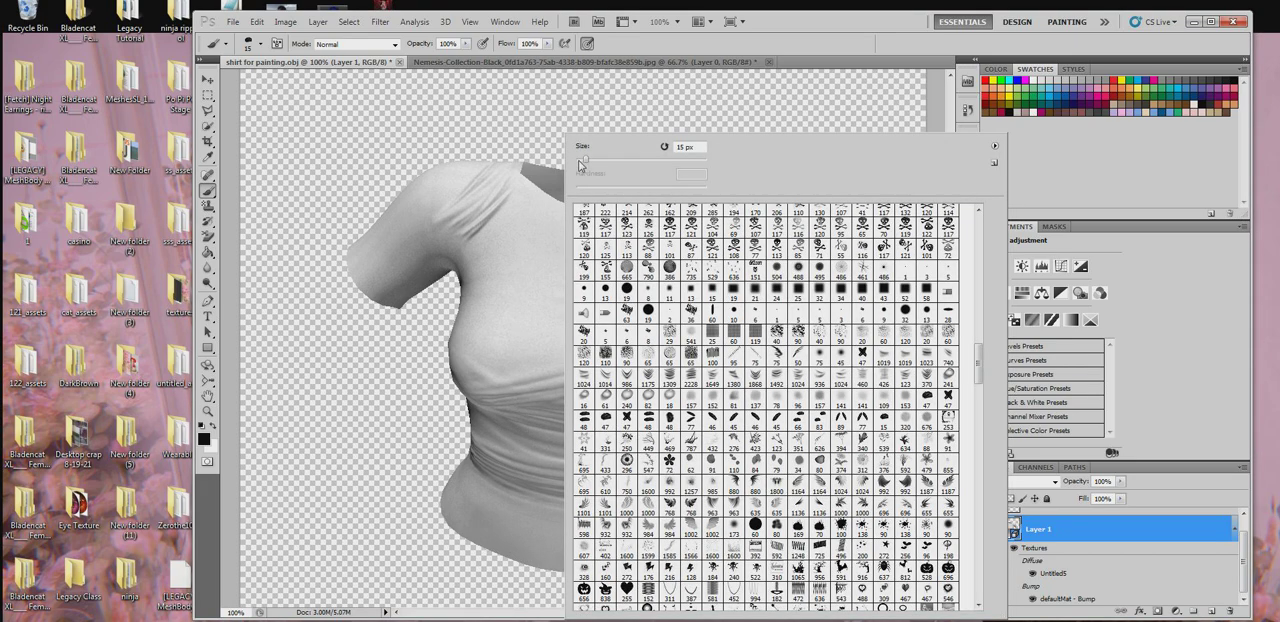
left_click(535, 196)
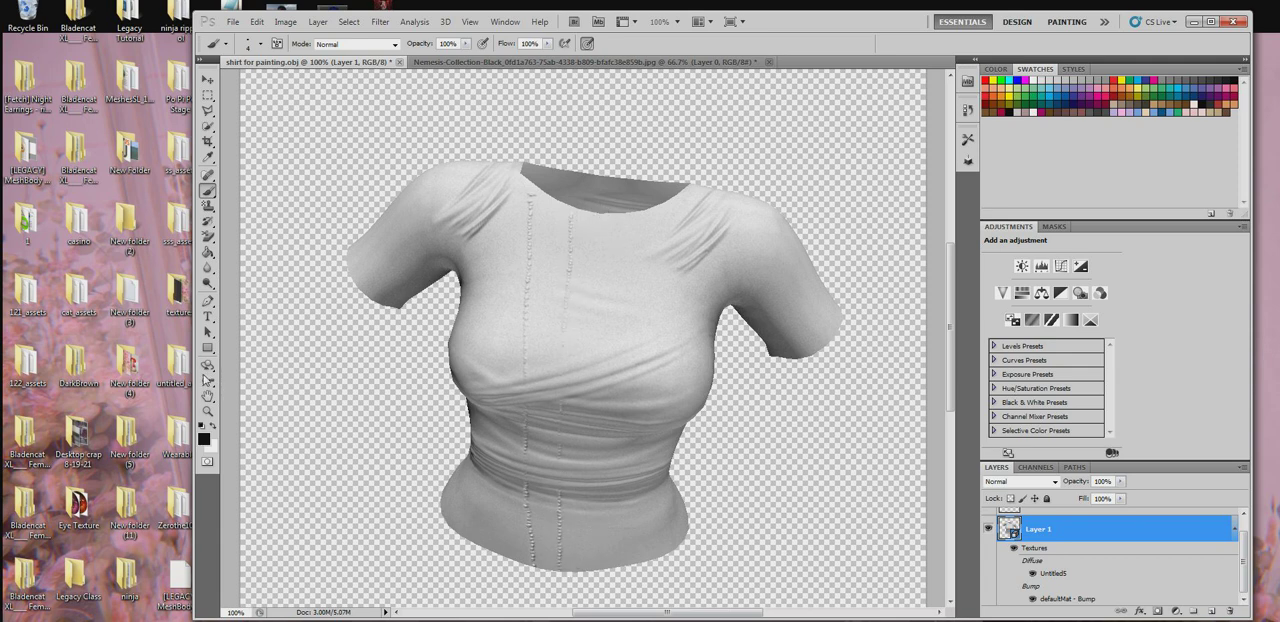
left_click(208, 366)
left_click_drag(513, 321, 547, 283)
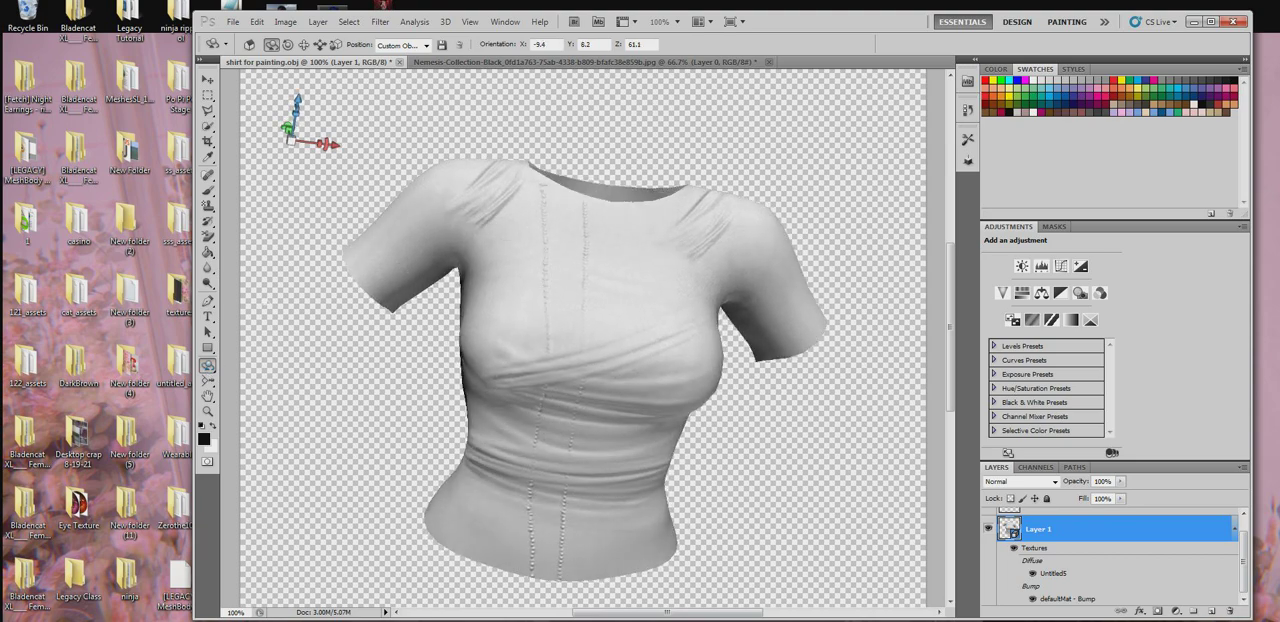
- Switch to the X-shaped 47 brush tip and set its size to 11 px
left_click(208, 192)
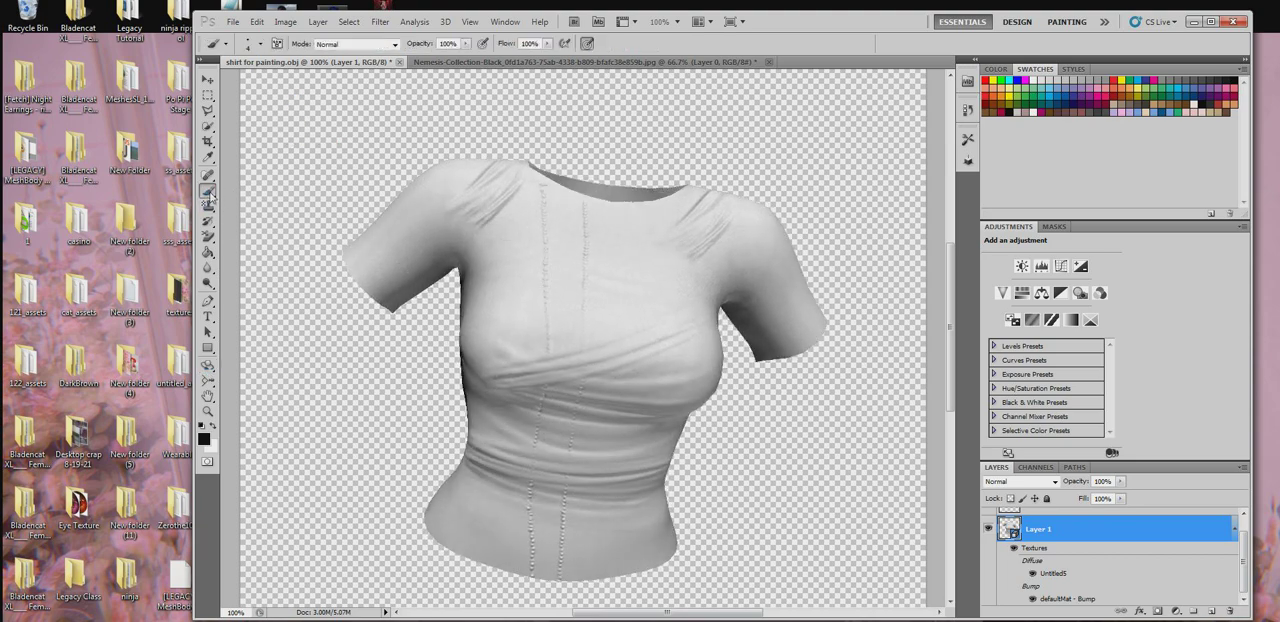
left_click_drag(210, 196, 240, 197)
right_click(614, 294)
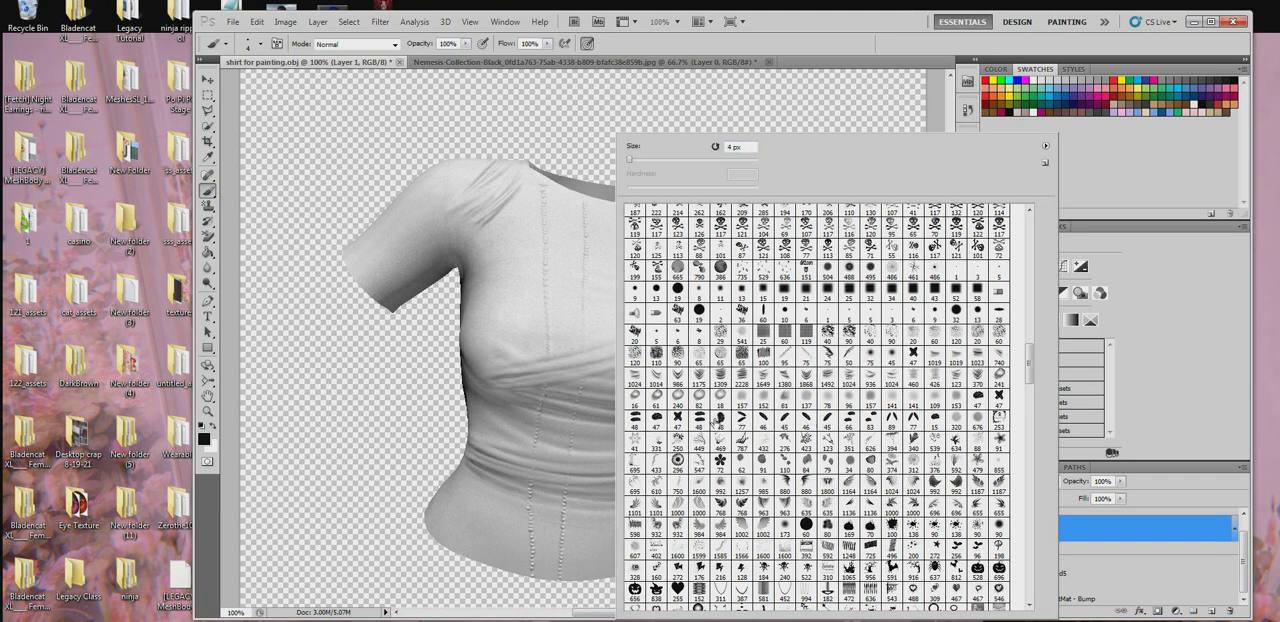
left_click(677, 419)
left_click_drag(639, 157, 634, 156)
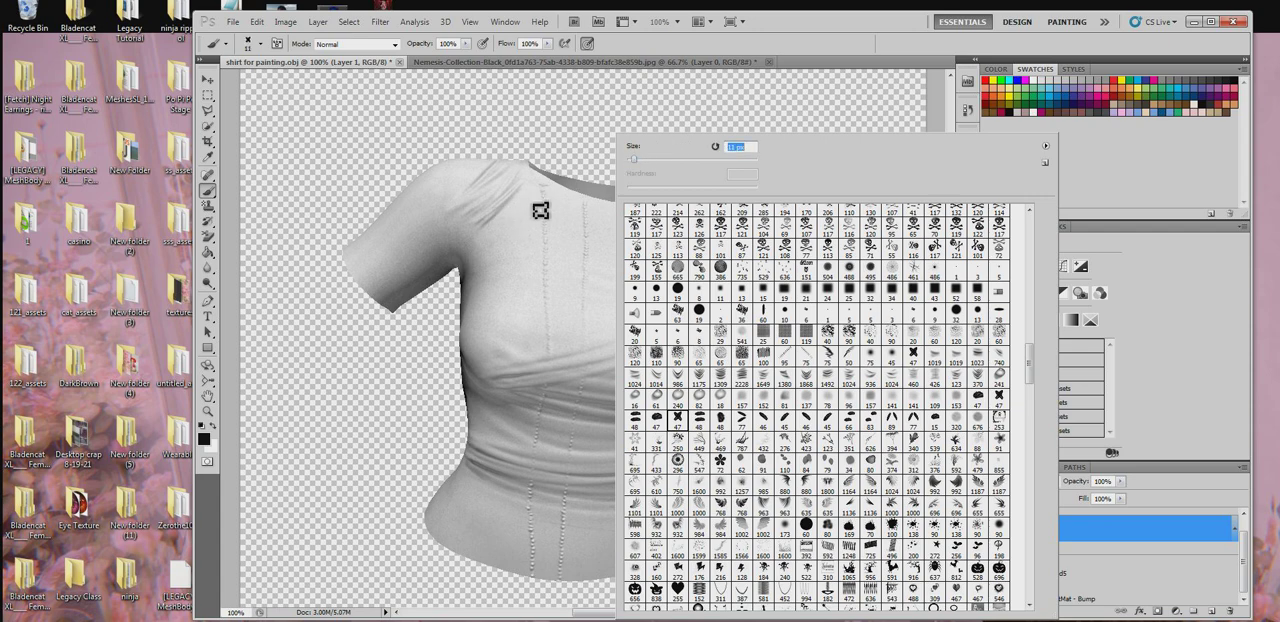
- Try vertical rows of 11 px stitches down both sides of the shirt's front, and undo them
left_click(528, 196)
mouse_move(531, 229)
left_mouse_down()
mouse_move(504, 377)
mouse_move(498, 576)
left_mouse_up()
left_click_drag(634, 212, 626, 380)
left_click_drag(625, 434, 604, 582)
key("ctrl+z")
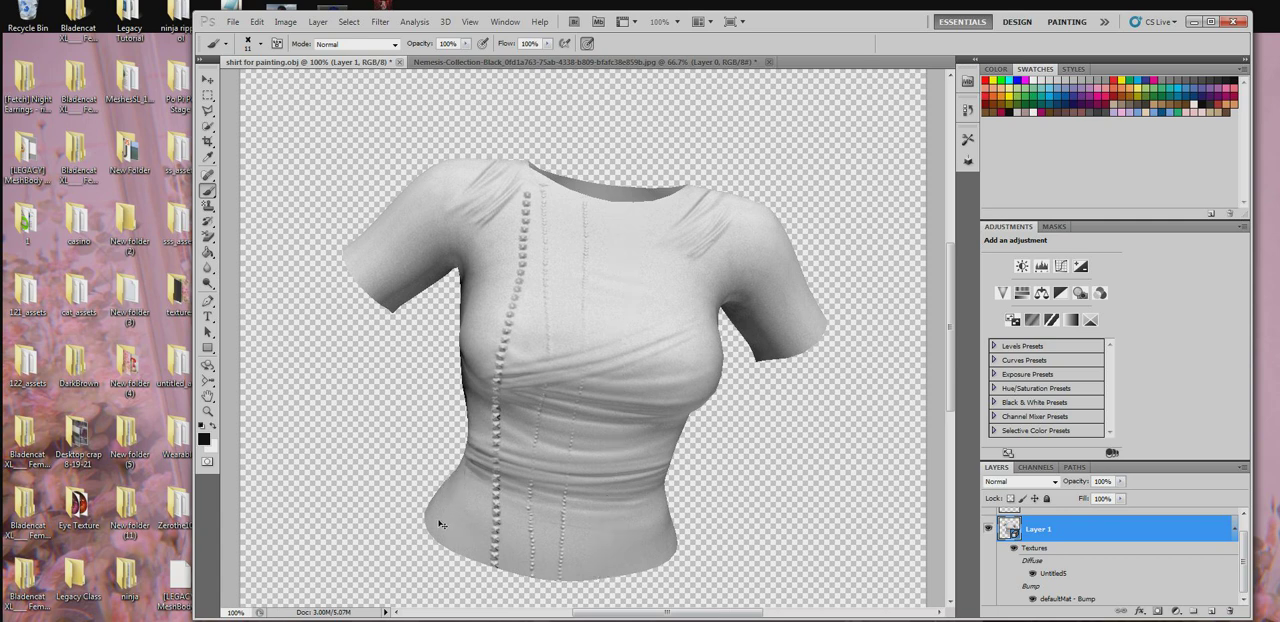
key("ctrl+z")
key("ctrl+alt+z")
key("ctrl+alt+z")
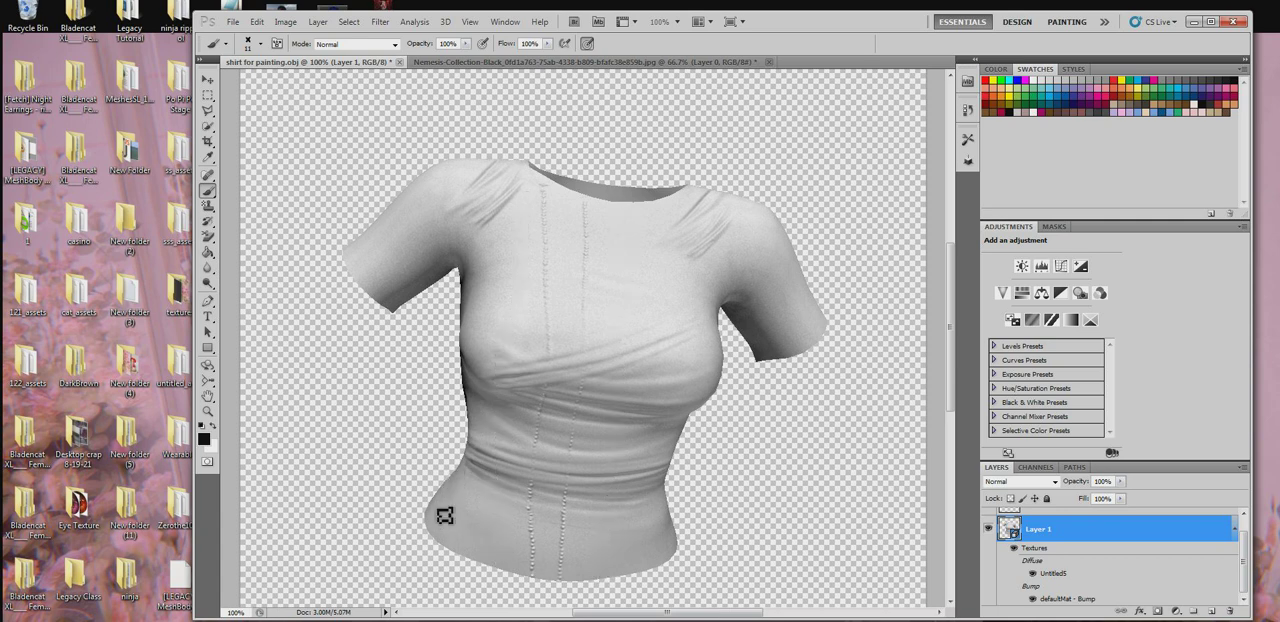
- Paint a row of stitches along the shirt's bottom hem with the 11 px X-shaped brush
left_click_drag(439, 514, 443, 559)
mouse_move(430, 509)
left_mouse_down()
mouse_move(462, 548)
mouse_move(588, 580)
mouse_move(650, 582)
mouse_move(690, 552)
mouse_move(643, 577)
mouse_move(516, 578)
mouse_move(447, 520)
mouse_move(439, 495)
left_mouse_up()
key("ctrl+z")
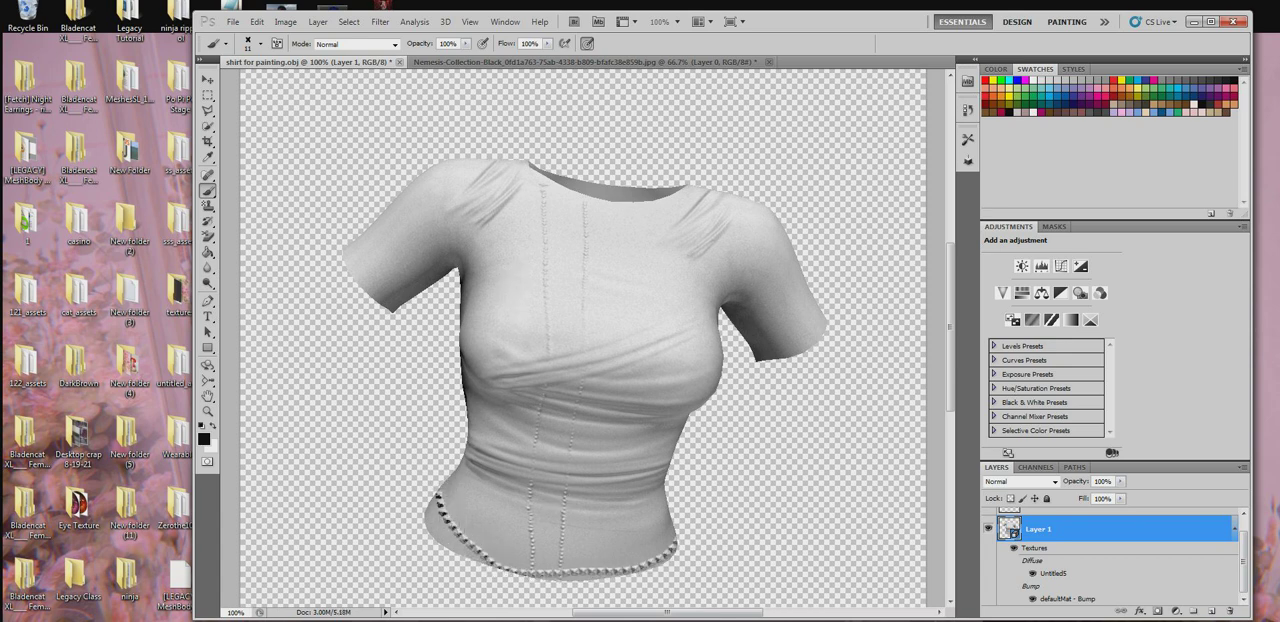
- Switch to the Firefox browser and search Google Images for "dragon vector black"
left_click(300, 619)
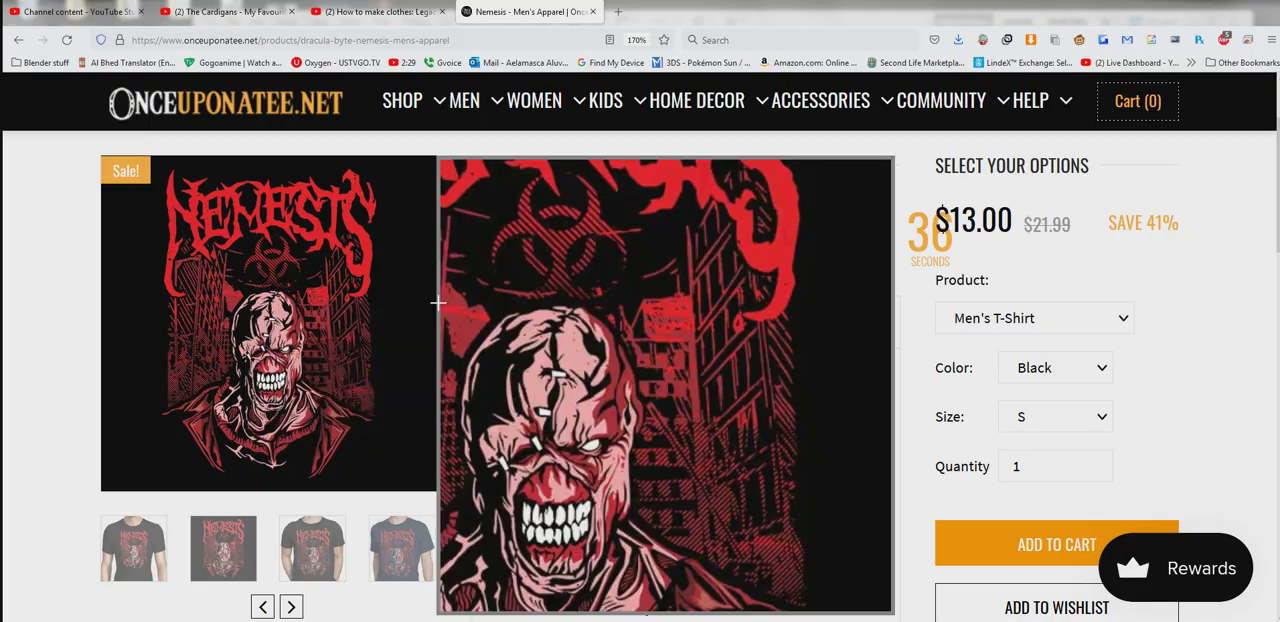
left_click(768, 41)
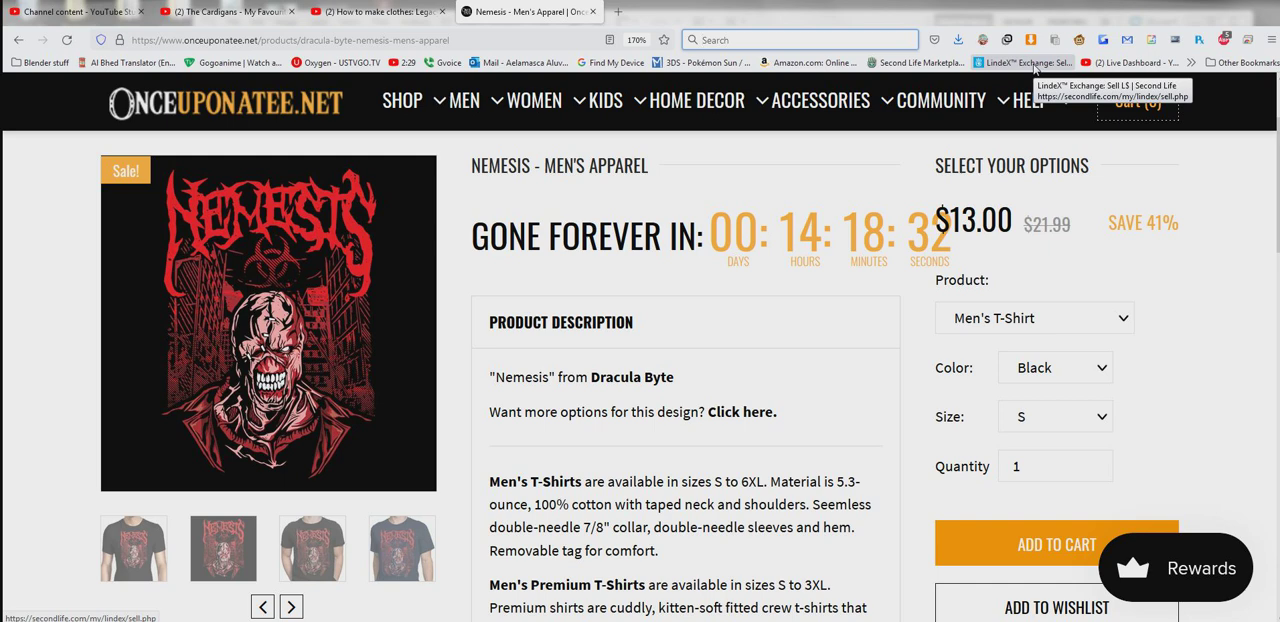
type("dragon ve")
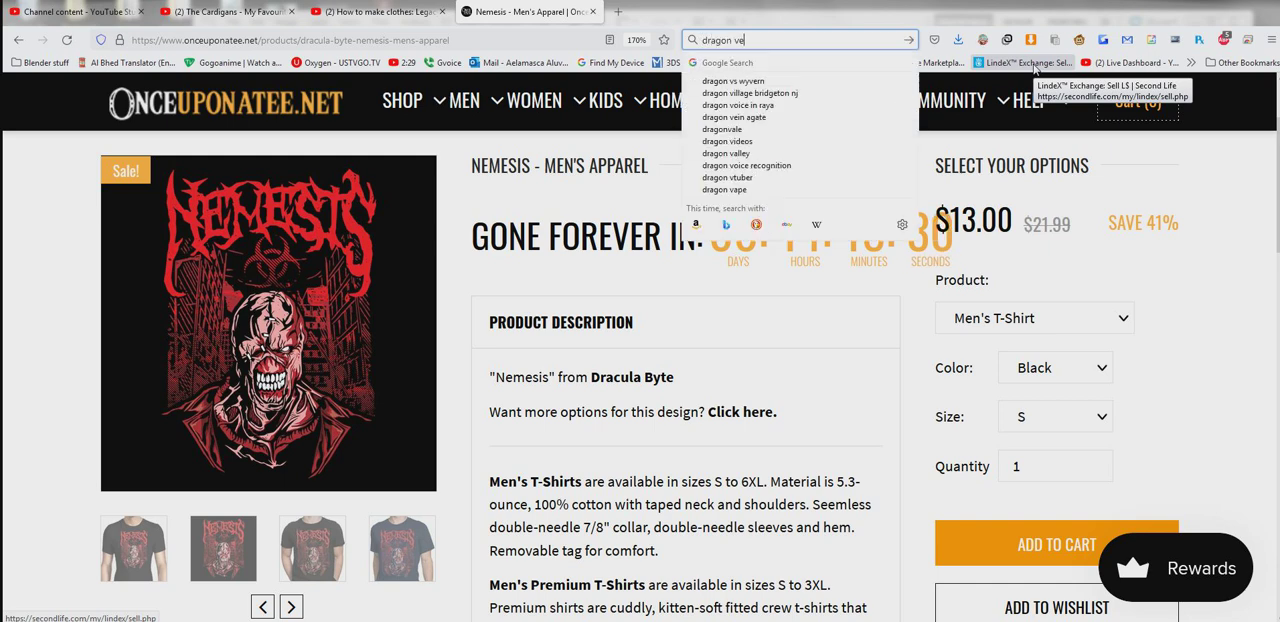
type("ctor black")
key("Return")
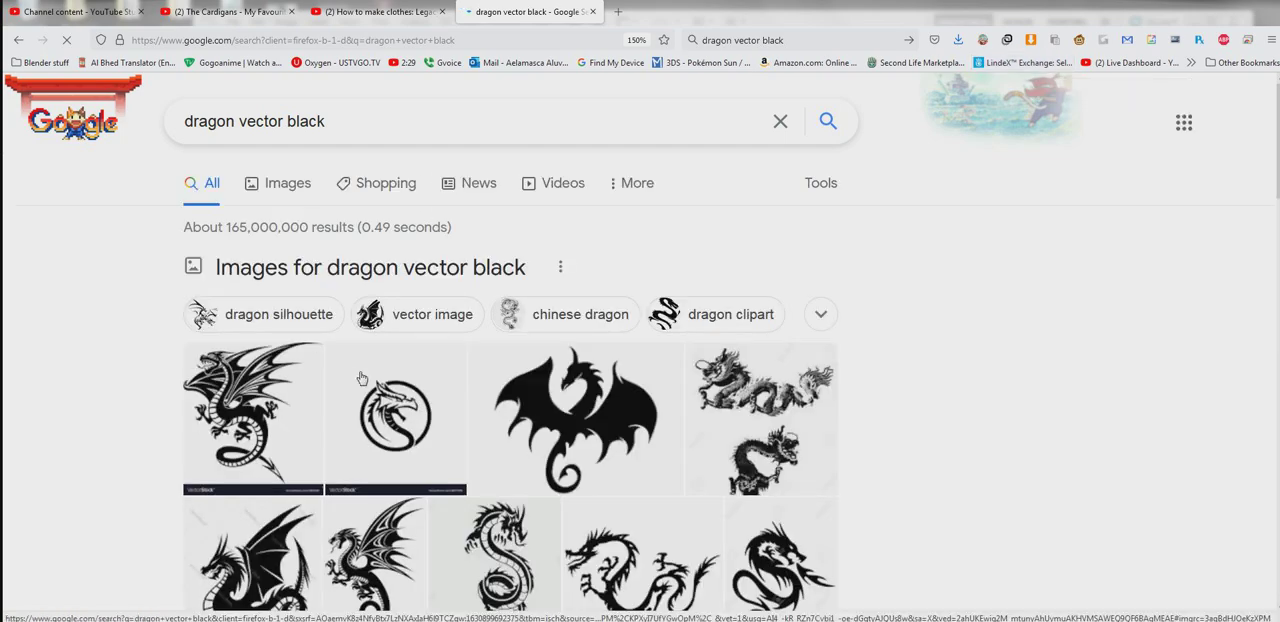
left_click(275, 178)
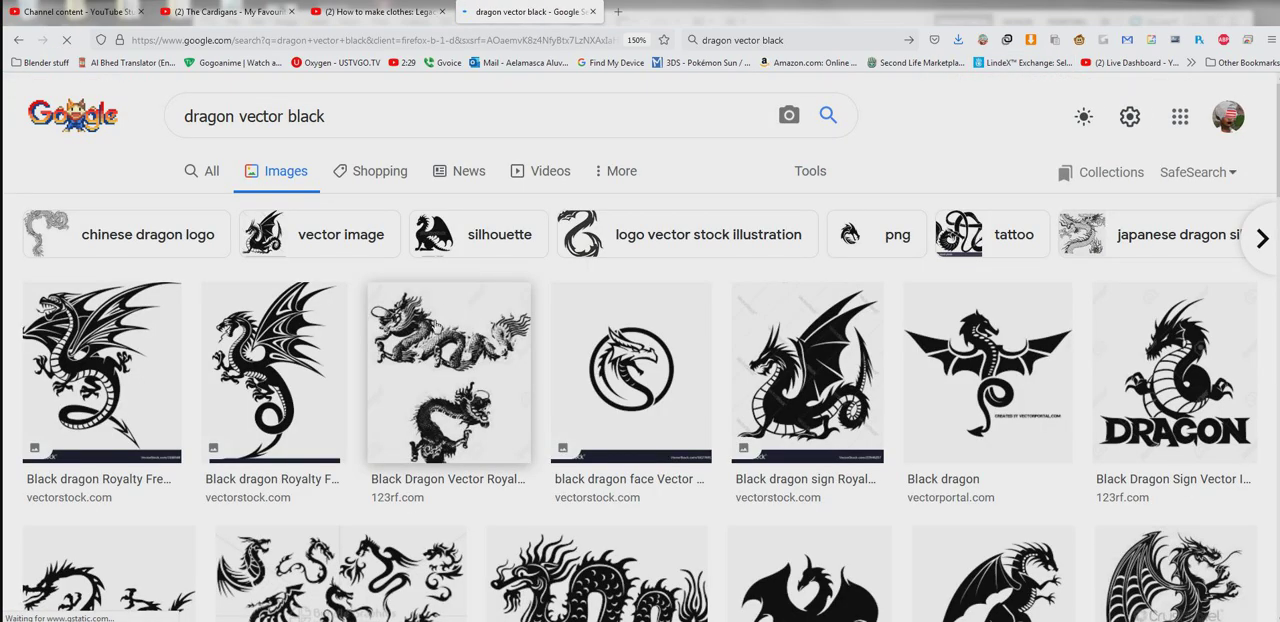
left_click(455, 362)
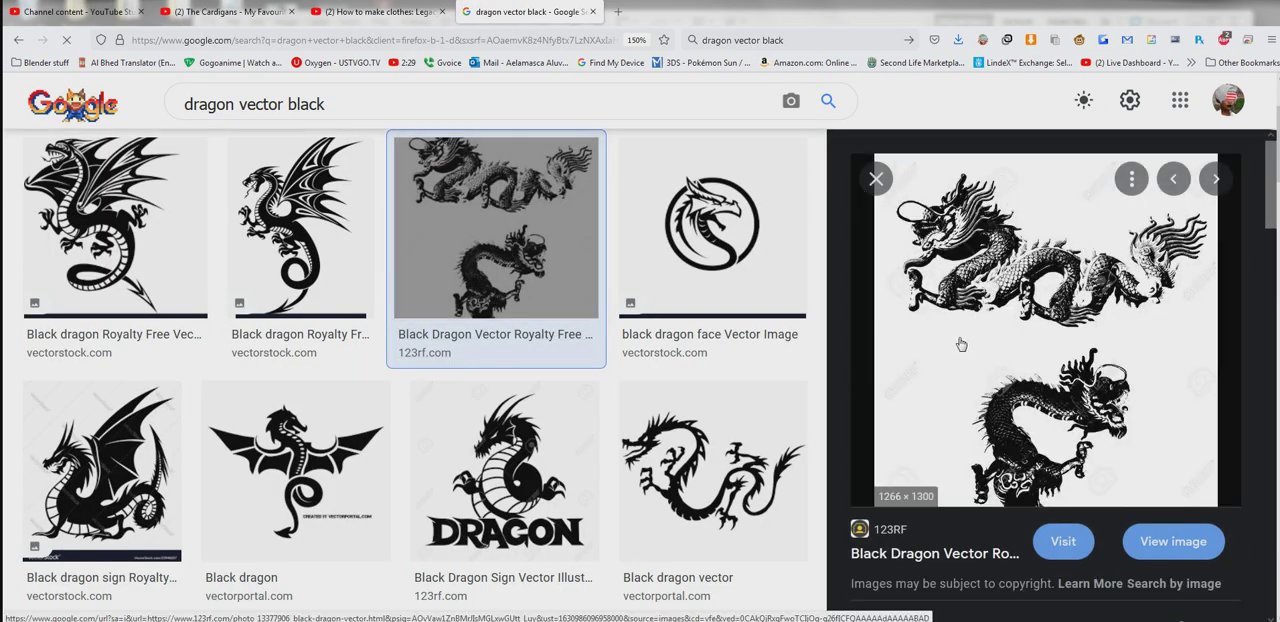
left_click_drag(960, 344, 1008, 325)
right_click(1008, 325)
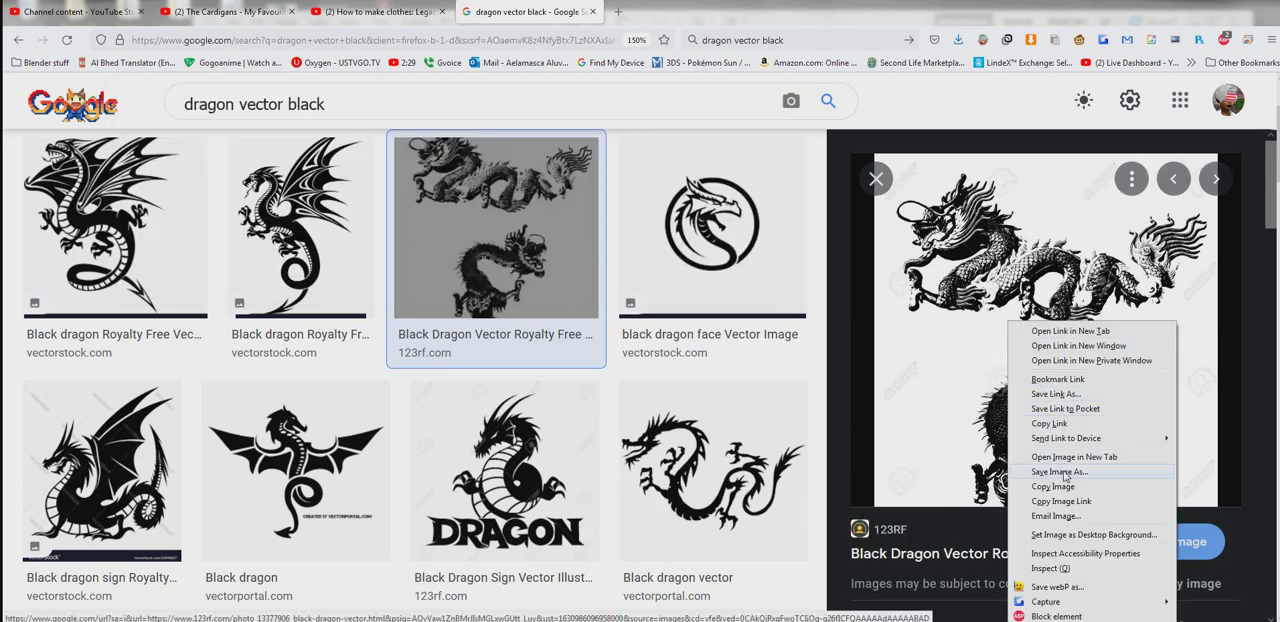
left_click(1065, 472)
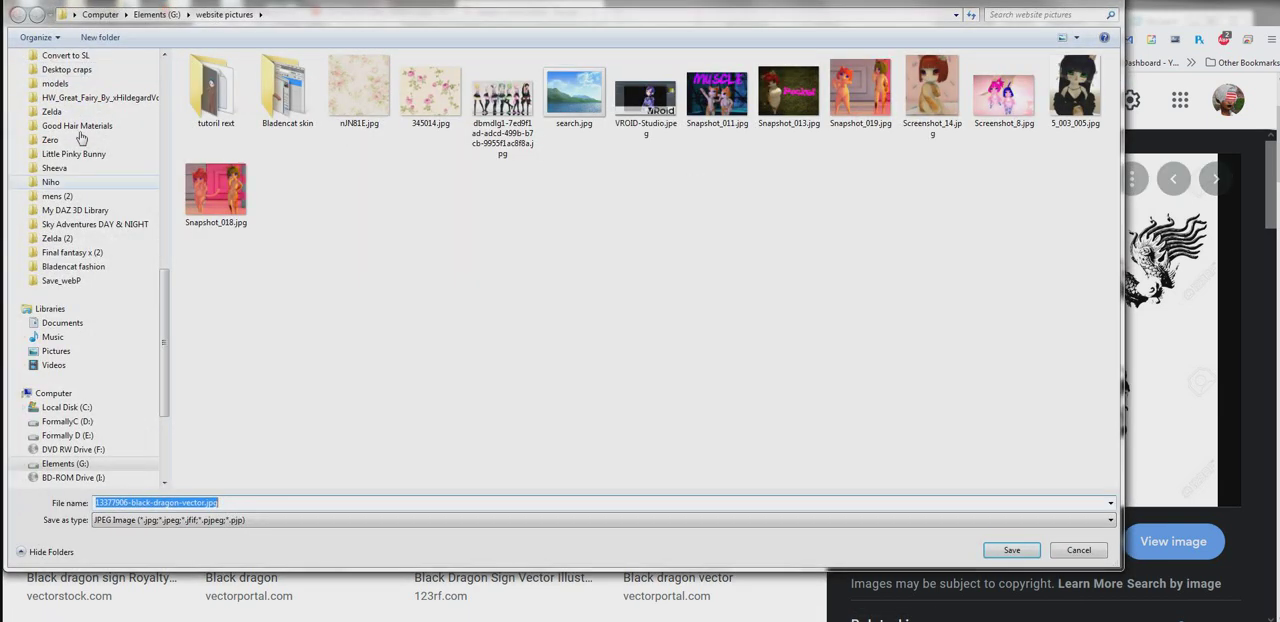
left_click_drag(160, 265, 143, 268)
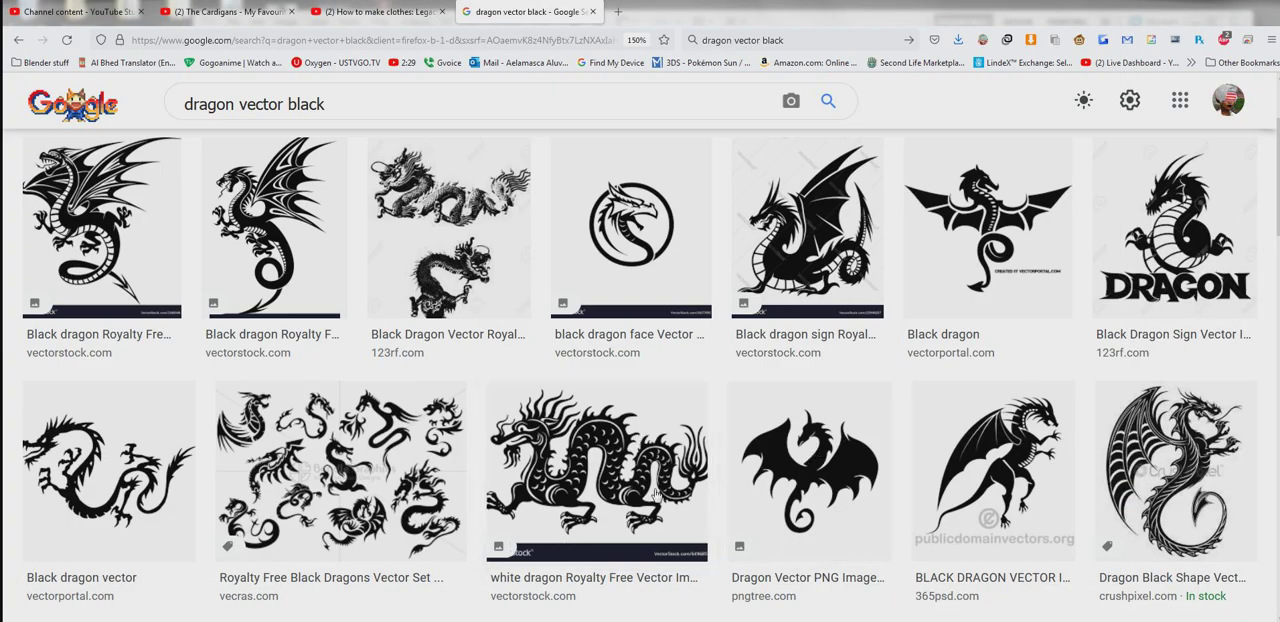
scroll(633, 487, "down", 2)
scroll(633, 487, "down", 1)
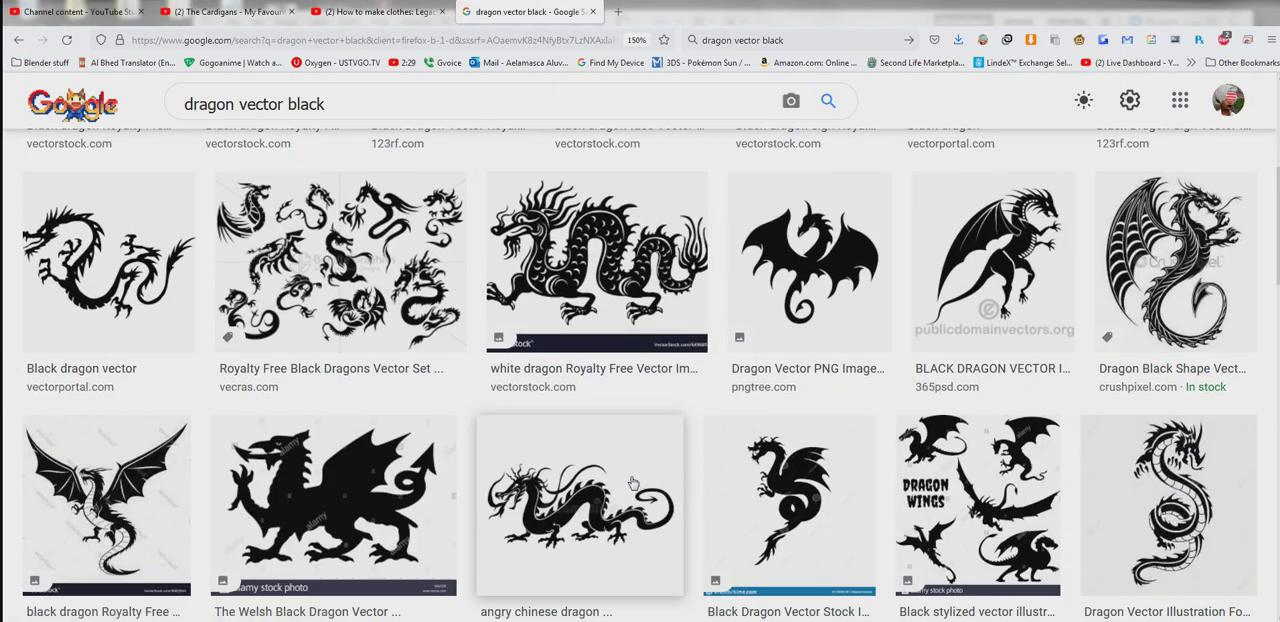
left_click(596, 479)
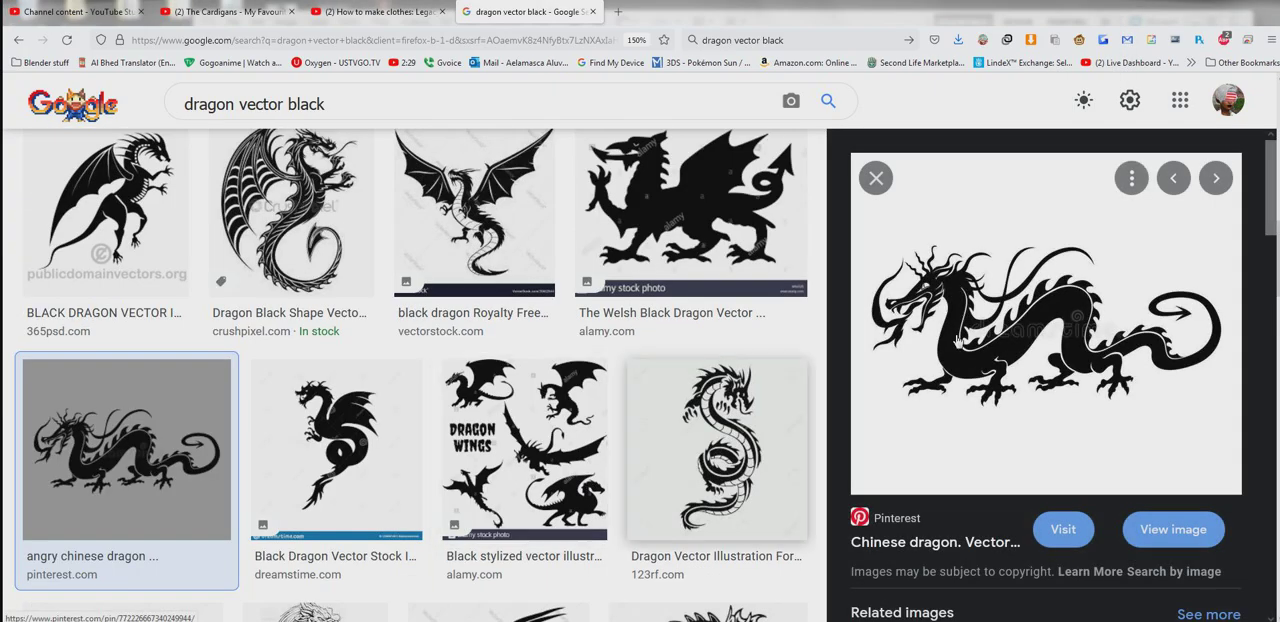
right_click(1010, 344)
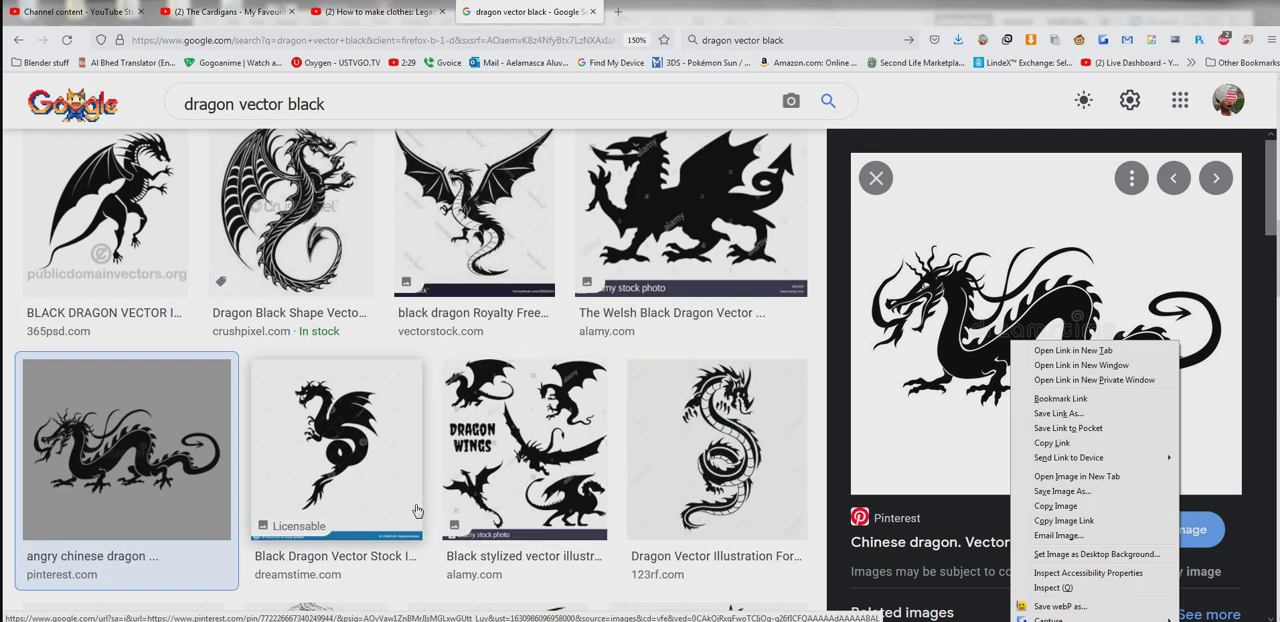
left_click(431, 570)
scroll(451, 504, "down", 4)
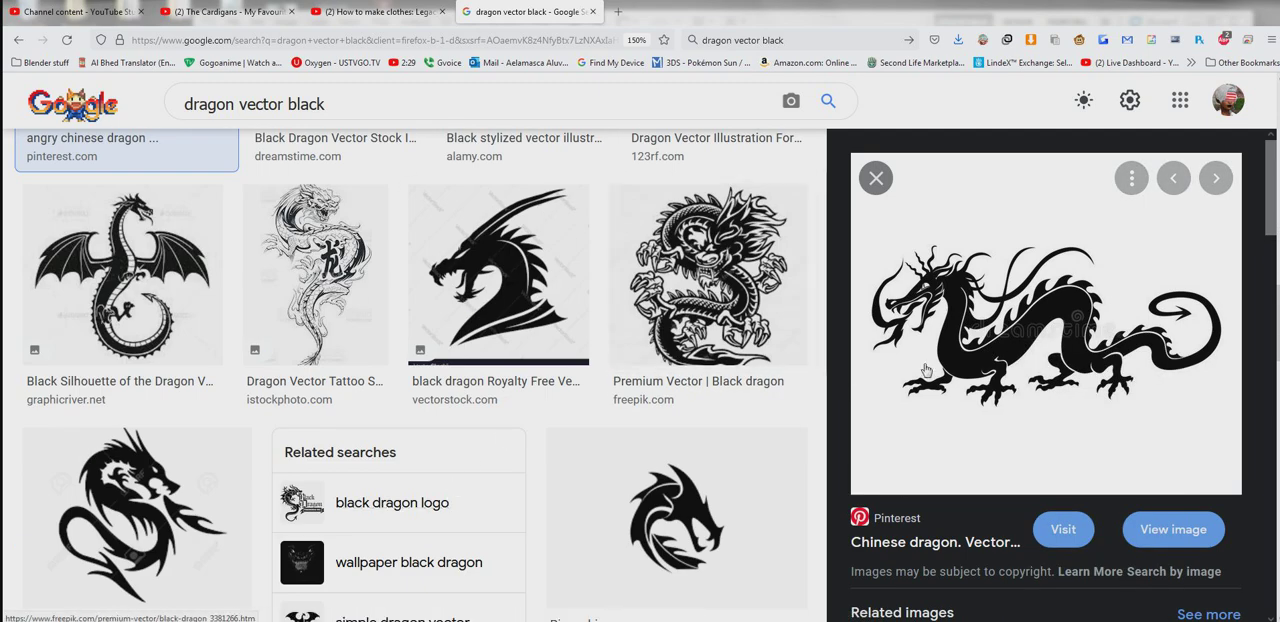
left_click(1003, 325)
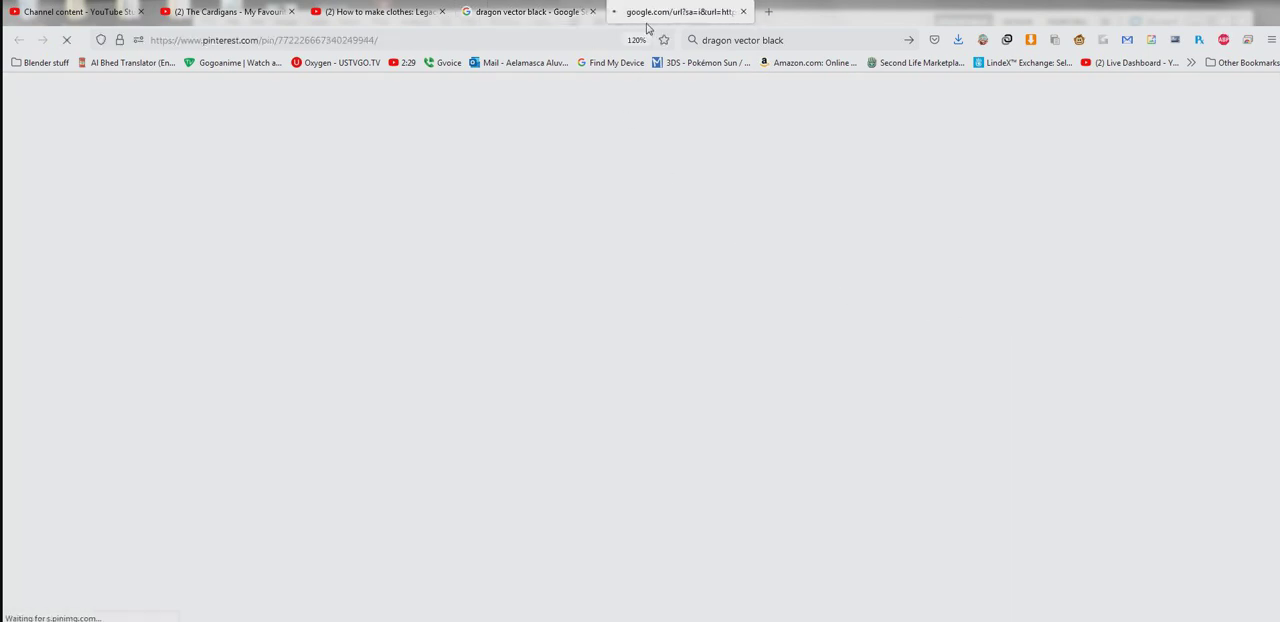
key("ctrl+w")
scroll(452, 380, "down", 5)
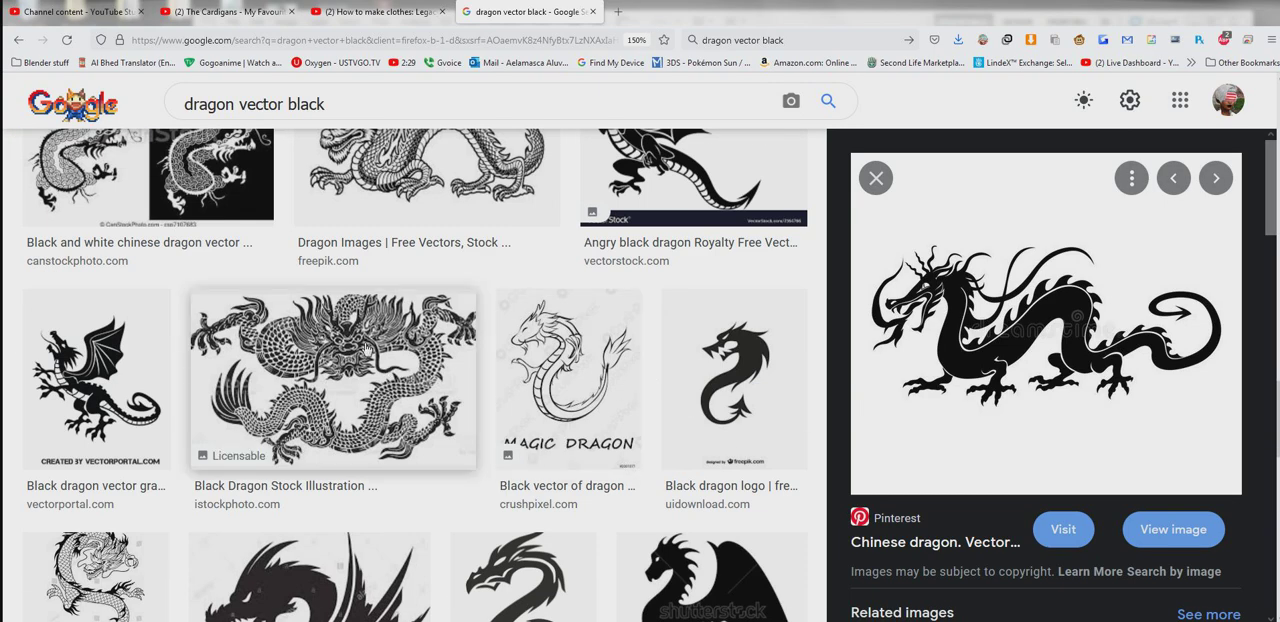
left_click(452, 380)
right_click(1056, 221)
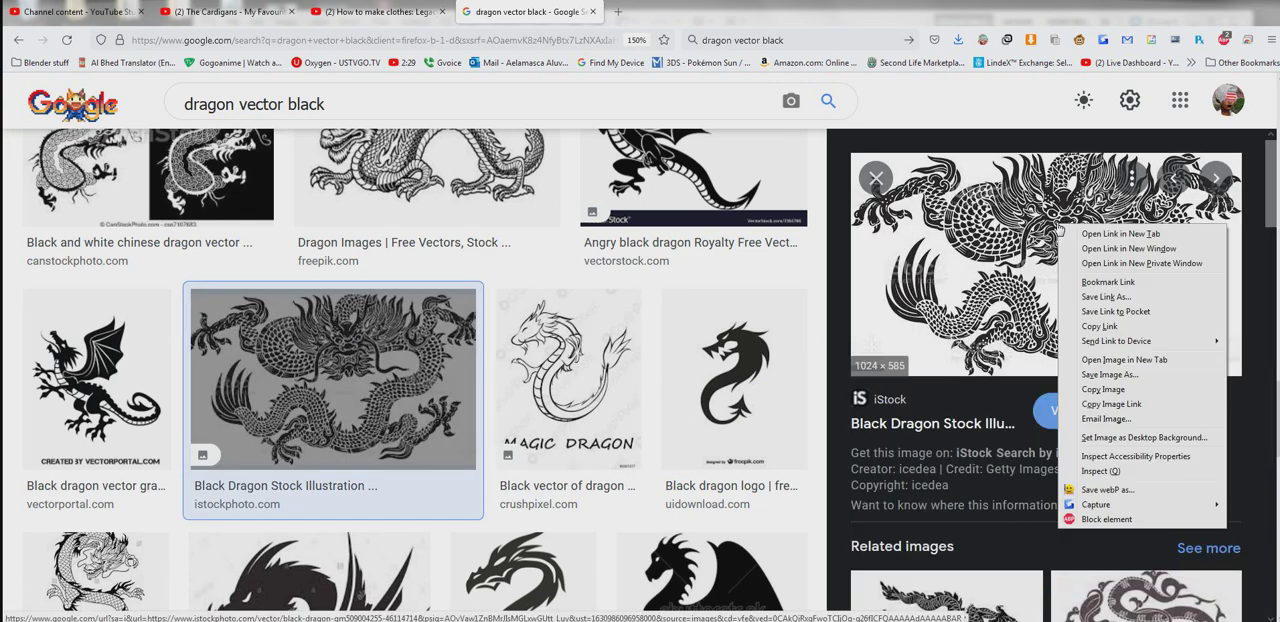
left_click(1140, 385)
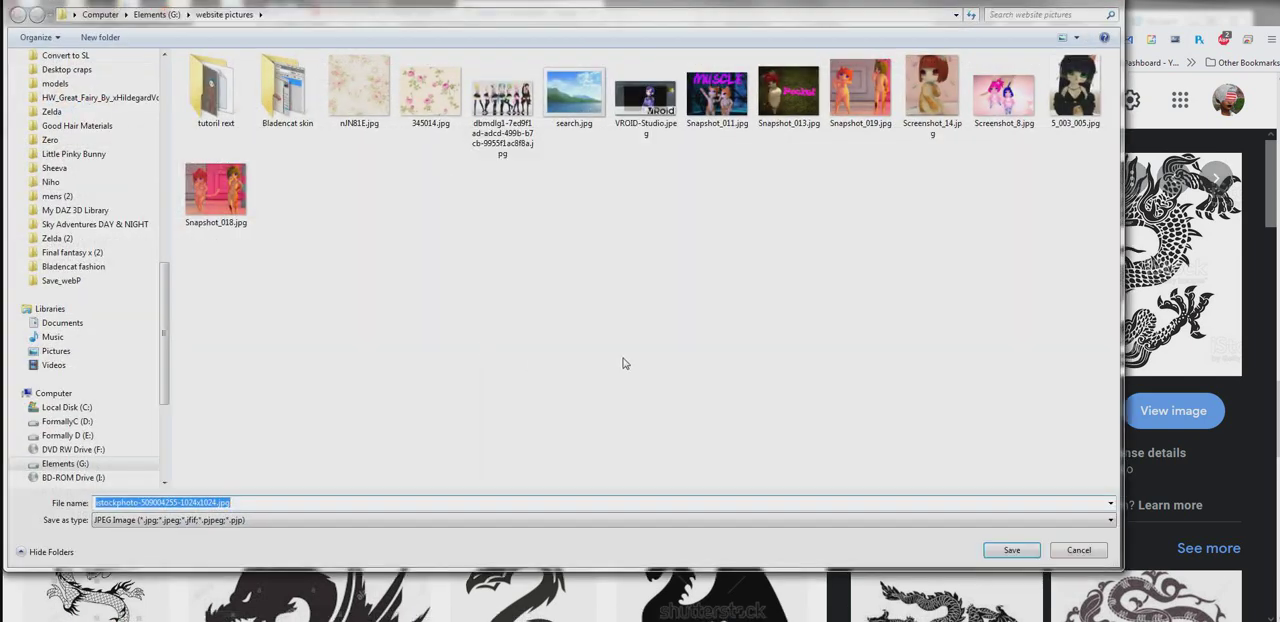
left_click_drag(166, 295, 164, 84)
left_click(84, 77)
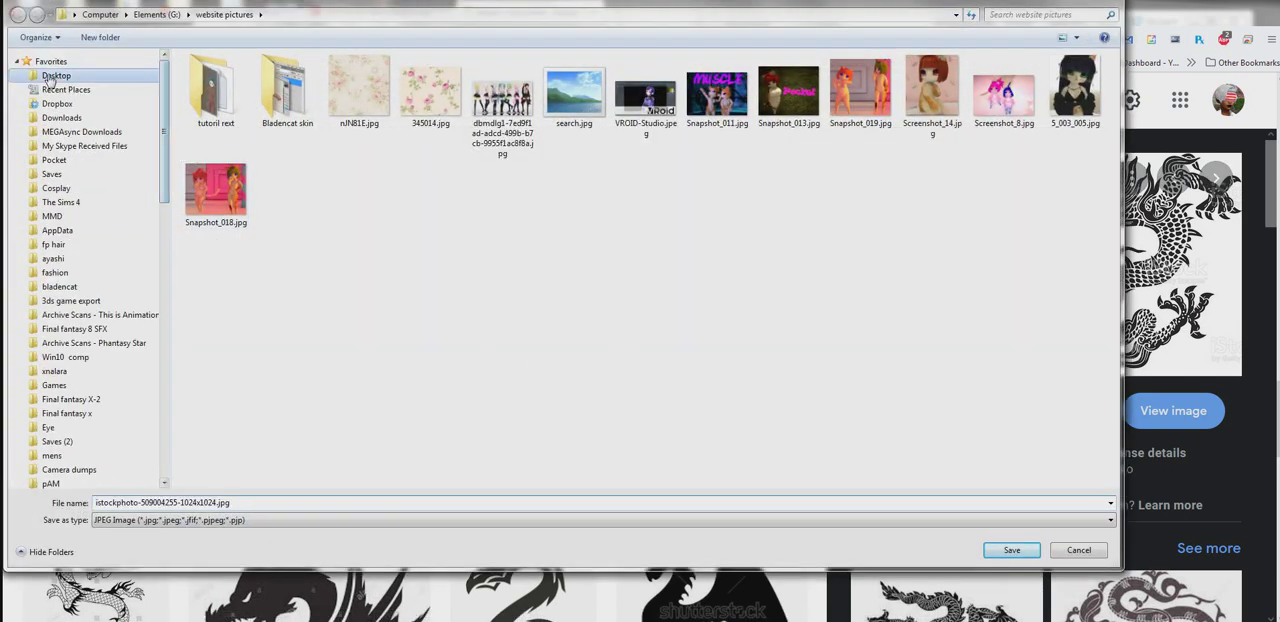
left_click(1013, 556)
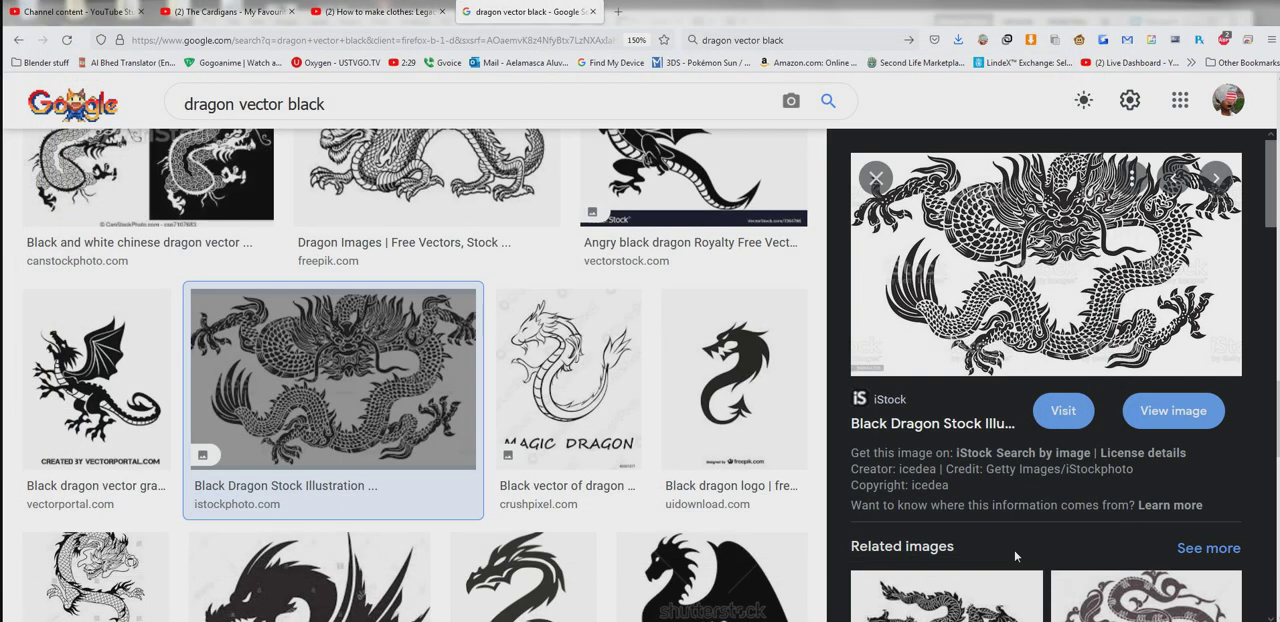
- Open the downloaded dragon JPG from the desktop in Photoshop
left_click(1267, 618)
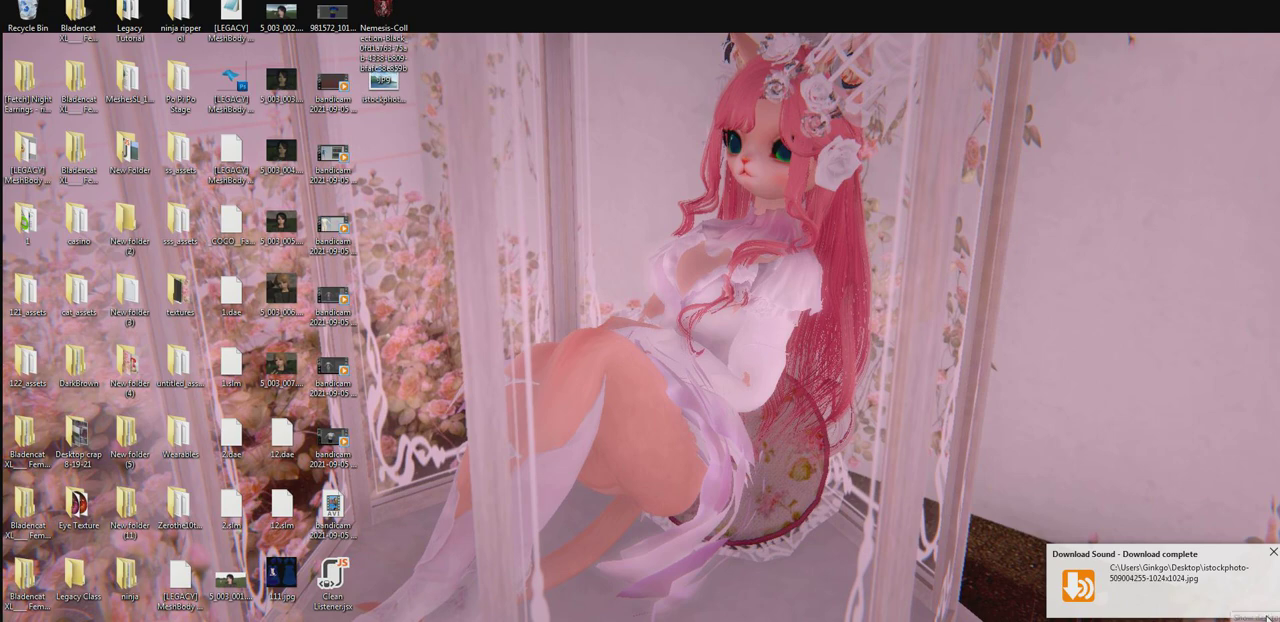
left_click(376, 88)
right_click(375, 90)
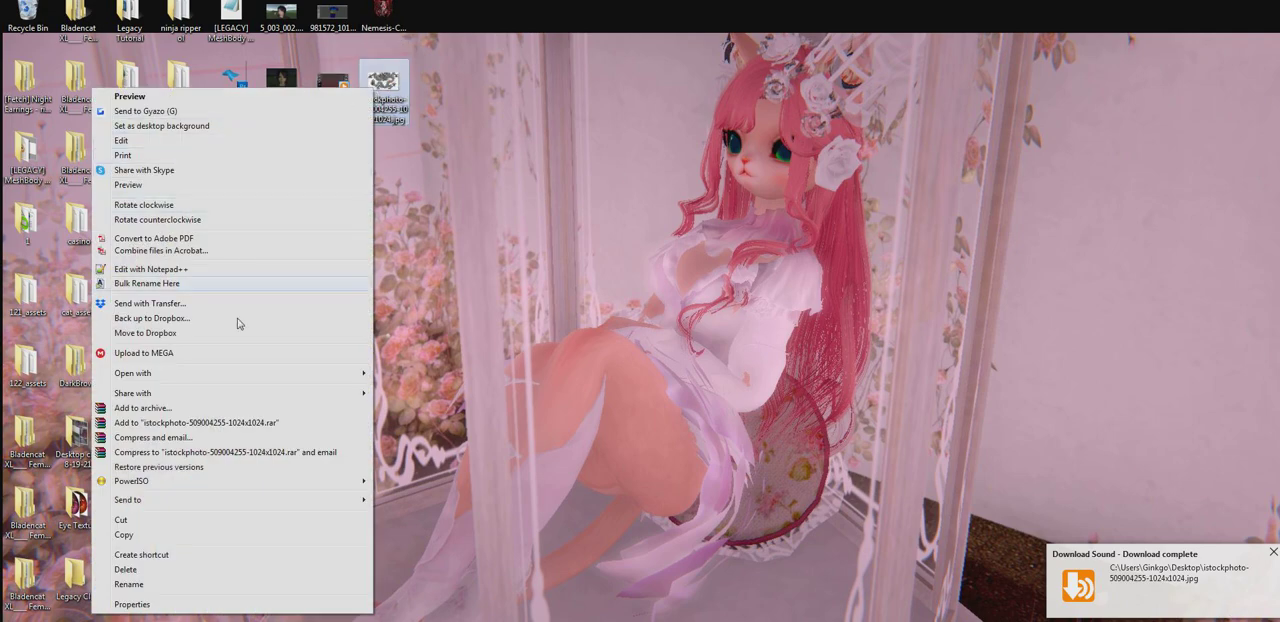
mouse_move(189, 383)
left_click(446, 375)
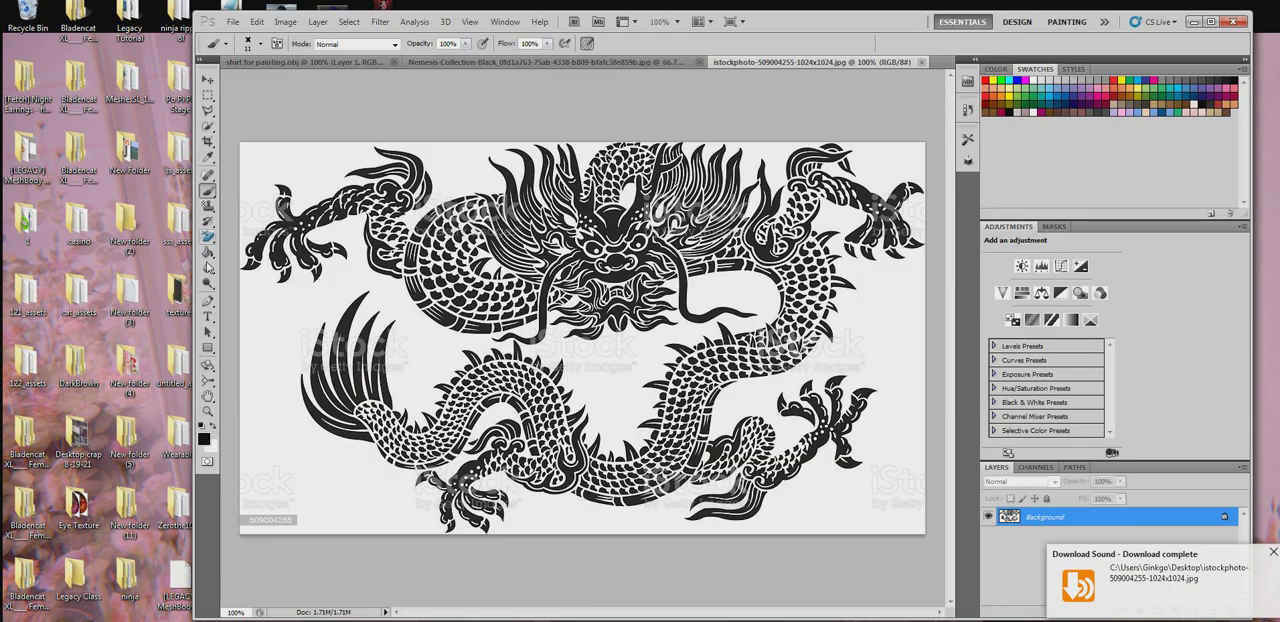
- Remove the white background around the dragon with the Magic Eraser, and switch back to the regular Eraser tool
left_click(207, 237)
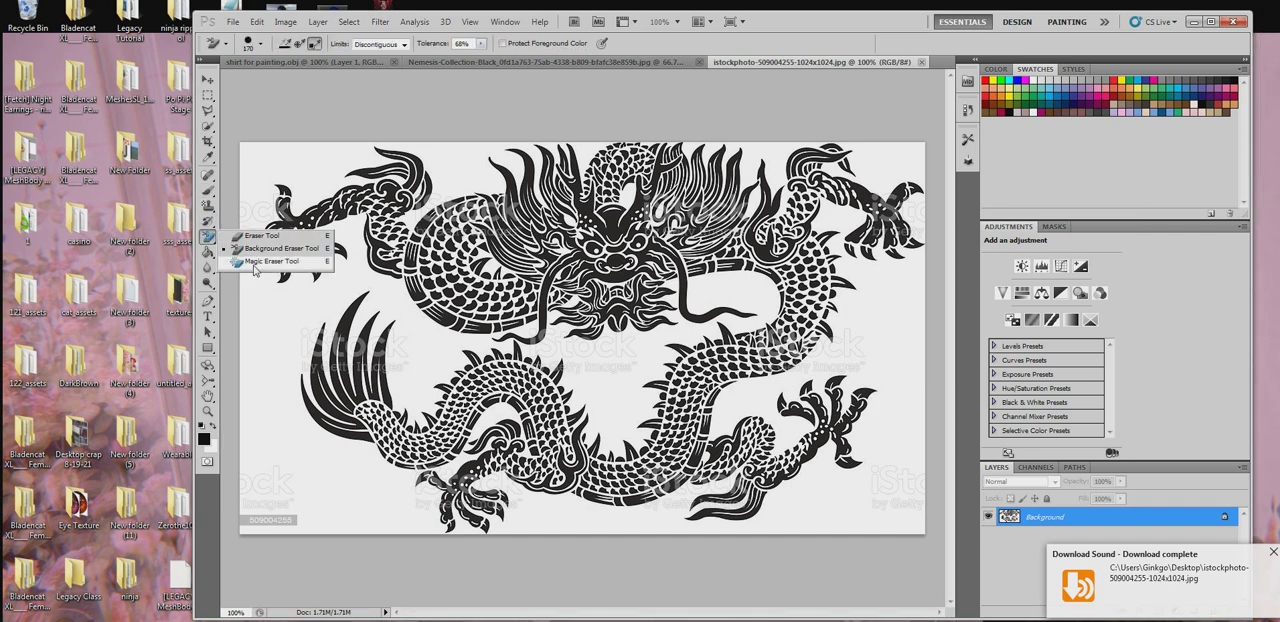
left_click(256, 263)
left_click(276, 315)
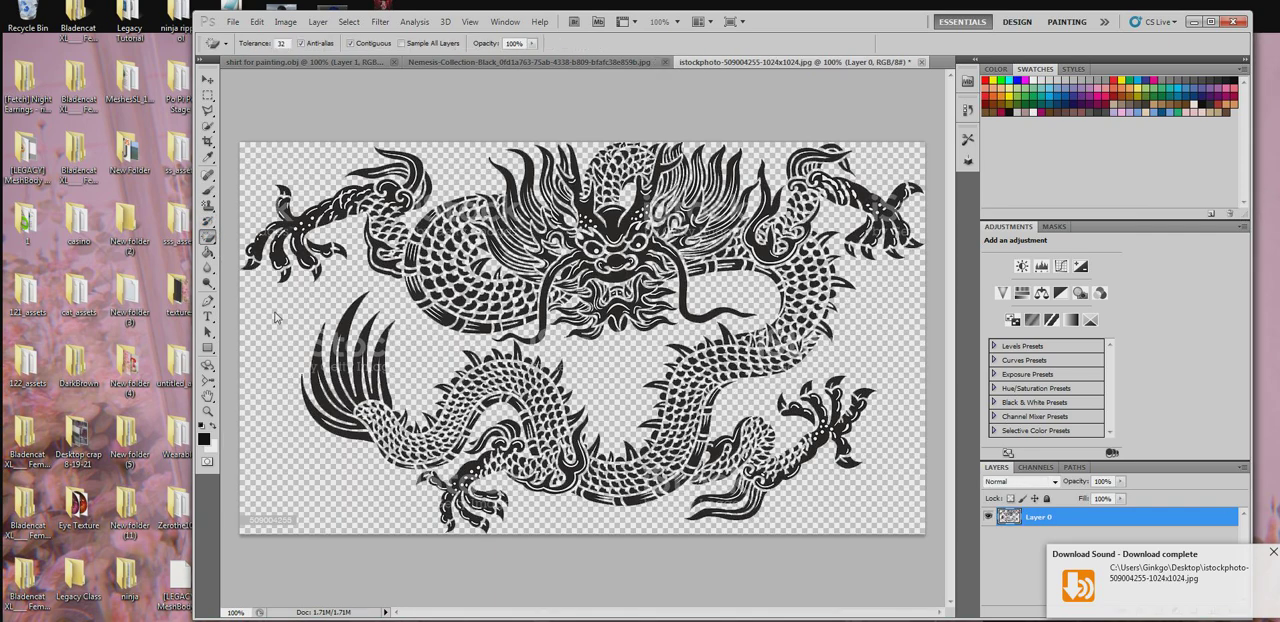
right_click(208, 237)
left_click(260, 240)
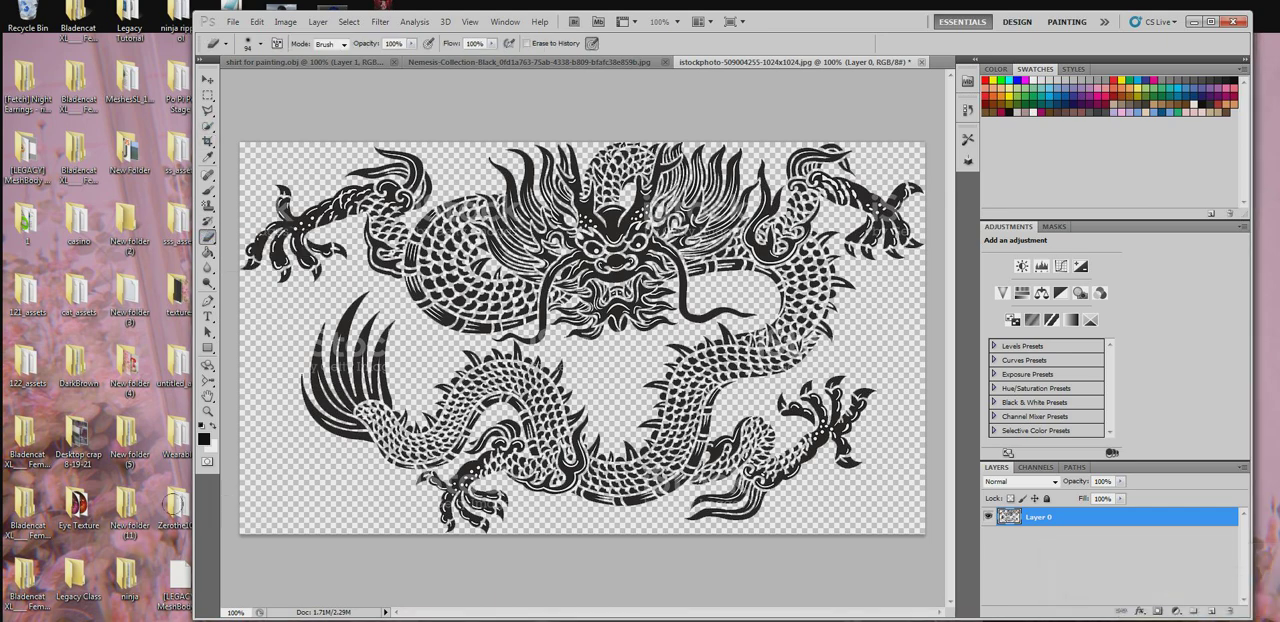
- Select the whole dragon image, shift it slightly with the Move tool, and copy it
left_click(293, 21)
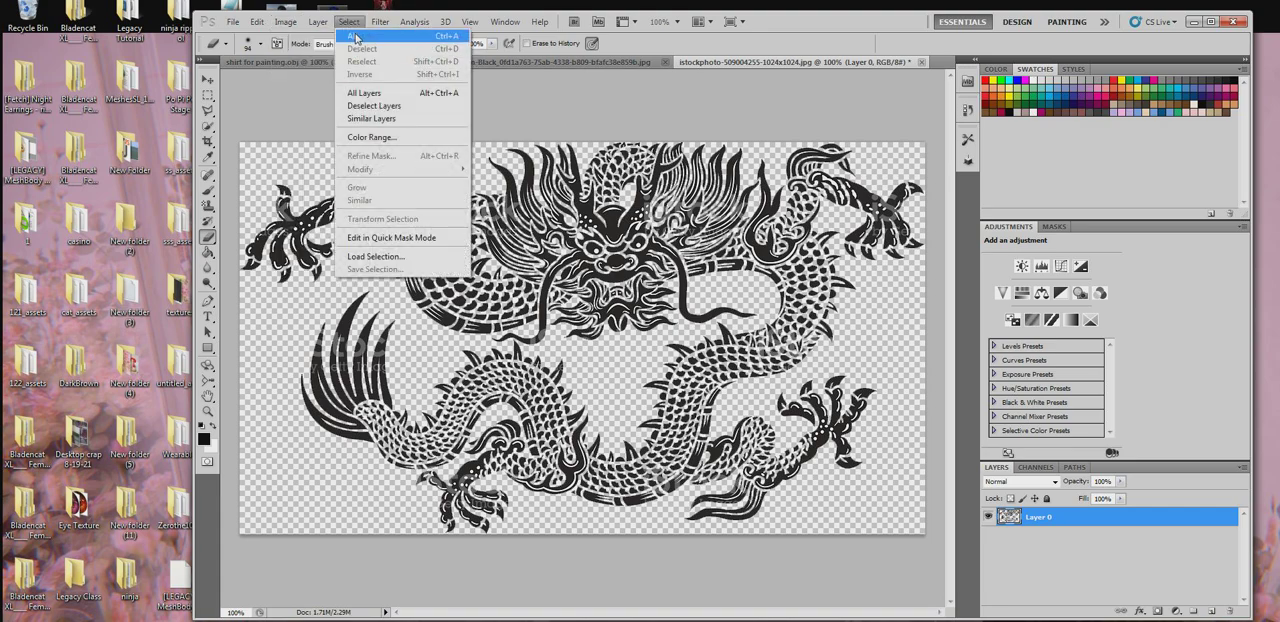
left_click(357, 38)
left_click(208, 79)
left_click_drag(430, 290, 401, 292)
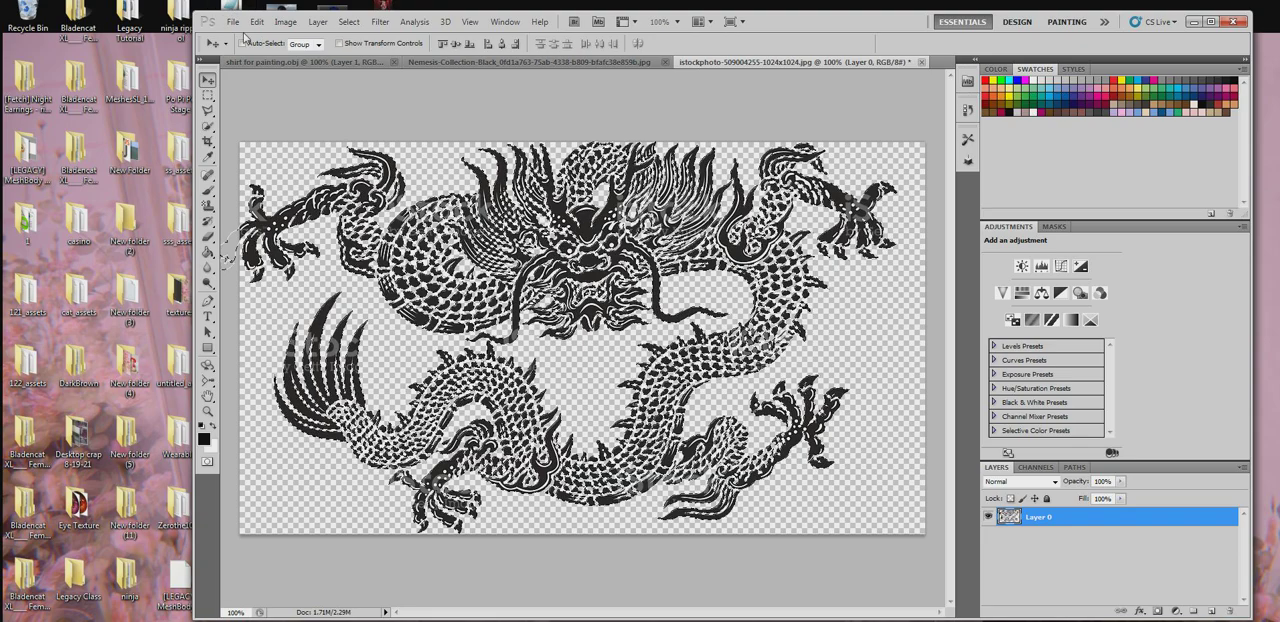
left_click(233, 21)
mouse_move(258, 31)
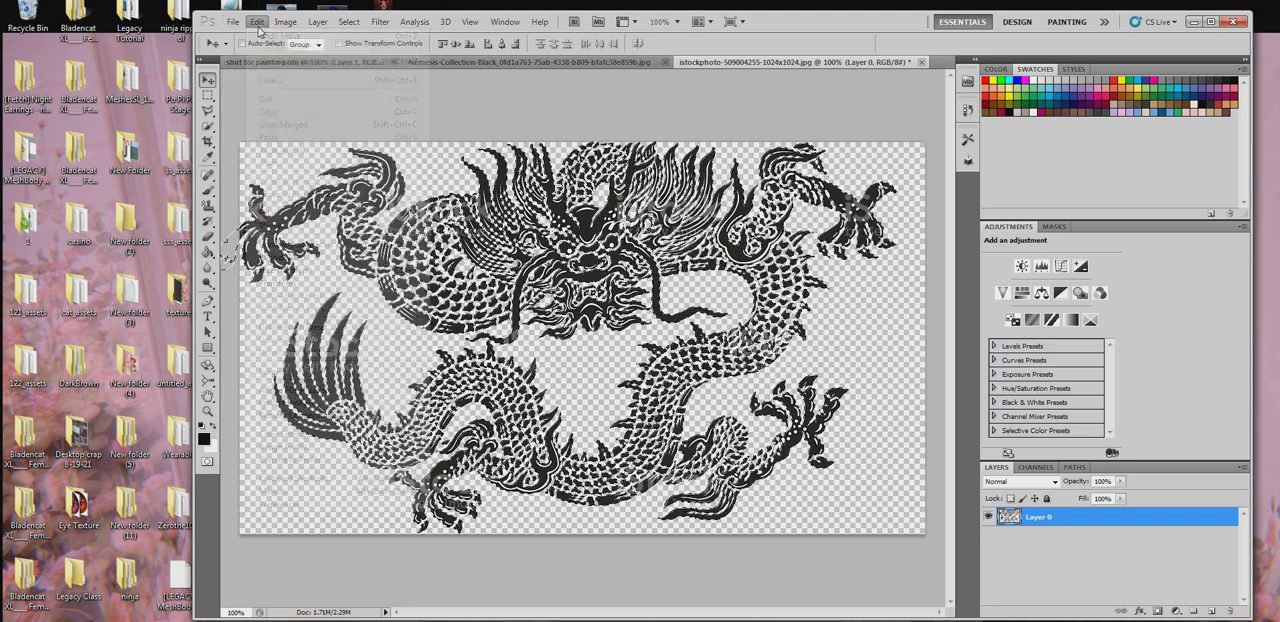
left_click(270, 111)
- Paste the copied dragon as a new layer over the front of the shirt in the shirt for painting.obj document
left_click(527, 62)
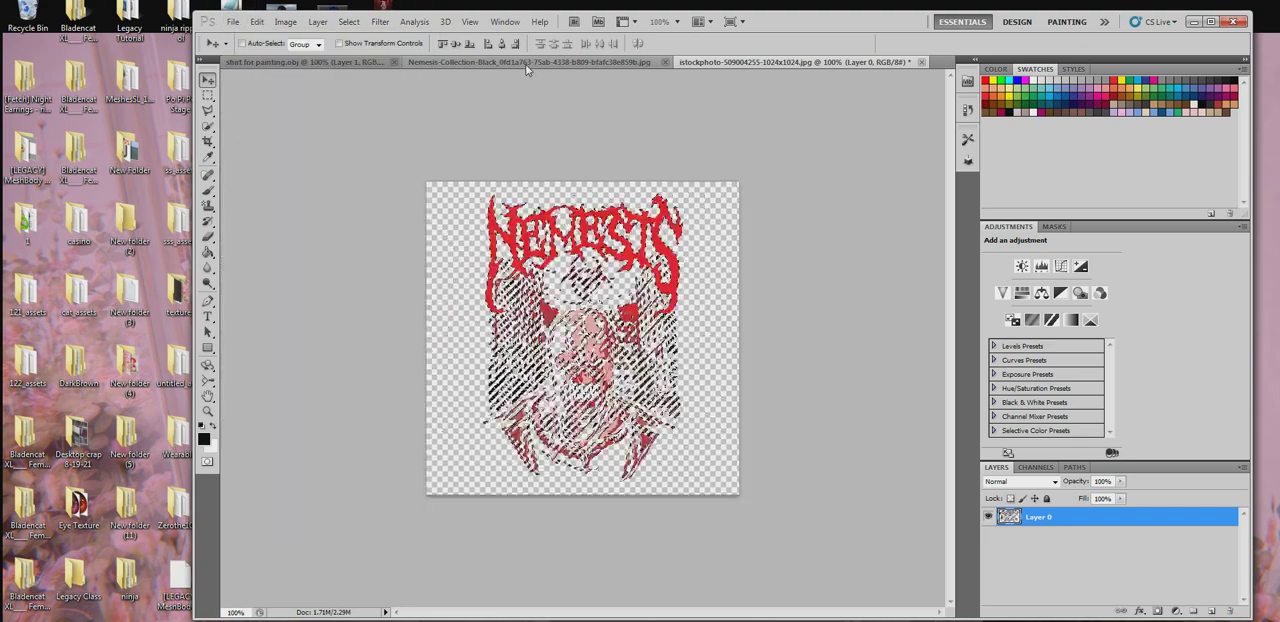
left_click(348, 62)
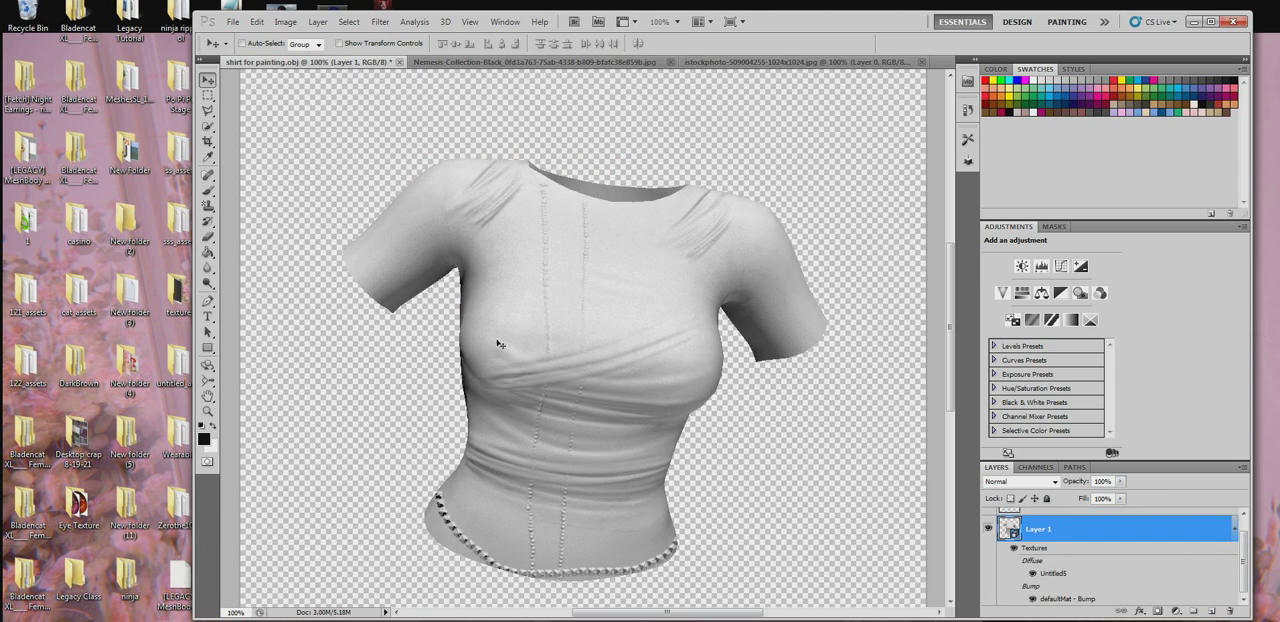
left_click_drag(210, 368, 239, 367)
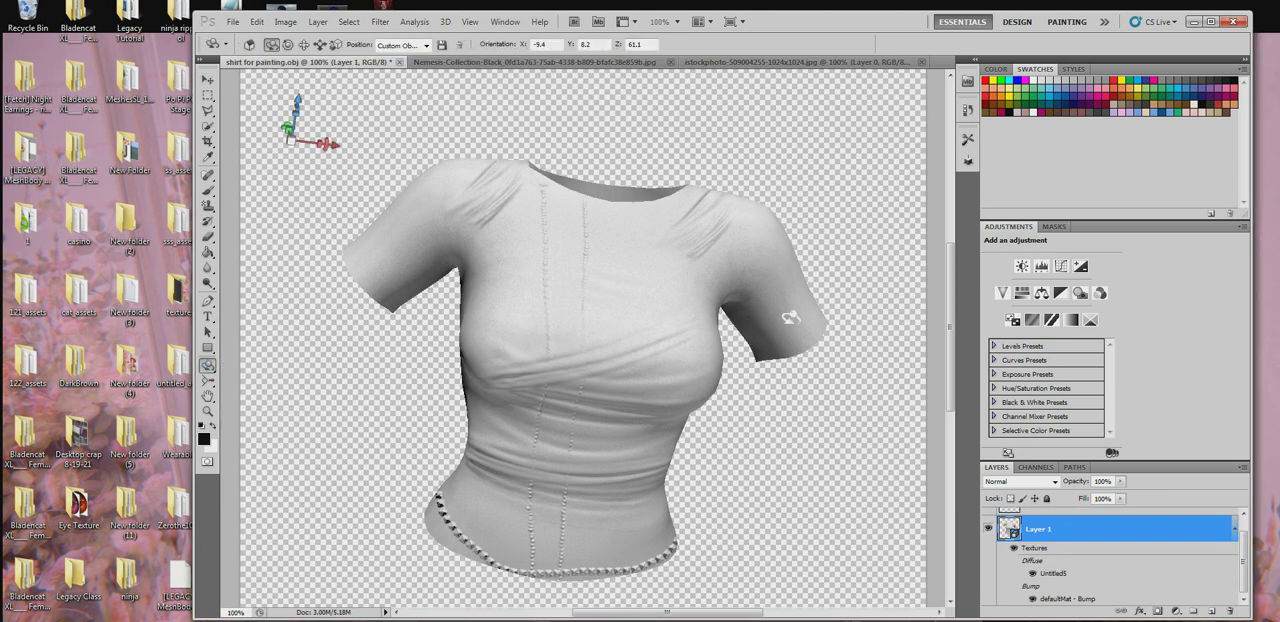
left_click_drag(771, 302, 755, 273)
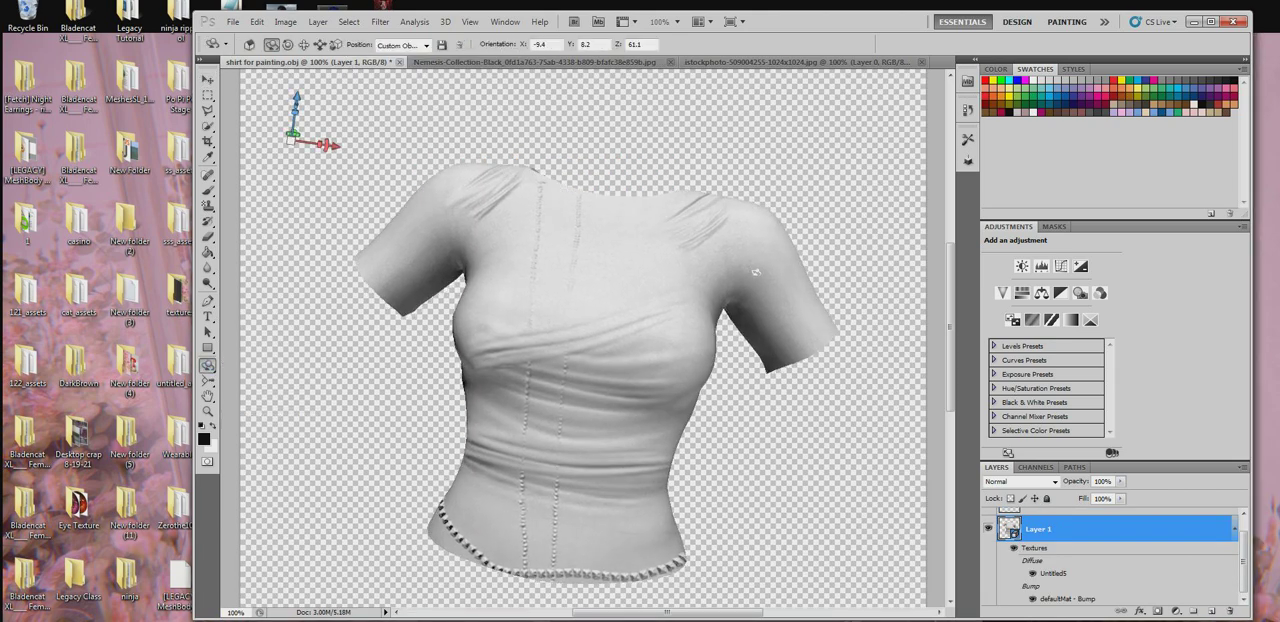
left_click(257, 21)
left_click(290, 137)
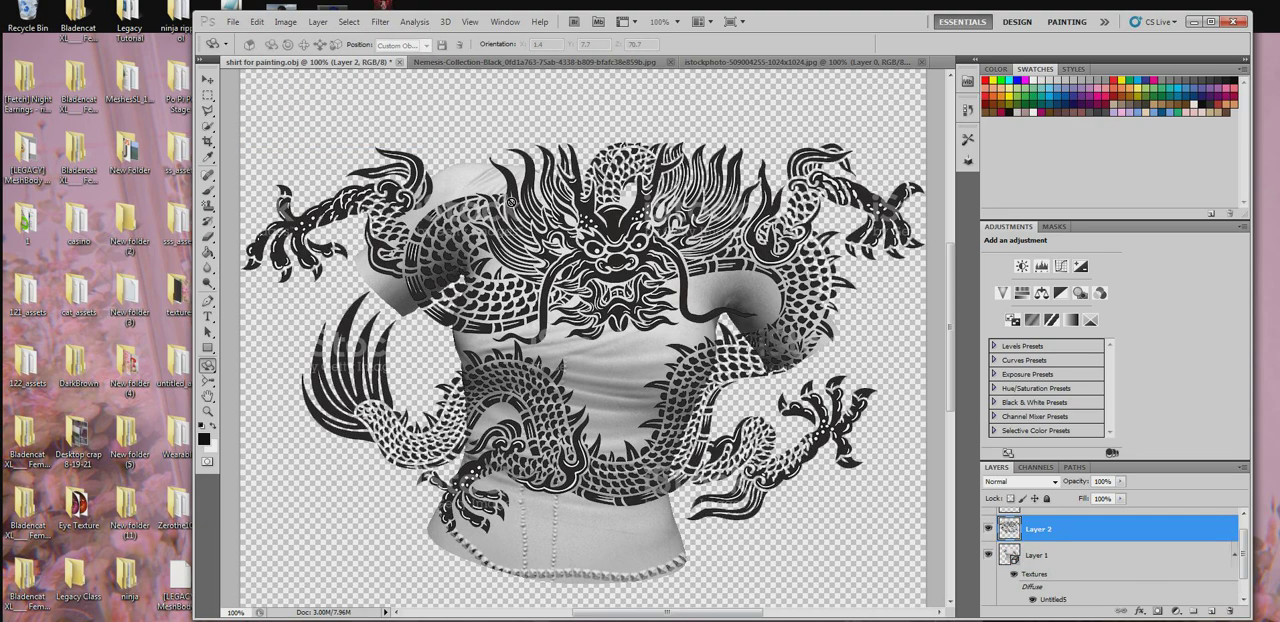
- Scale the dragon layer to about 33% width and 49% height, place it across the shirt's chest, and apply the transform
left_click(257, 21)
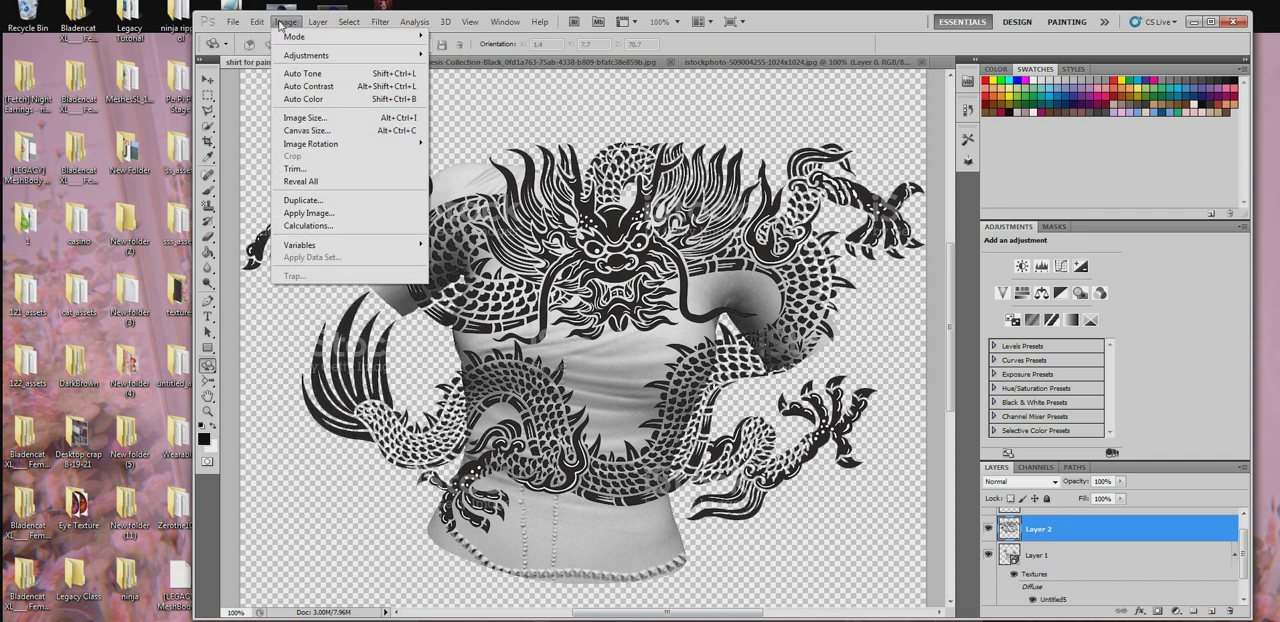
left_click(292, 270)
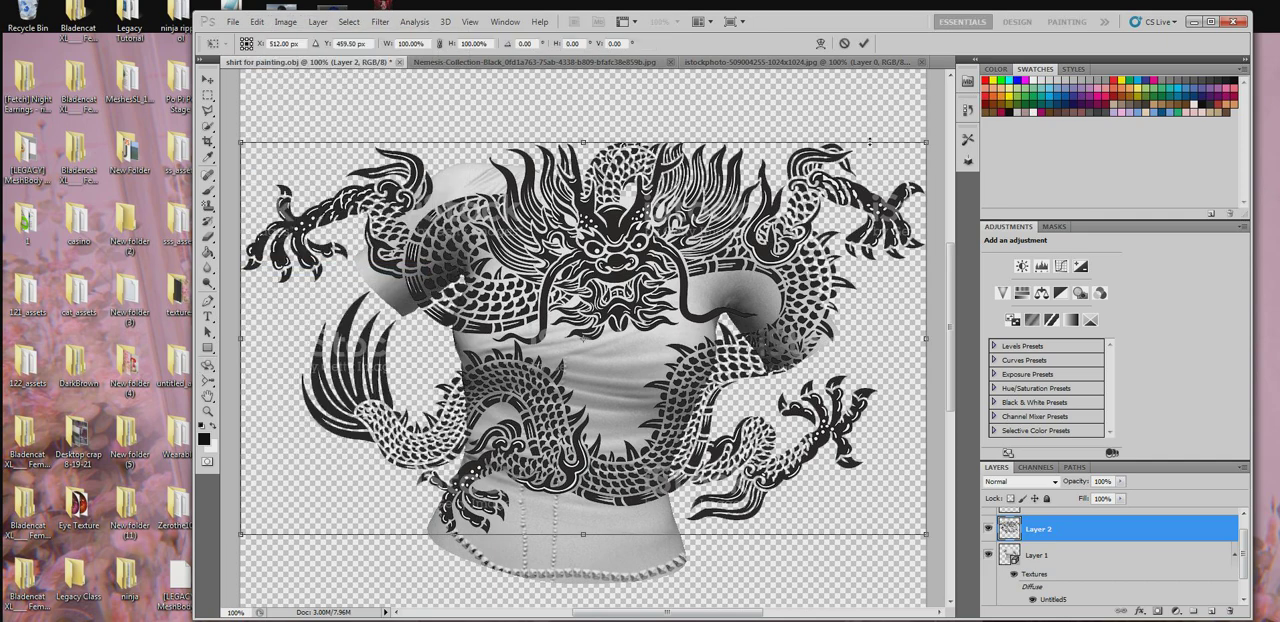
left_click_drag(925, 142, 469, 343)
left_click_drag(354, 438, 574, 337)
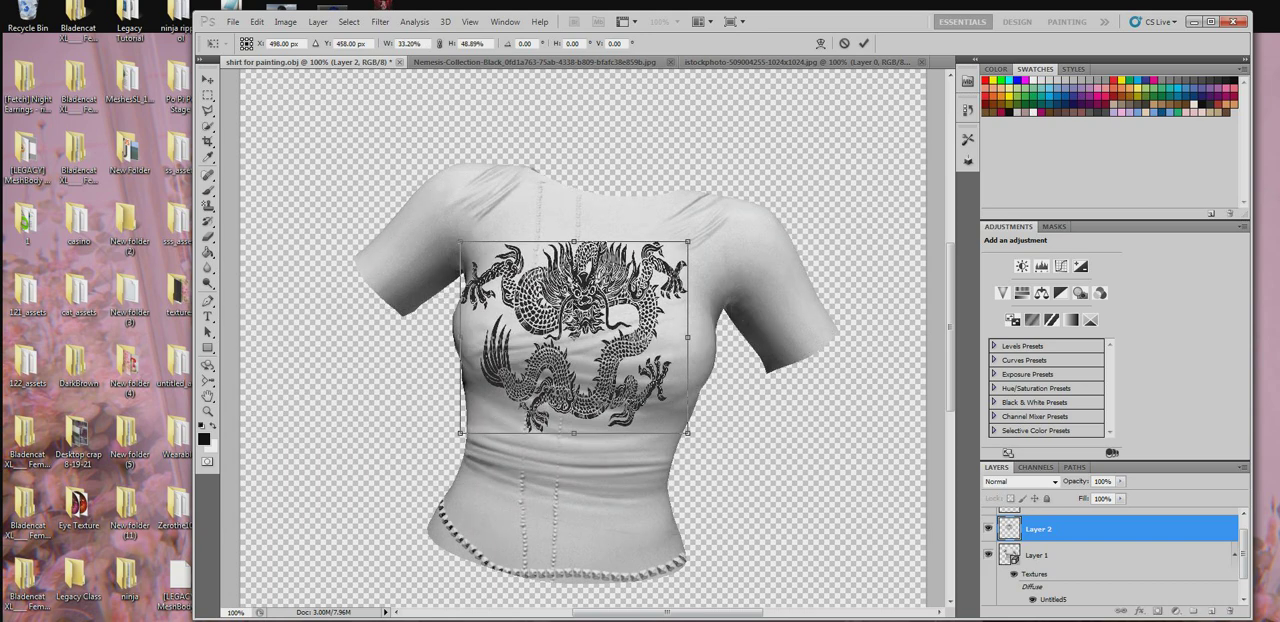
left_click(208, 190)
left_click(523, 248)
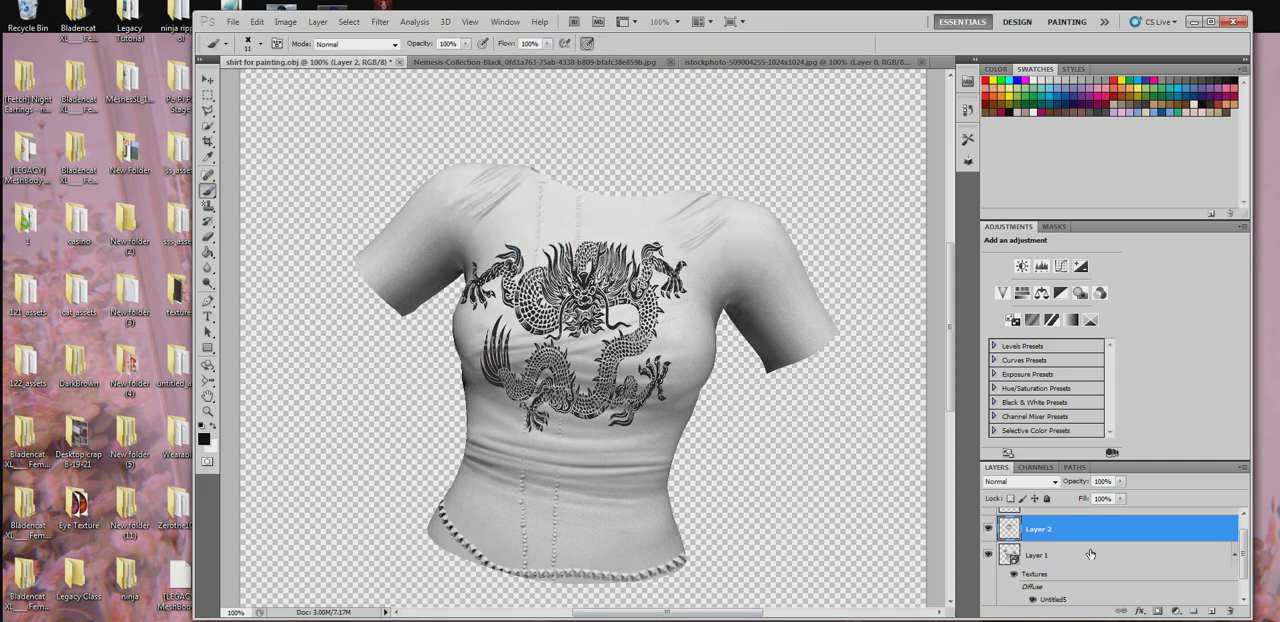
- Merge the dragon layer down into the 3D shirt layer and rotate the shirt to inspect the embossed design
right_click(1059, 533)
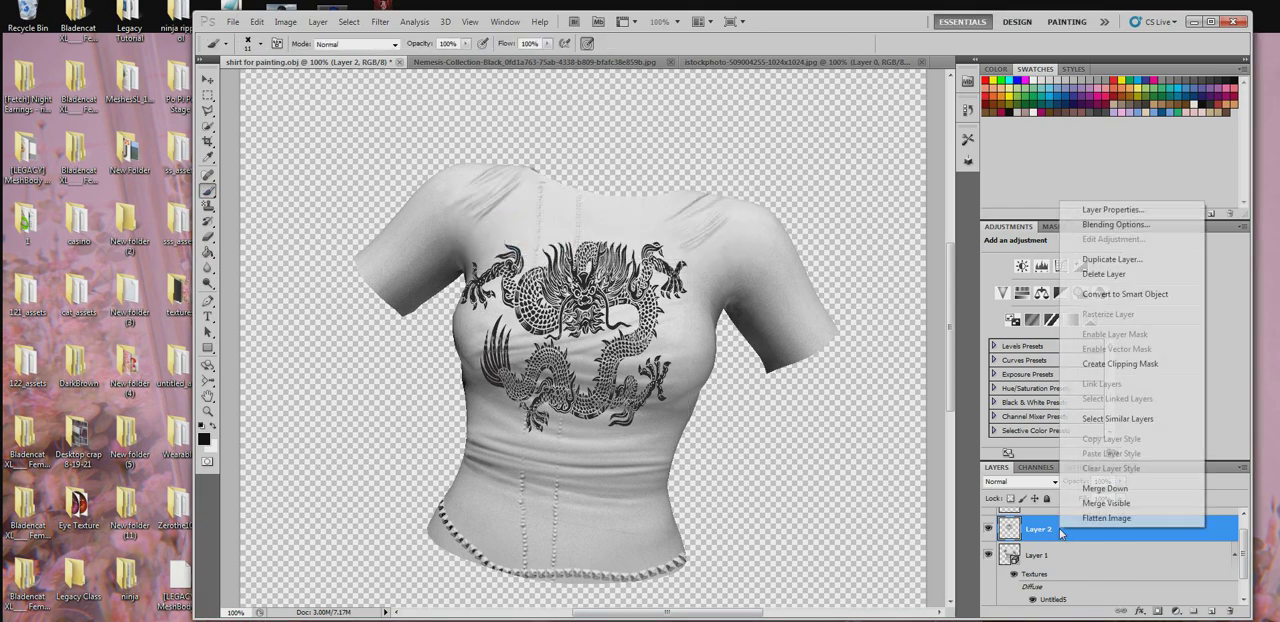
left_click(1097, 494)
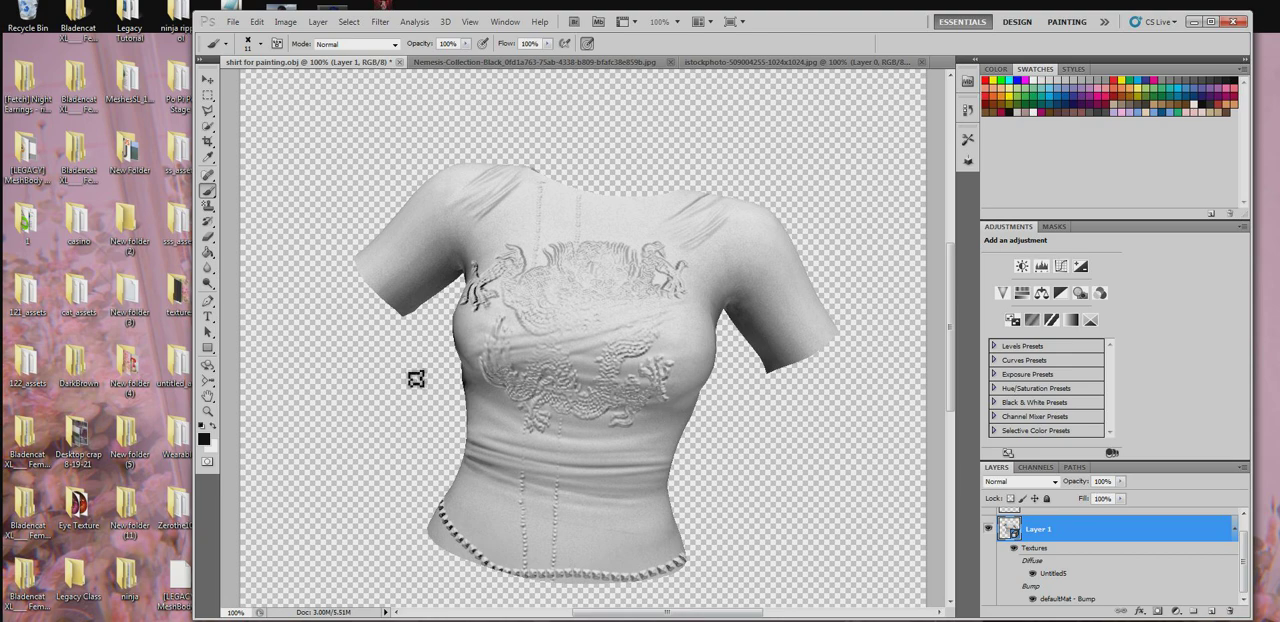
left_click(208, 366)
left_click_drag(600, 350, 505, 350)
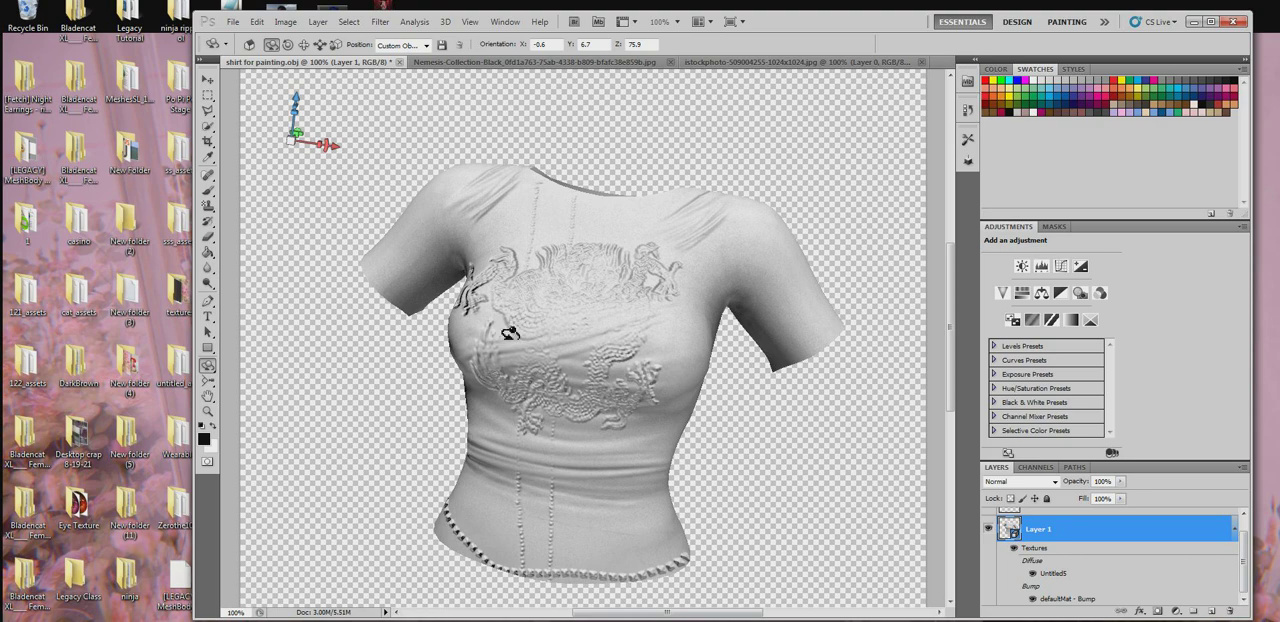
- Undo the recent shirt rotations and the merging of the dragon layer into the 3D shirt layer
left_click_drag(505, 350, 931, 485)
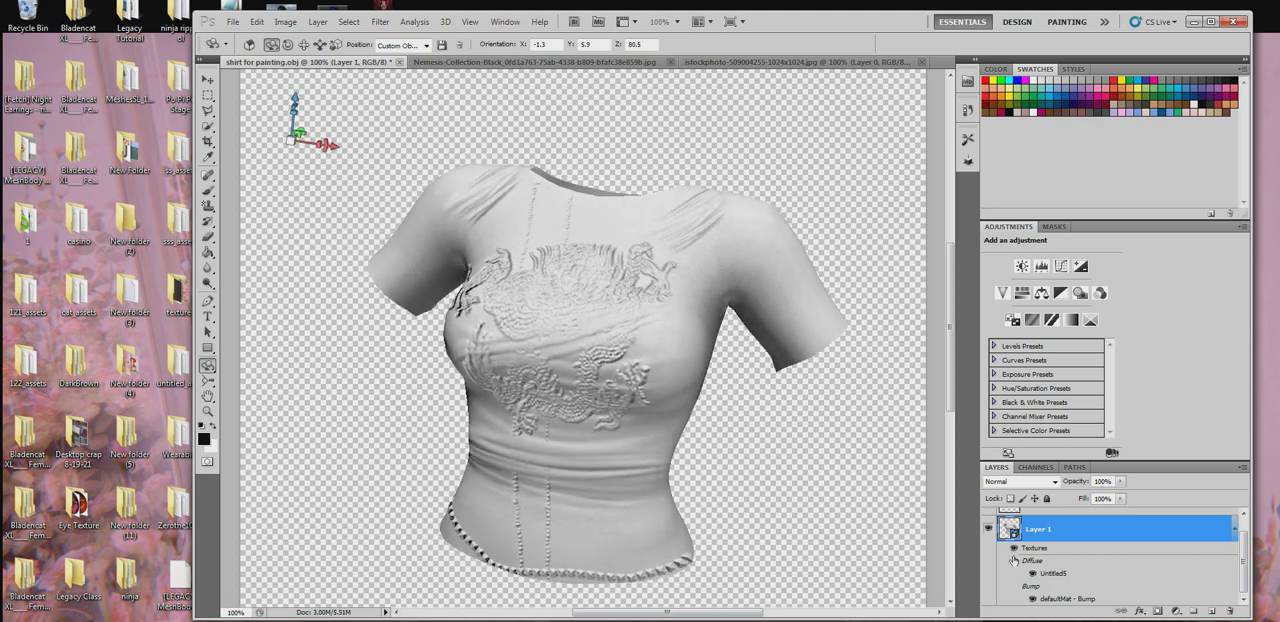
scroll(1023, 551, "up", 1)
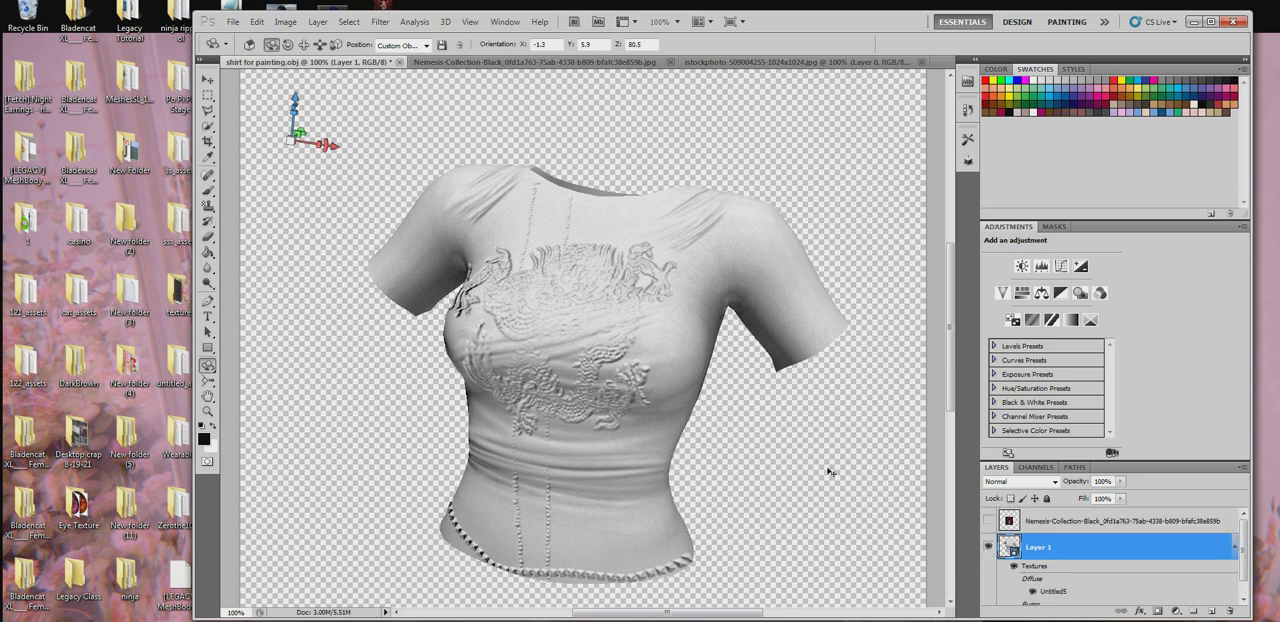
key("ctrl+z")
key("ctrl+v")
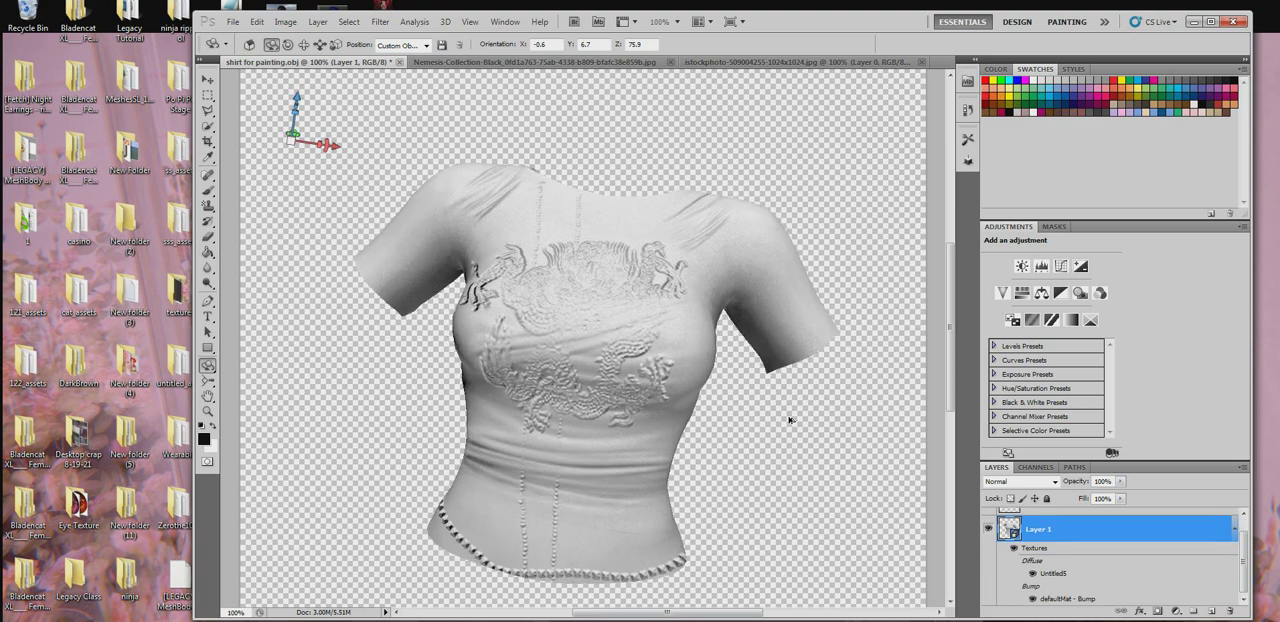
- Duplicate the dragon layer and merge the original Layer 2 down into the 3D shirt layer's bump texture
right_click(1072, 519)
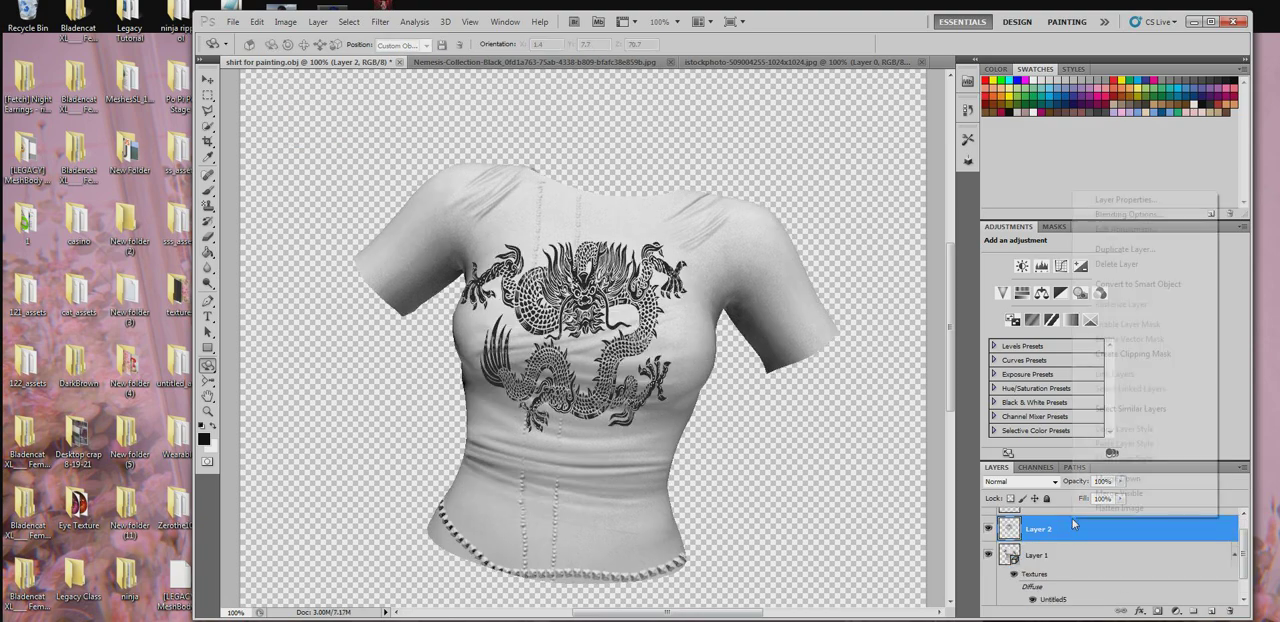
left_click(1147, 250)
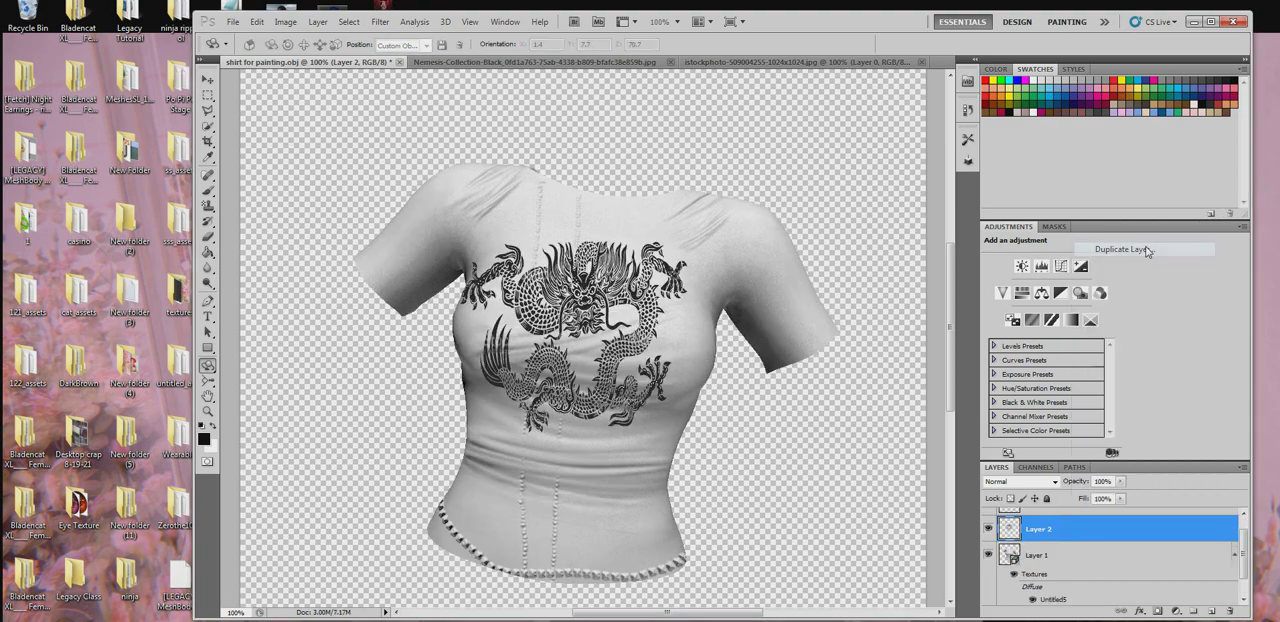
left_click(763, 202)
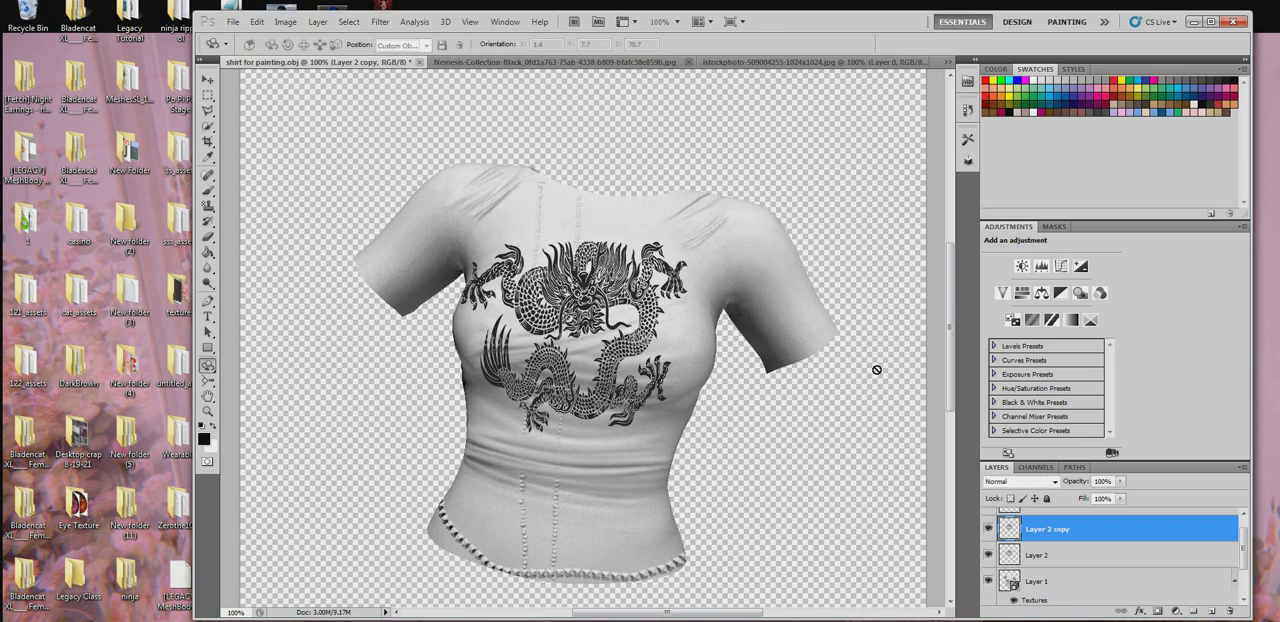
right_click(1035, 558)
key("Escape")
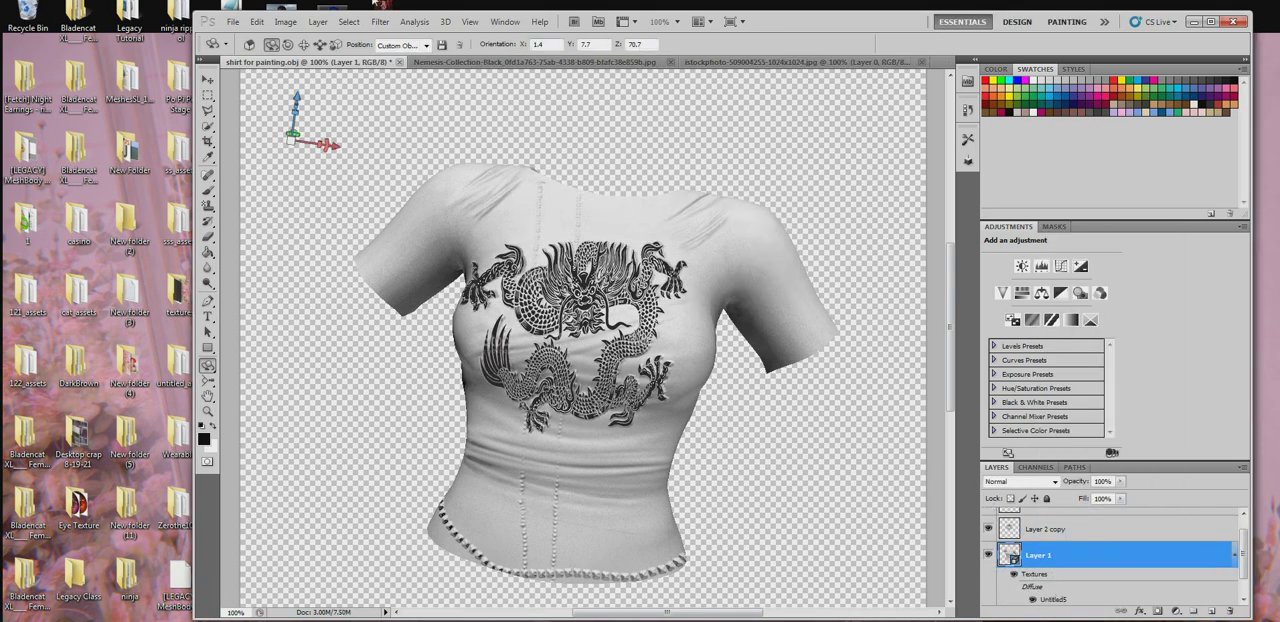
- Switch the 3D paint mode to Diffuse and merge the Layer 2 copy dragon down into the 3D shirt layer
left_click(444, 22)
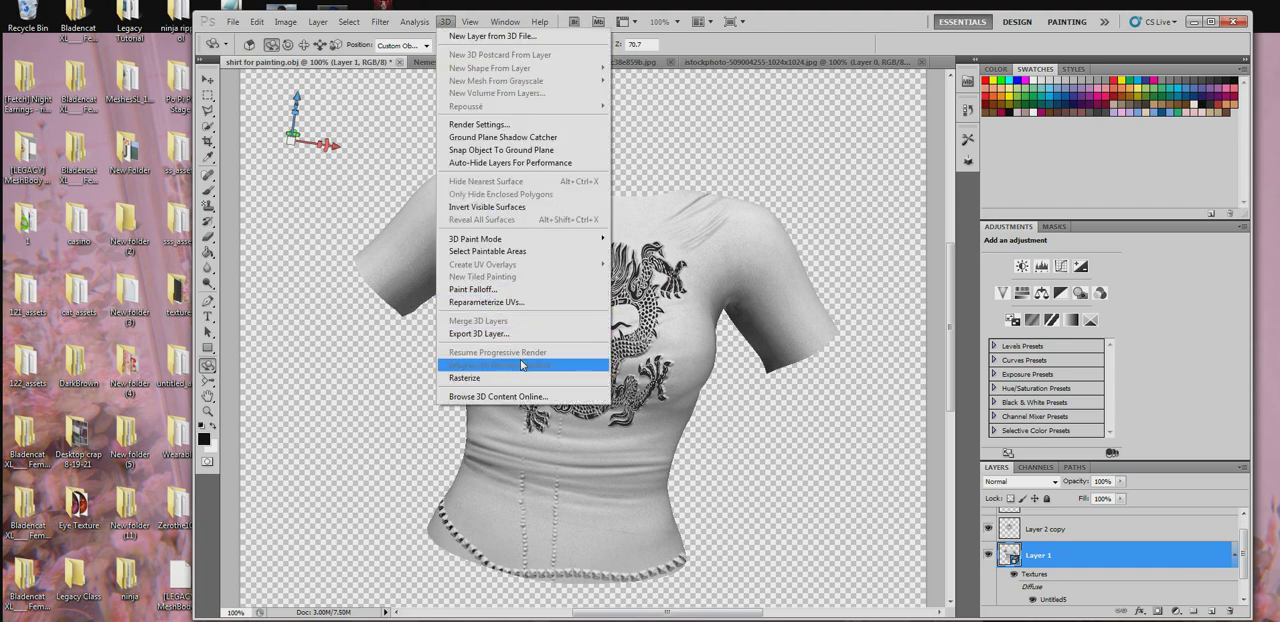
mouse_move(520, 239)
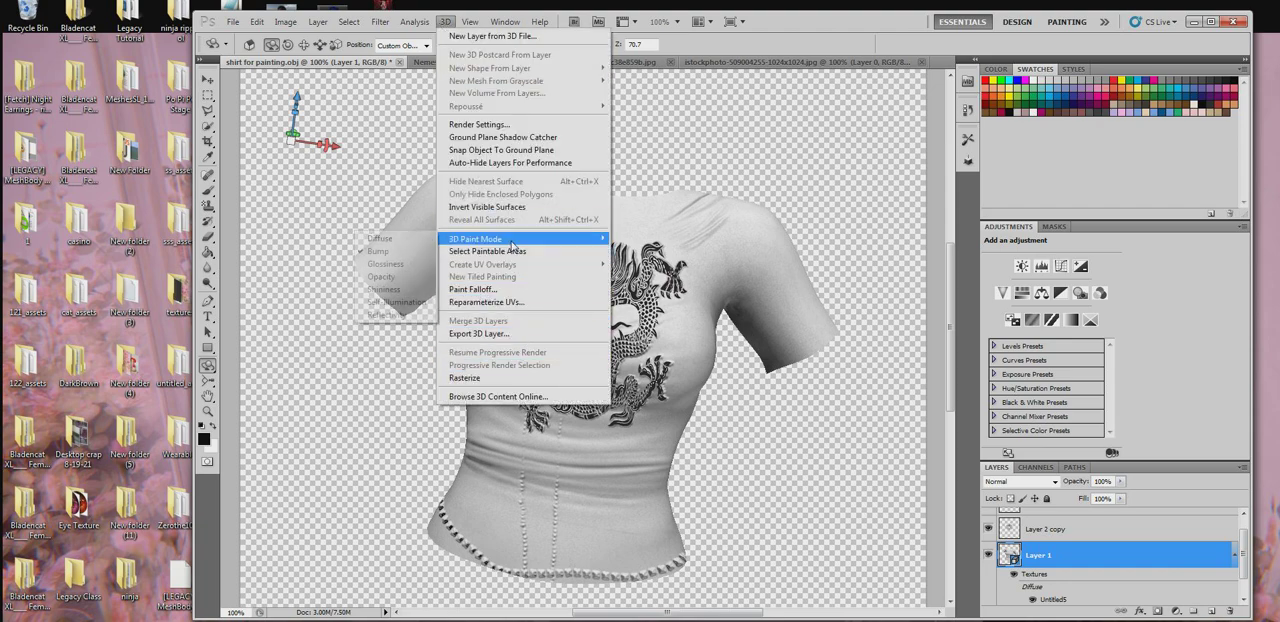
left_click(410, 241)
double_click(1050, 600)
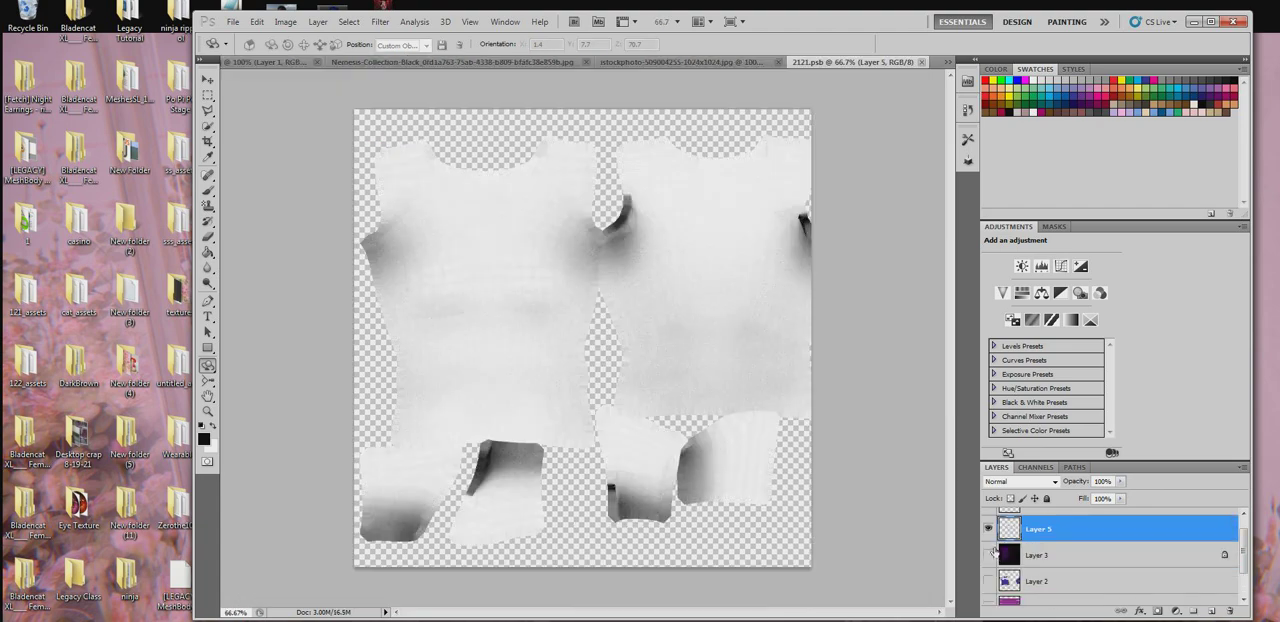
left_click(922, 62)
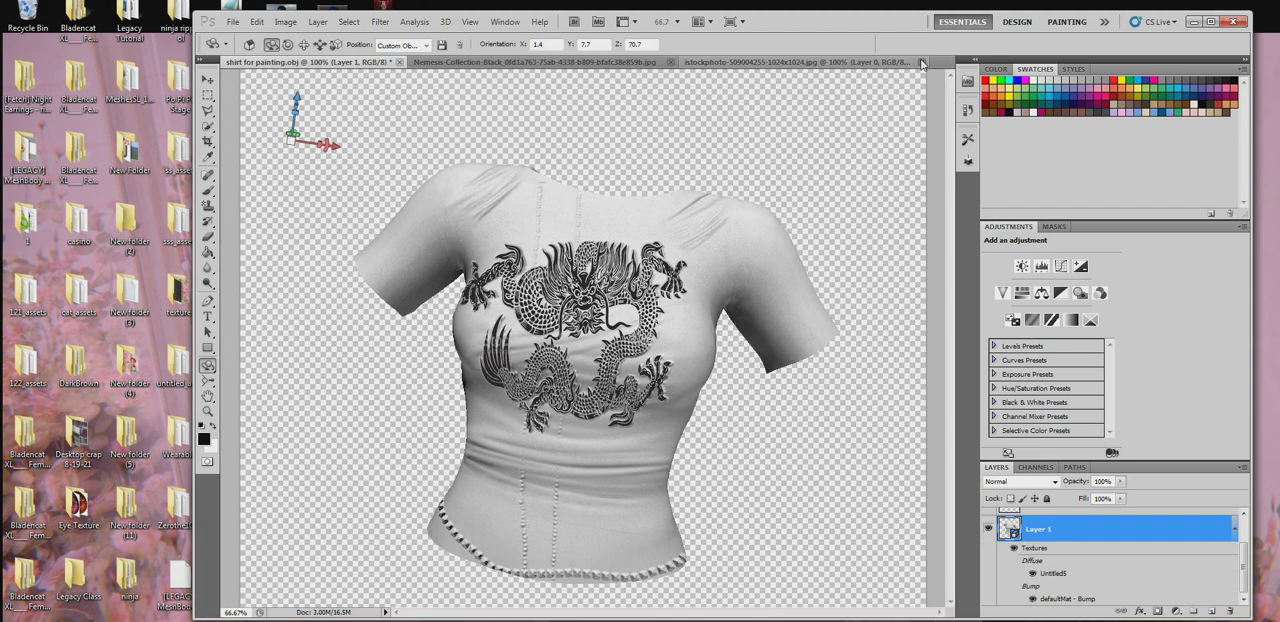
right_click(1068, 547)
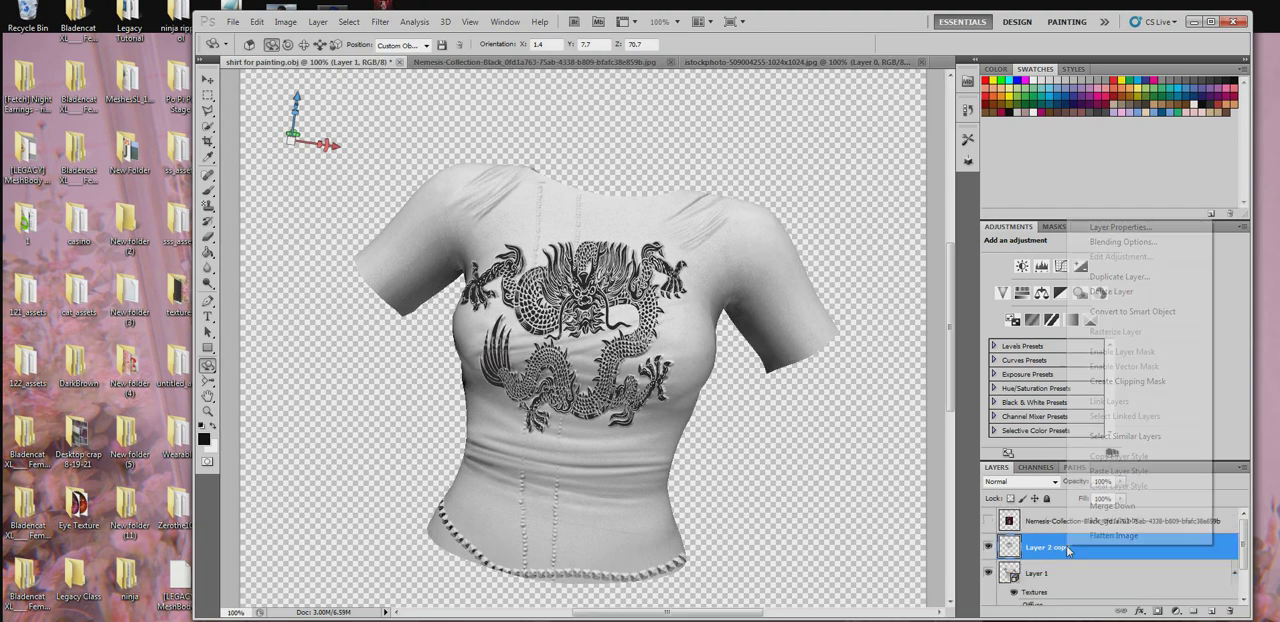
left_click(1122, 505)
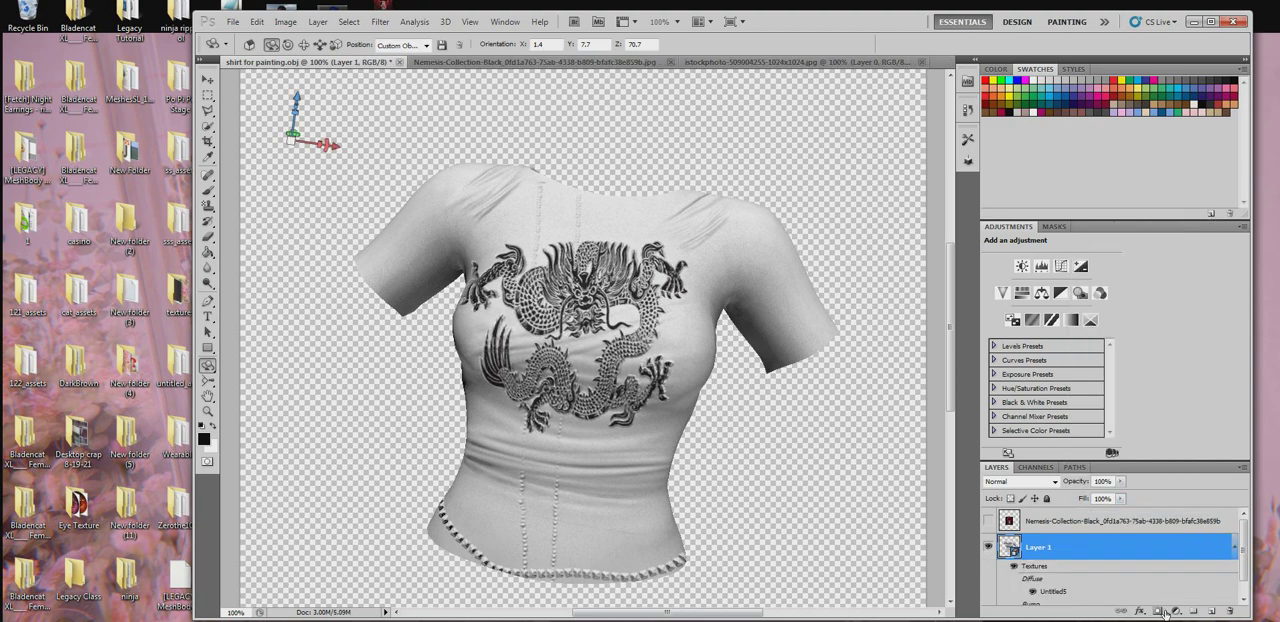
- Open the shirt's diffuse texture, select Layer 5 and lock its transparent pixels
double_click(1063, 591)
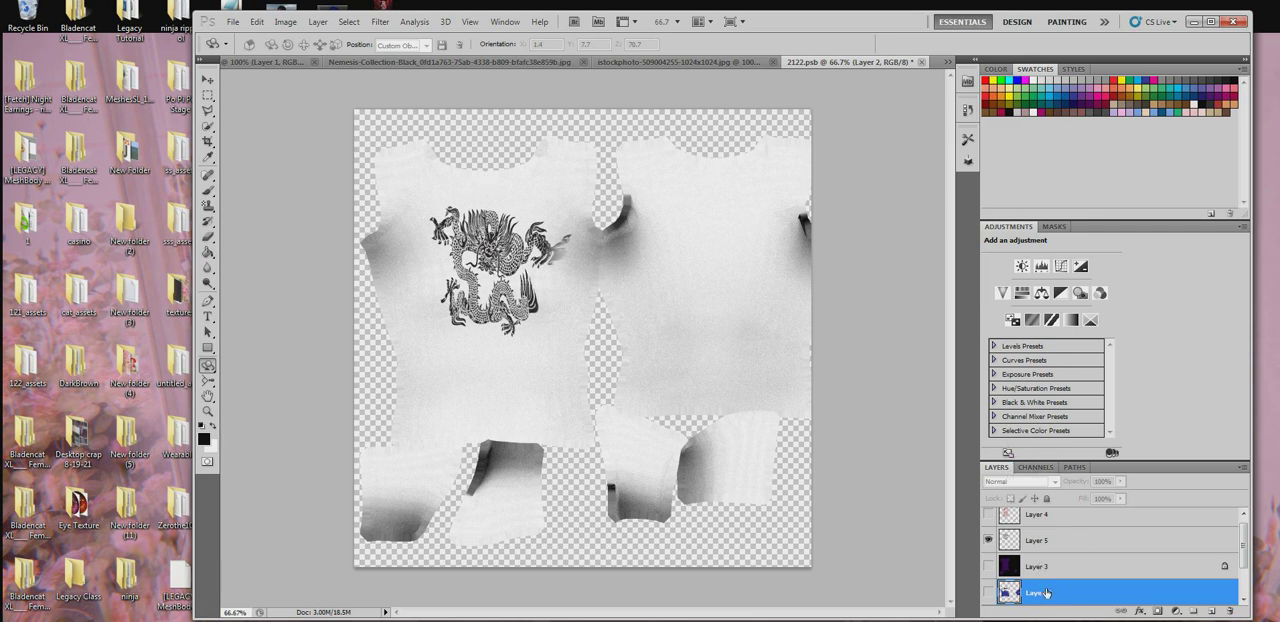
left_click(1034, 540)
left_click(1011, 498)
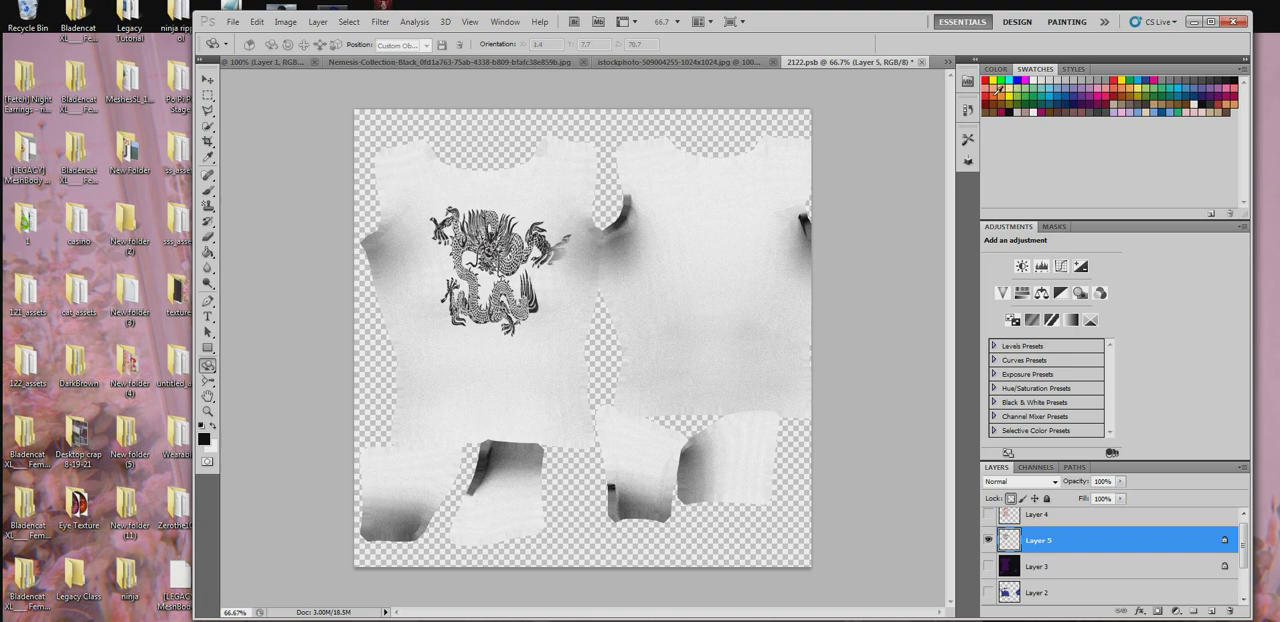
- Set up the Brush tool with a light orange color and a hard round 38 px tip
left_click(208, 193)
right_click(519, 259)
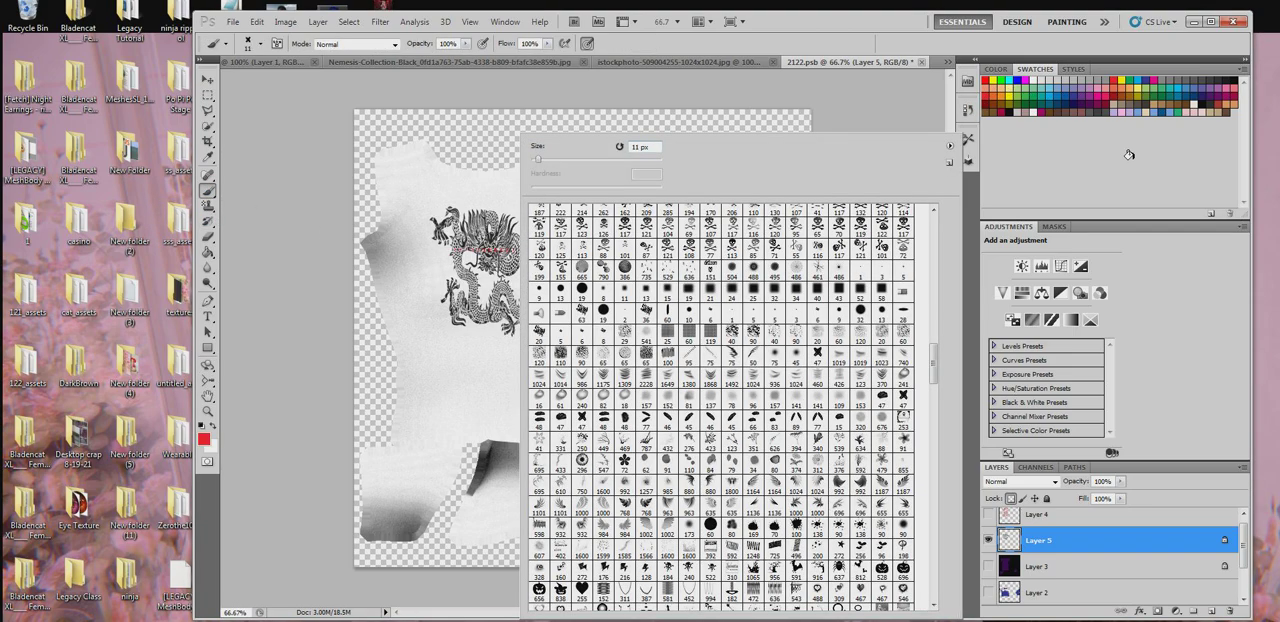
left_click(1140, 86)
left_click(1130, 87)
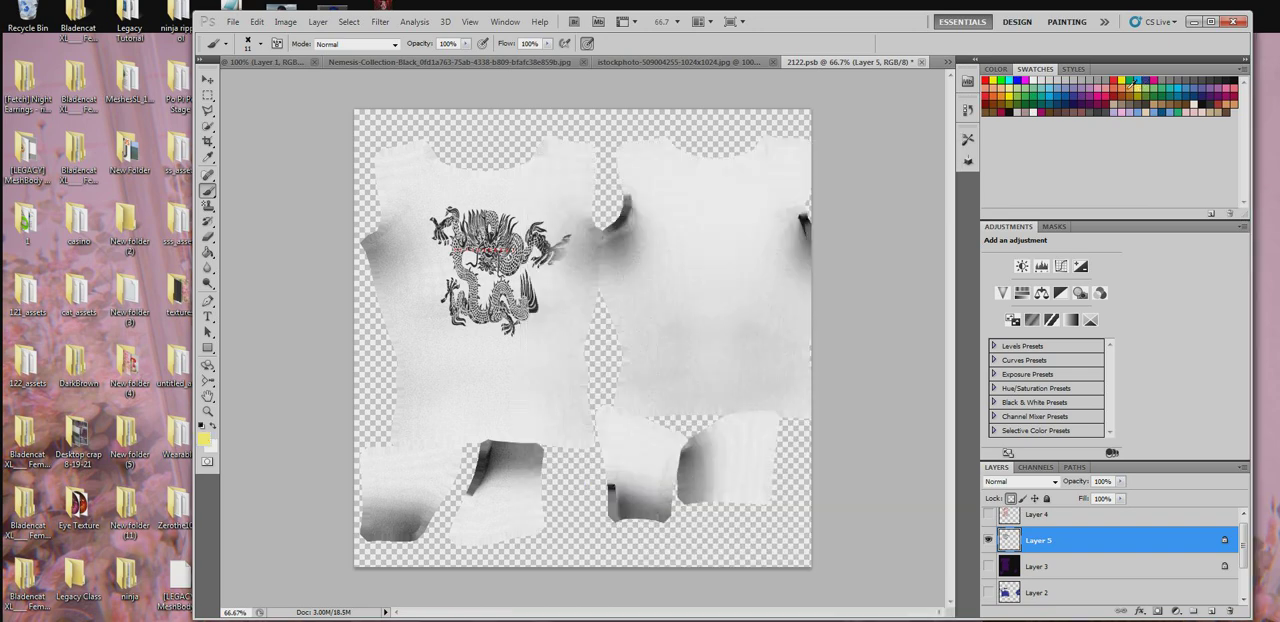
right_click(380, 235)
left_click(431, 158)
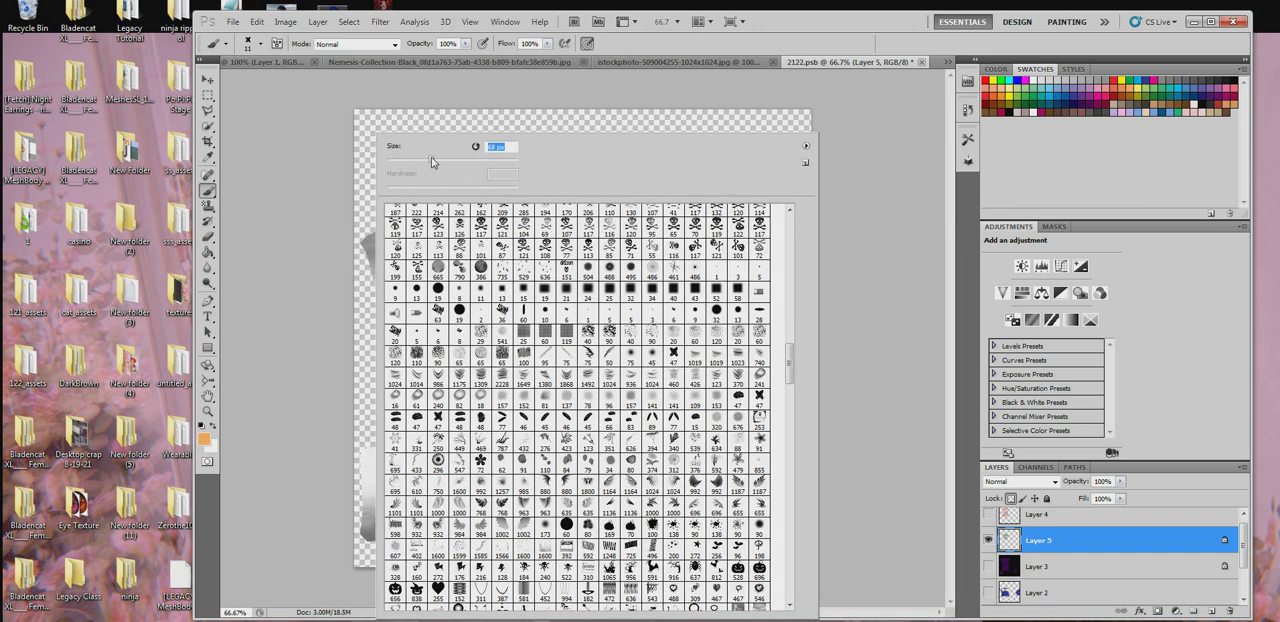
right_click(287, 196)
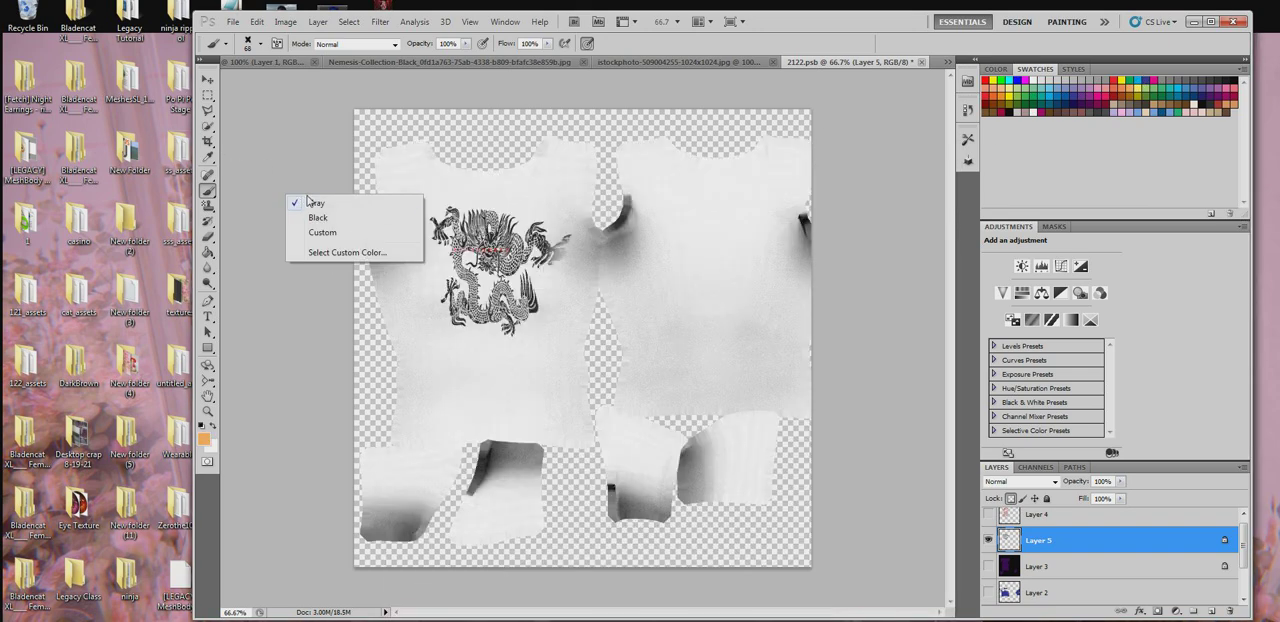
left_click(329, 132)
left_click(261, 44)
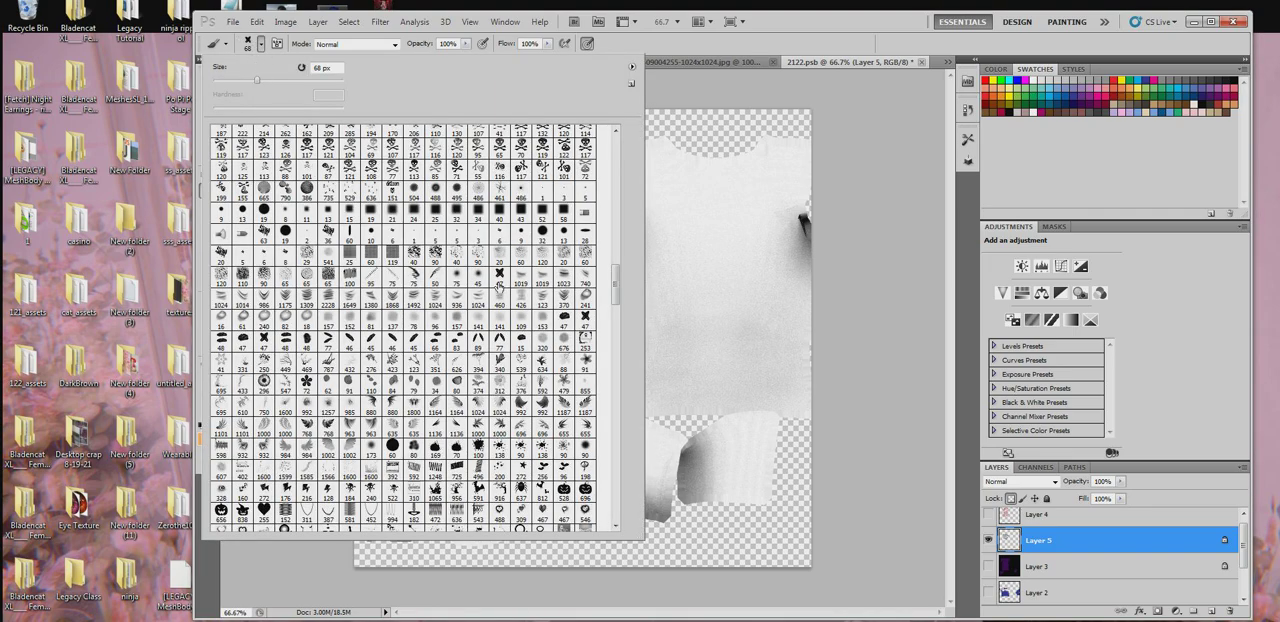
left_click_drag(621, 289, 617, 140)
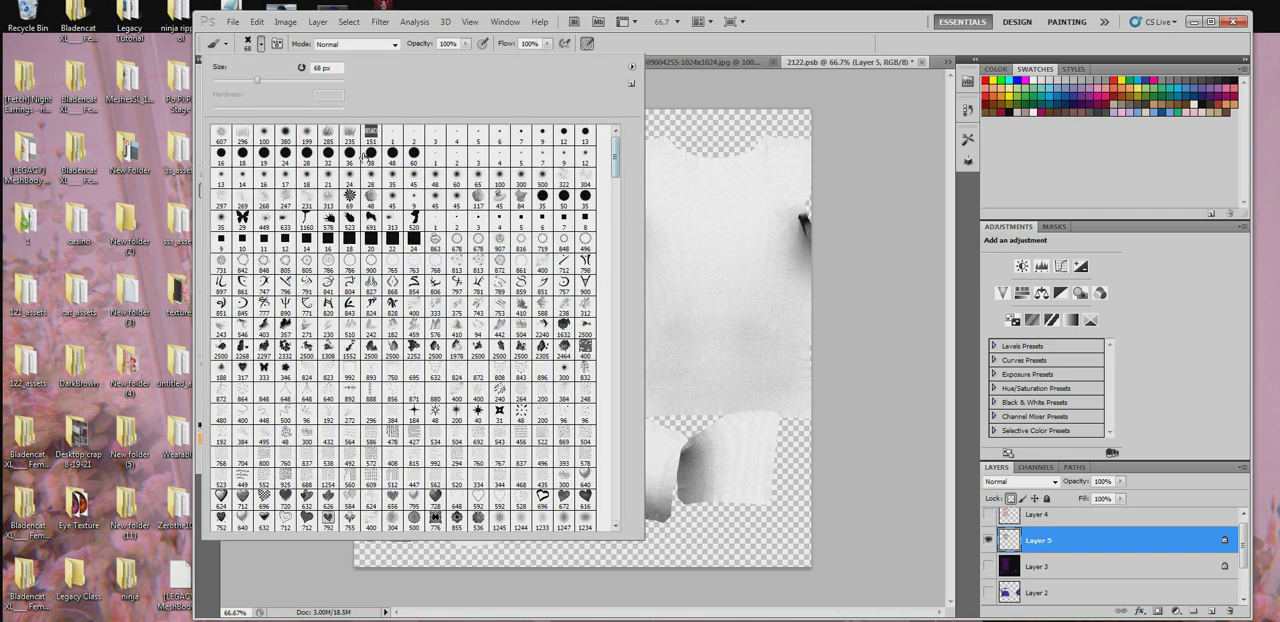
left_click(371, 155)
- Paint the dragon on Layer 5 light orange, enlarging the brush to 93 px for its upper part
left_click(702, 294)
mouse_move(563, 303)
left_mouse_down()
mouse_move(407, 310)
mouse_move(427, 330)
mouse_move(543, 286)
left_mouse_up()
right_click(547, 280)
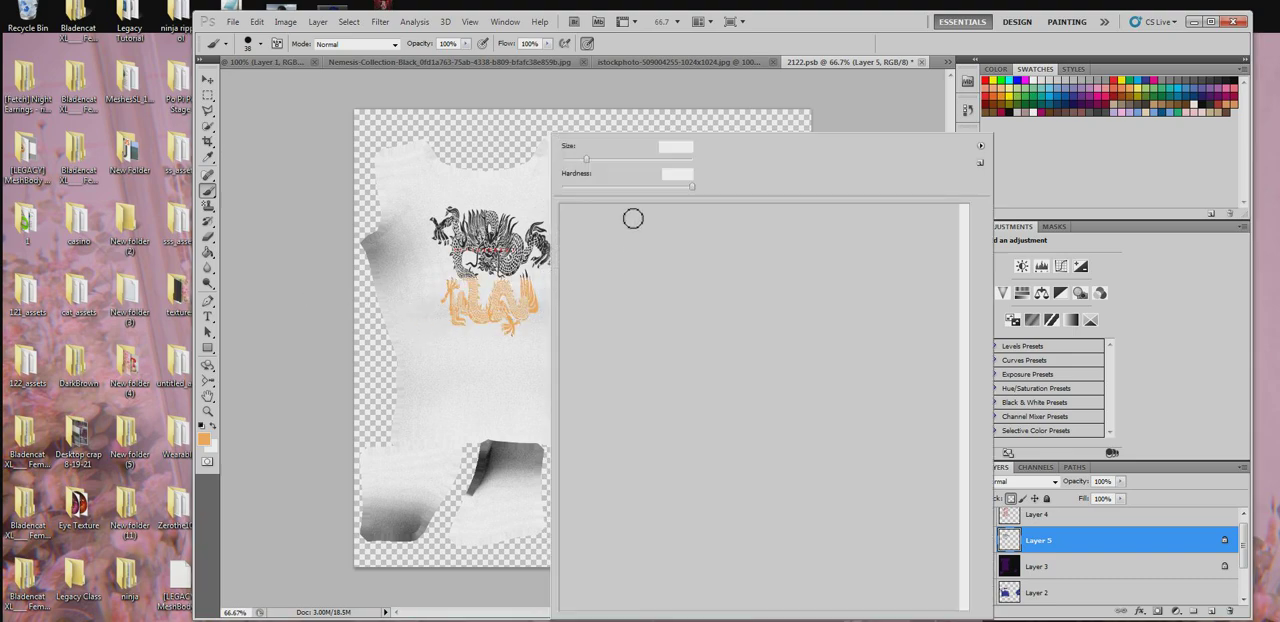
left_click(622, 160)
mouse_move(488, 190)
left_mouse_down()
mouse_move(468, 224)
mouse_move(509, 208)
mouse_move(507, 262)
left_mouse_up()
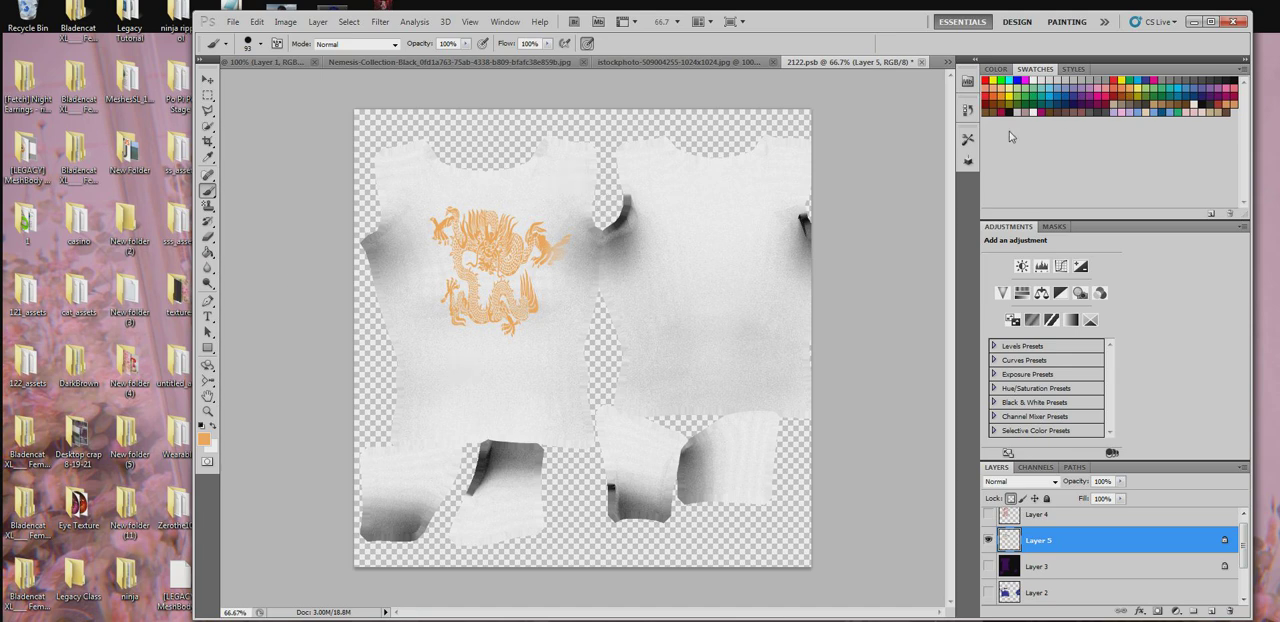
- Set Layer 5's blend mode to Darker Color
left_click(1017, 486)
scroll(1017, 486, "down", 1)
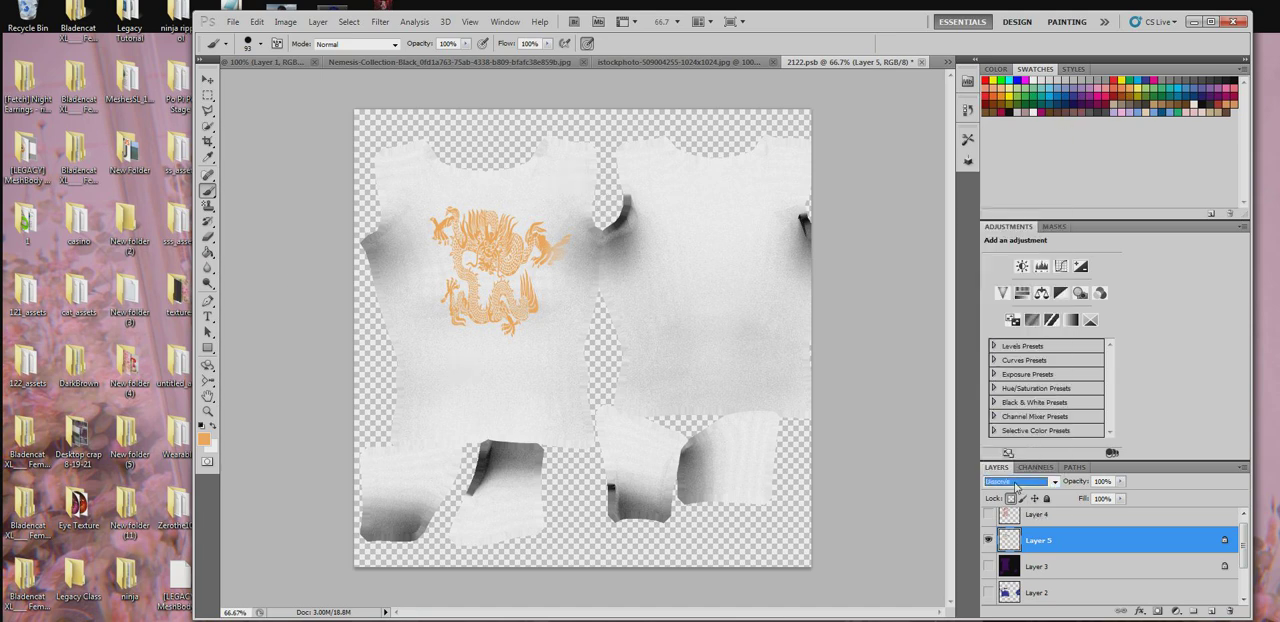
scroll(1017, 486, "down", 2)
- Apply a linear gradient from darker orange to light orange over the dragon with the Gradient tool
left_click(207, 252)
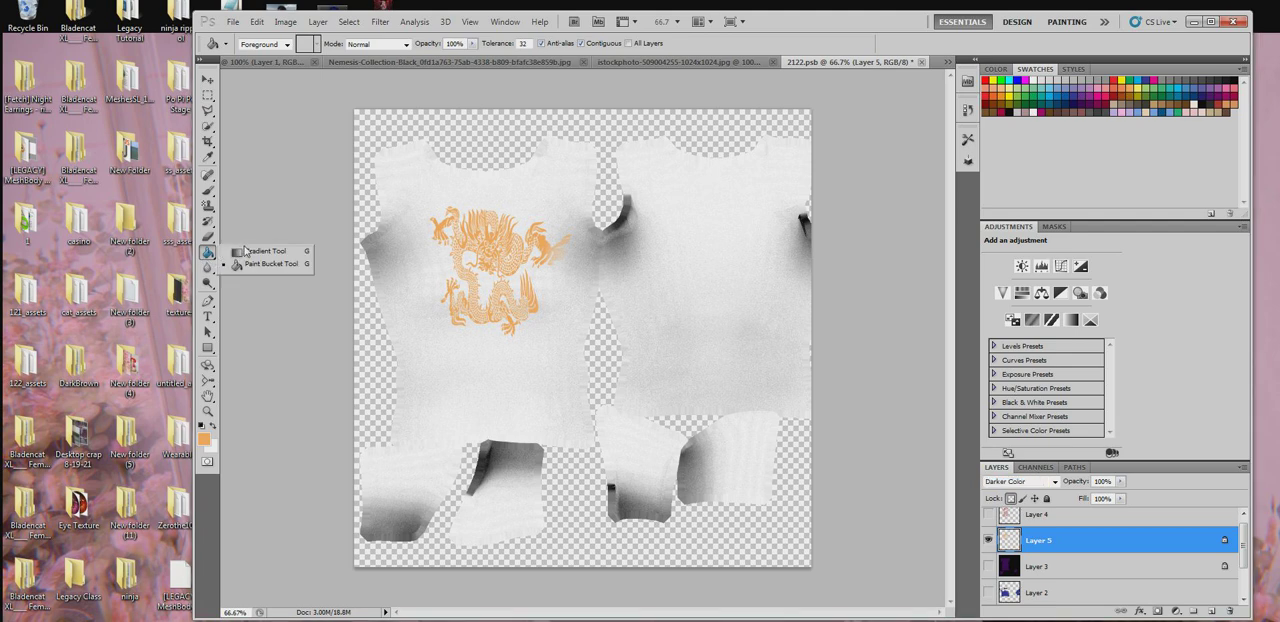
left_click(246, 251)
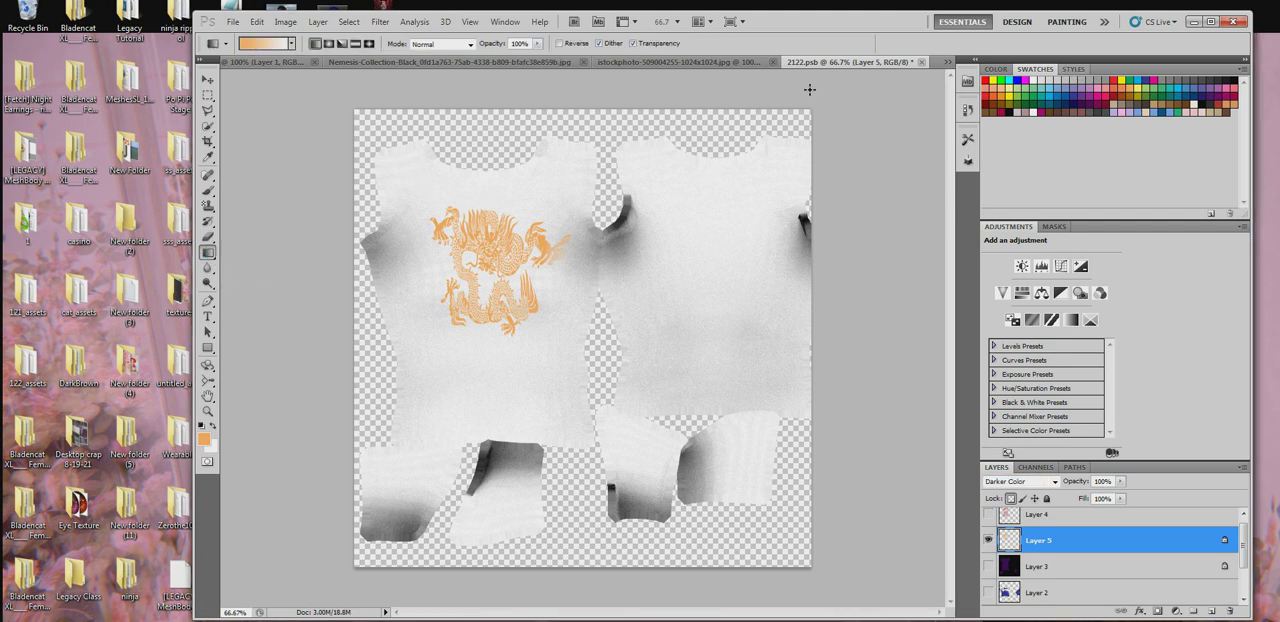
left_click(212, 428)
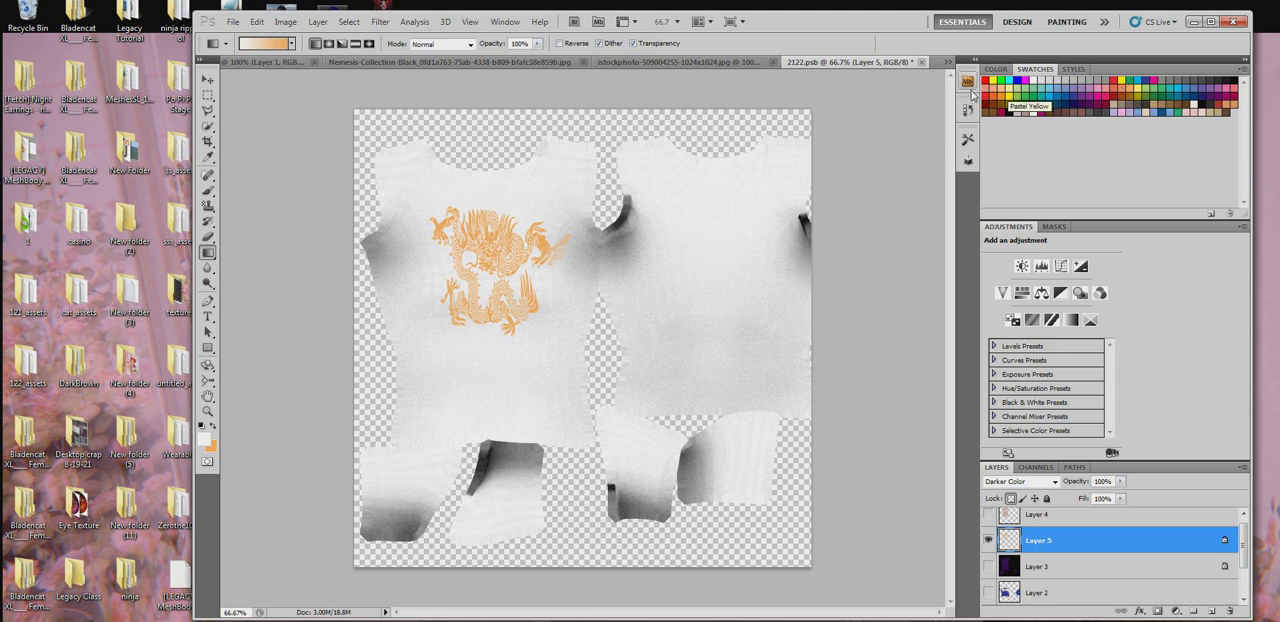
left_click(1000, 100)
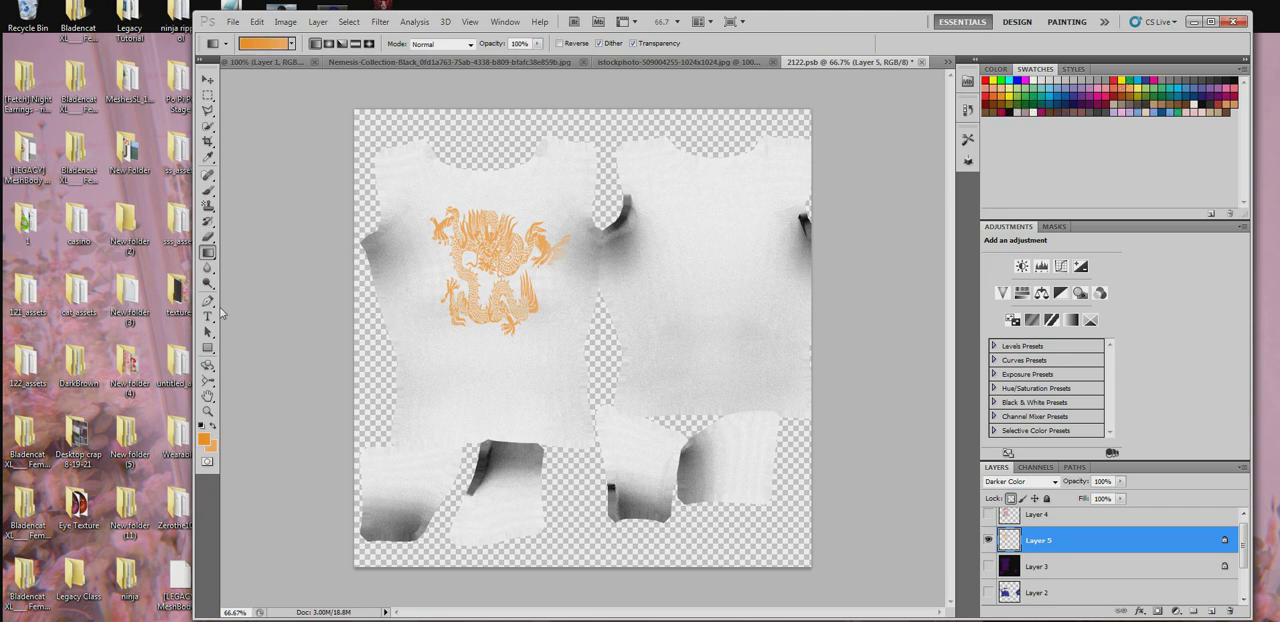
left_click_drag(512, 234, 510, 458)
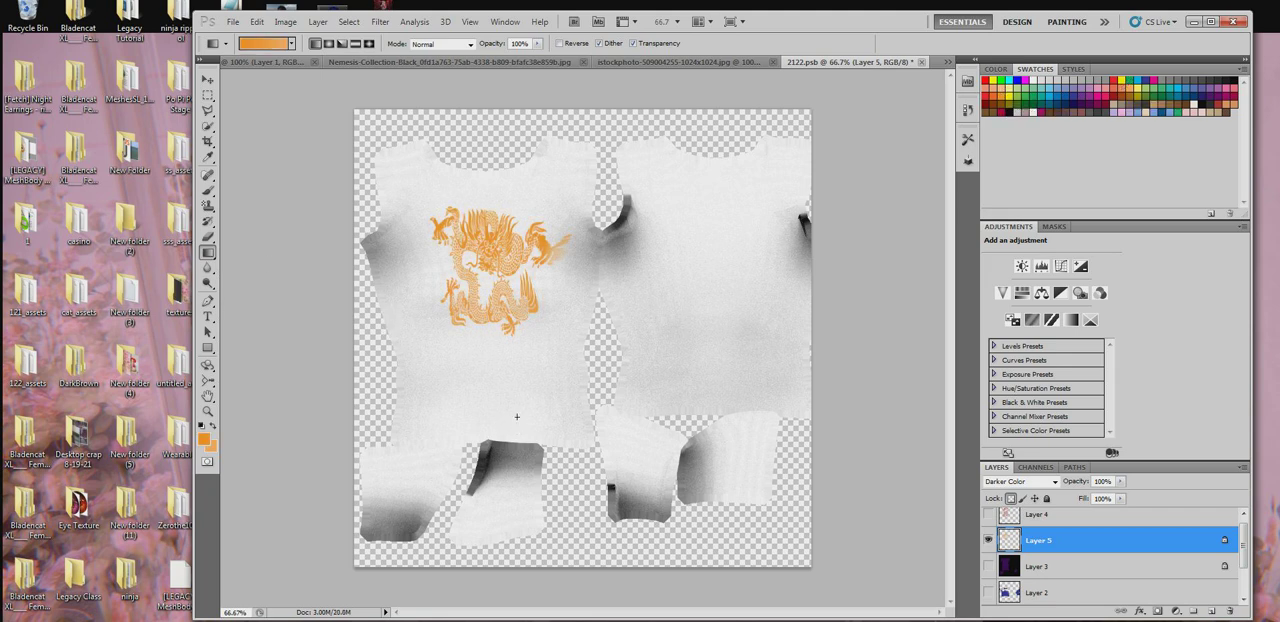
left_click_drag(517, 417, 526, 334)
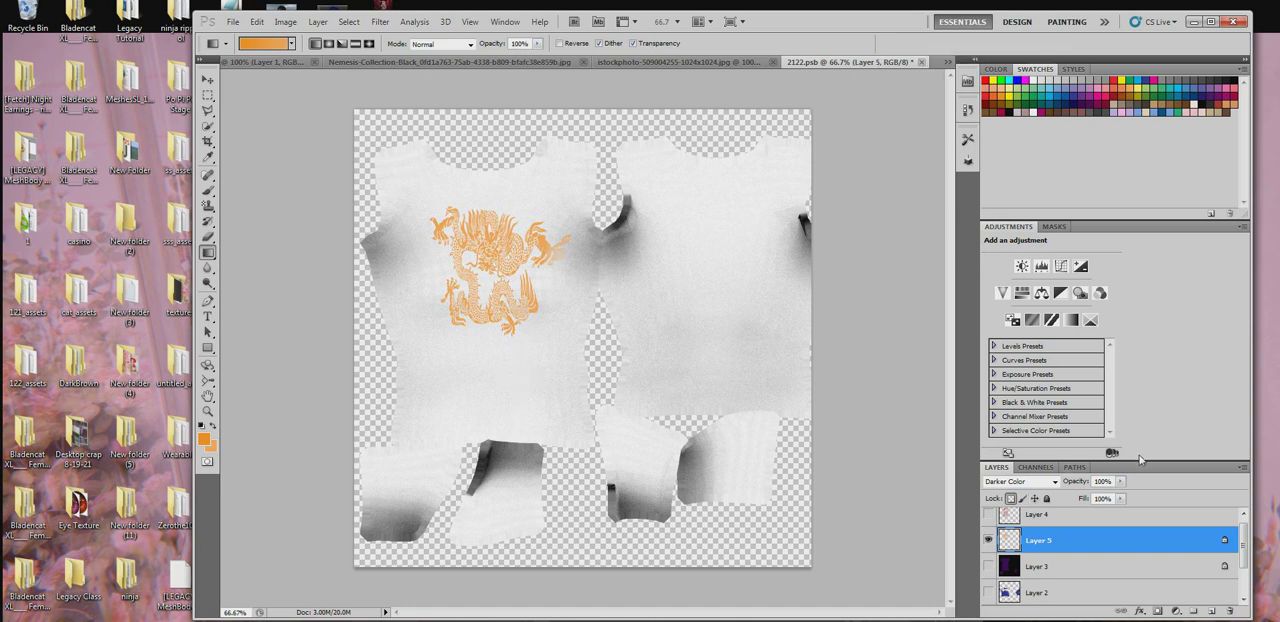
- Add an empty layer above Layer 5, and close the 2122.psb texture with its changes saved
left_click(1208, 611)
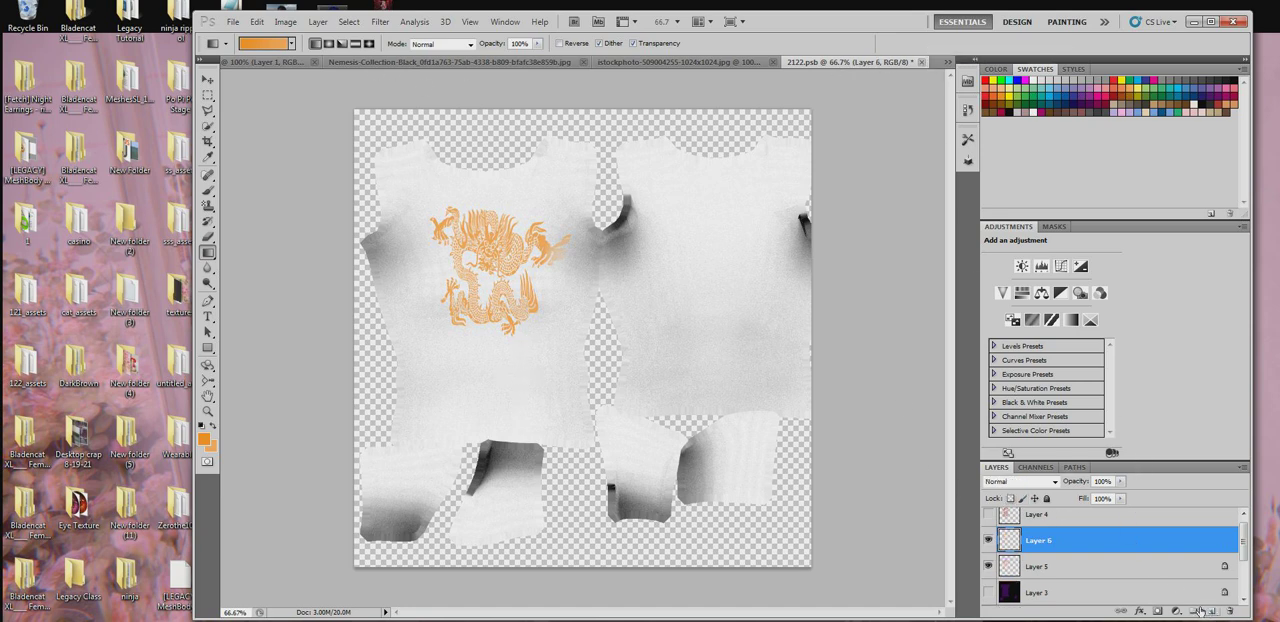
left_click(920, 62)
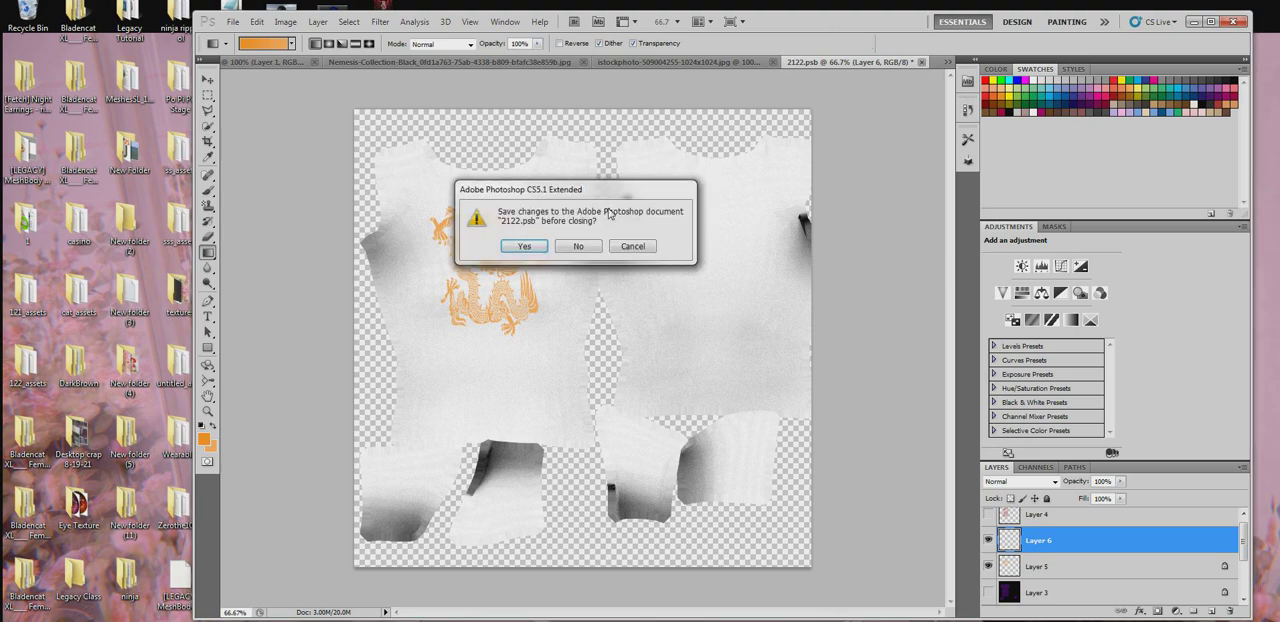
left_click(529, 246)
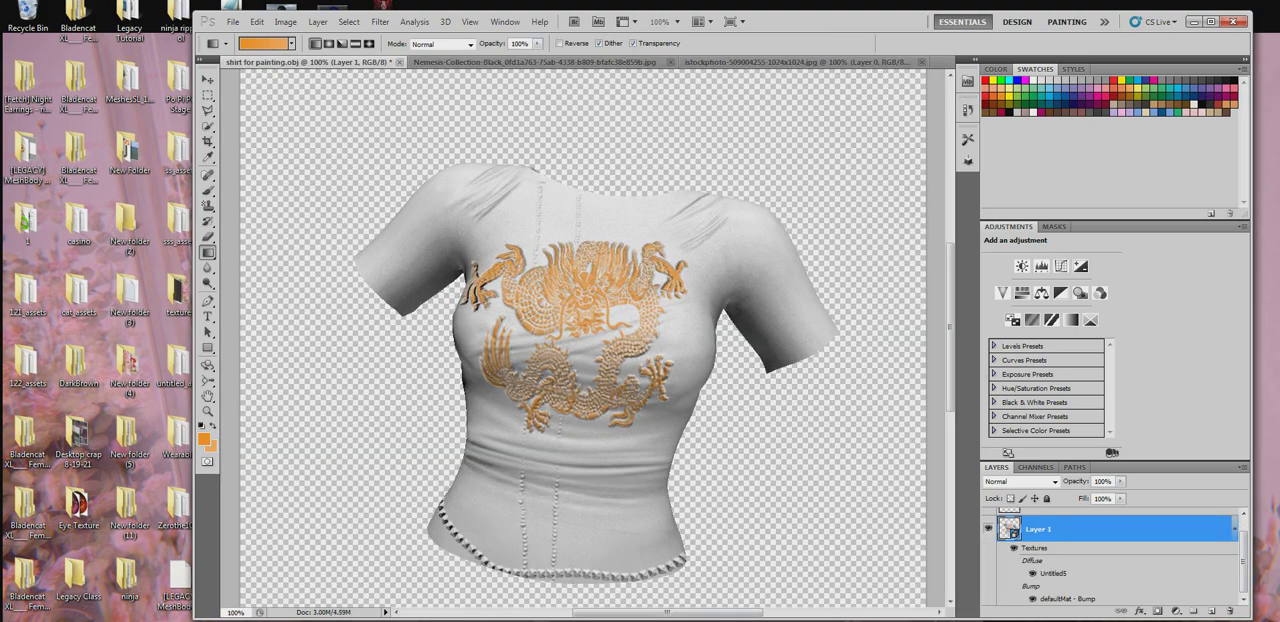
- Rotate the 3D shirt to inspect the orange embossed dragon on its chest
left_click_drag(208, 365, 255, 364)
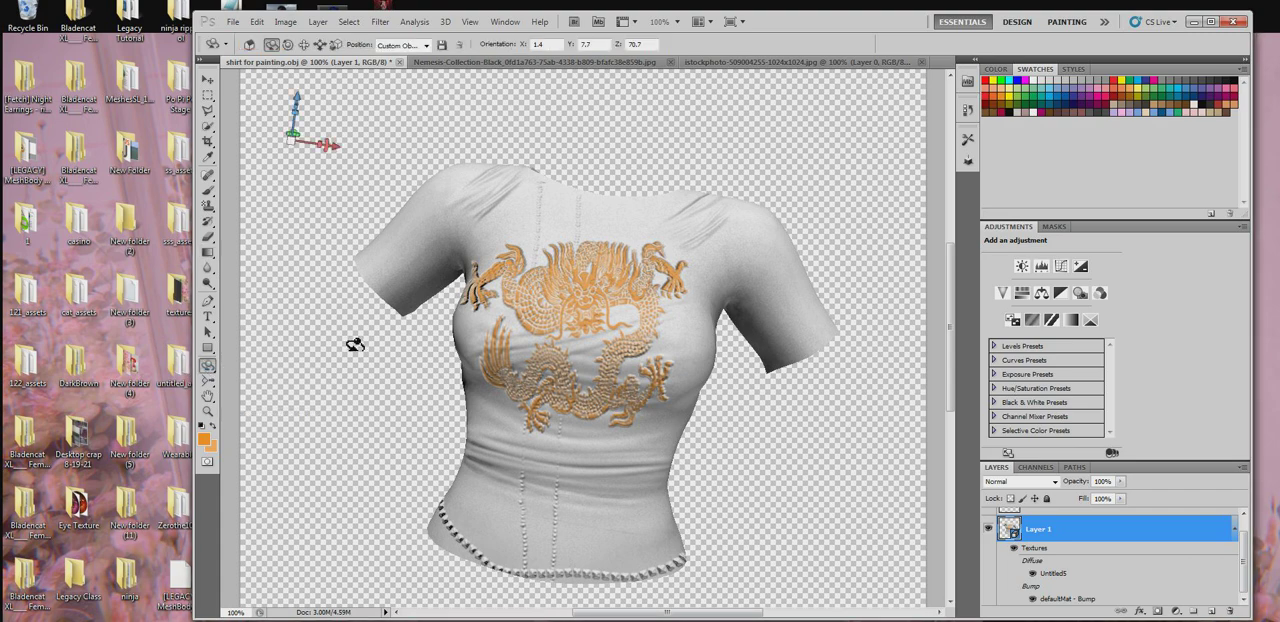
left_click_drag(355, 344, 325, 290)
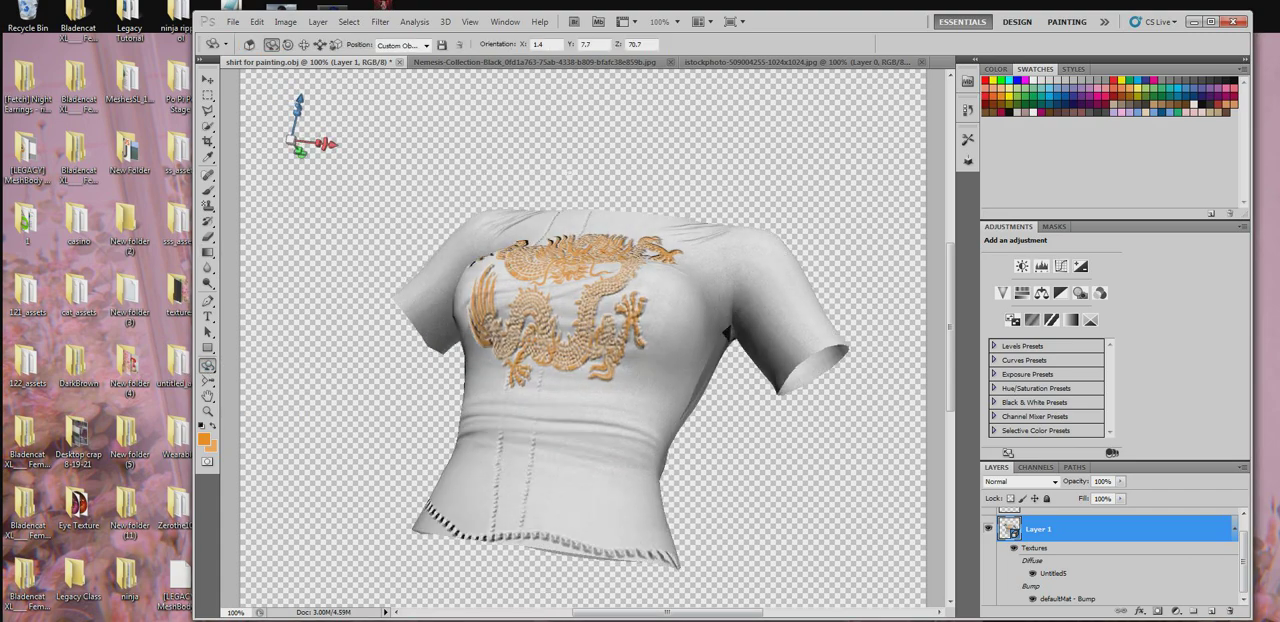
- Save the shirt's diffuse texture to the desktop as a JPEG at quality 8, and close the texture document
left_click_drag(570, 173, 603, 286)
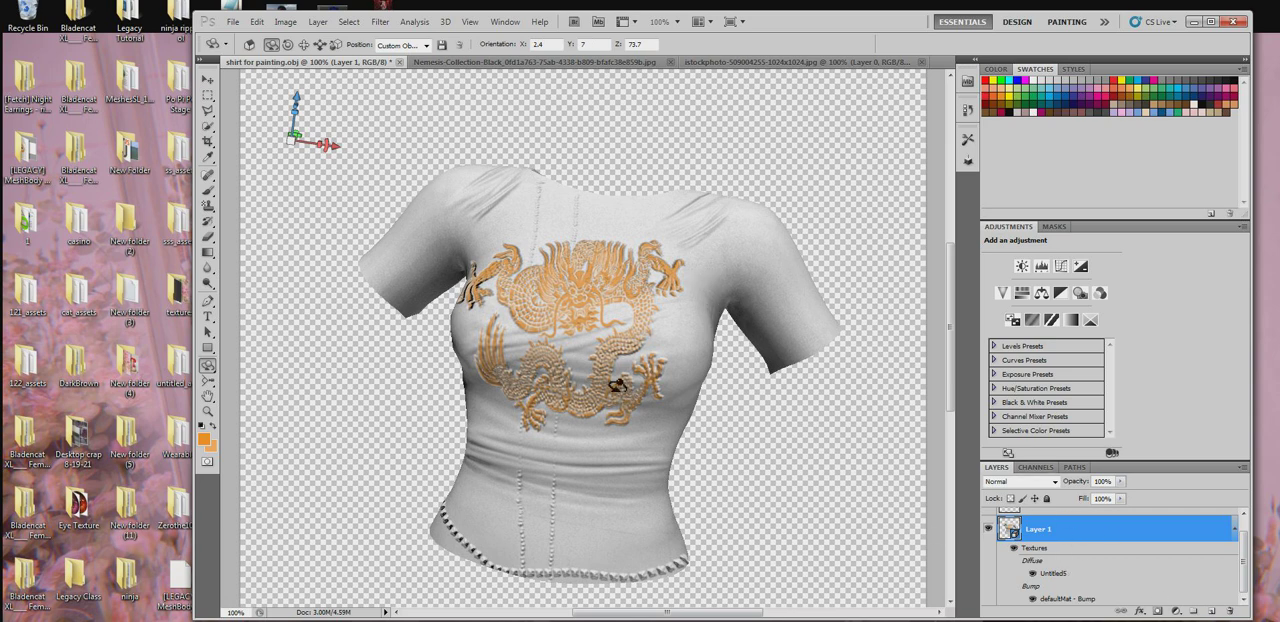
double_click(1052, 573)
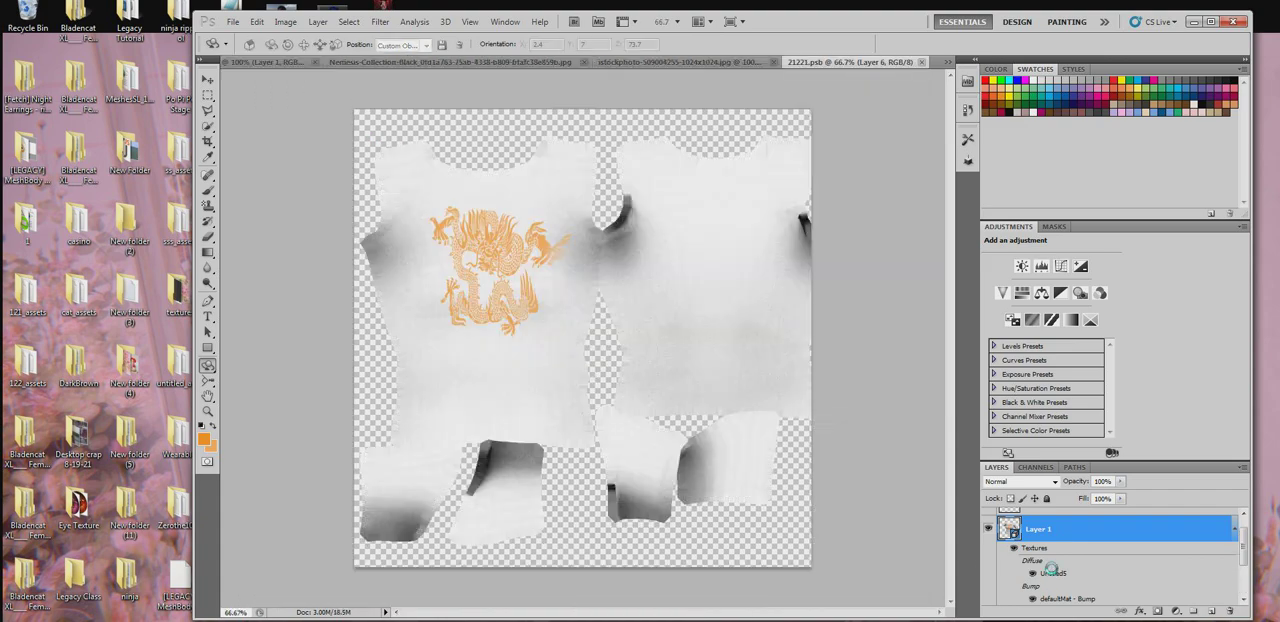
left_click(233, 21)
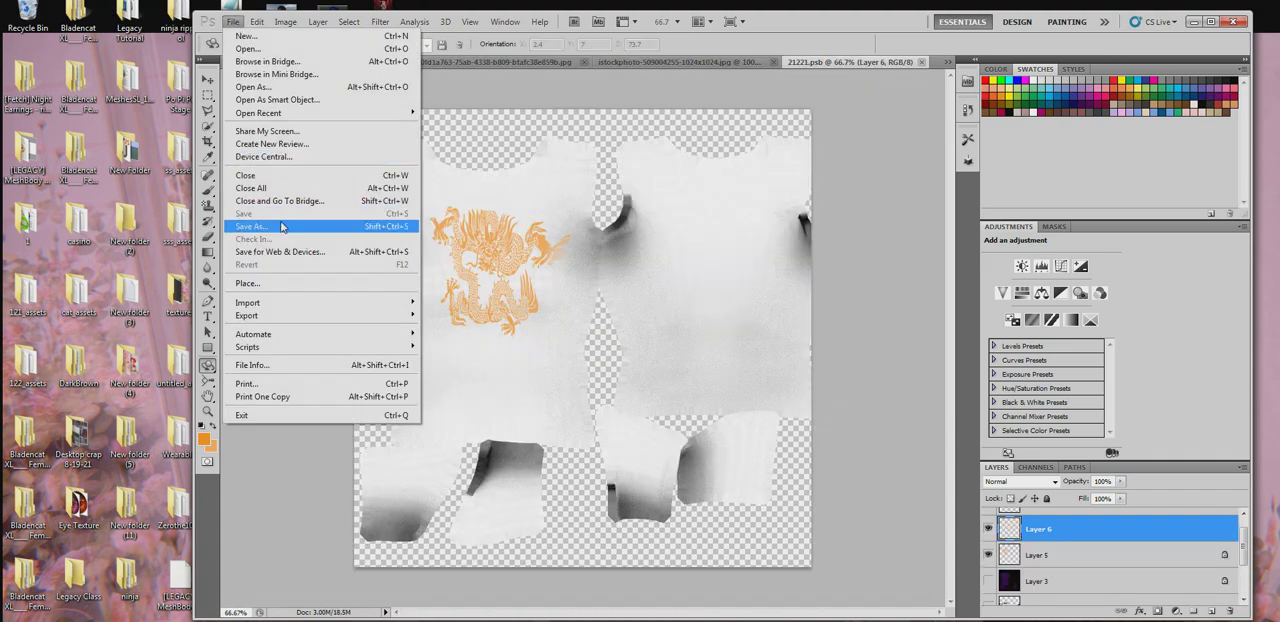
left_click(285, 228)
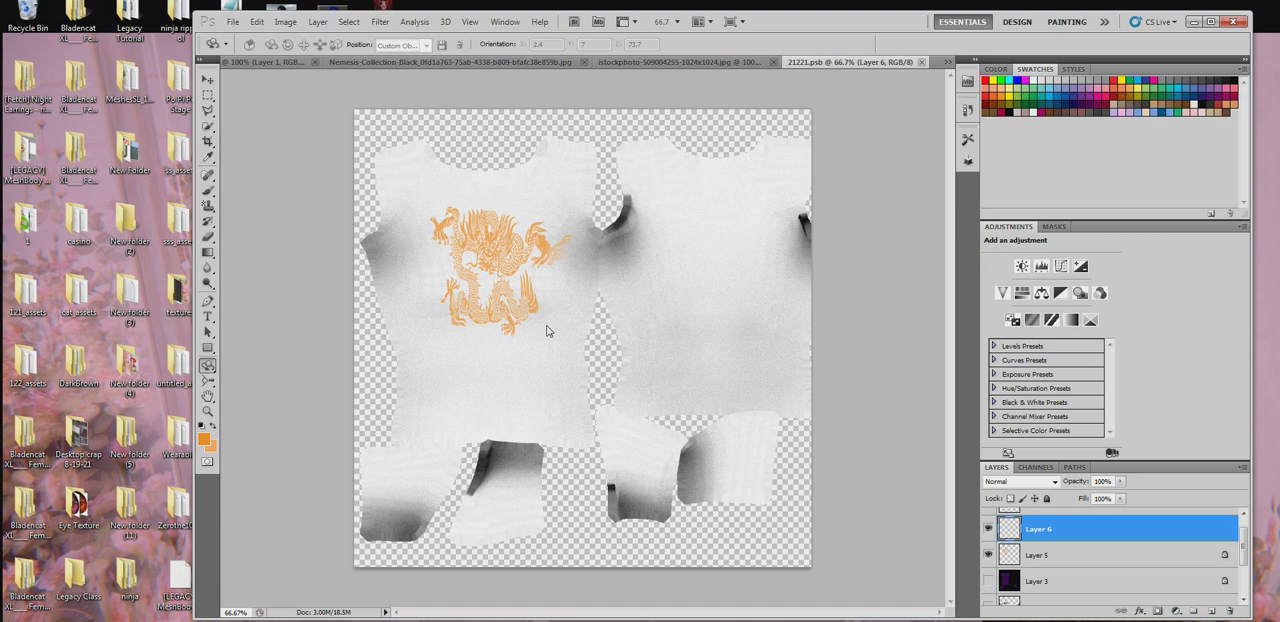
key("ctrl+shift+s")
left_click(570, 175)
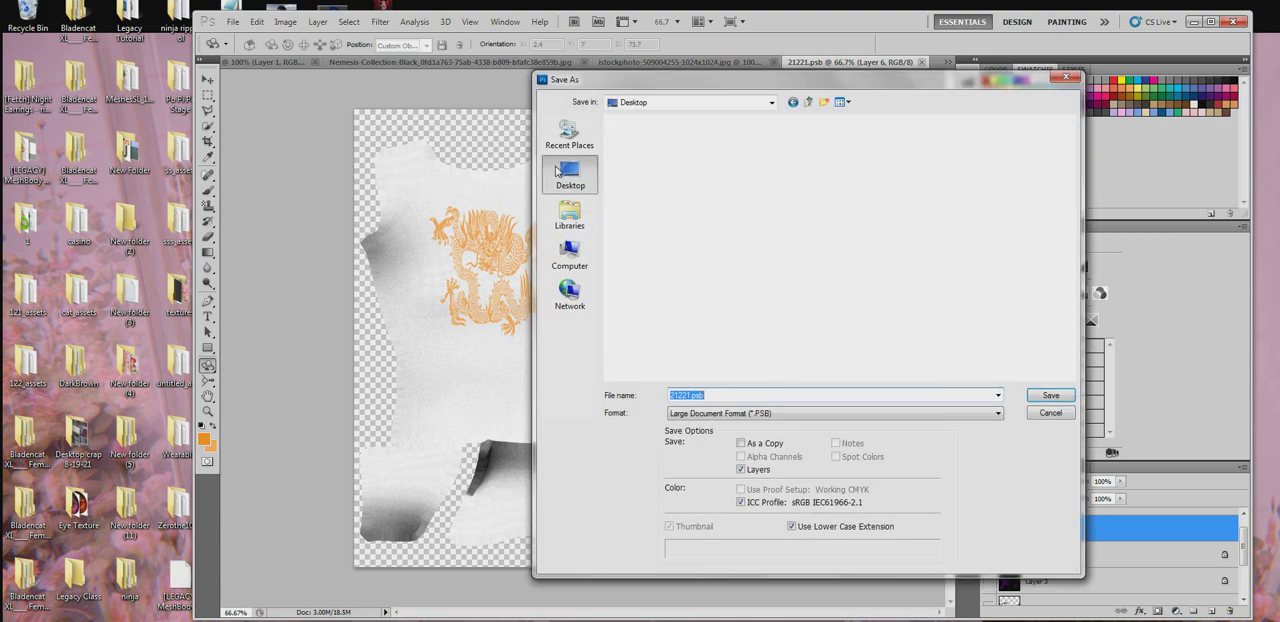
left_click(785, 415)
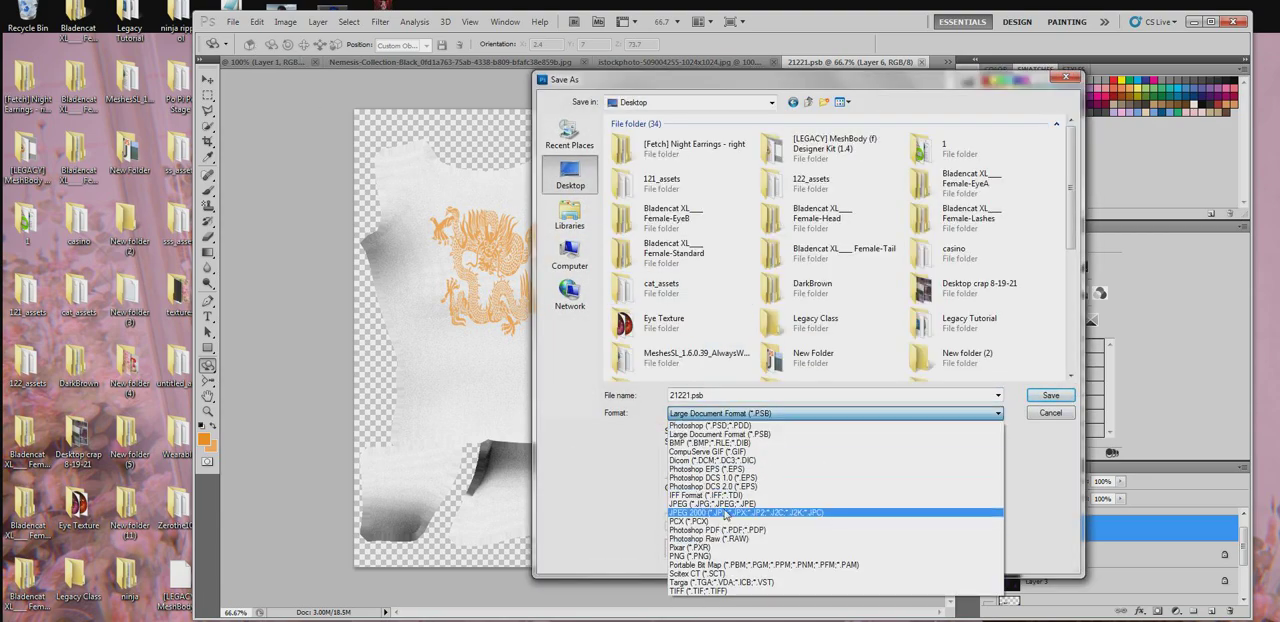
left_click(726, 503)
left_click(1050, 395)
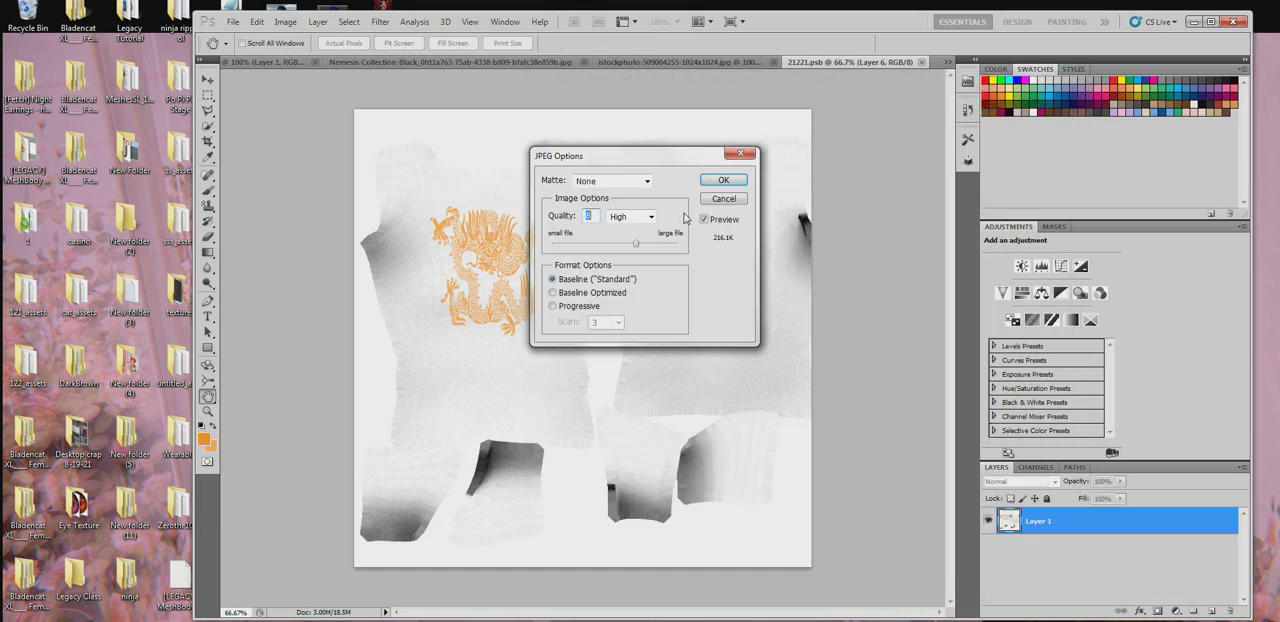
left_click(723, 180)
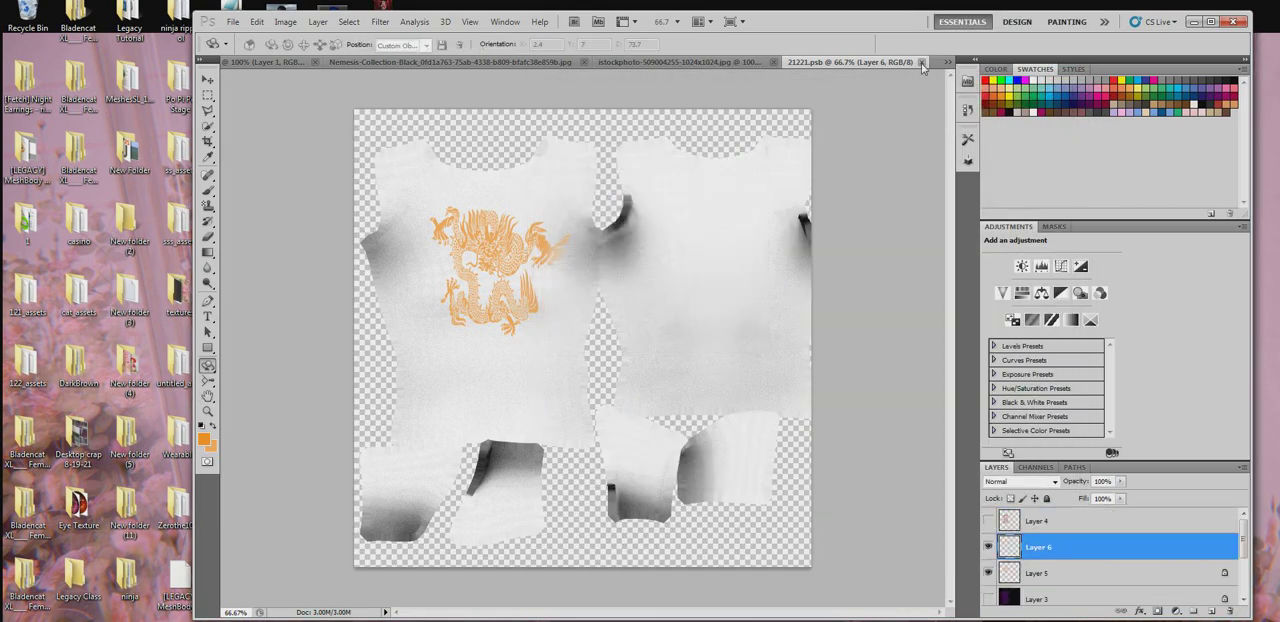
left_click(922, 63)
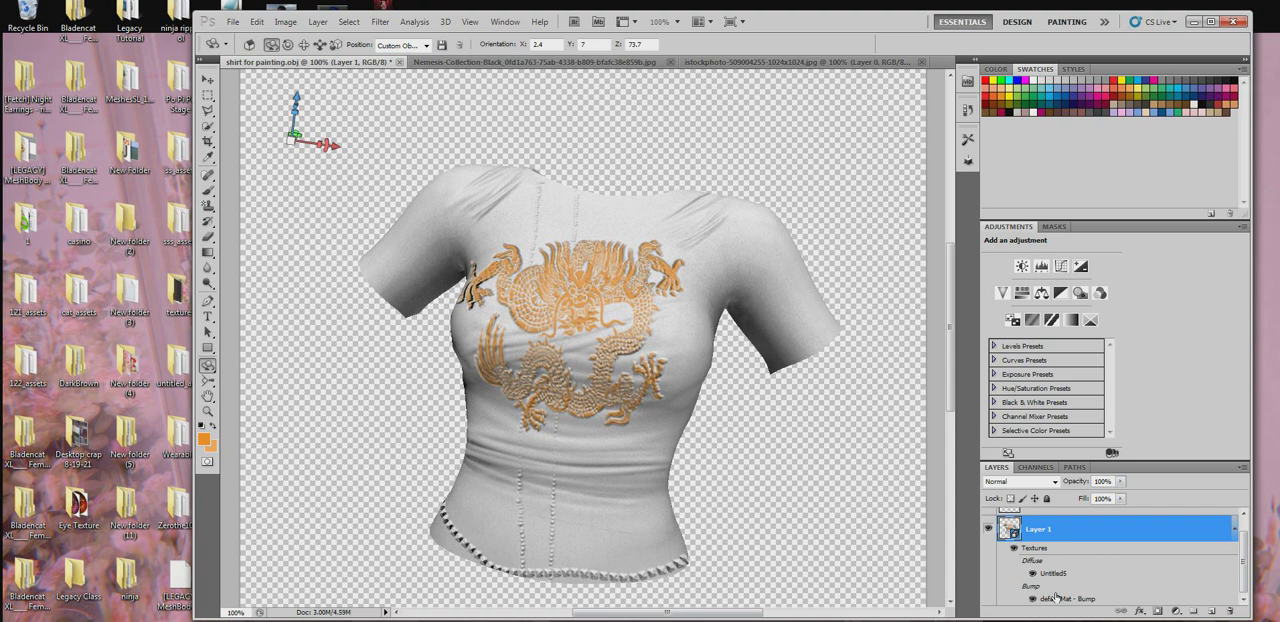
- Open the shirt's defaultMat bump texture and save it to the desktop as a JPEG at quality 8
double_click(1055, 597)
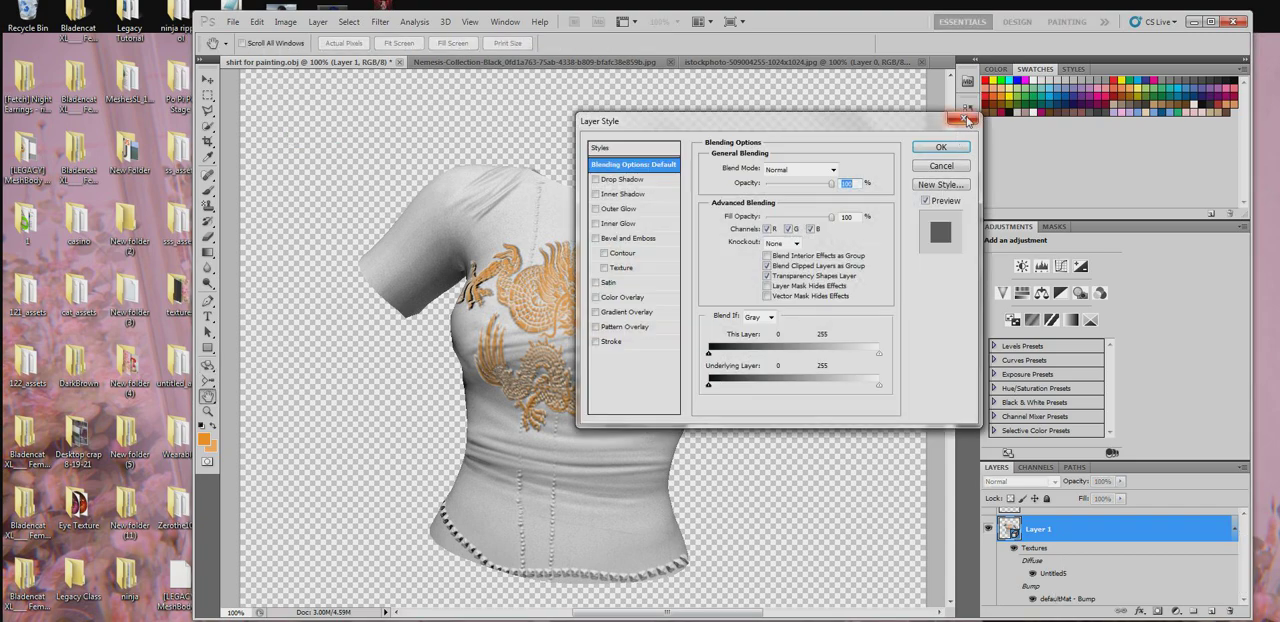
left_click(962, 121)
double_click(1051, 606)
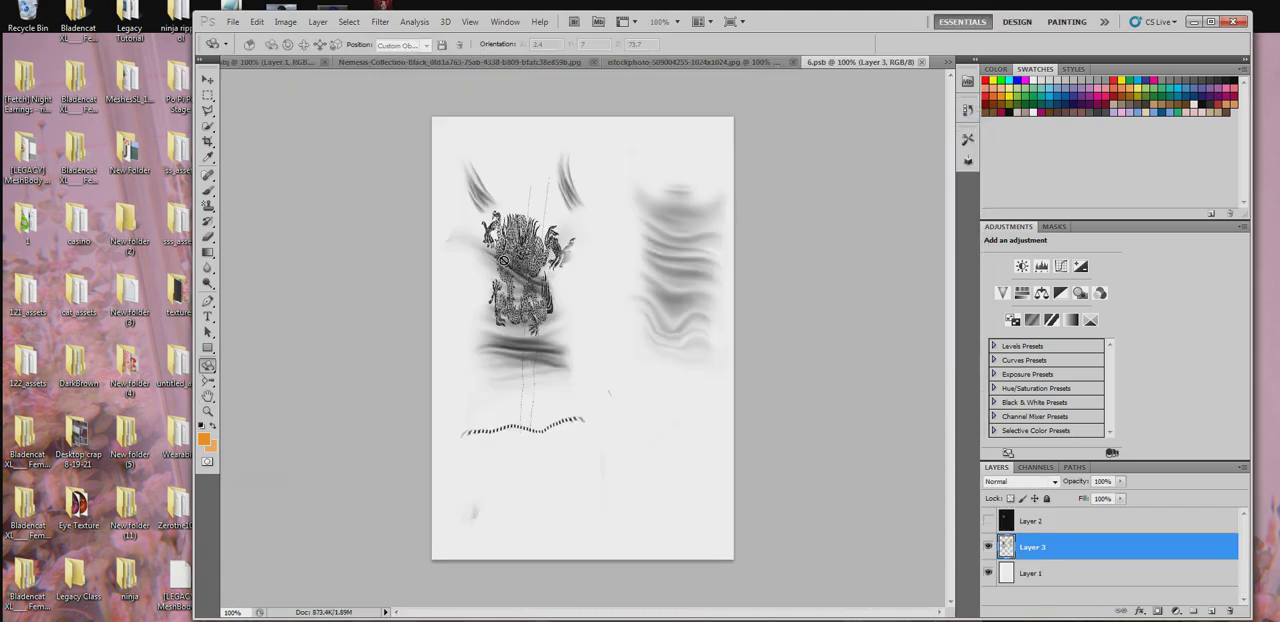
left_click(232, 22)
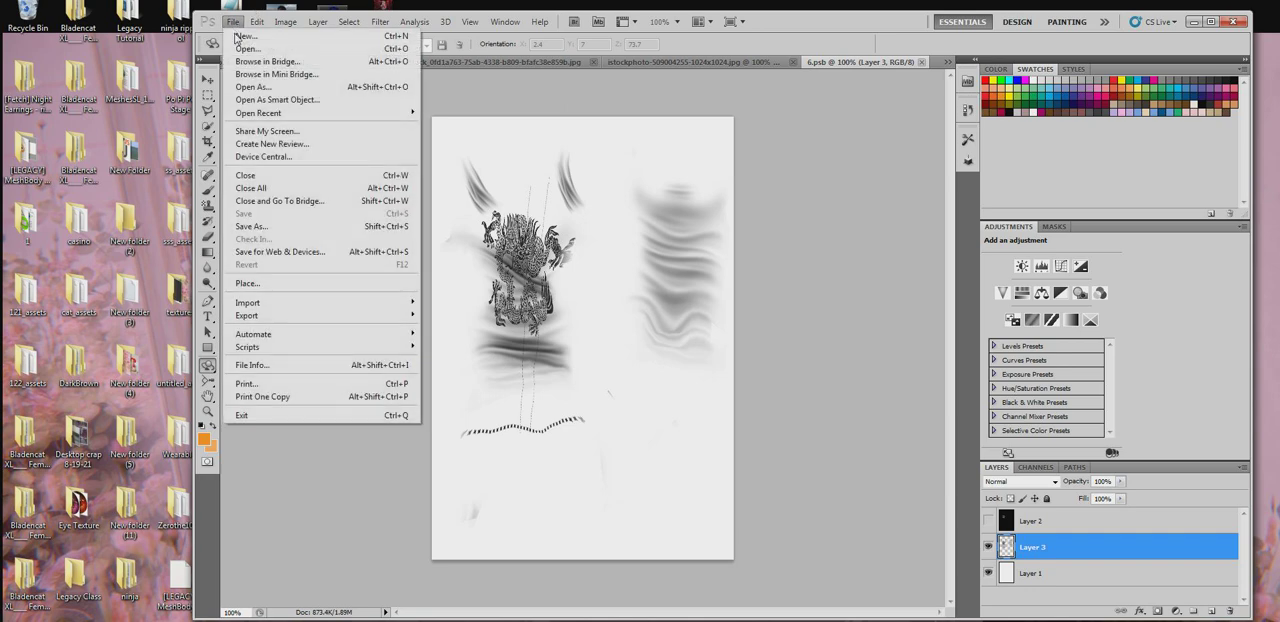
left_click(262, 225)
left_click(569, 176)
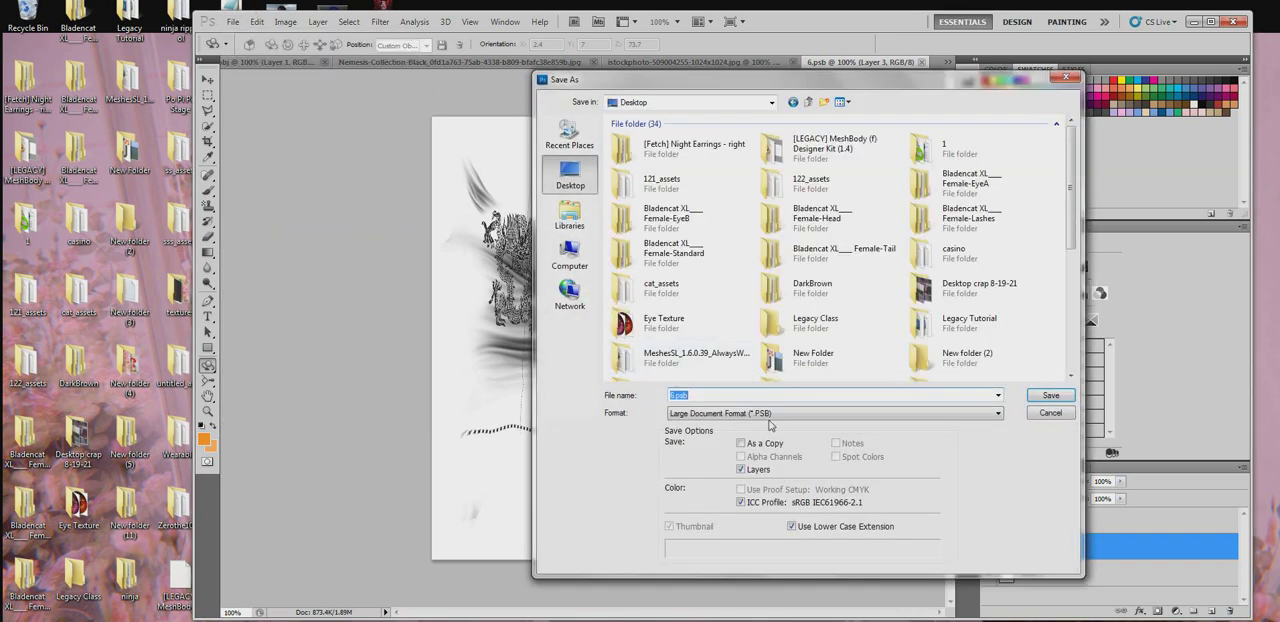
left_click(786, 413)
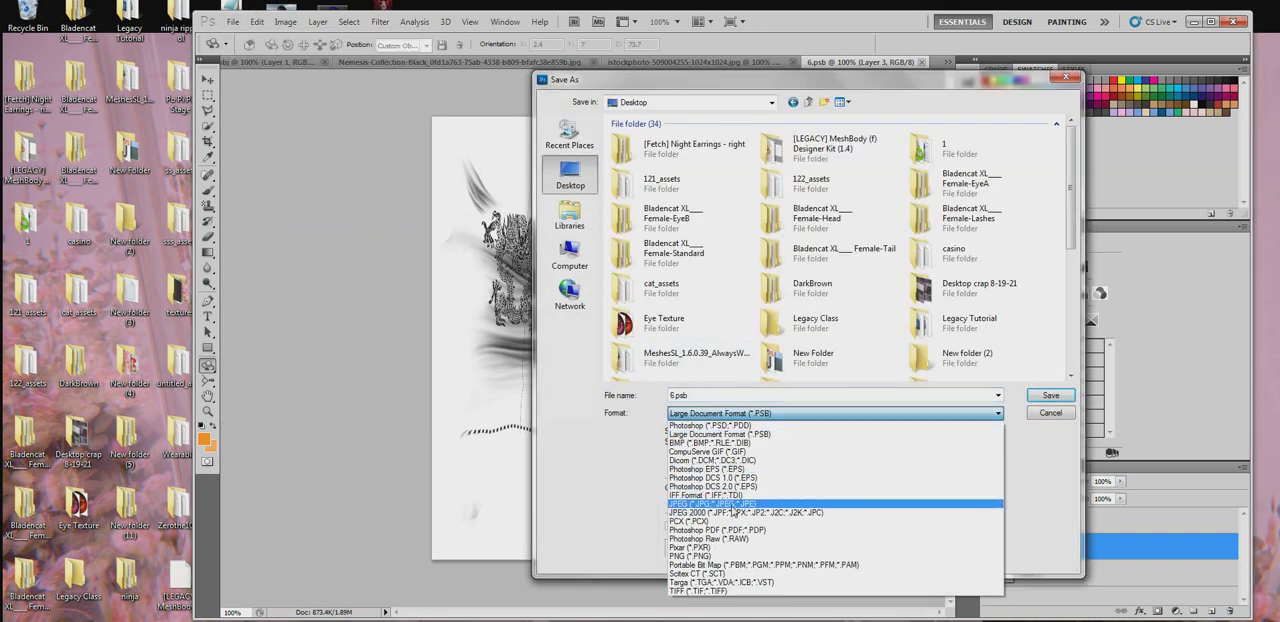
left_click(726, 512)
left_click(1030, 403)
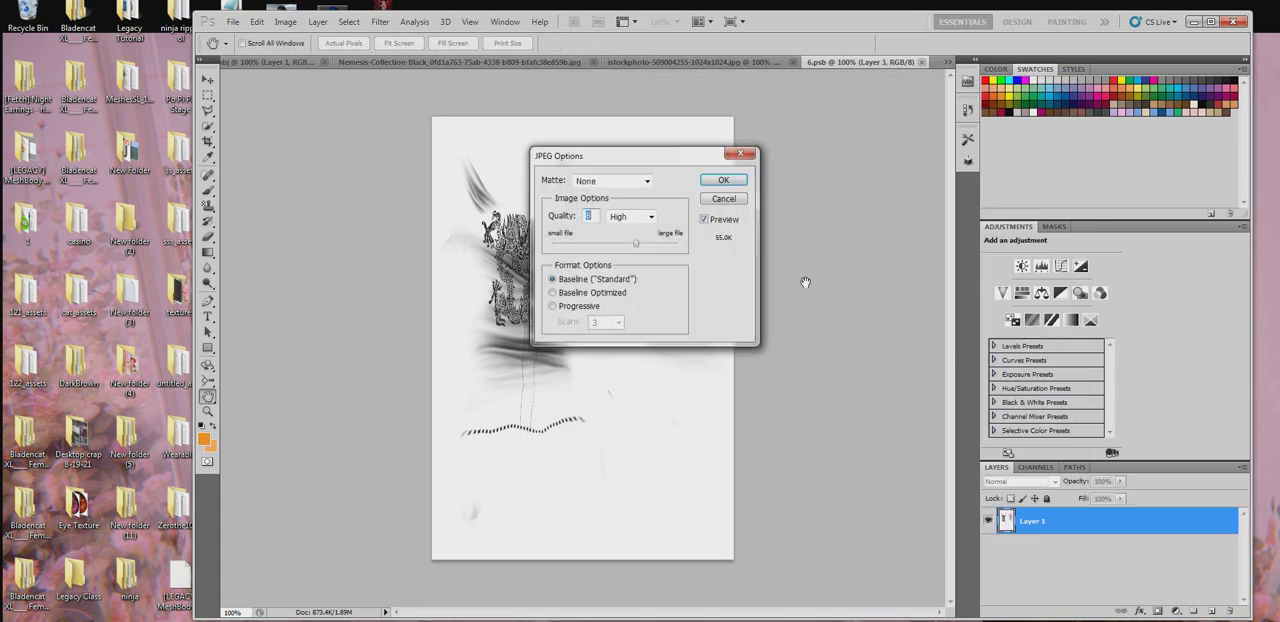
left_click(739, 184)
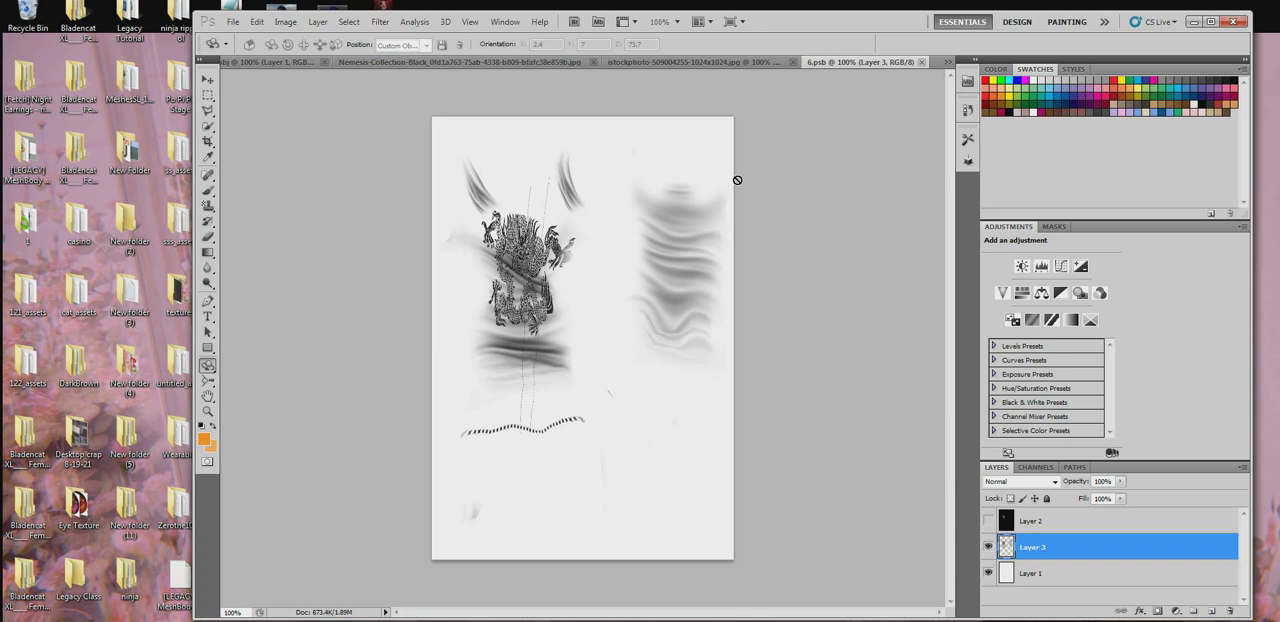
- Switch to the Firefox browser and open the NormalMap-Online website
left_click(1195, 21)
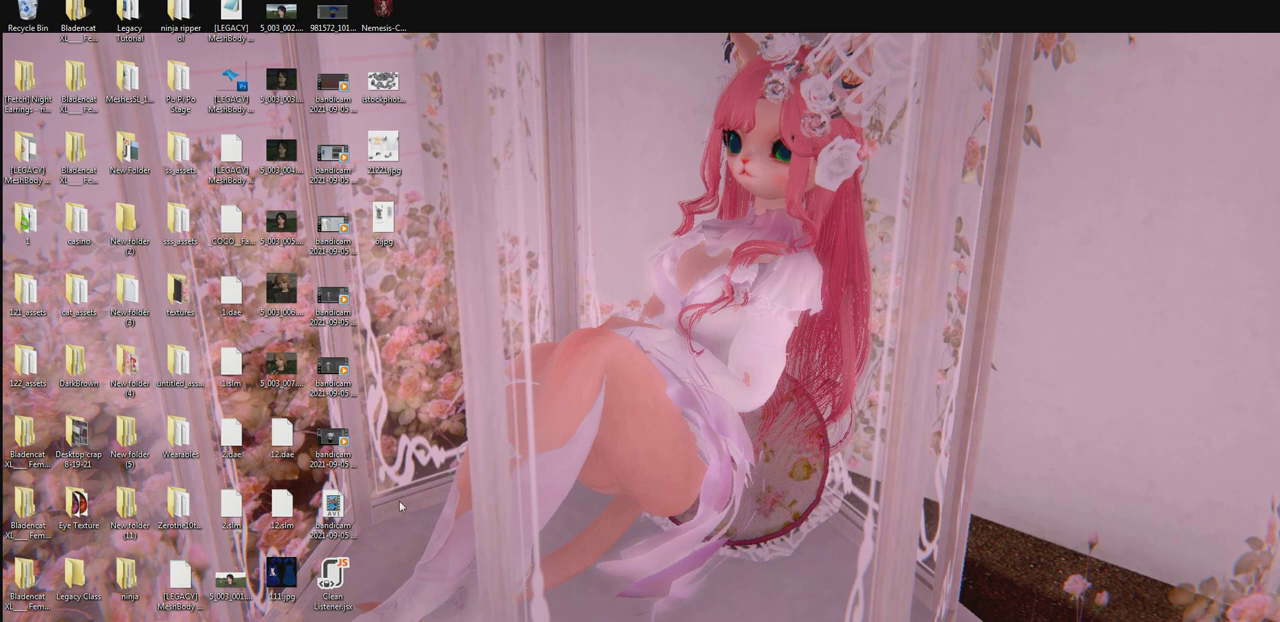
left_click(431, 620)
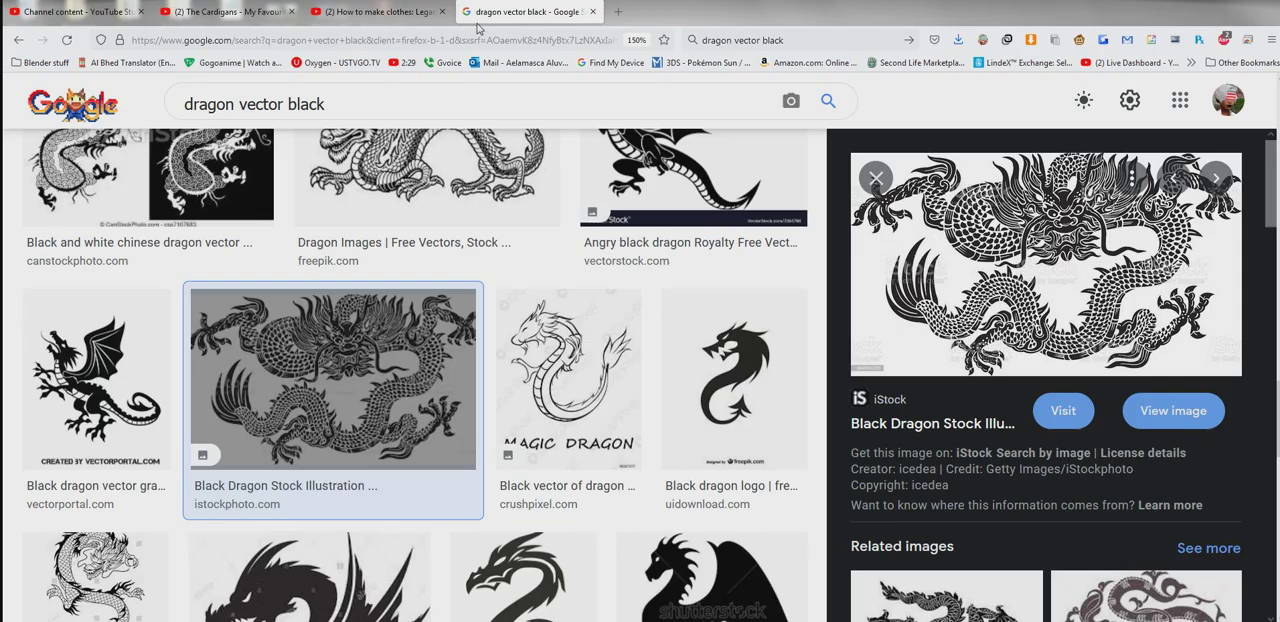
left_click(478, 39)
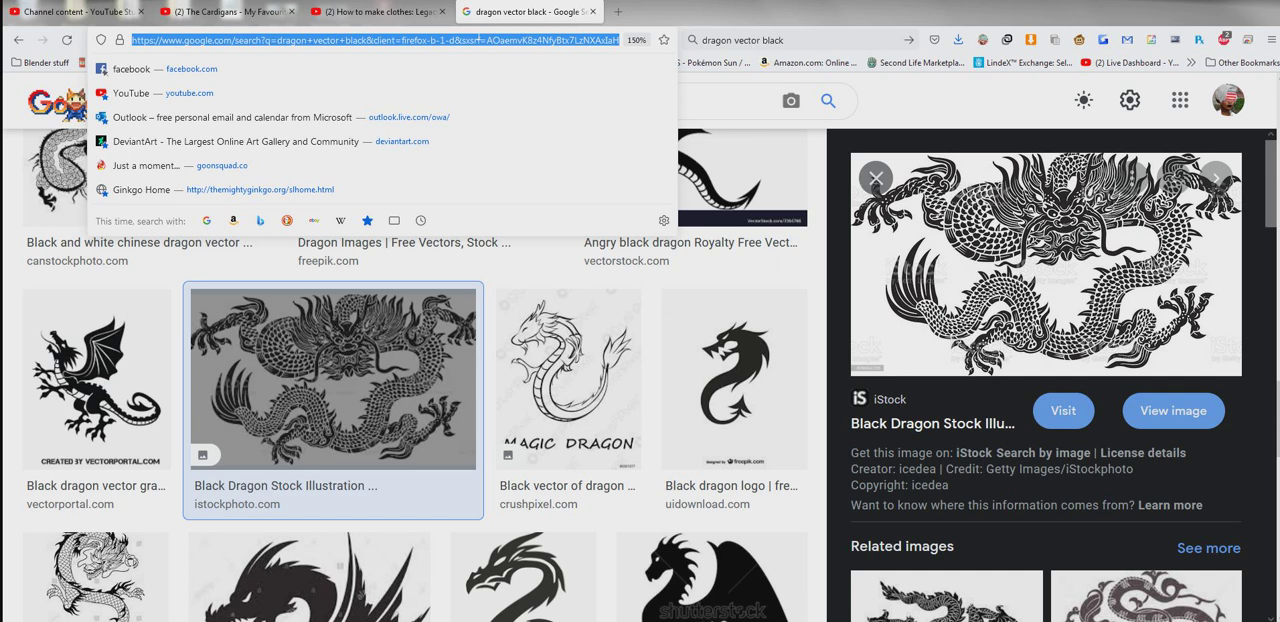
type("normalmap")
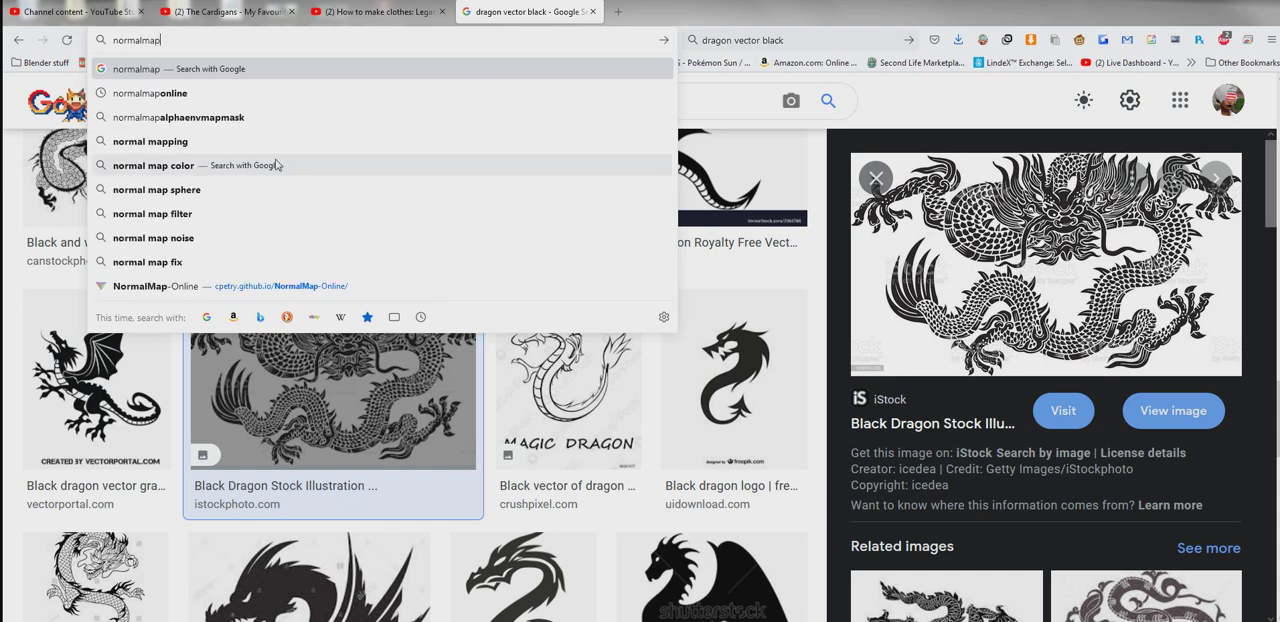
left_click(182, 290)
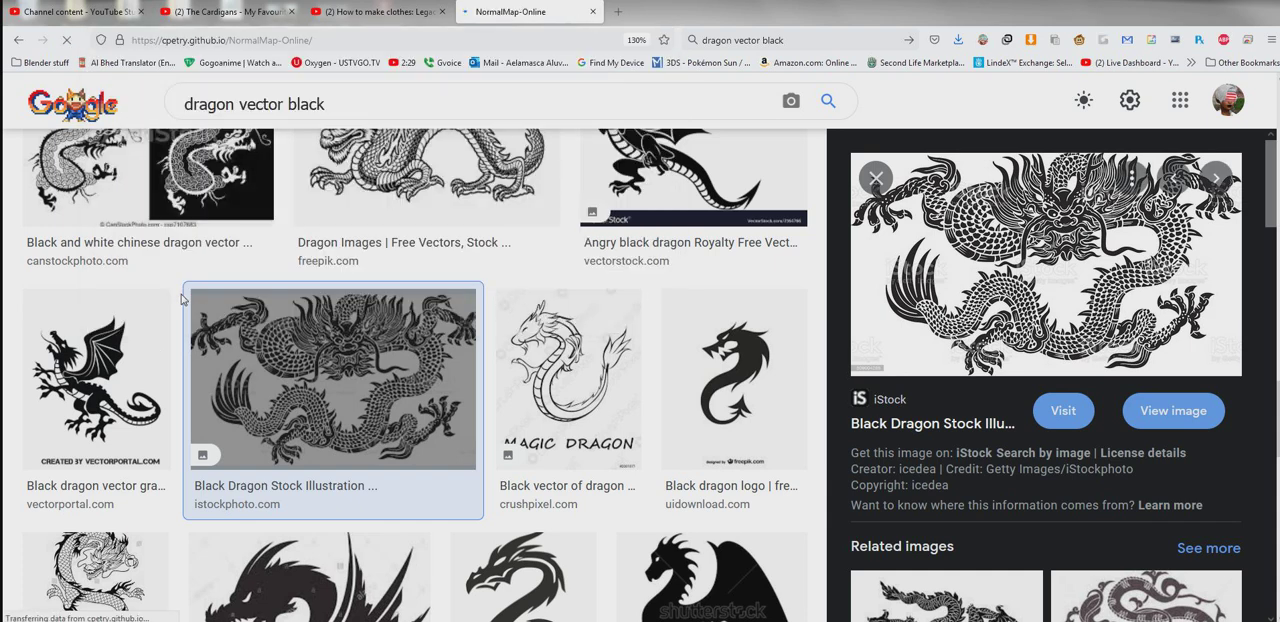
scroll(360, 321, "down", 3)
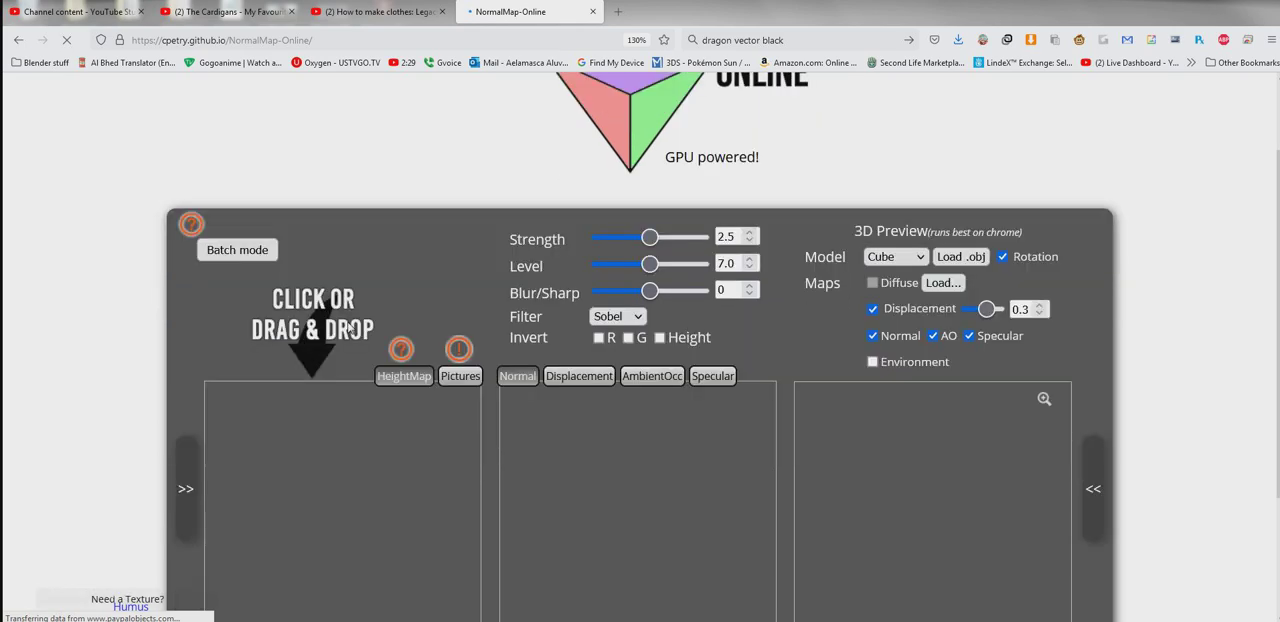
- Load the bump image 6.jpg from the desktop into NormalMap-Online as the height map
left_click_drag(833, 15, 948, 47)
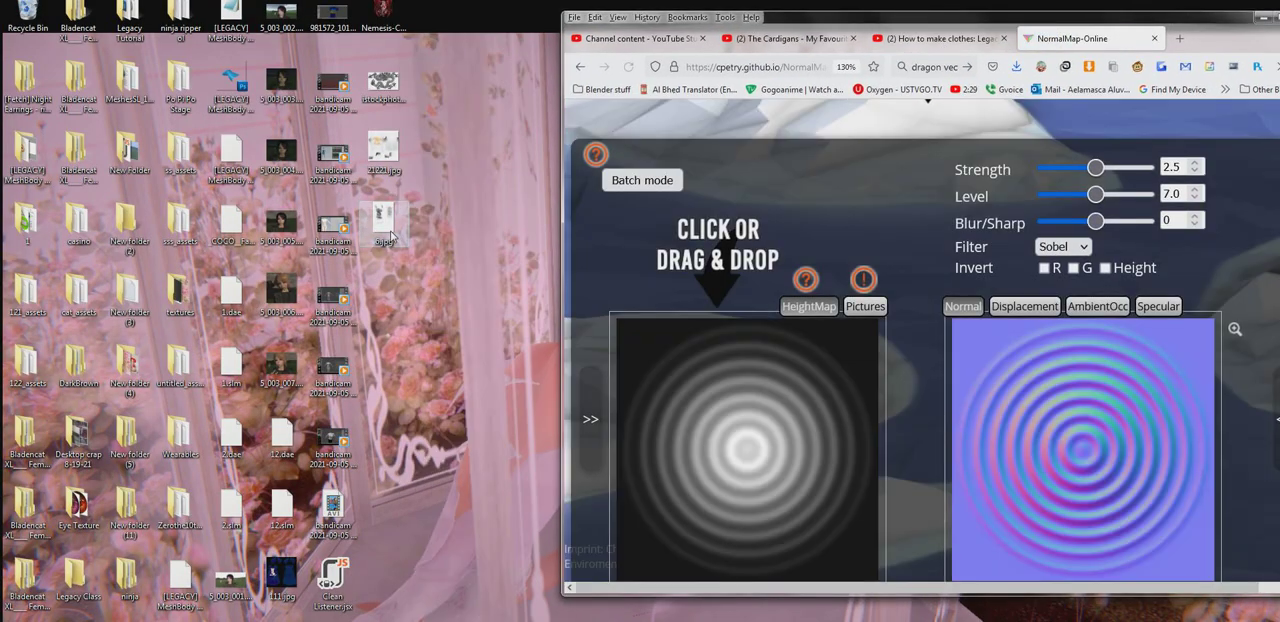
left_click_drag(391, 224, 711, 416)
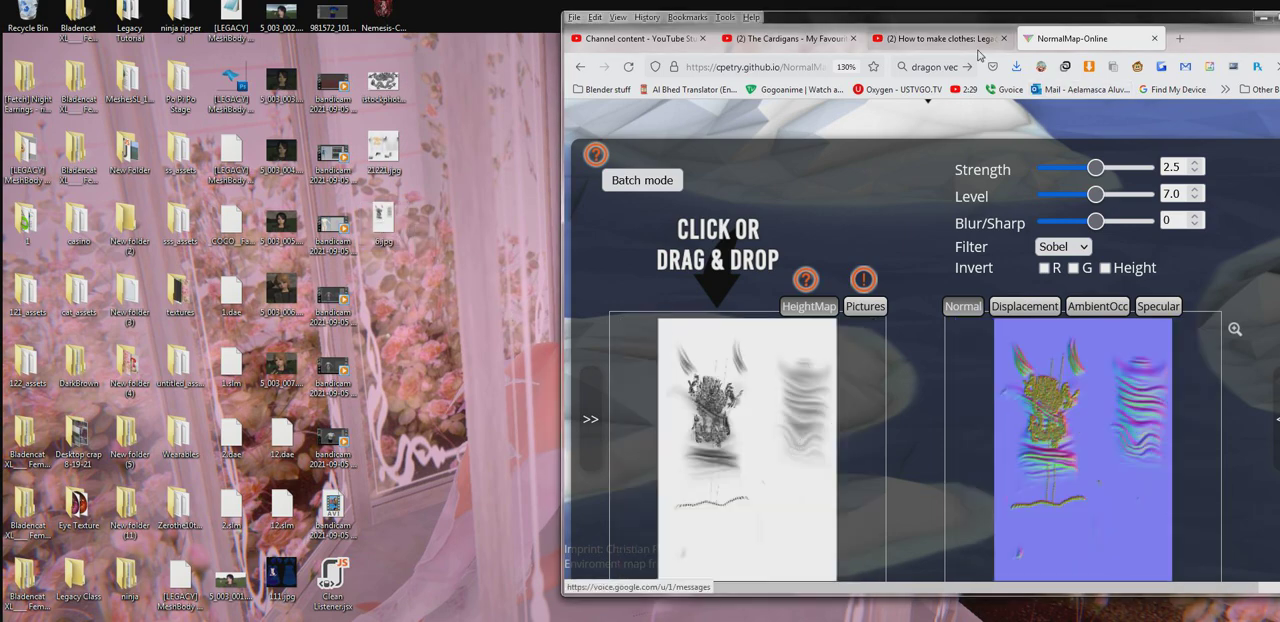
left_click_drag(989, 45, 729, 57)
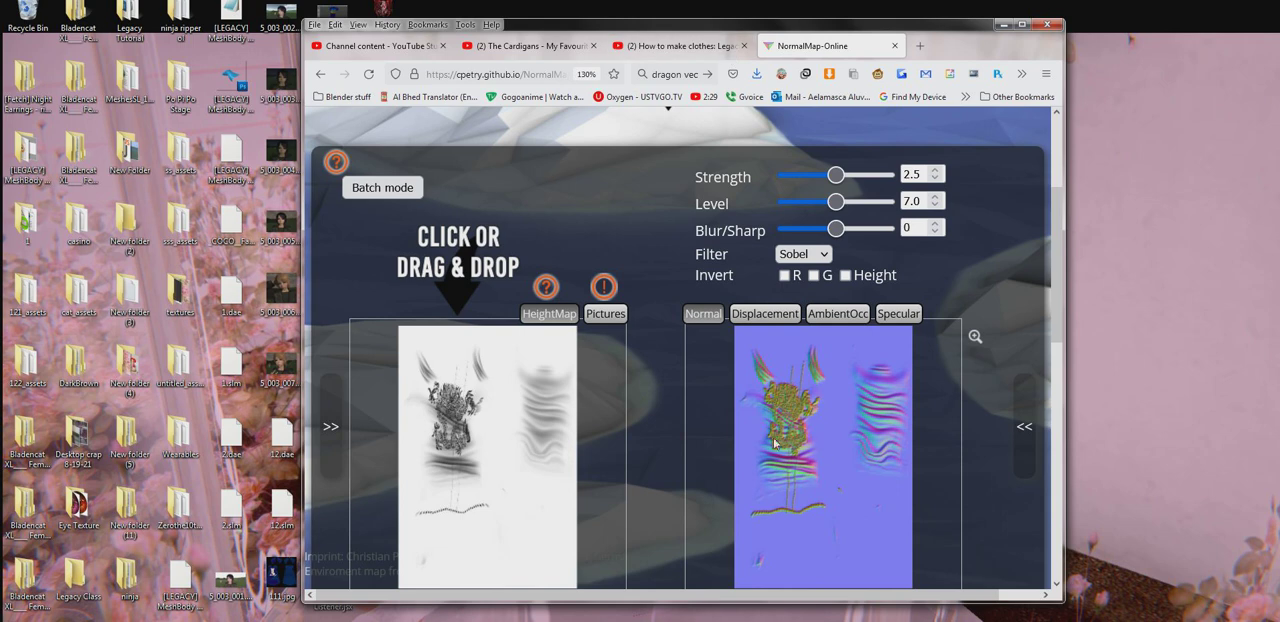
- Set the normal map's strength to 0.89, level to 9.5 and blur/sharp to 14
scroll(837, 417, "down", 4)
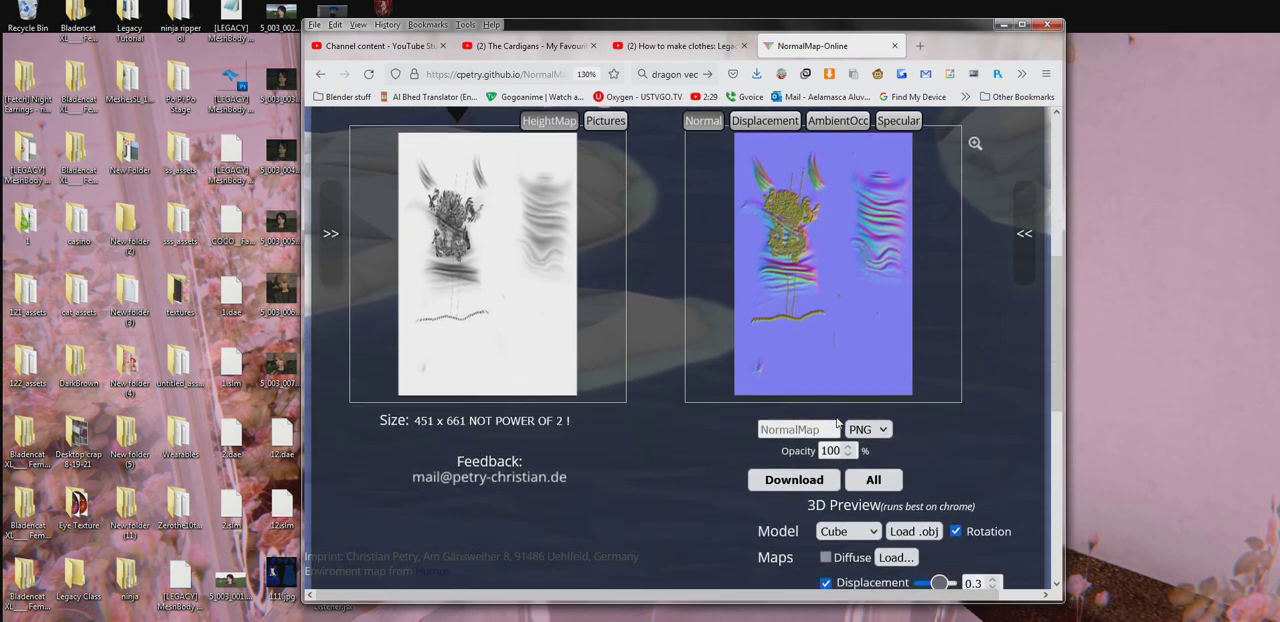
scroll(835, 416, "up", 4)
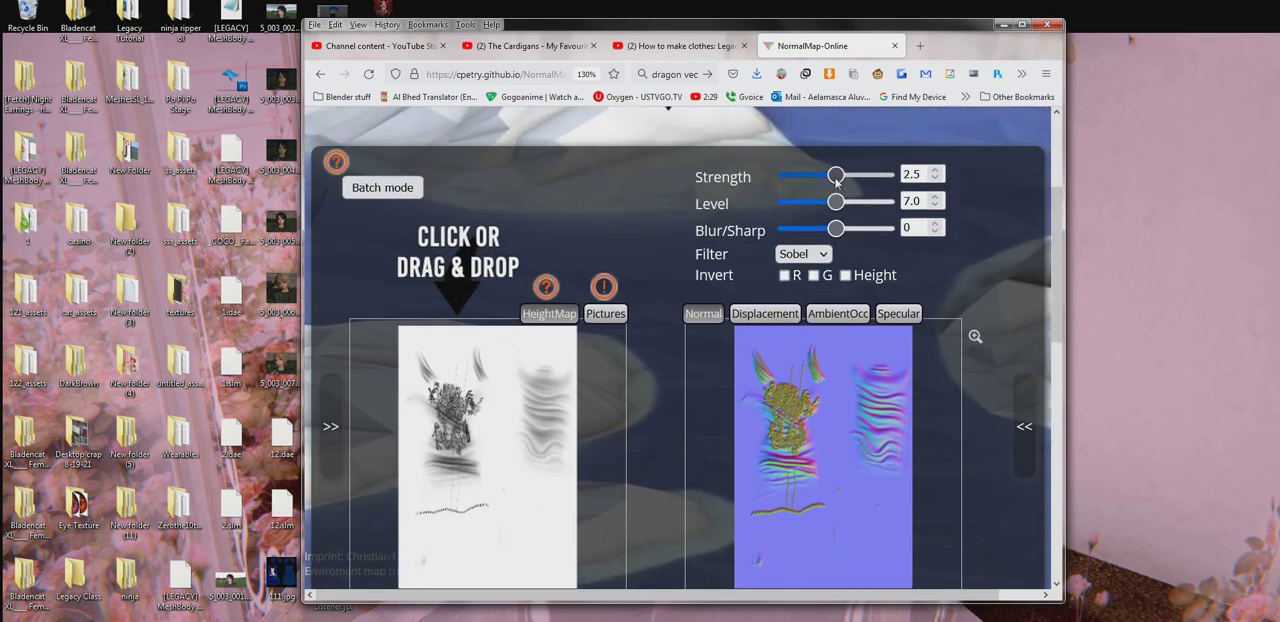
left_click_drag(836, 178, 842, 229)
mouse_move(822, 173)
left_mouse_down()
mouse_move(803, 174)
mouse_move(841, 175)
mouse_move(803, 175)
left_mouse_up()
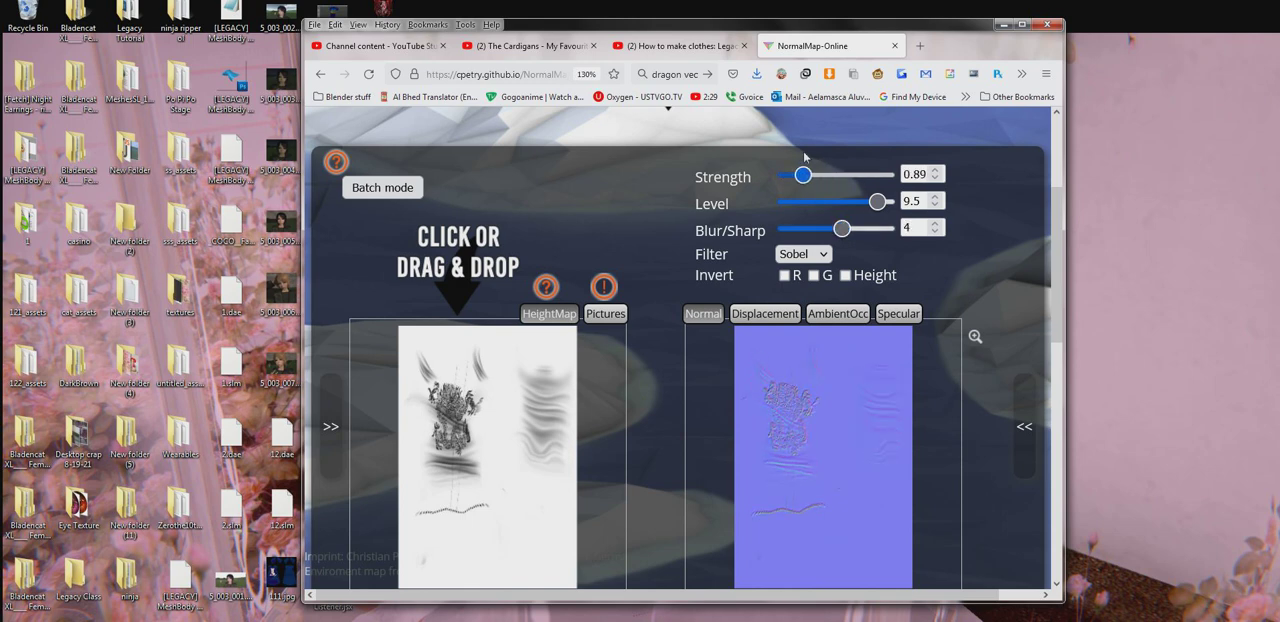
left_click(857, 228)
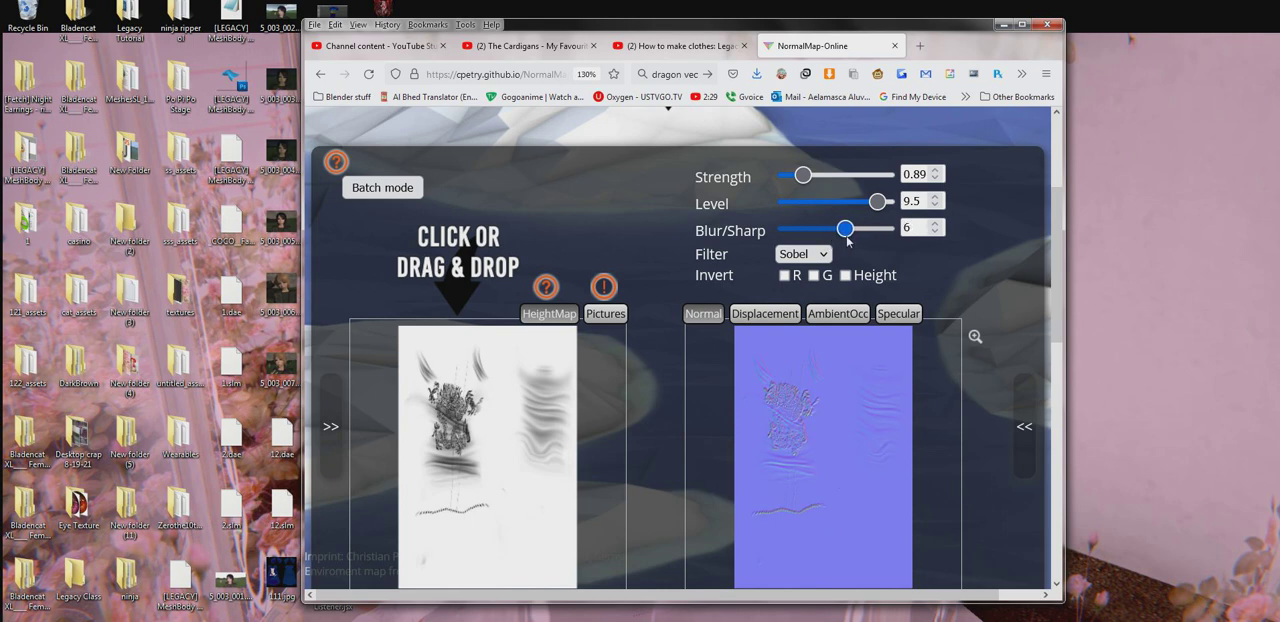
- Try inverting the normal map's red channel, and invert only the green channel instead
left_click(784, 276)
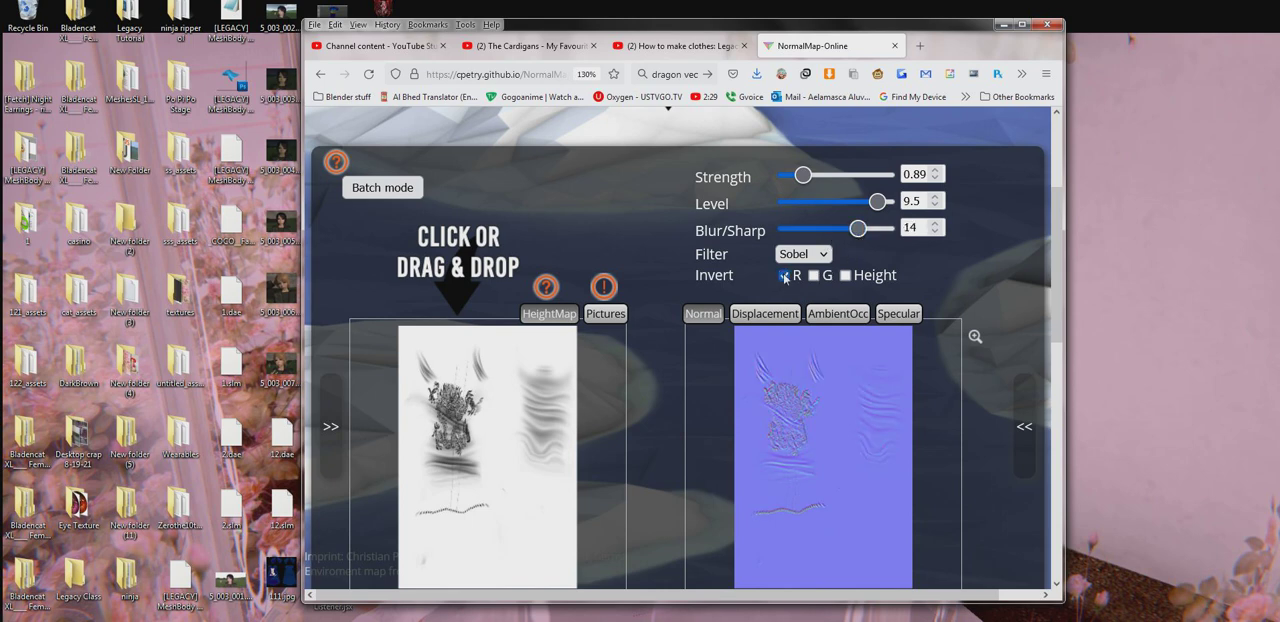
left_click(784, 276)
left_click(813, 276)
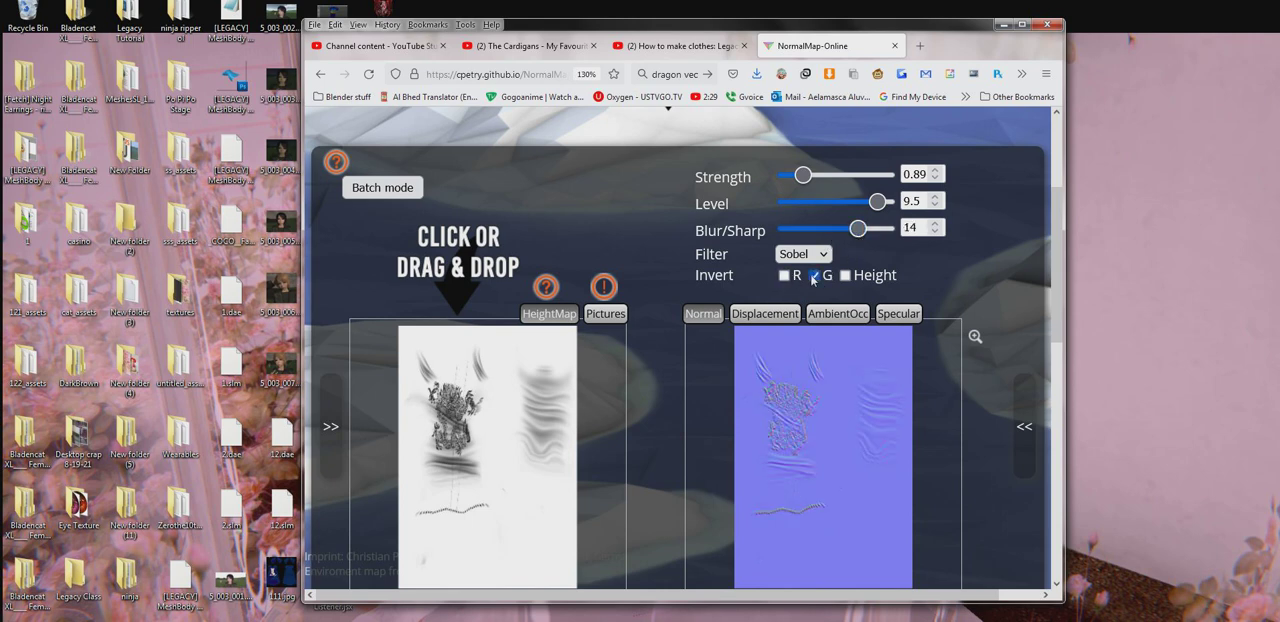
- Download the normal map as a PNG and place NormalMap(1).png on the desktop, closing the browser
scroll(682, 290, "down", 2)
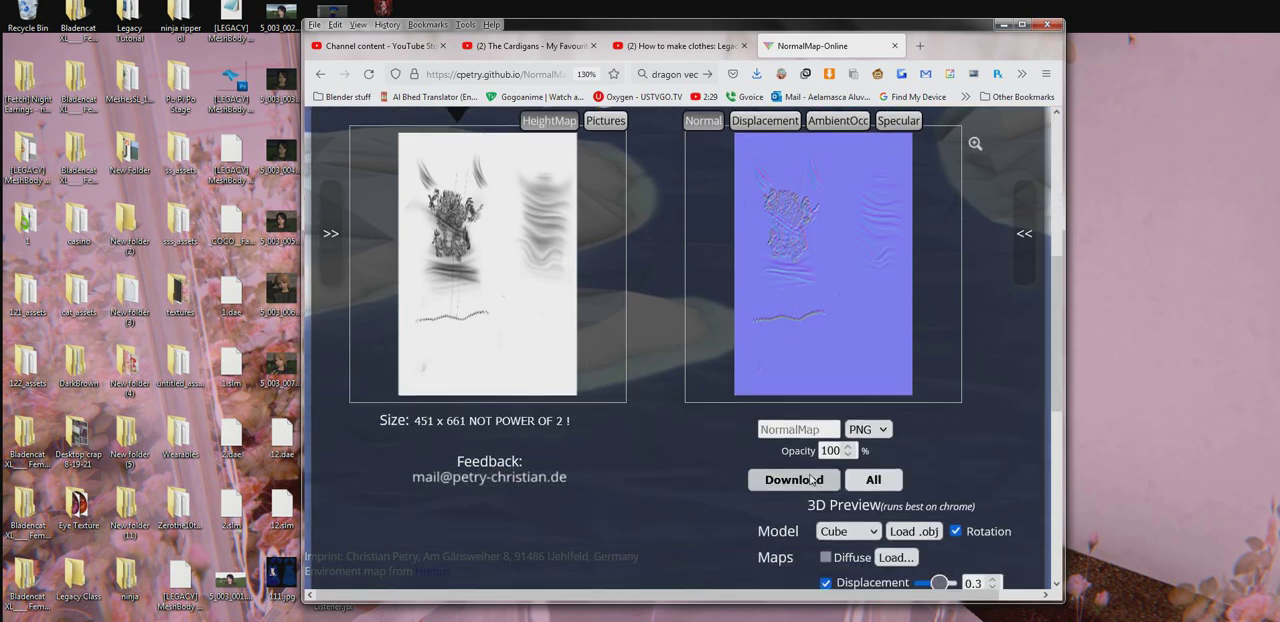
left_click(810, 479)
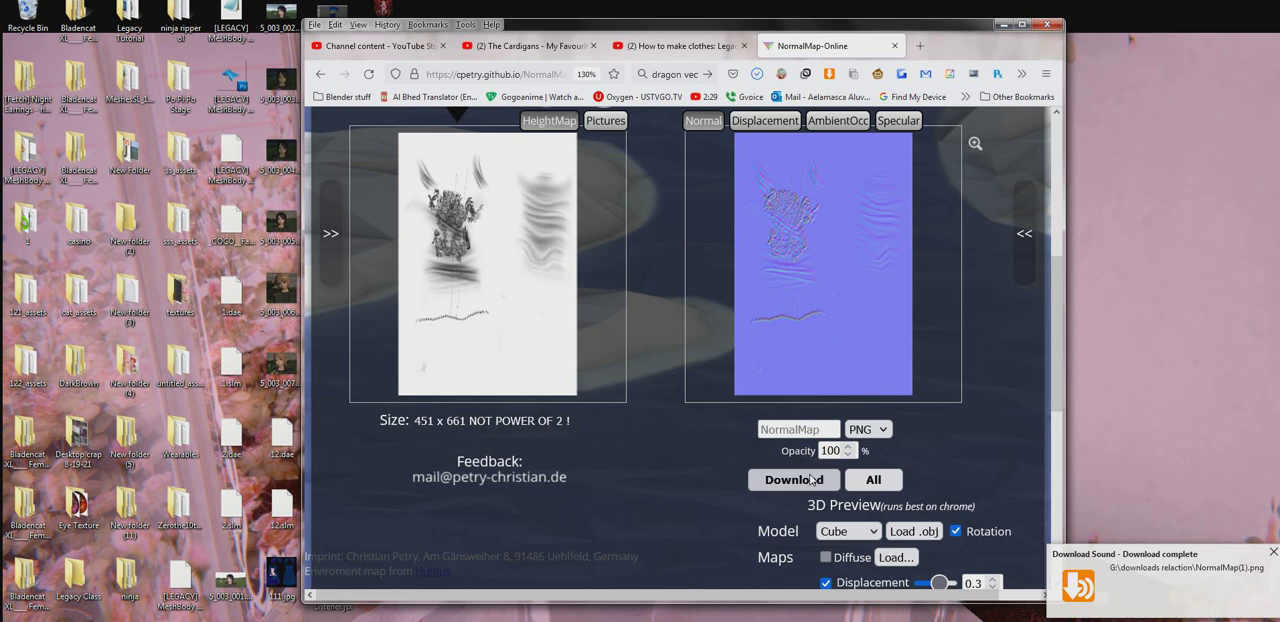
left_click(757, 73)
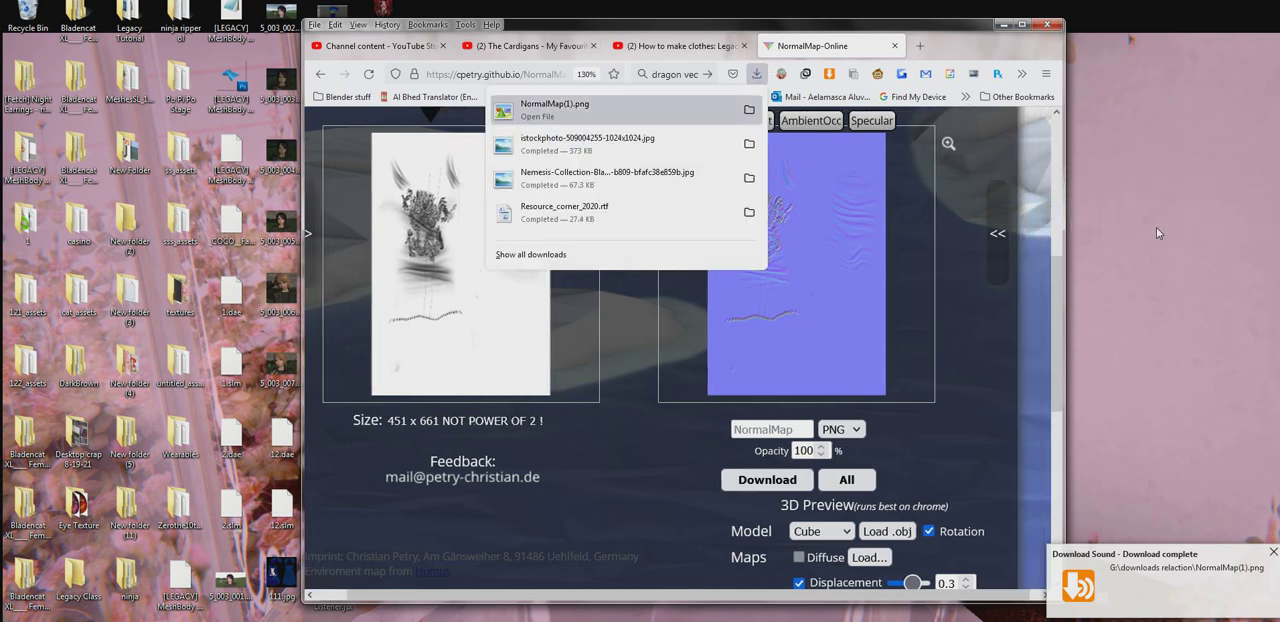
left_click(1156, 227)
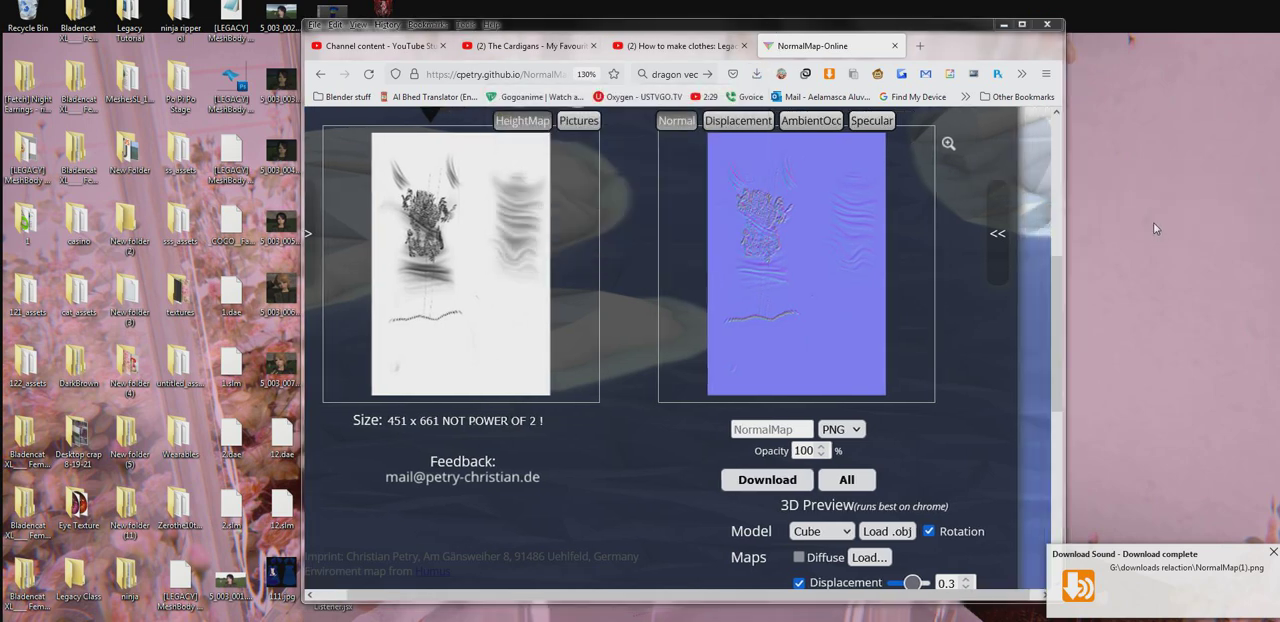
left_click(1047, 24)
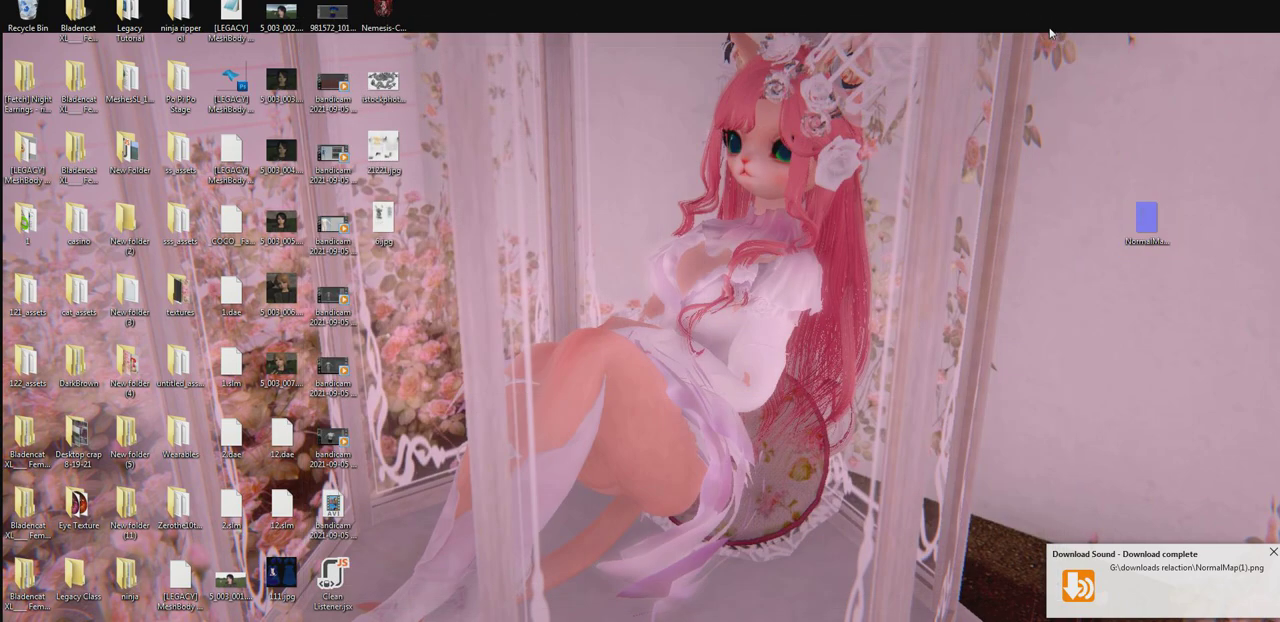